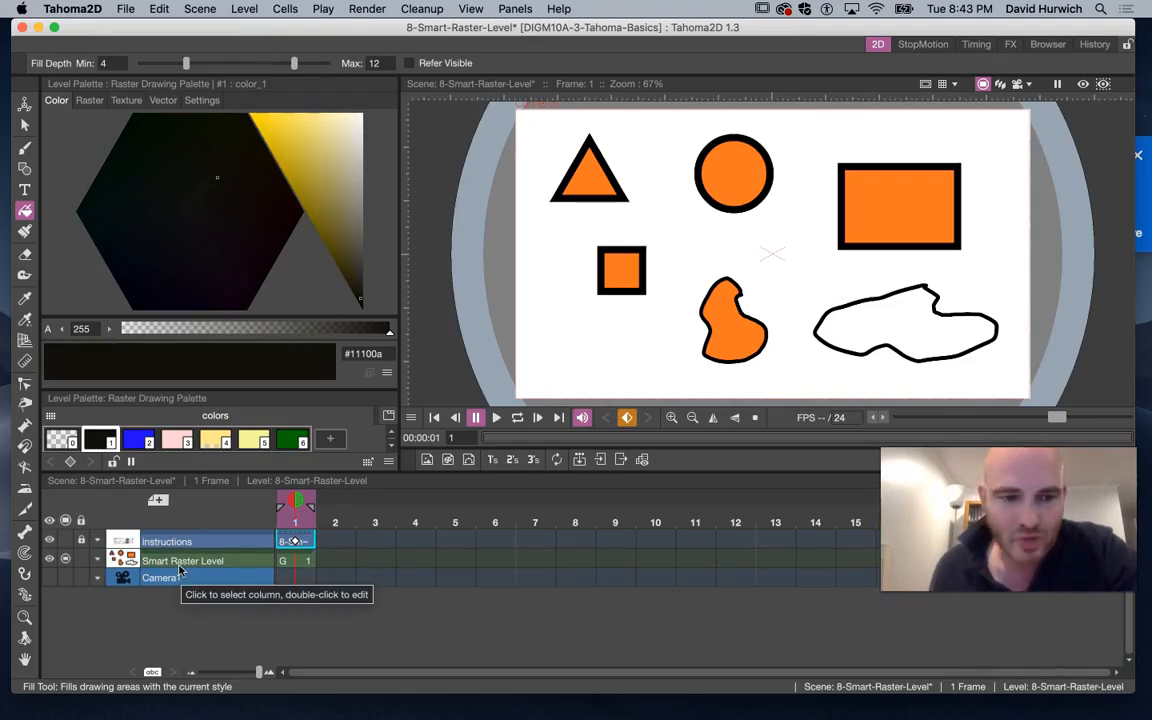
Create a new Raster Level named B above the Smart Raster Level
left_click(182, 563)
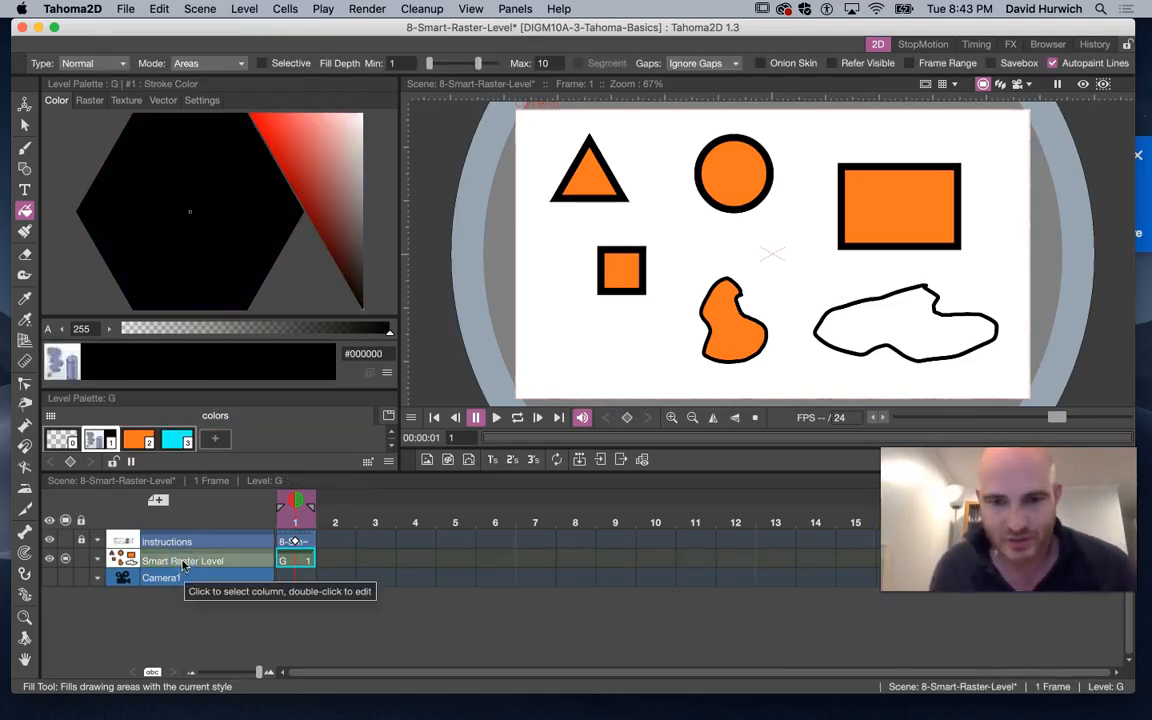
key("b")
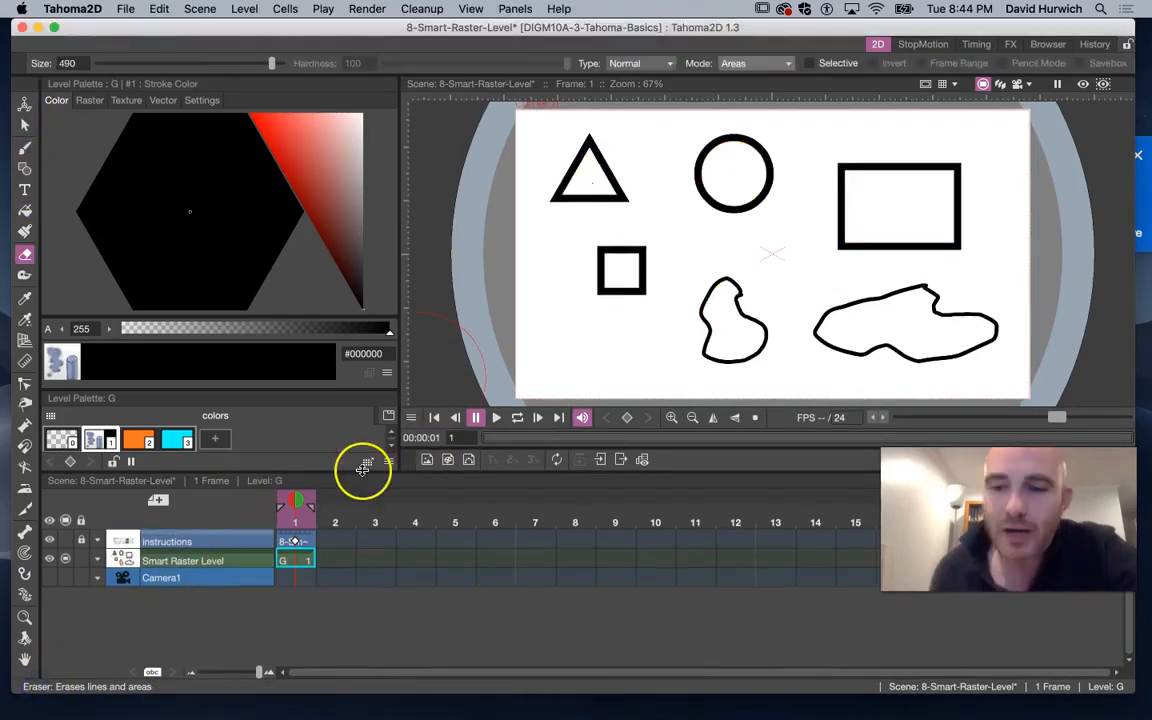
left_click(157, 500)
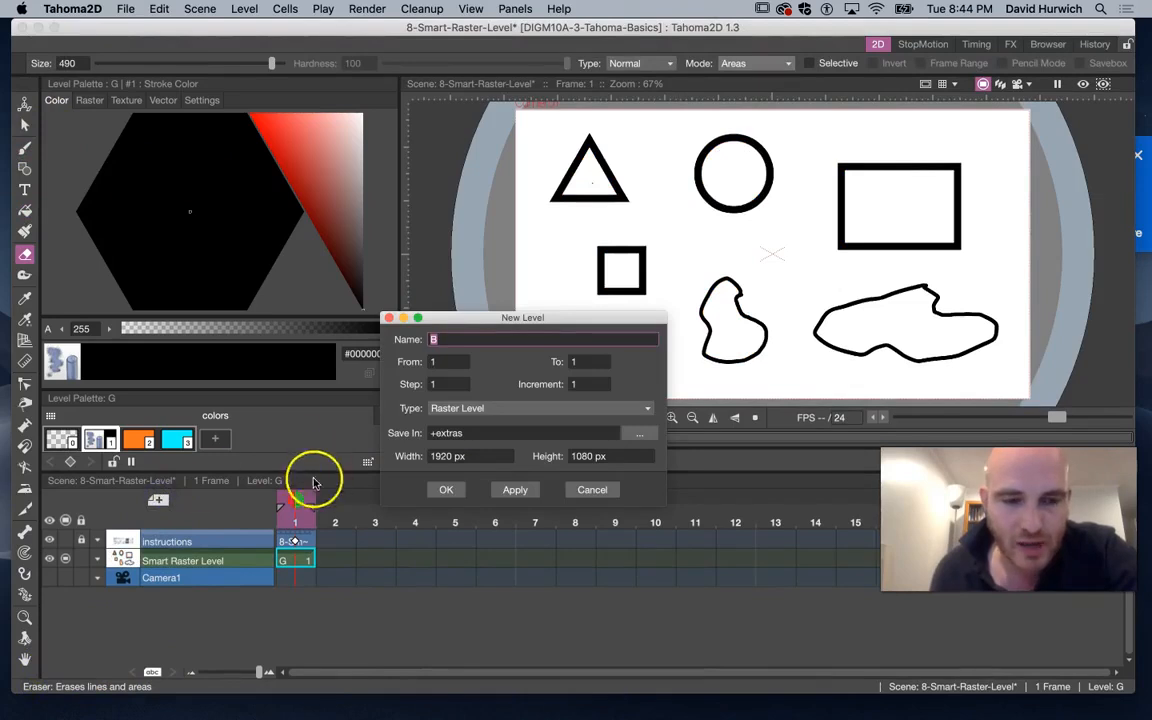
left_click(517, 411)
left_click(517, 421)
left_click(441, 489)
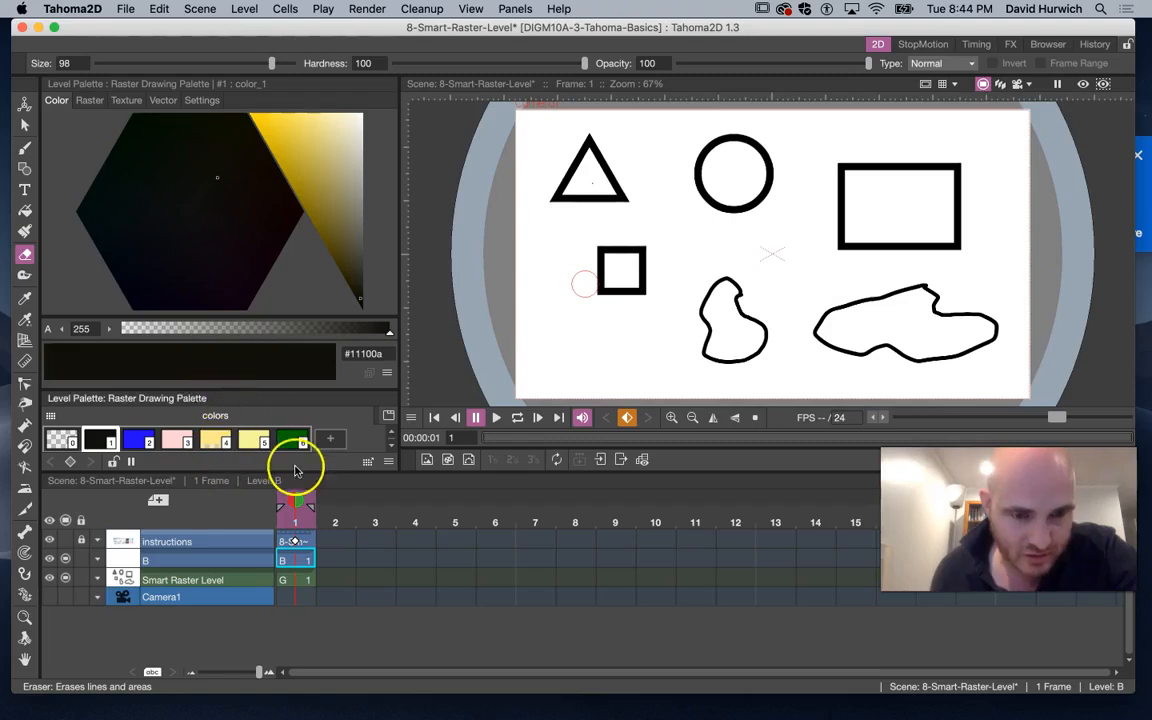
Draw a rough triangle with the Brush tool on level B
left_click_drag(280, 475, 283, 523)
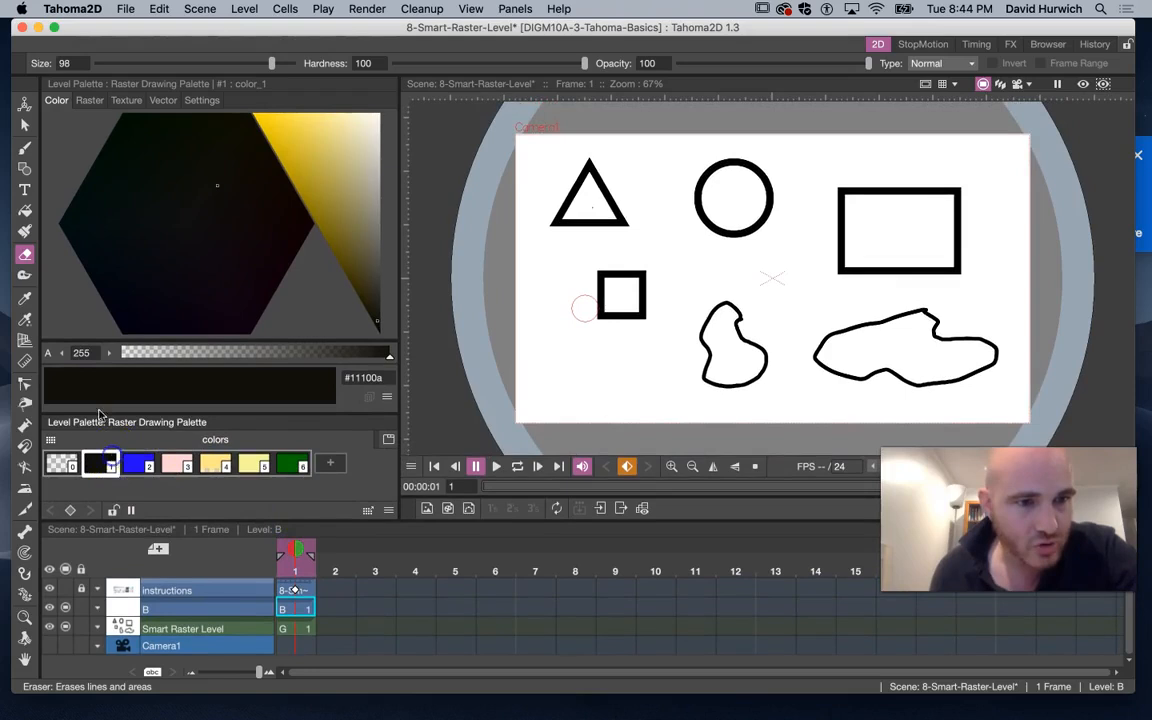
left_click(25, 148)
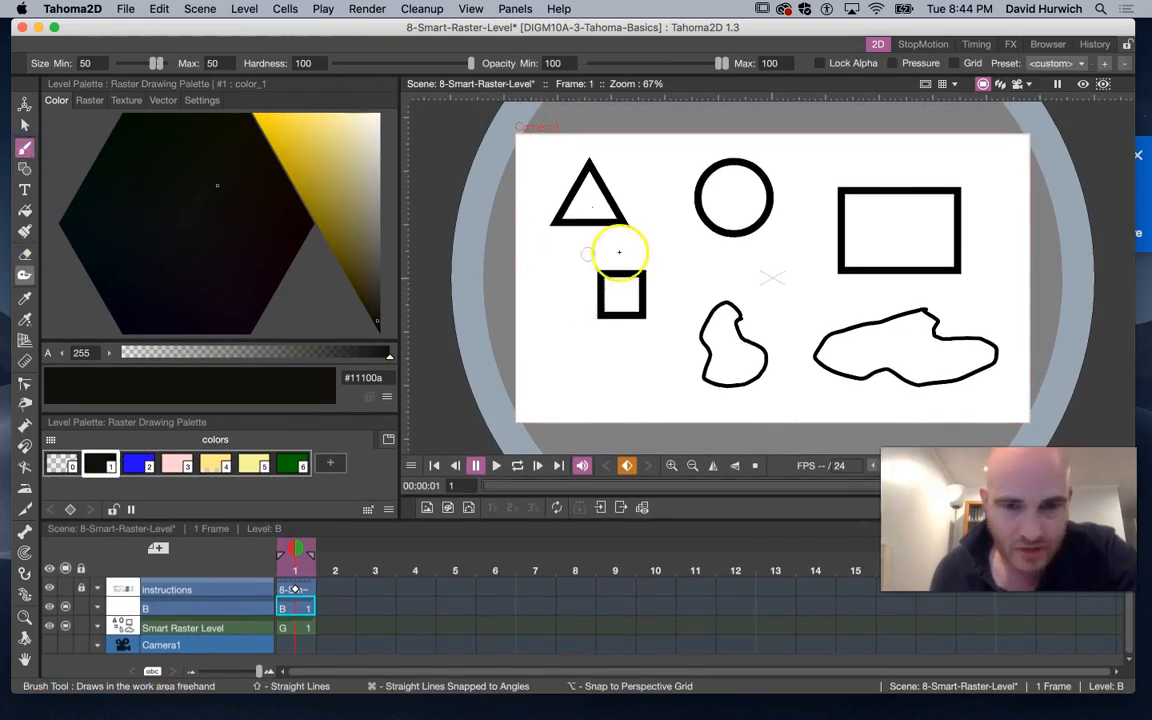
left_click_drag(563, 324, 538, 385)
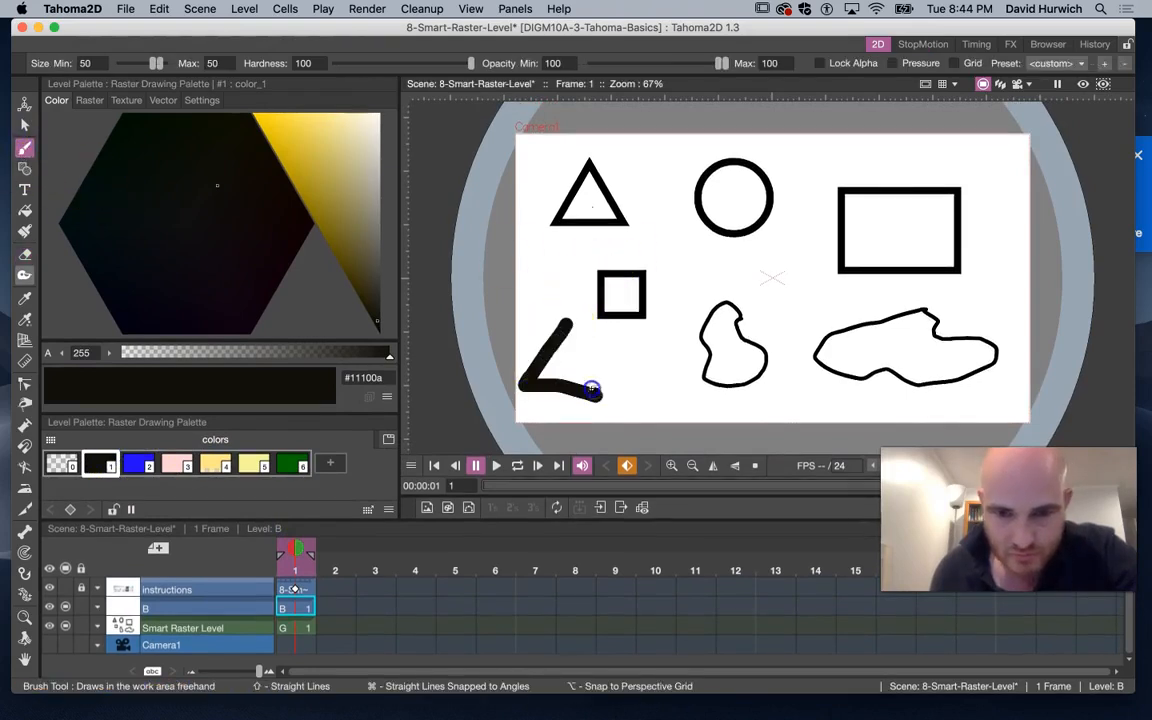
Fill the brushed triangle with the blue style using the Fill tool
left_click(140, 463)
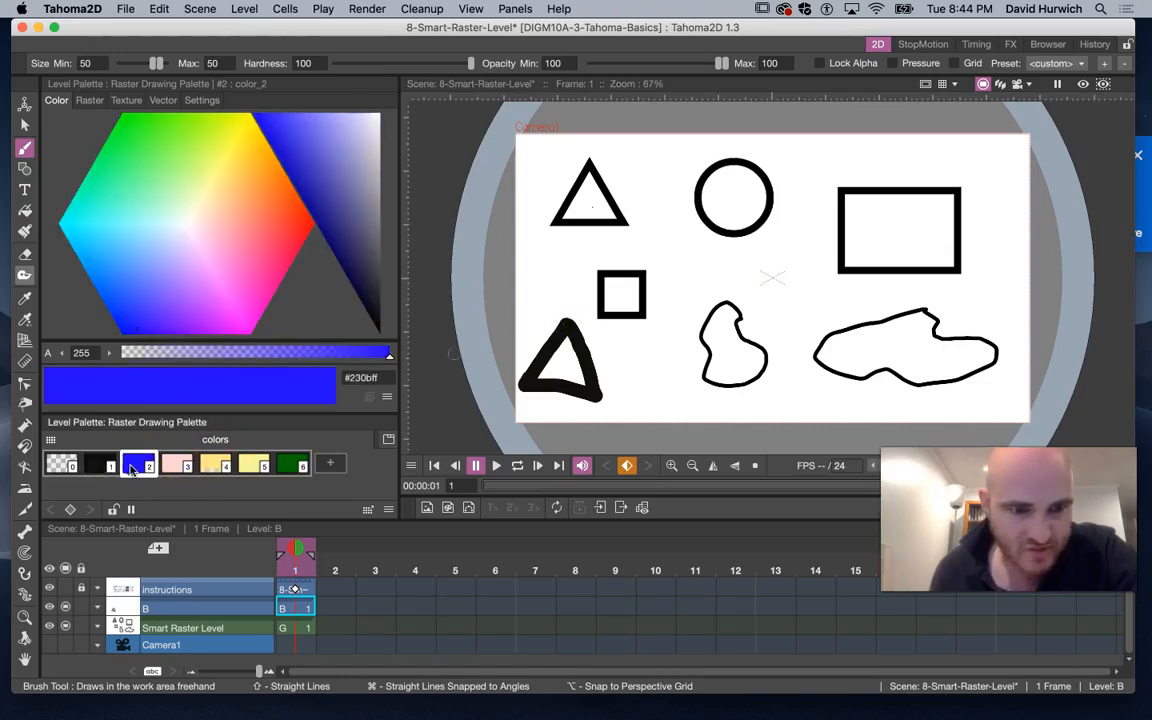
left_click(25, 212)
left_click(565, 357)
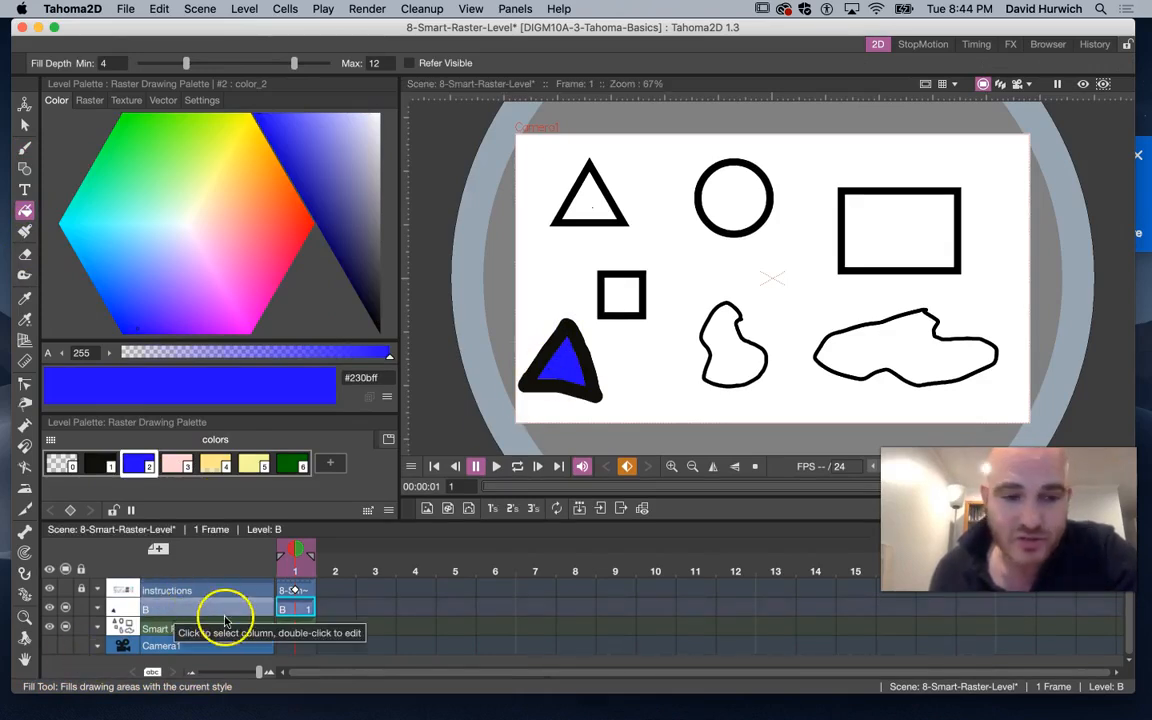
left_click(237, 624)
left_click(230, 610)
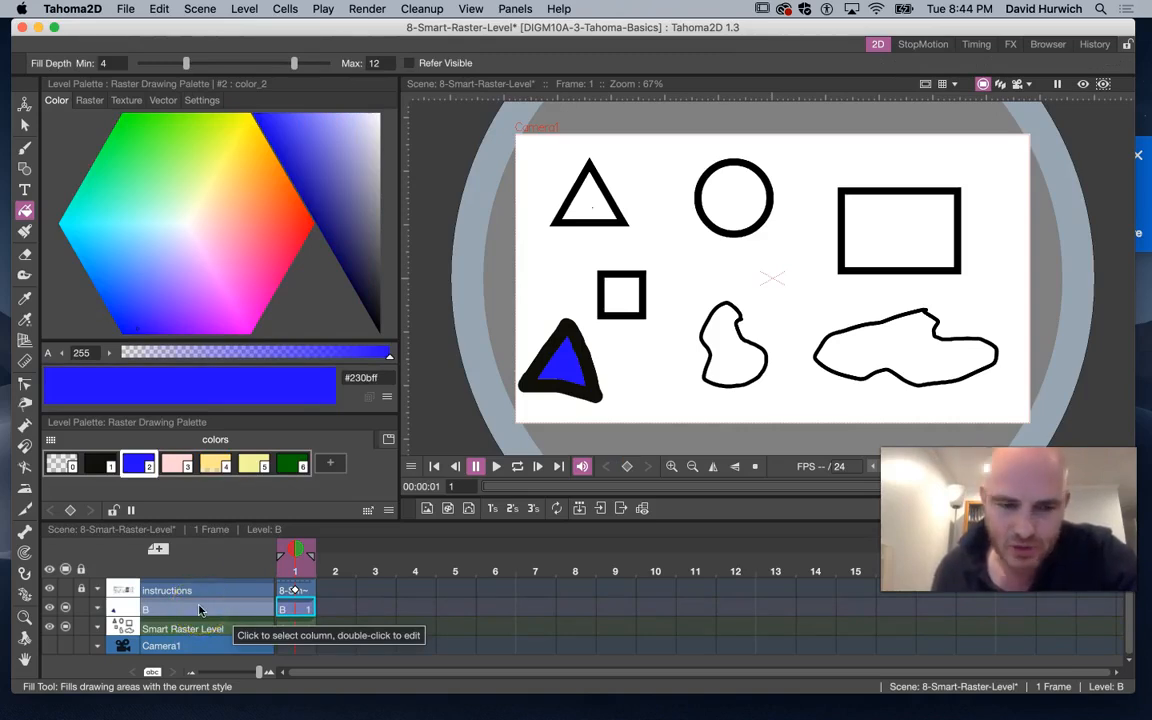
left_click(204, 589)
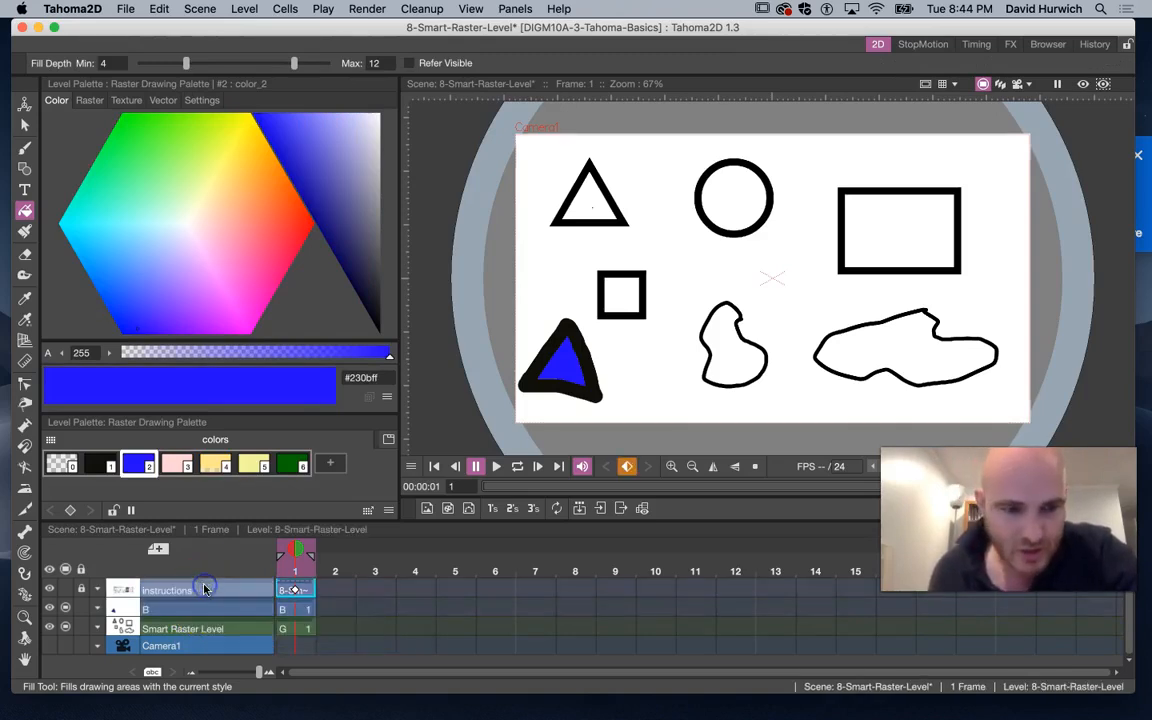
left_click(158, 549)
left_click(530, 408)
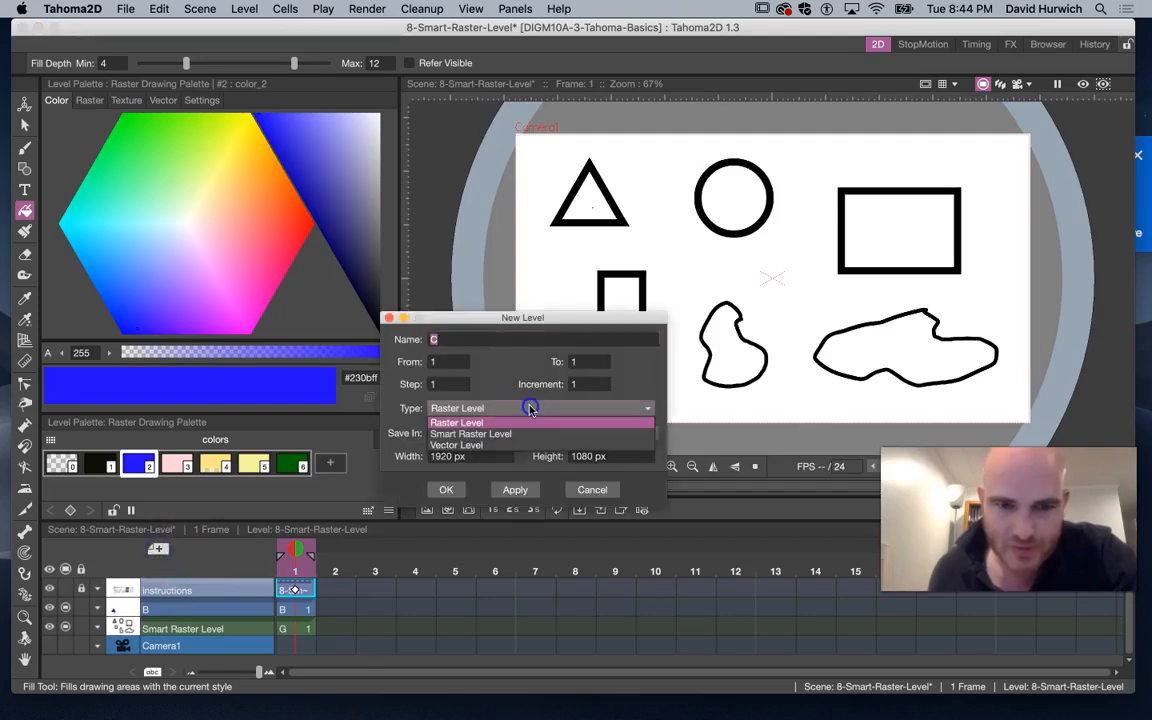
left_click(513, 434)
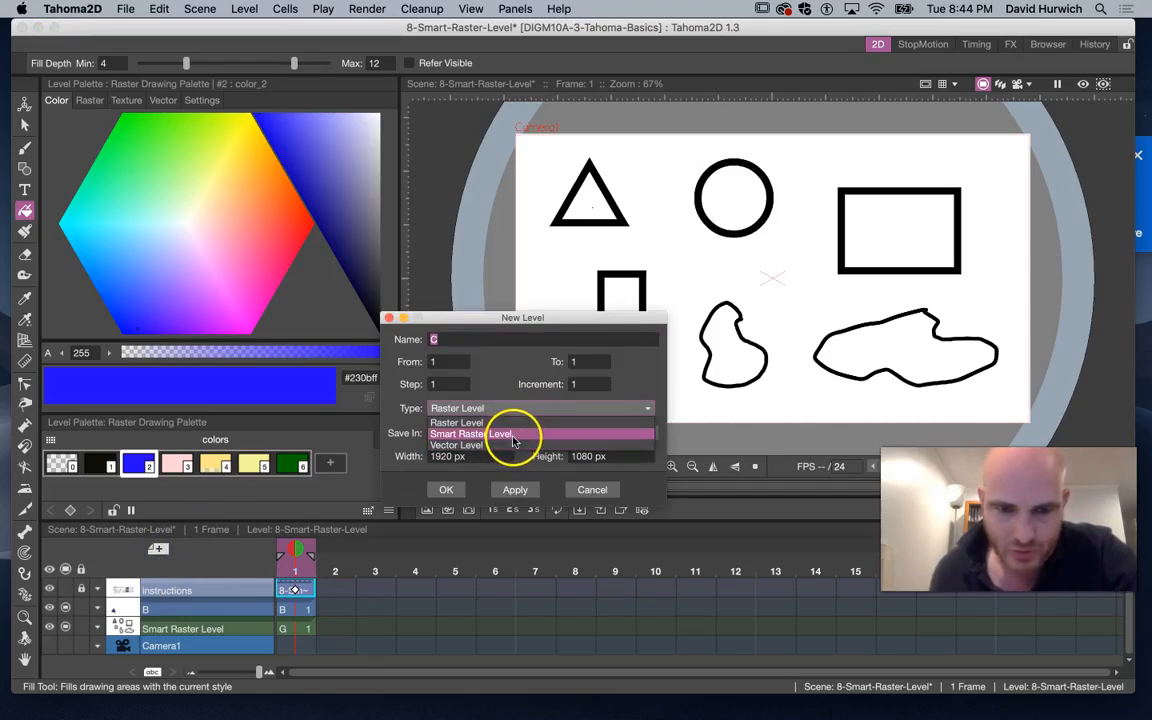
left_click(446, 489)
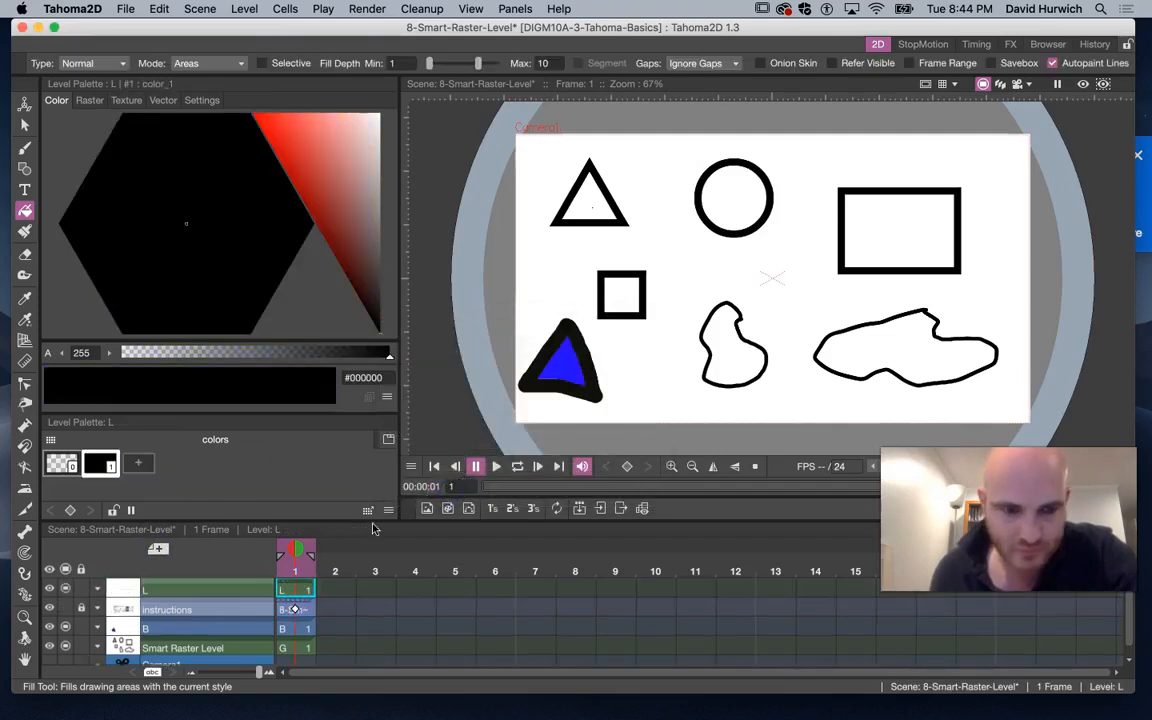
left_click(186, 598)
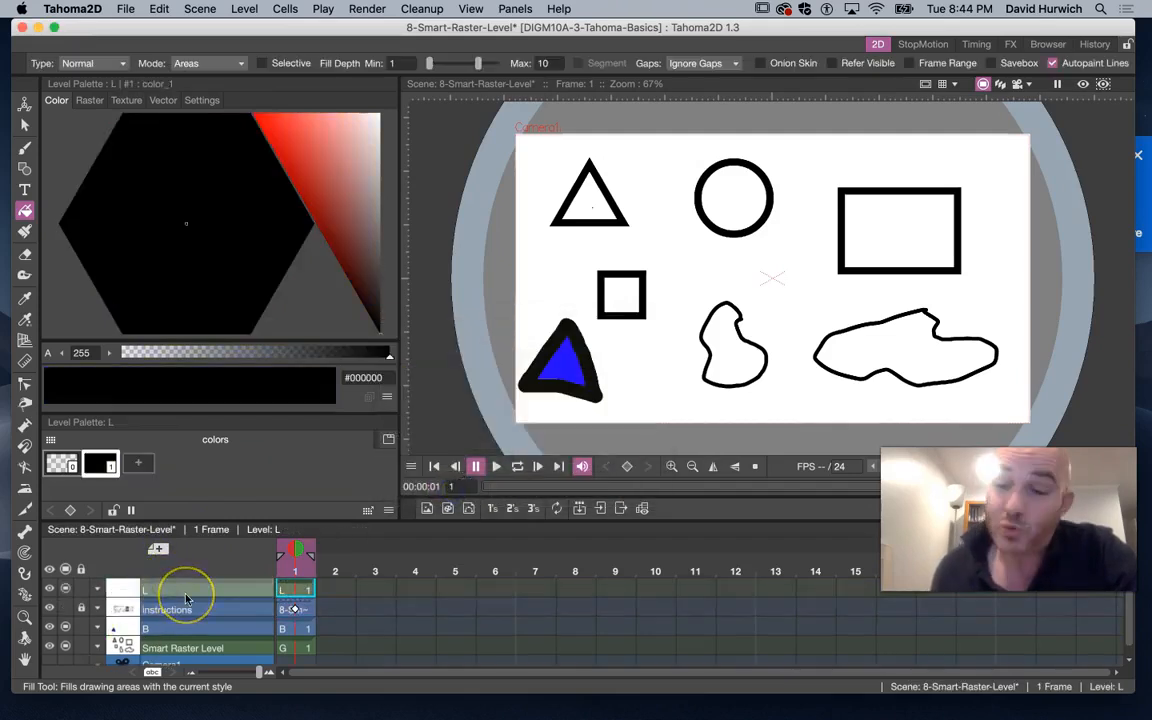
left_click(195, 587)
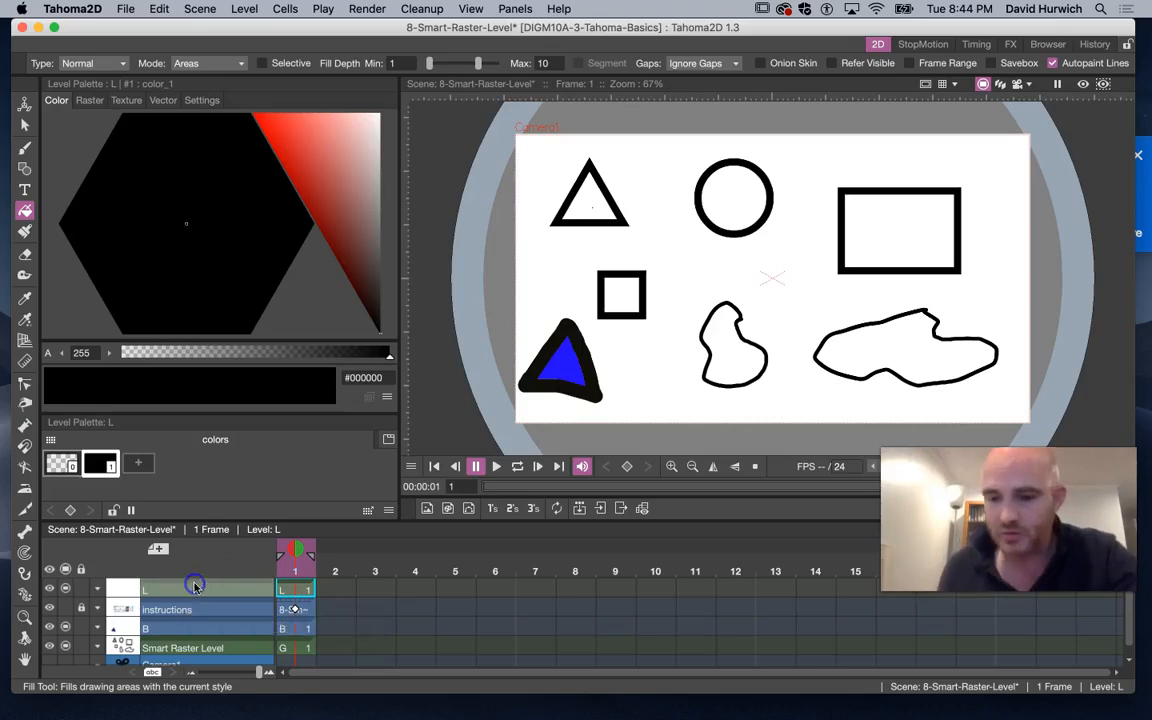
key("Delete")
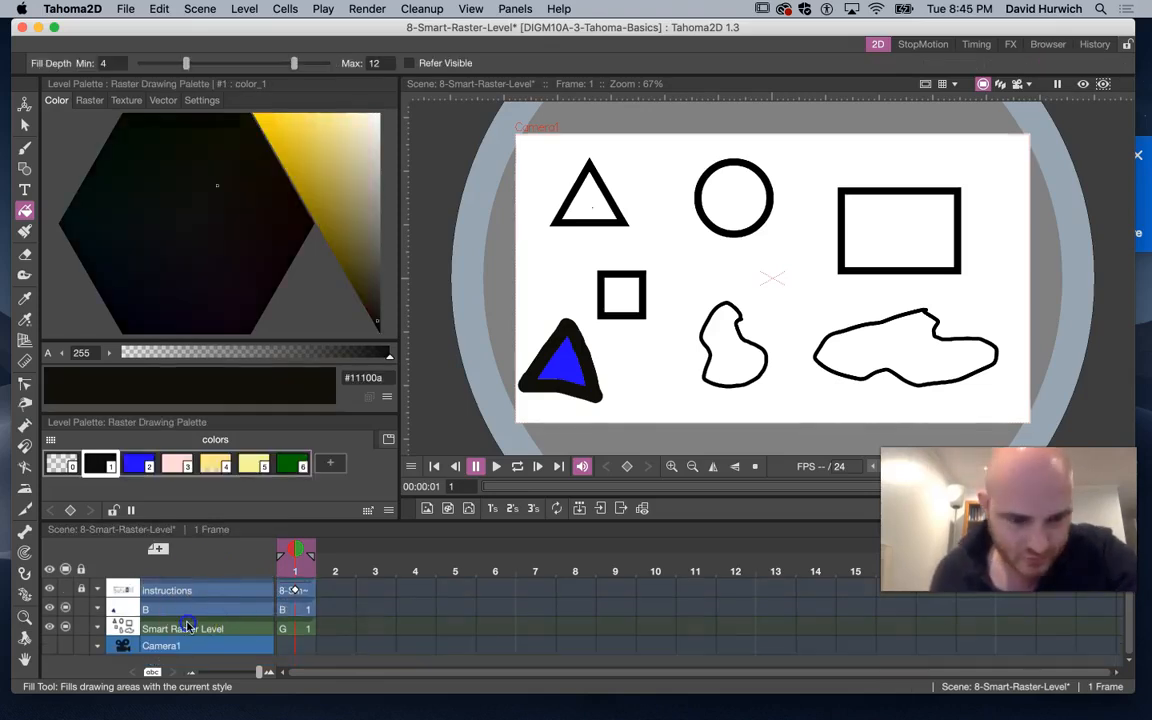
Select the Smart Raster Level column and try to delete its cyan fill style
left_click(187, 627)
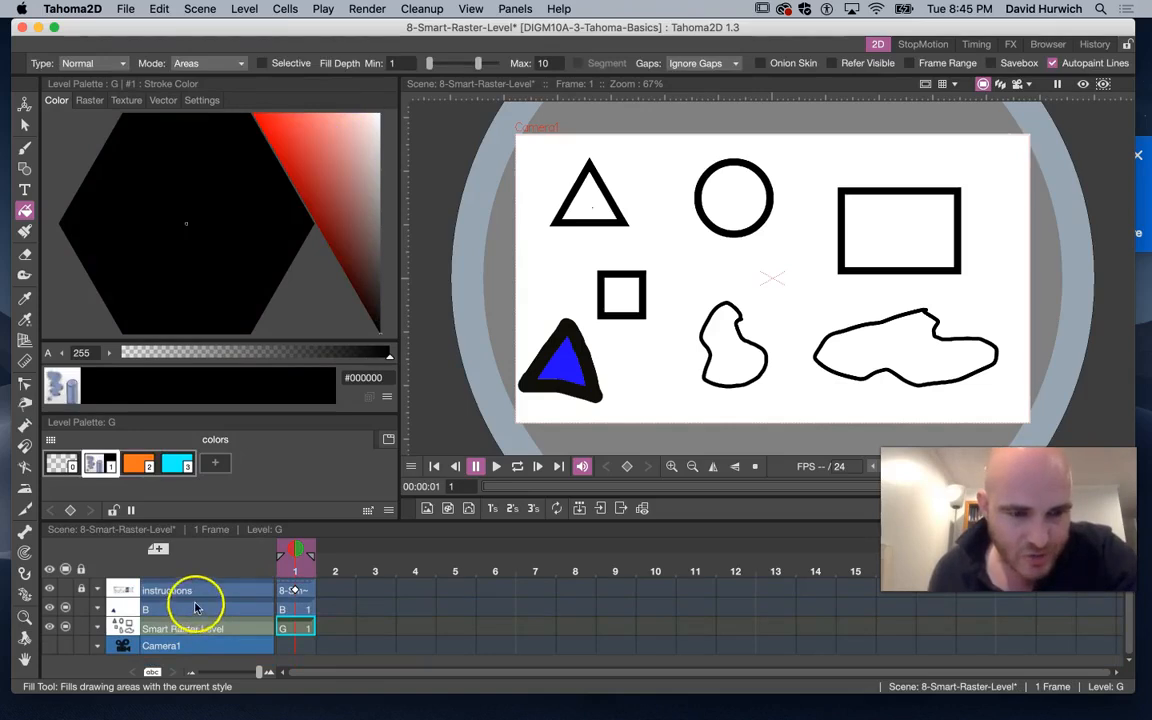
left_click(193, 607)
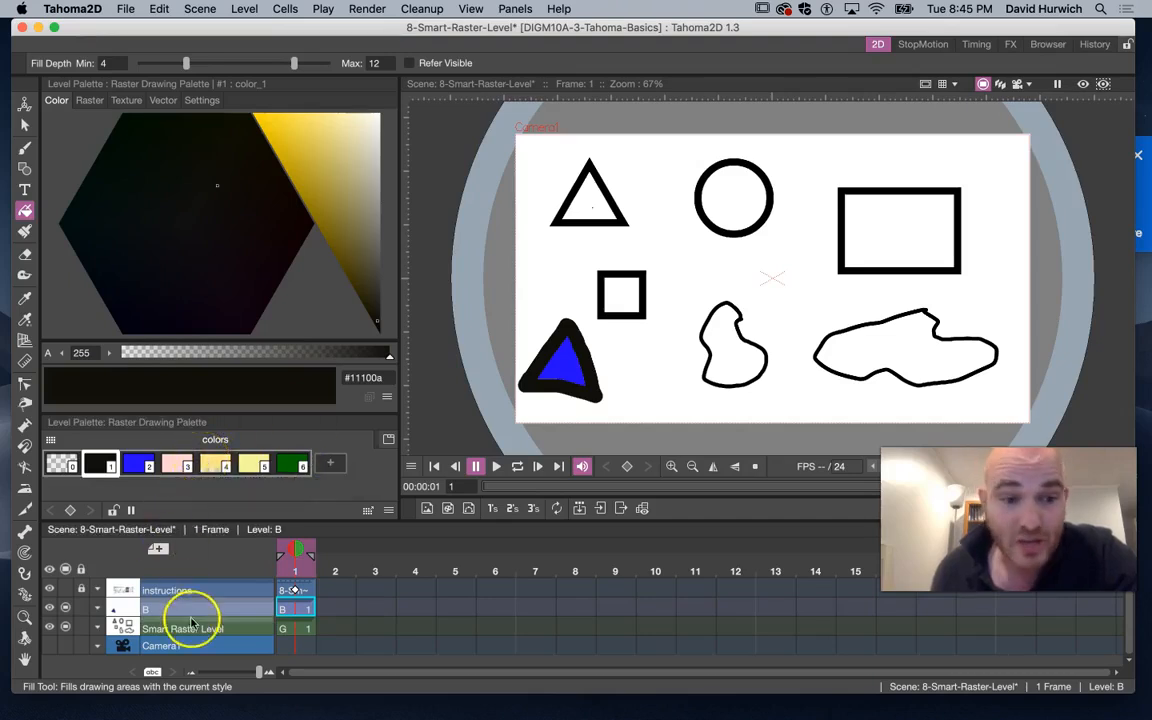
left_click(193, 624)
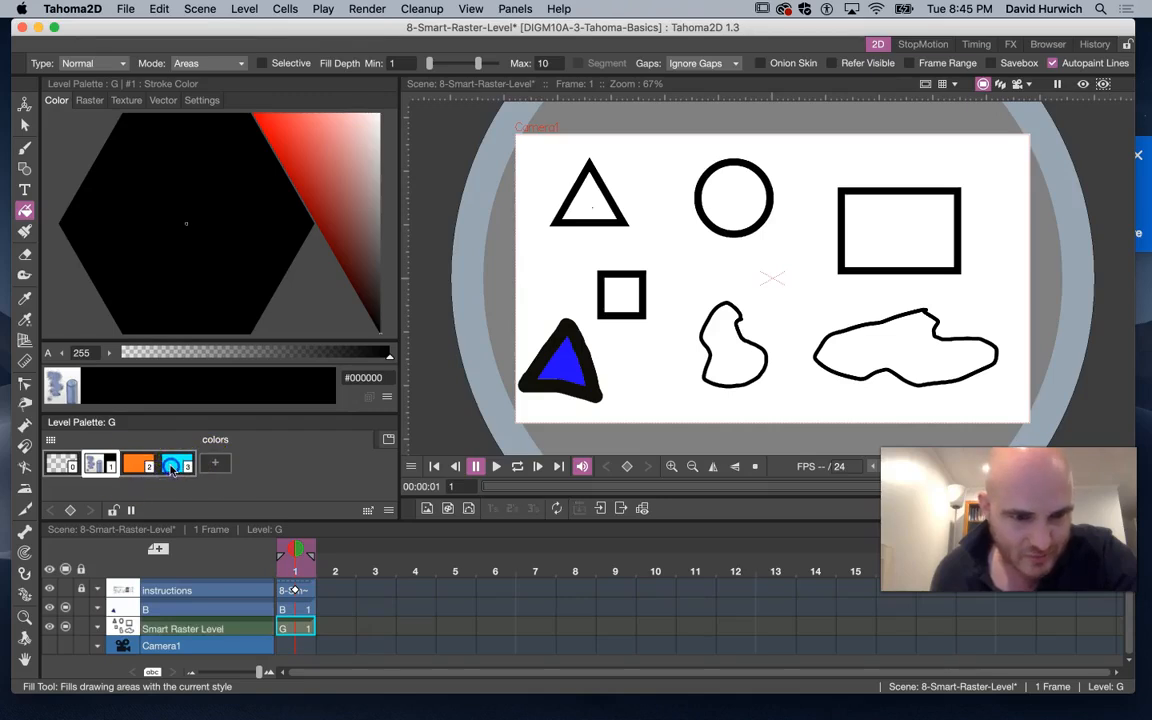
left_click(175, 466)
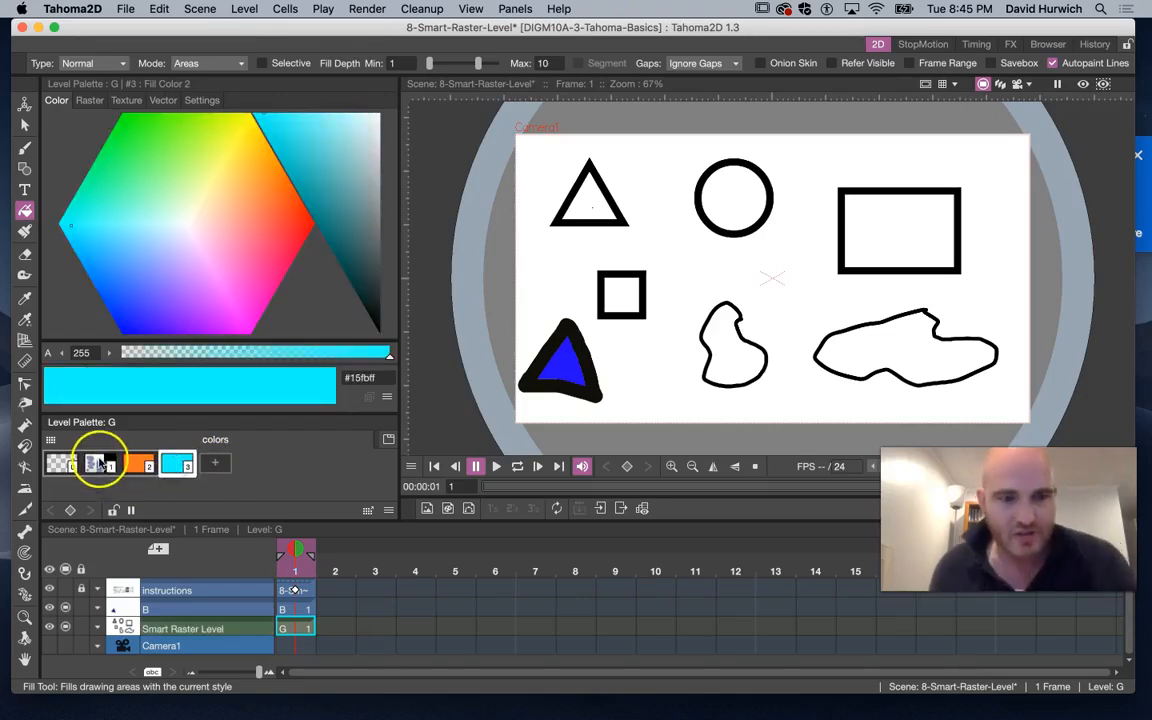
left_click(99, 464)
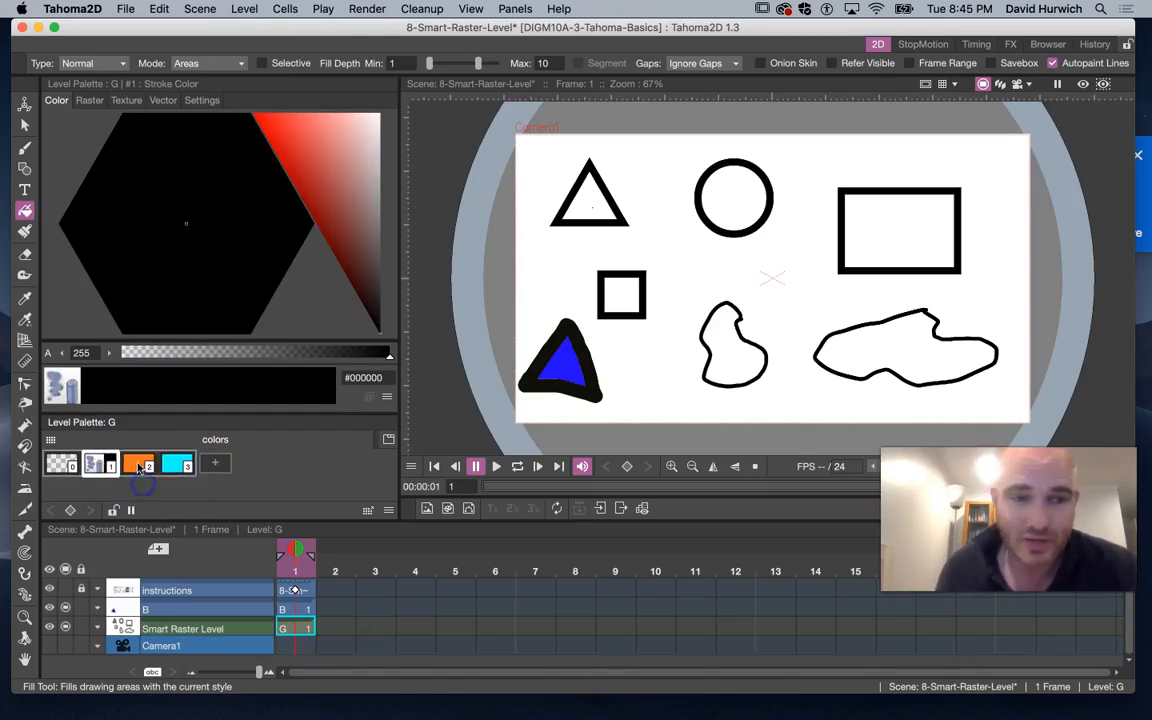
left_click(140, 466)
left_click(176, 464)
right_click(174, 466)
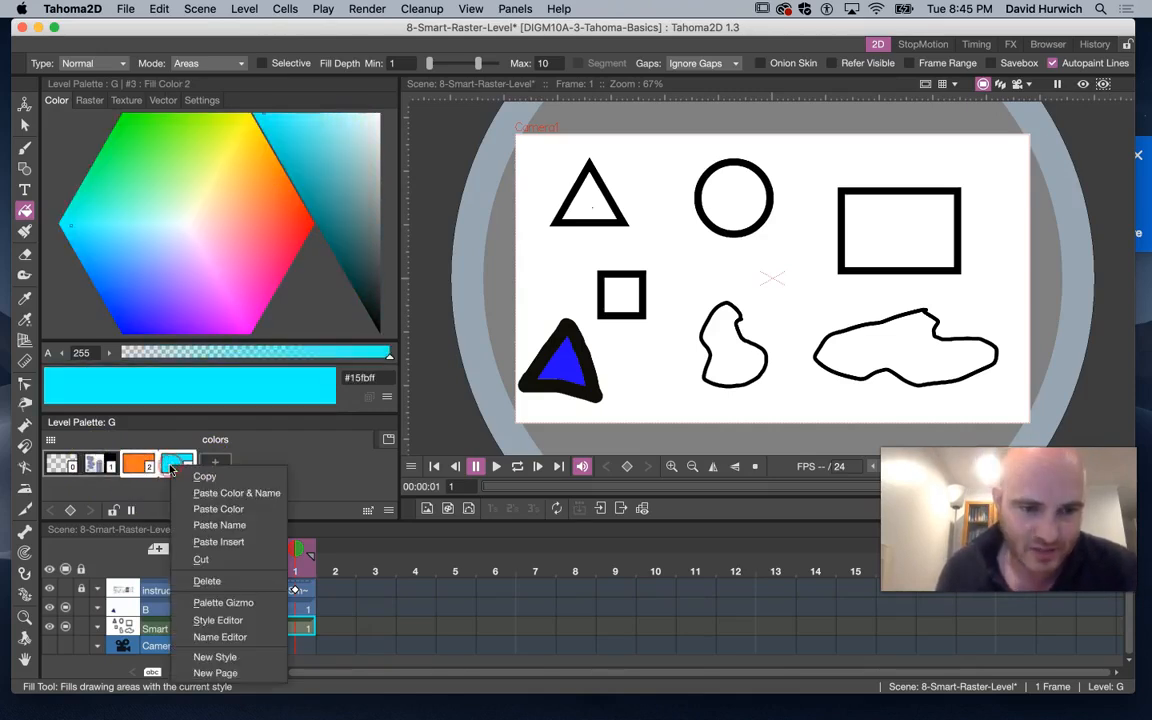
left_click(213, 577)
Switch the level palette to list view and delete the Fill Color 2 and Fill Color 1 styles
left_click(388, 510)
left_click(430, 576)
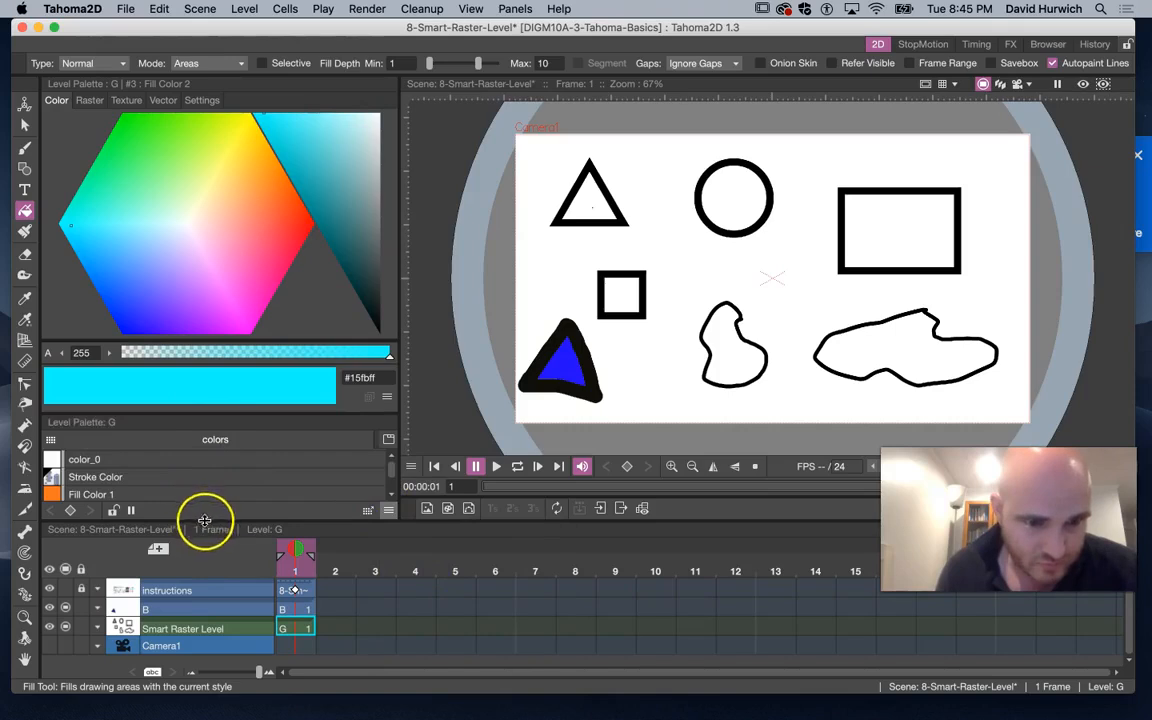
scroll(376, 471, "down", 2)
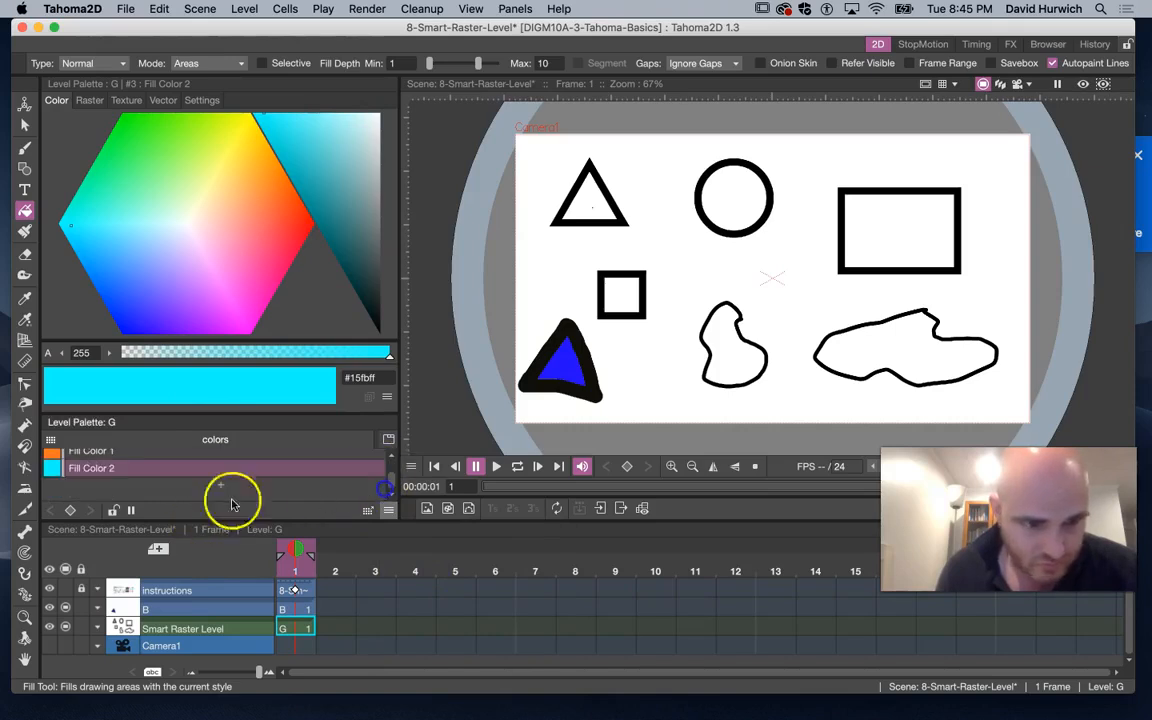
right_click(115, 473)
left_click(146, 528)
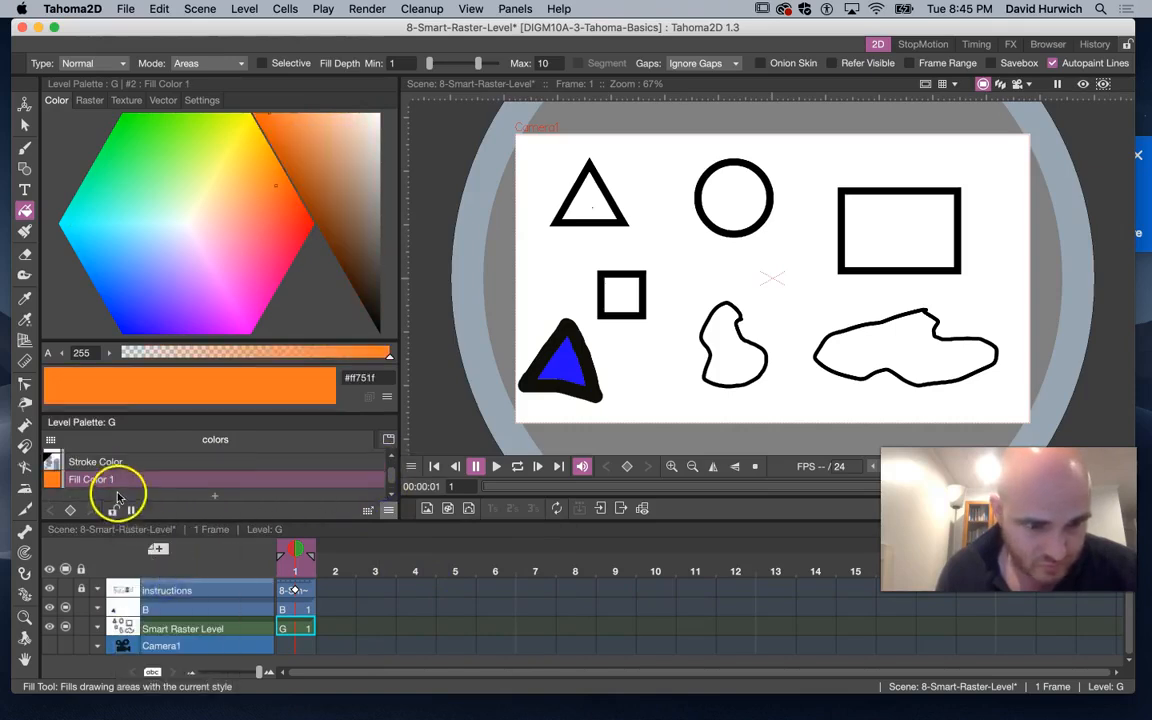
right_click(116, 480)
left_click(141, 596)
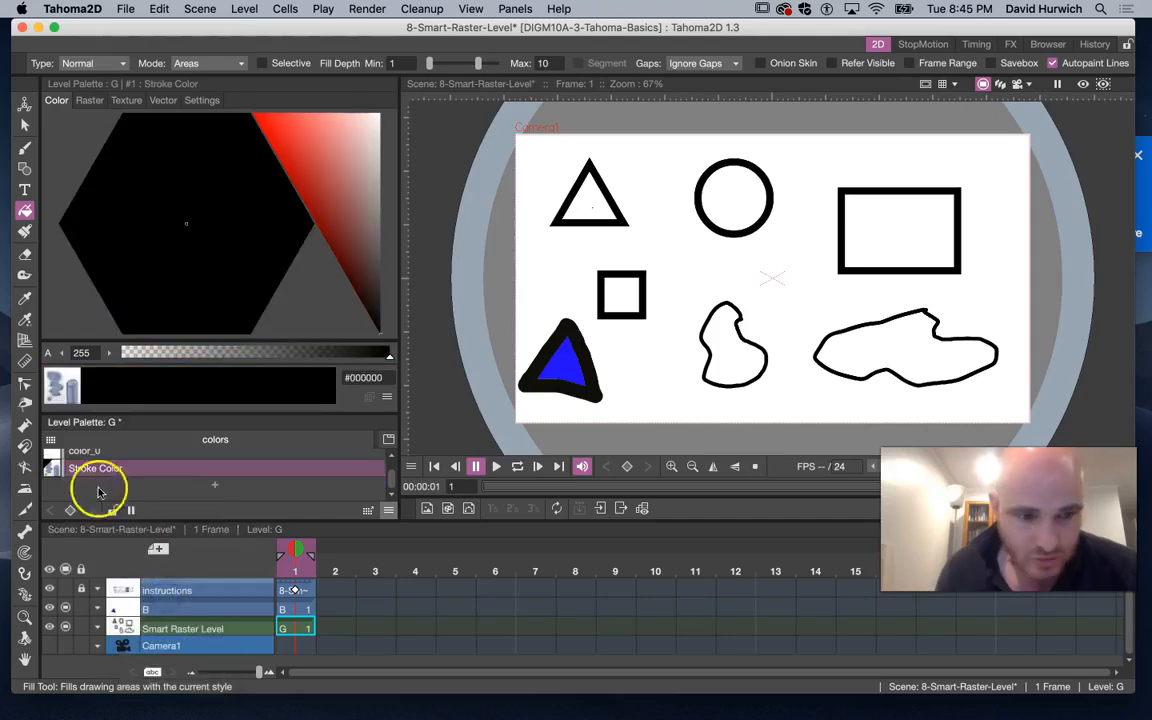
Add a new palette style and set its colour to yellow #fff203
left_click(213, 487)
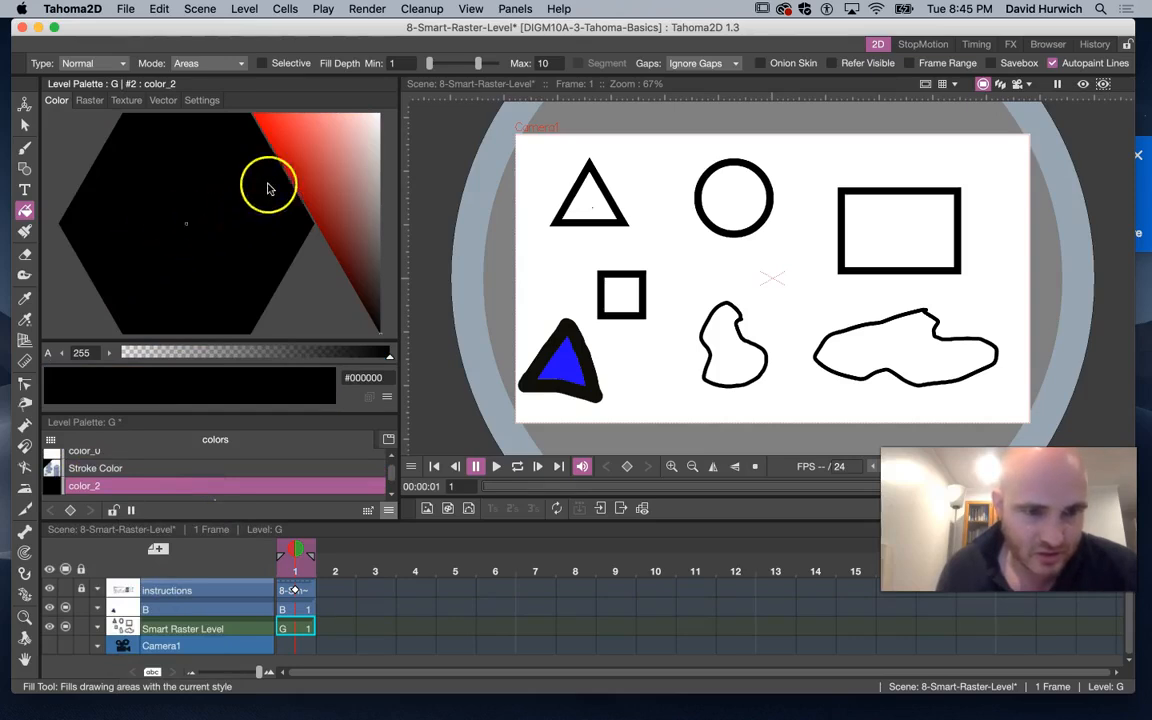
left_click_drag(302, 172, 328, 97)
left_click_drag(238, 119, 254, 119)
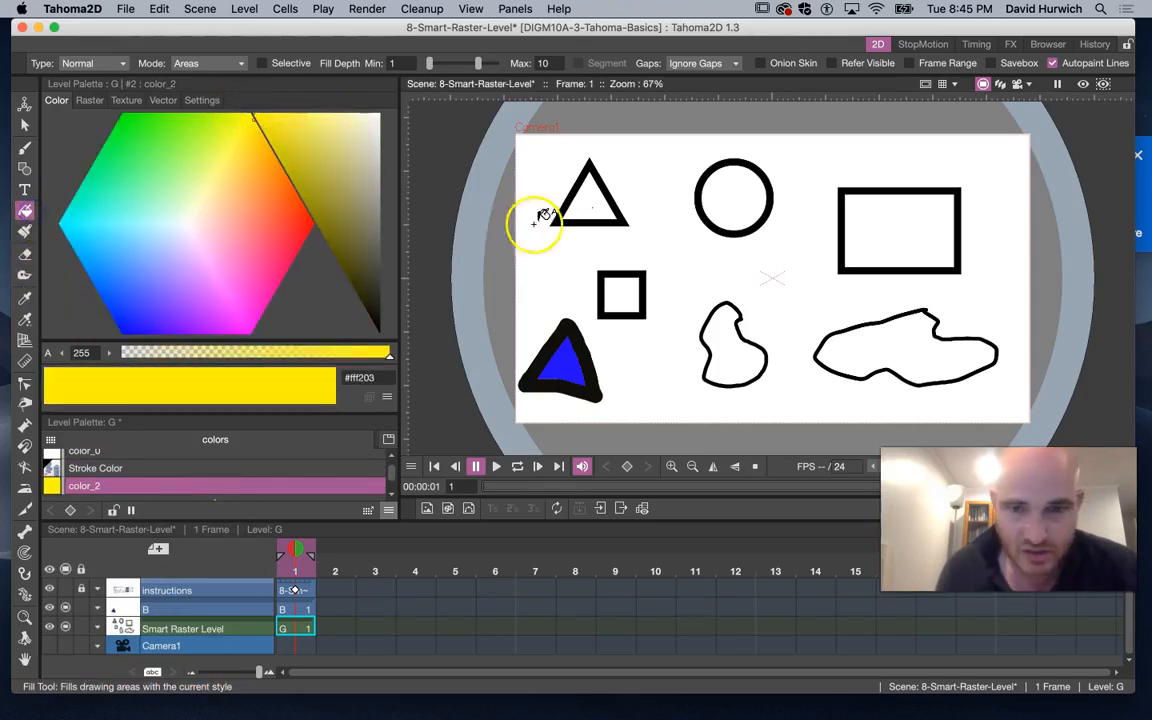
Fill the outlined triangle, circle and square with the yellow style
left_click(590, 198)
left_click(733, 195)
left_click(617, 291)
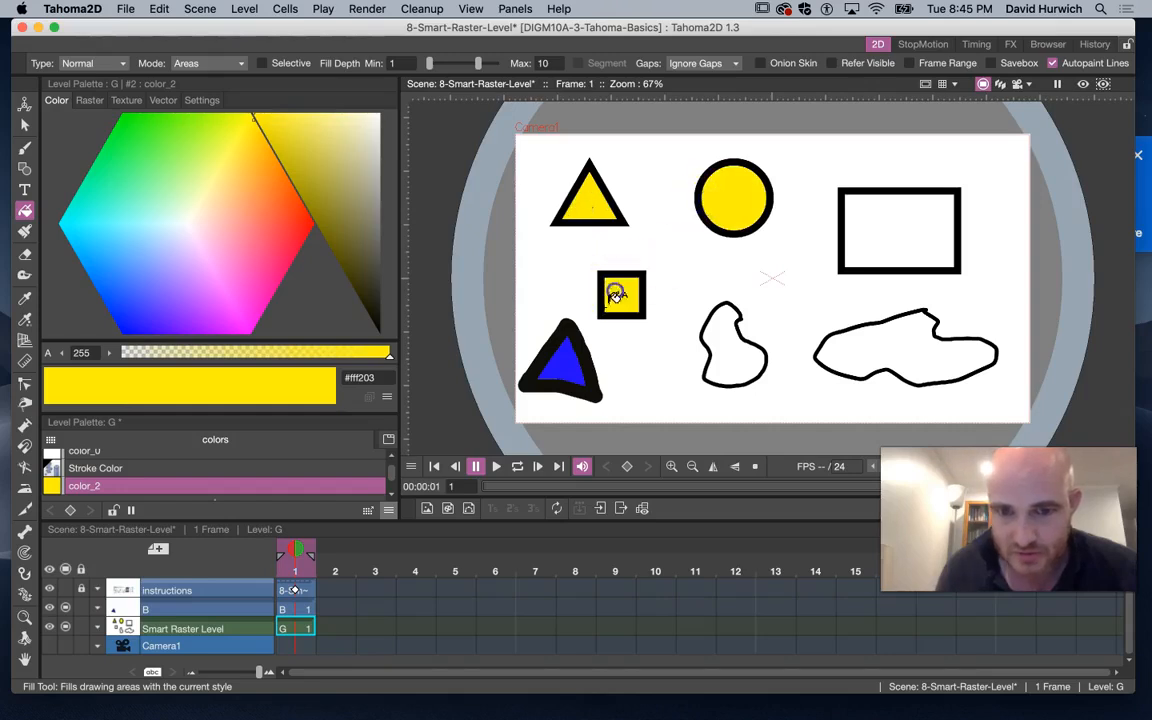
left_click(568, 359)
key("super+z")
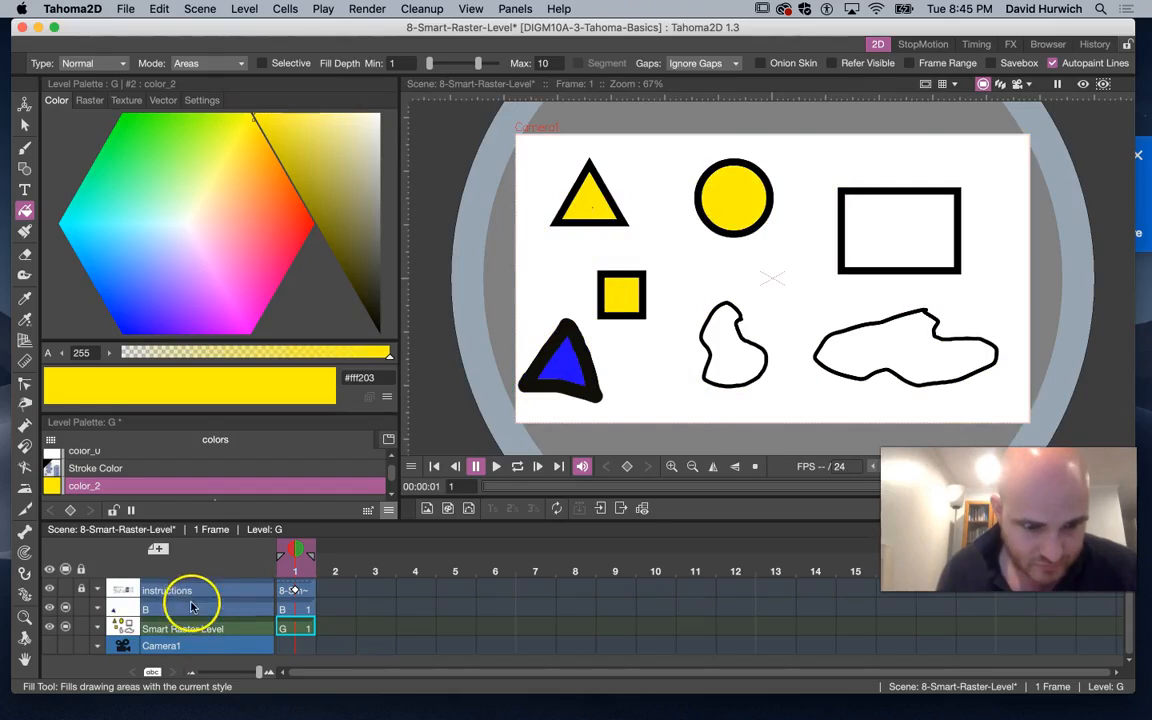
Hide column B's preview and fill the blob shape on the Smart Raster Level with yellow
left_click(185, 610)
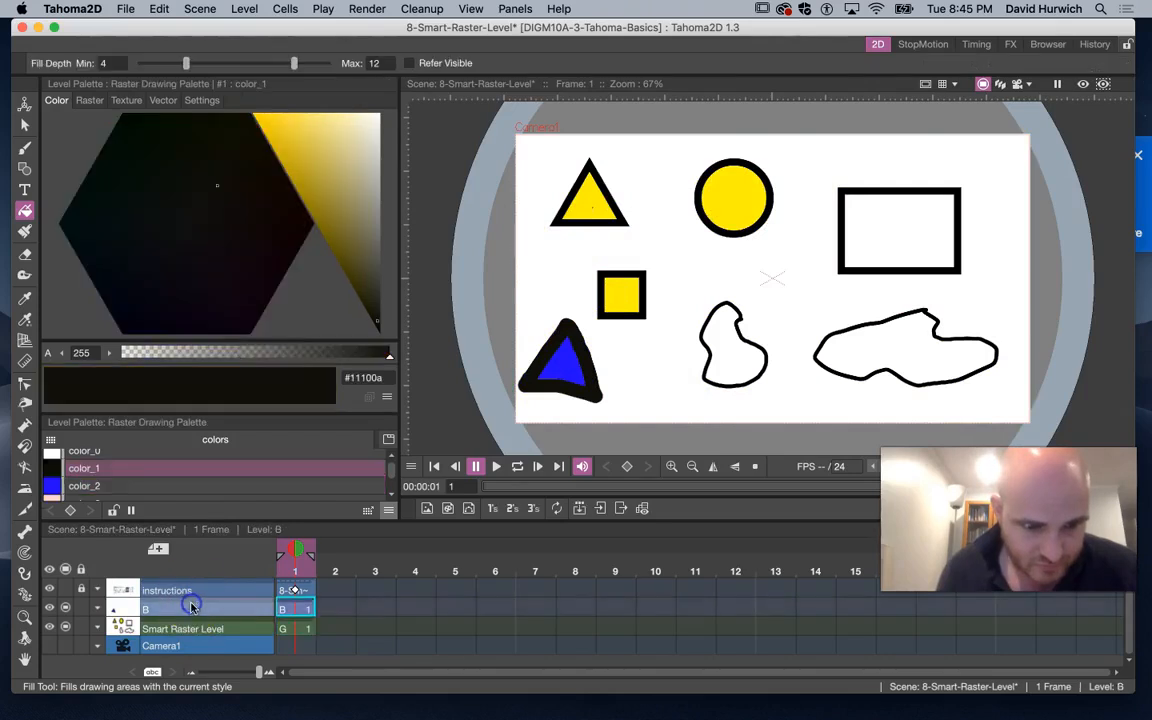
left_click(65, 610)
left_click(182, 628)
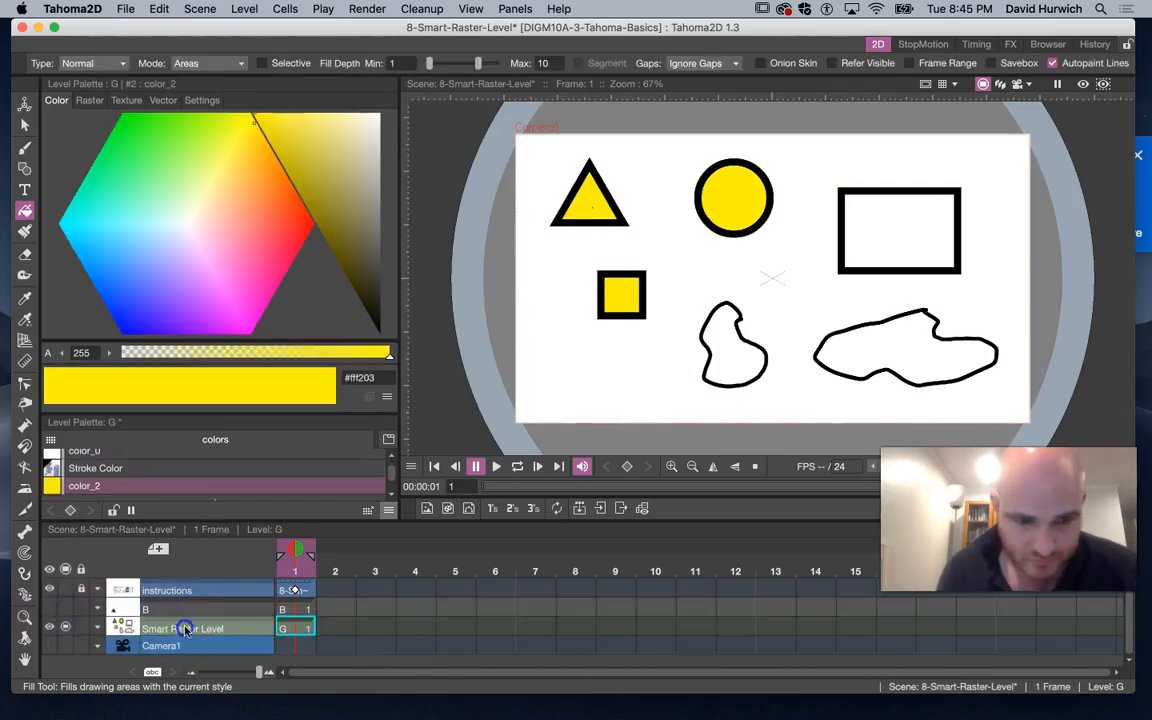
left_click(740, 358)
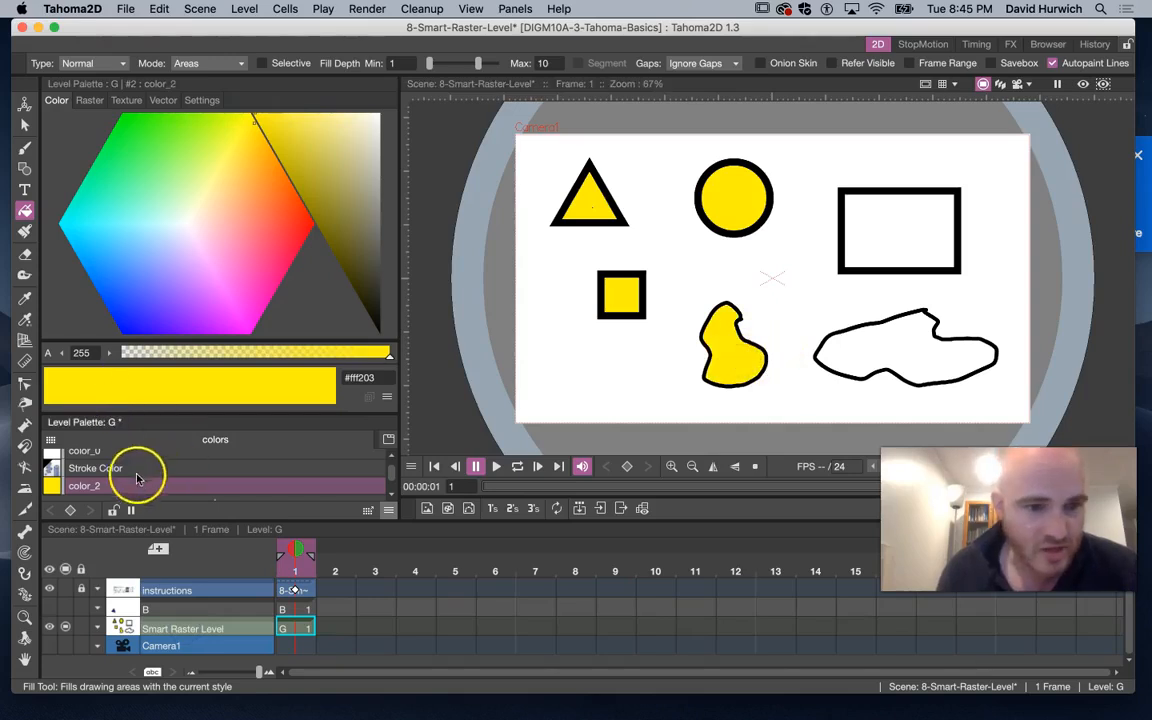
Add another palette style and set its colour to light blue #b9f3f9
left_click_drag(154, 412, 164, 310)
left_click(213, 408)
left_click(200, 187)
mouse_move(200, 187)
left_mouse_down()
mouse_move(185, 172)
mouse_move(149, 175)
mouse_move(170, 178)
left_mouse_up()
left_click_drag(255, 152, 288, 116)
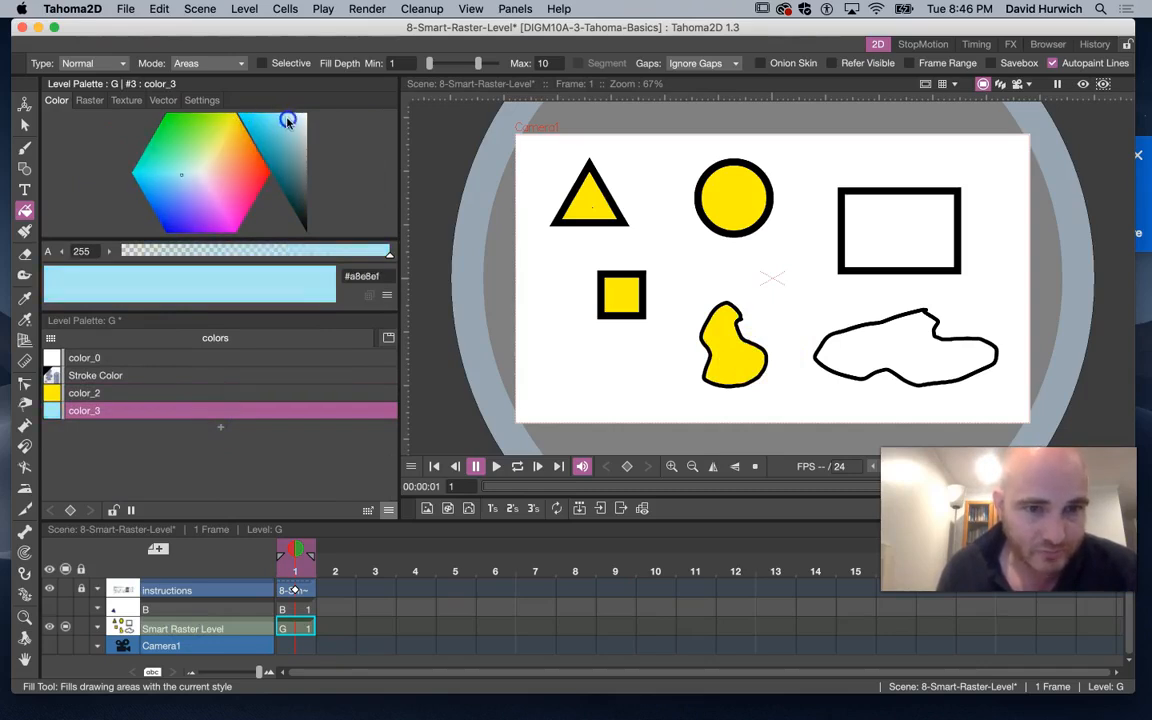
Fill the outlined rectangle and the blob shape with the light blue style
left_click(858, 256)
left_click(902, 351)
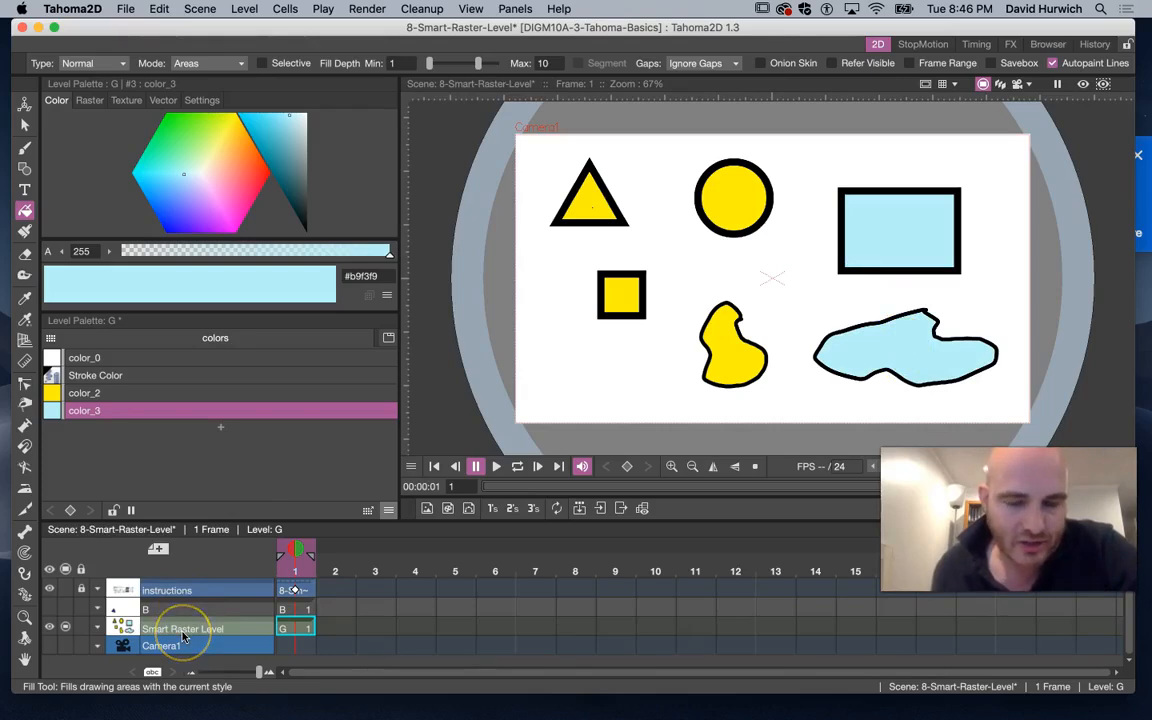
Recolour the color_2 style to orange #ff4603 and the color_3 style to purple #b419f7
left_click(100, 394)
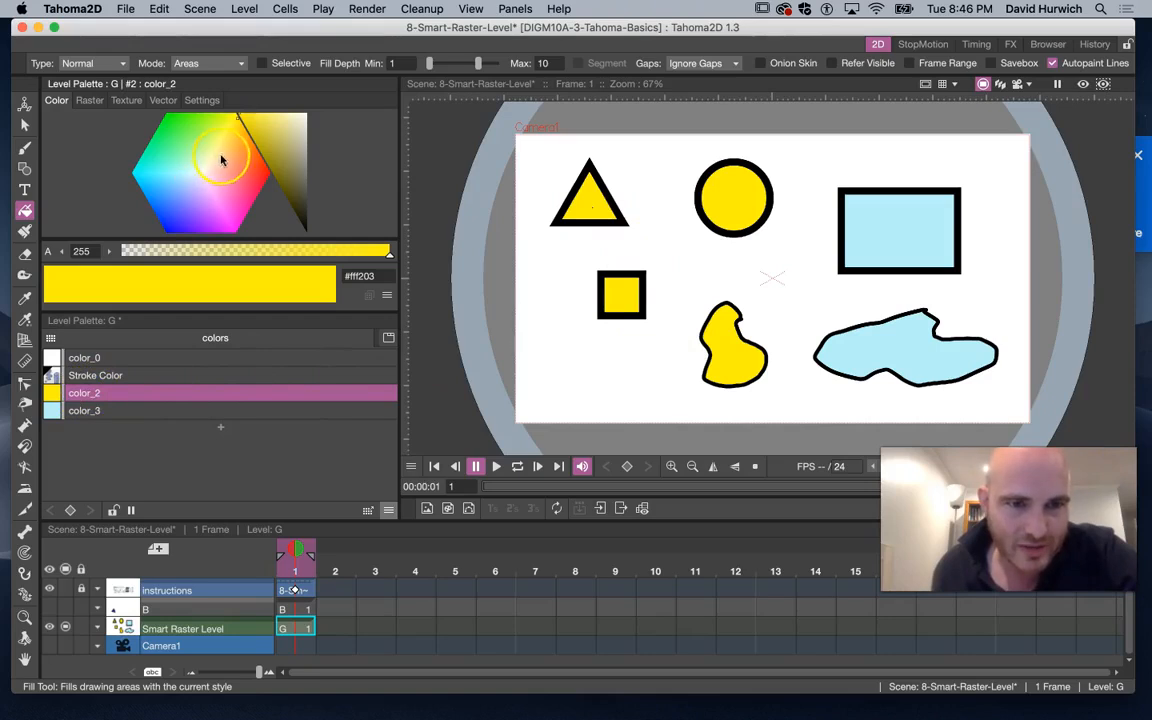
left_click_drag(230, 158, 260, 156)
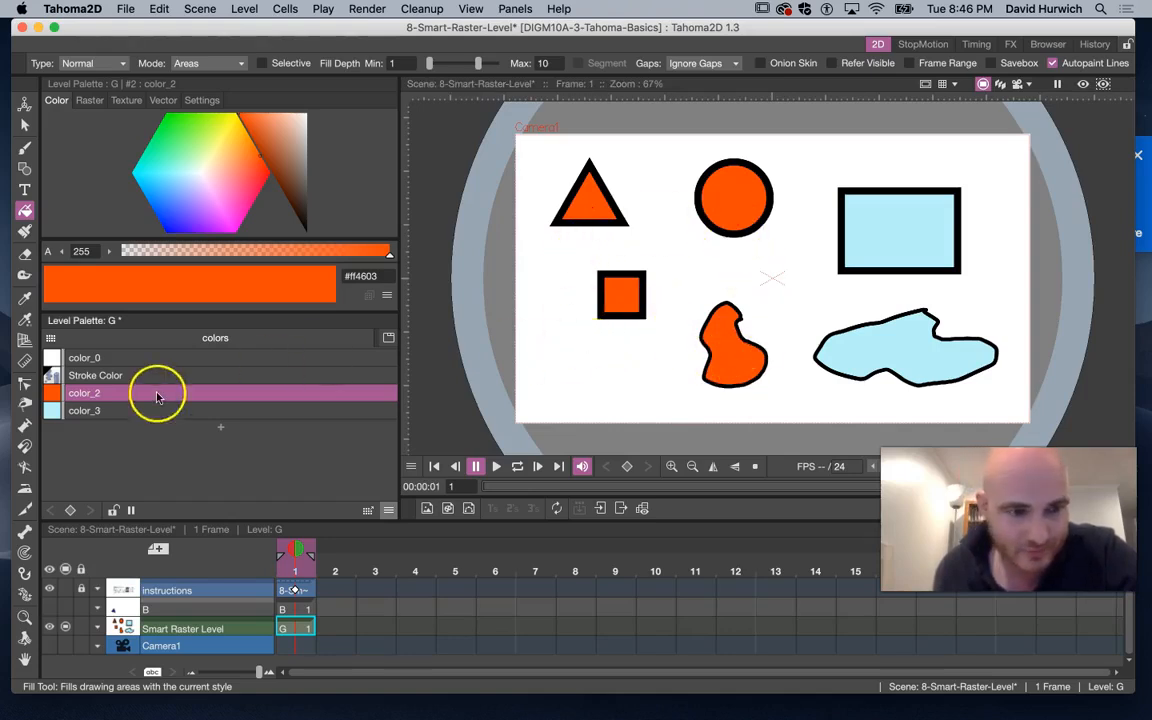
left_click(116, 411)
left_click_drag(200, 186, 213, 231)
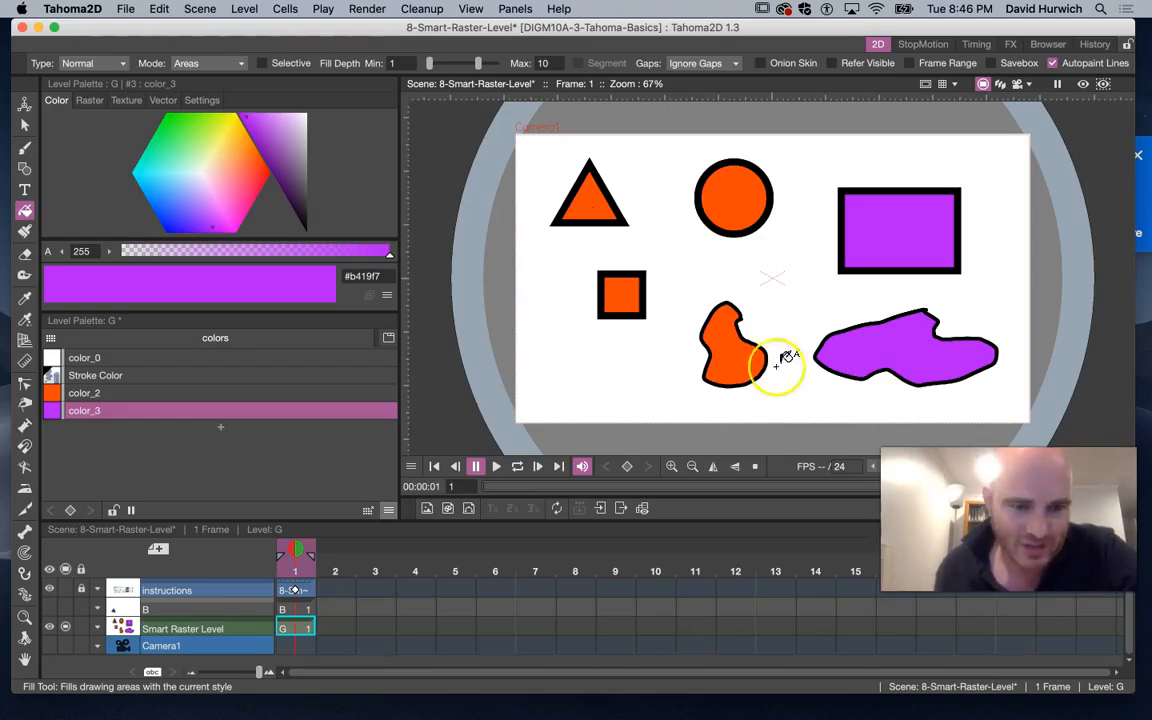
With the Brush tool on the Stroke Color style, apply the Hatch Layers raster brush and set size to 1.24
left_click(199, 627)
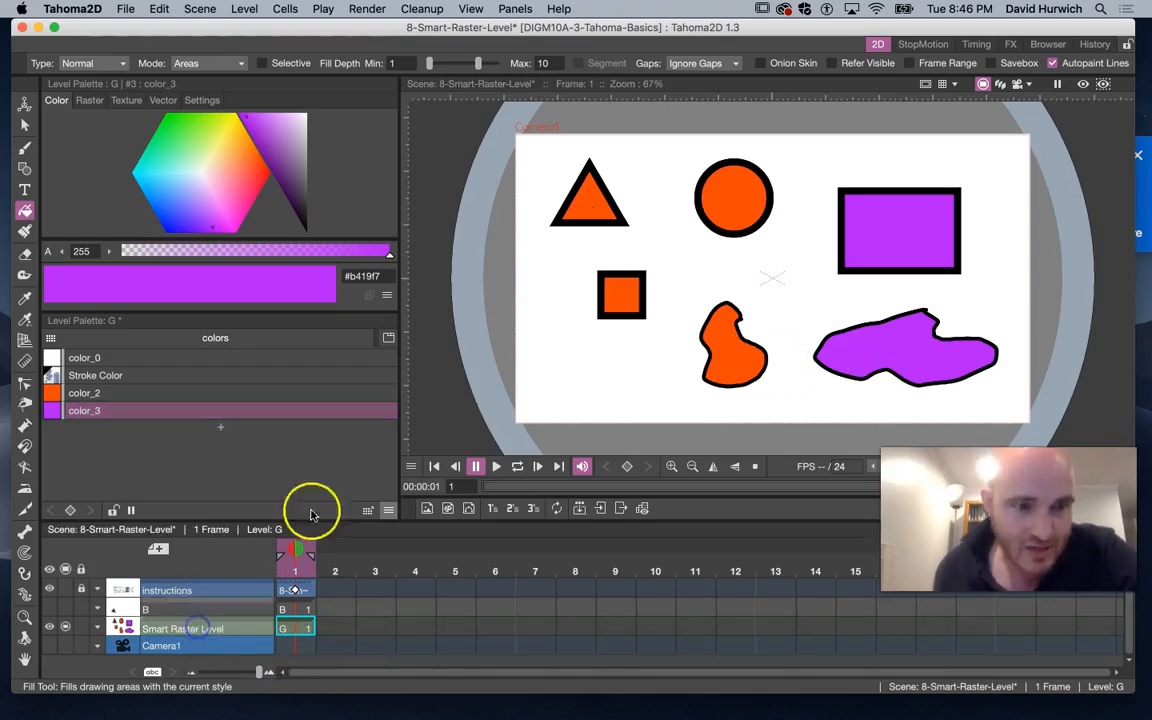
left_click(26, 150)
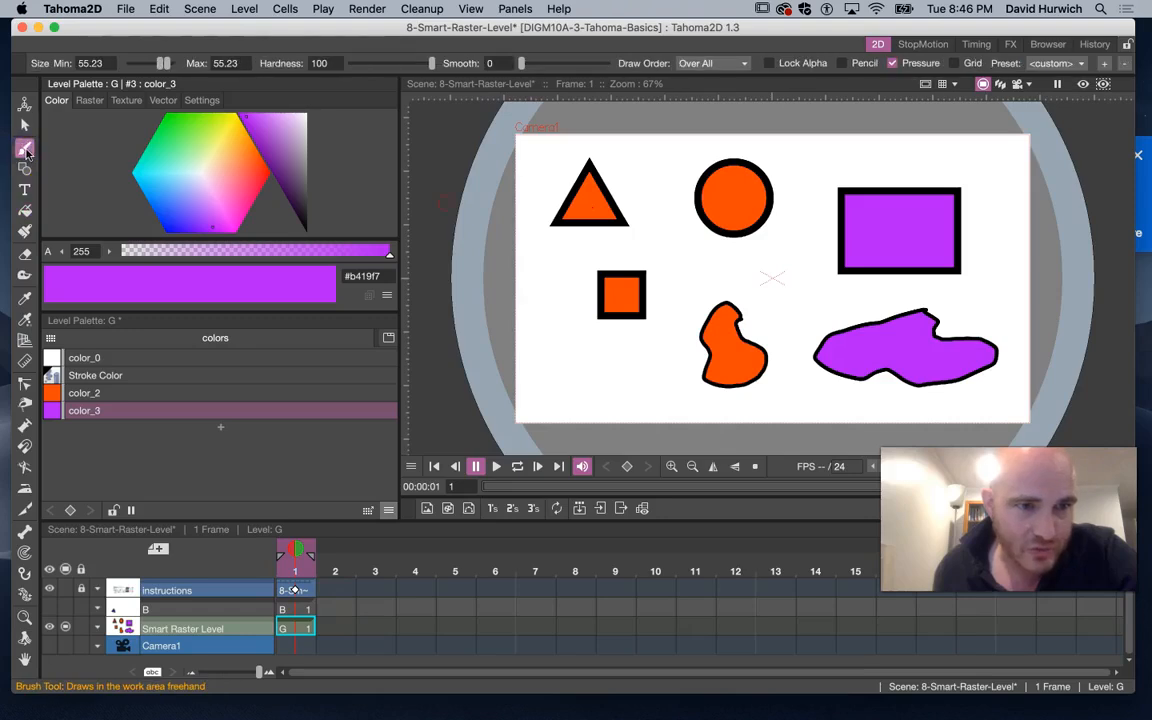
left_click(103, 377)
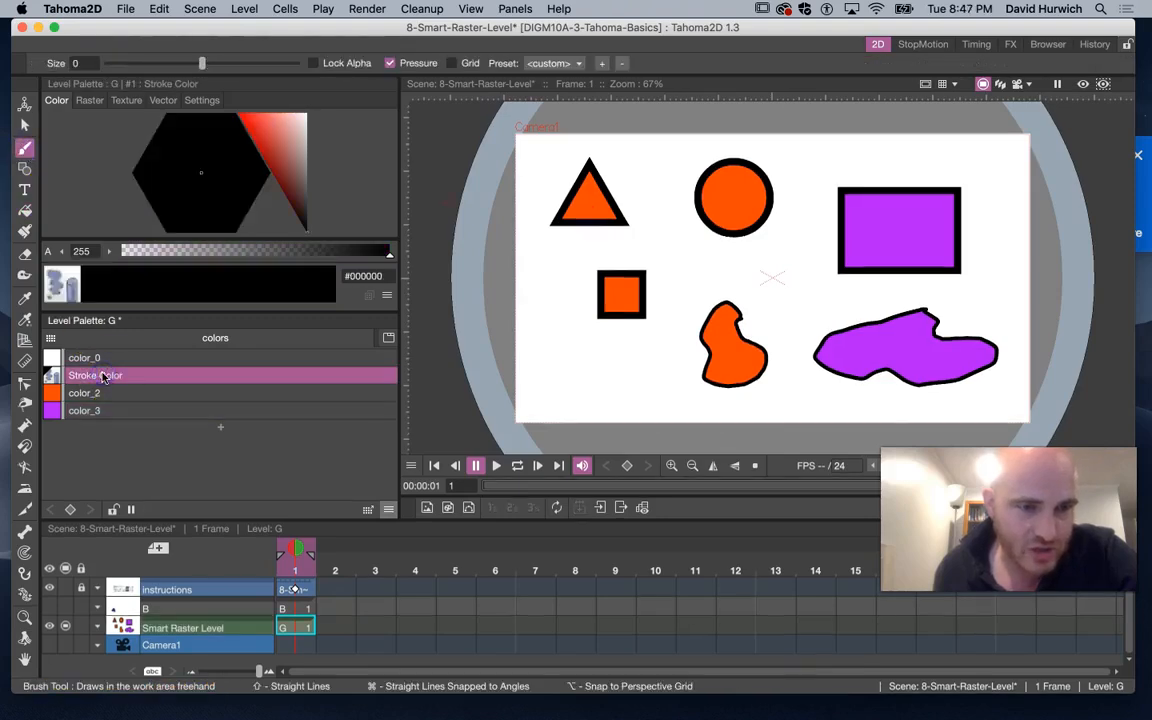
left_click(88, 101)
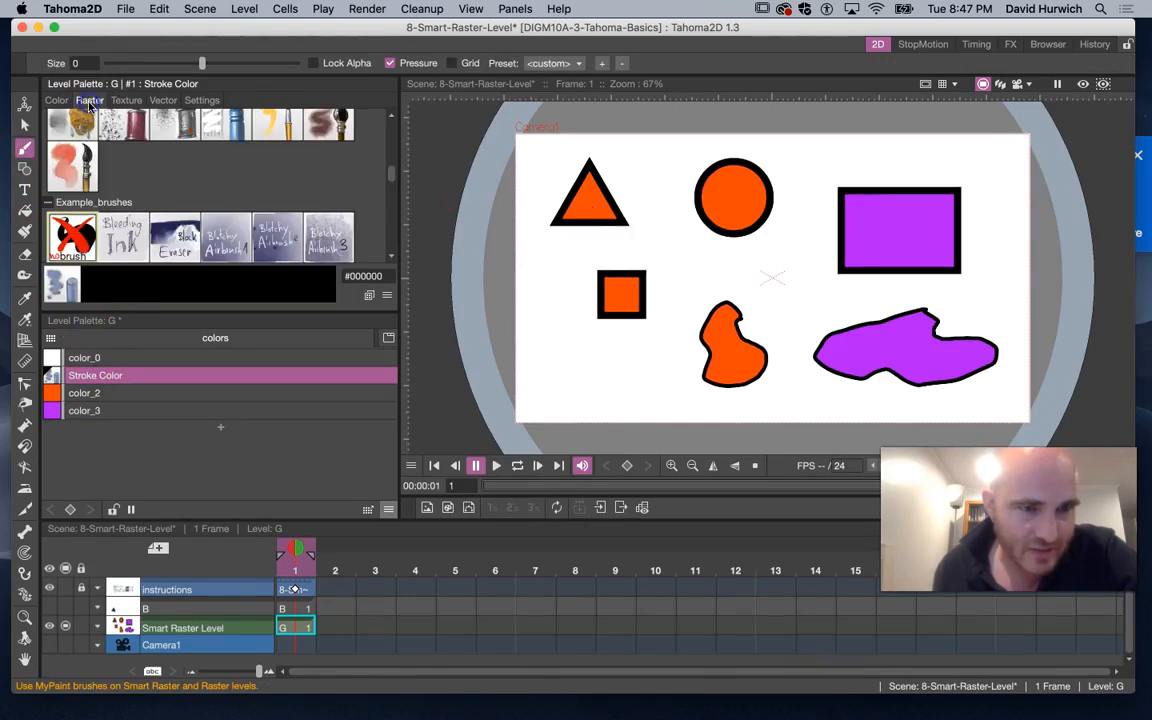
scroll(167, 234, "down", 2)
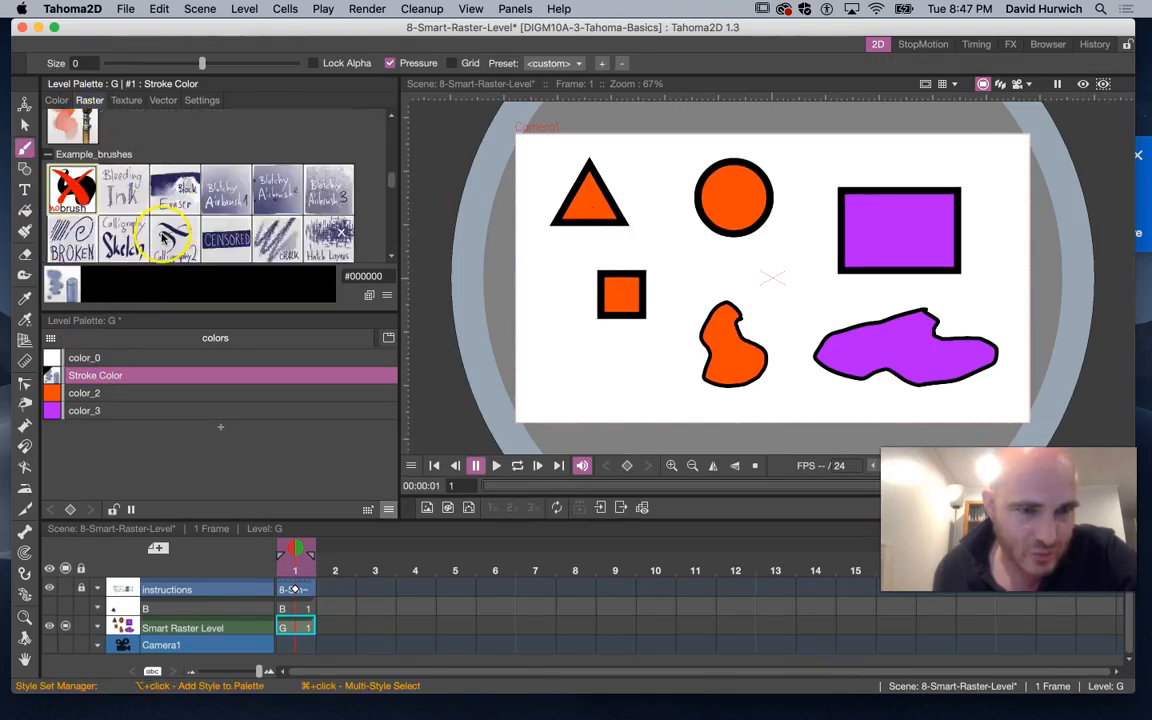
left_click(316, 234)
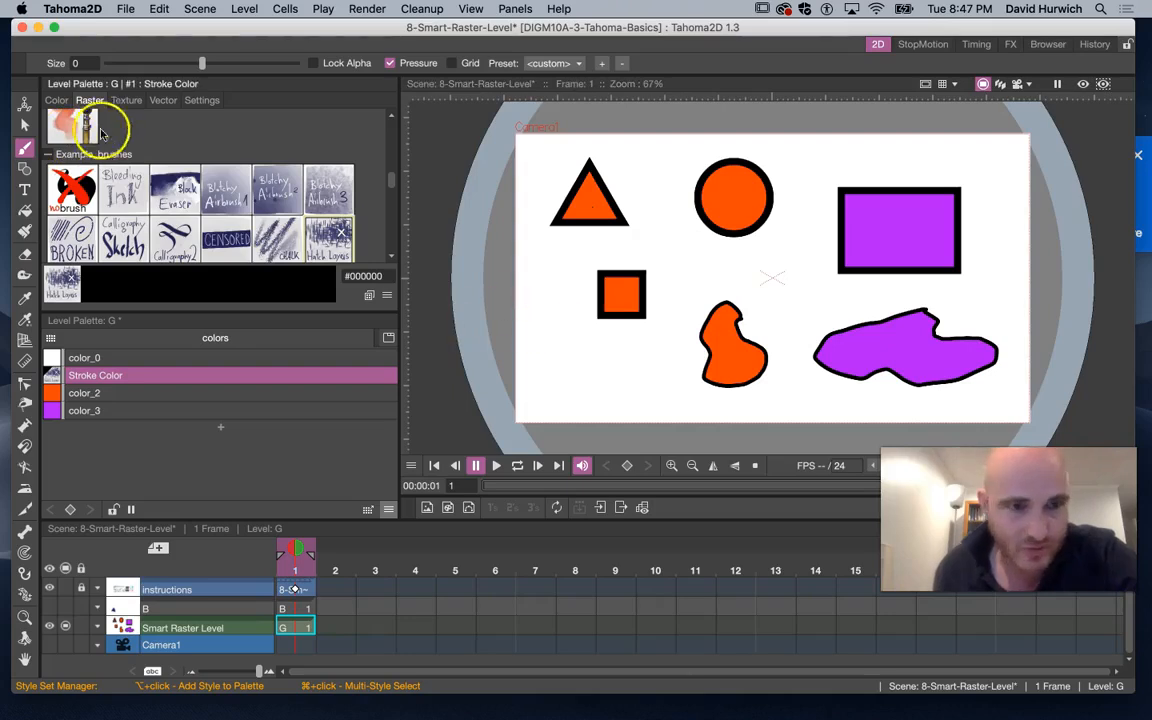
left_click_drag(202, 63, 216, 64)
Paint three hatch strokes: a wave past the square and blob, one beside the rectangle, one beside the triangle
mouse_move(545, 335)
left_mouse_down()
mouse_move(585, 361)
mouse_move(675, 338)
mouse_move(702, 283)
mouse_move(775, 299)
left_mouse_up()
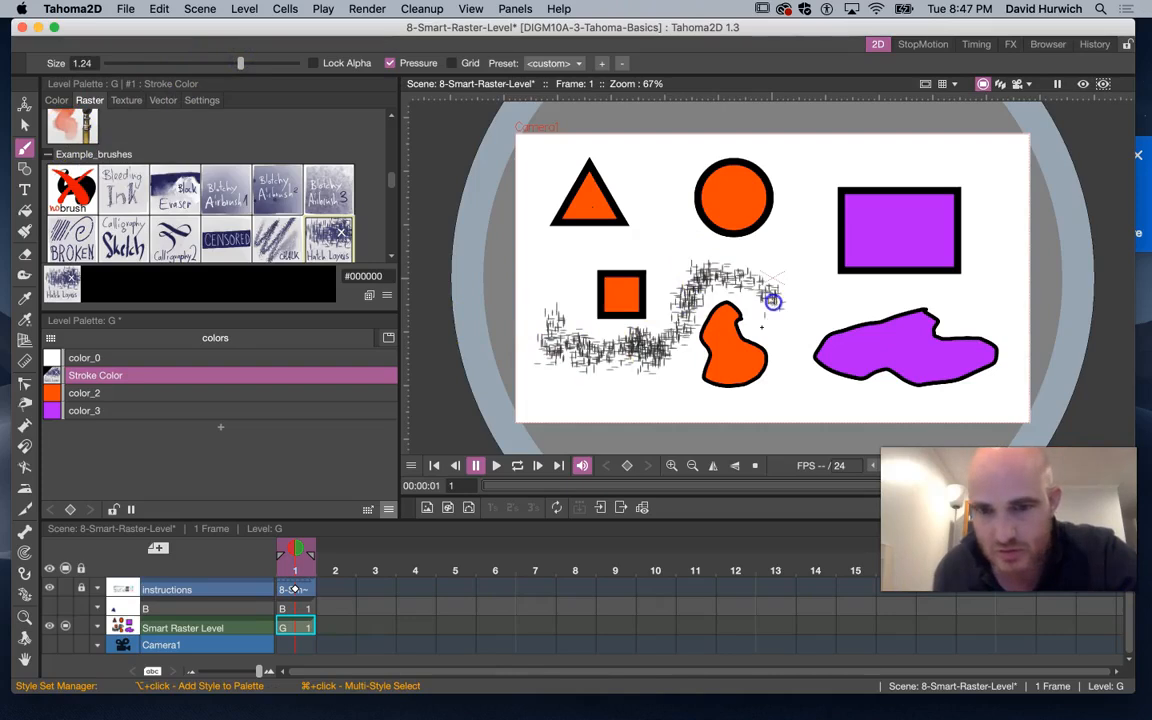
left_click_drag(810, 175, 838, 277)
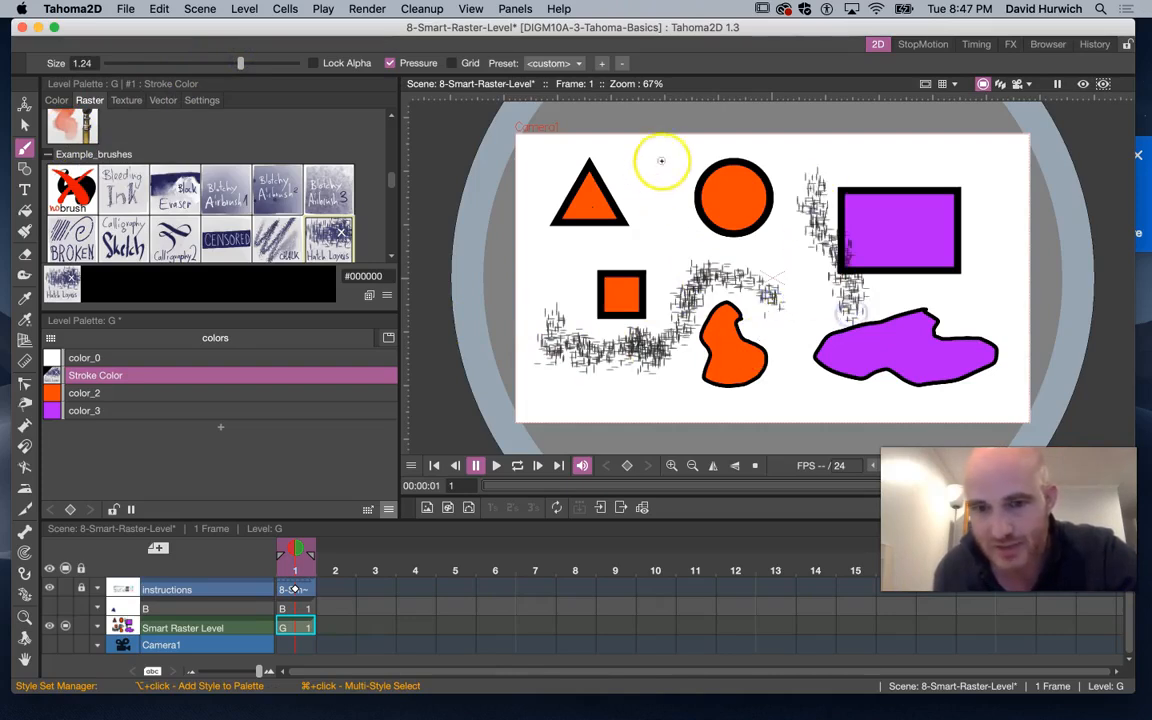
left_click_drag(661, 159, 641, 215)
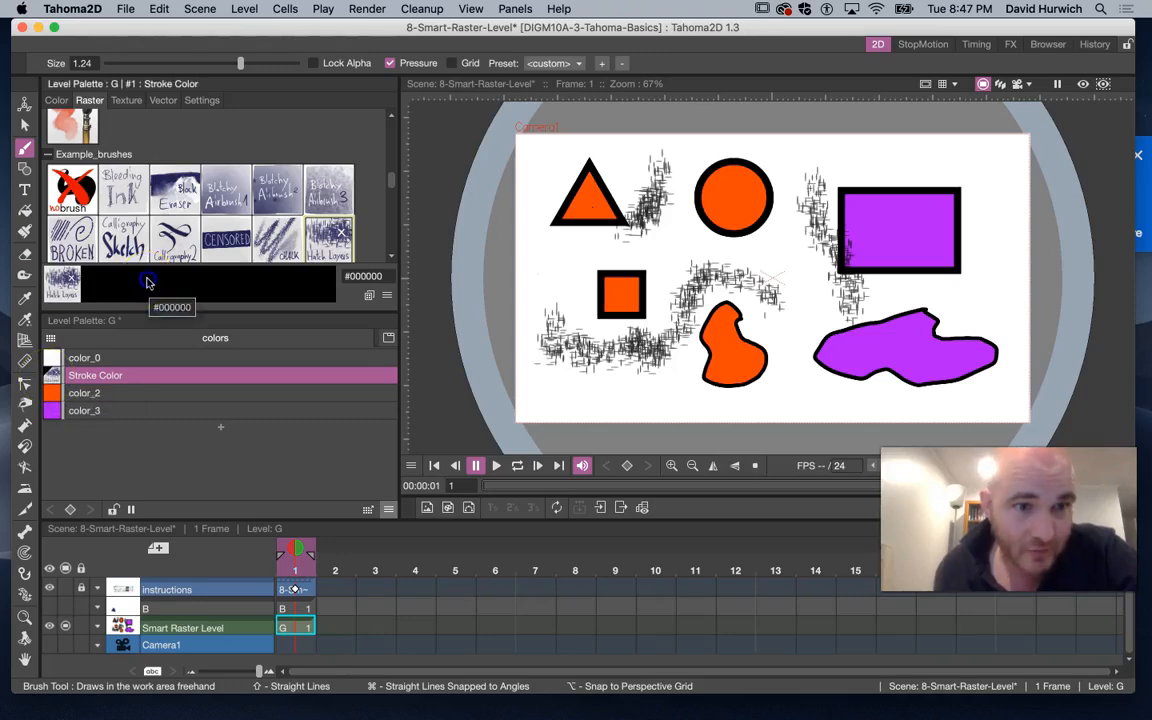
Set the Stroke Color style's colour to purple #7614b2
left_click(60, 100)
left_click(206, 193)
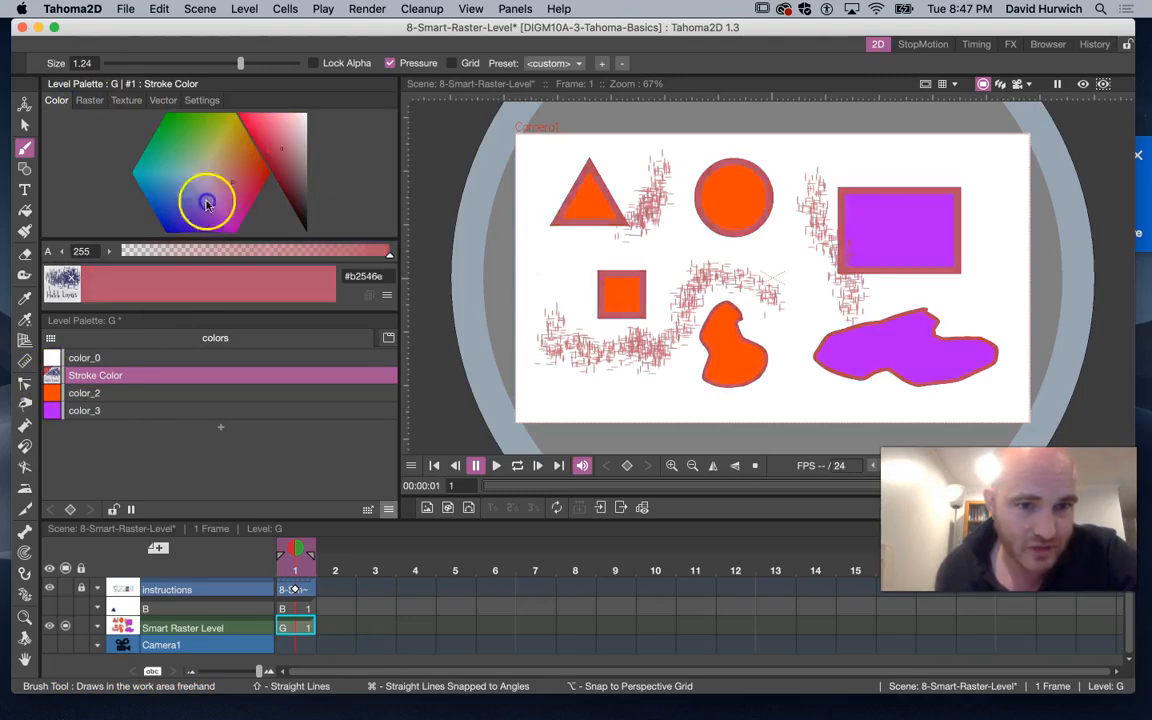
left_click_drag(738, 289, 655, 375)
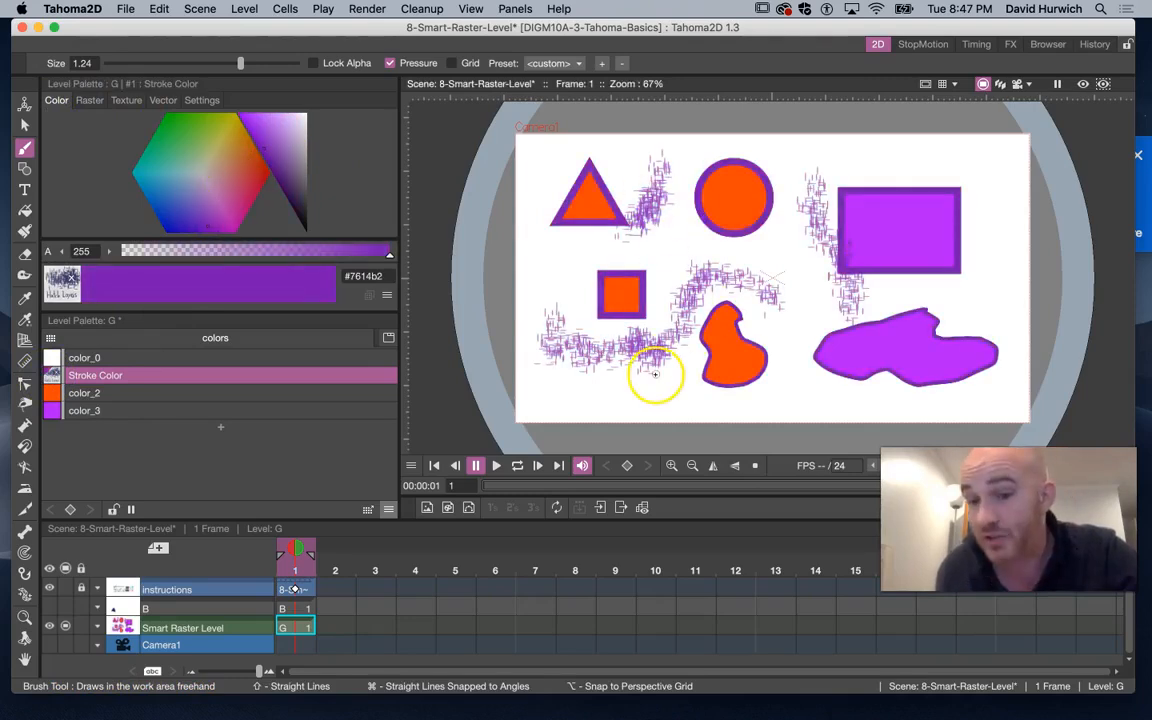
Try the Marker and P. Shade raster brushes on the stroke style, drawing a sample mark with each left of the square
left_click(89, 100)
scroll(250, 251, "down", 10)
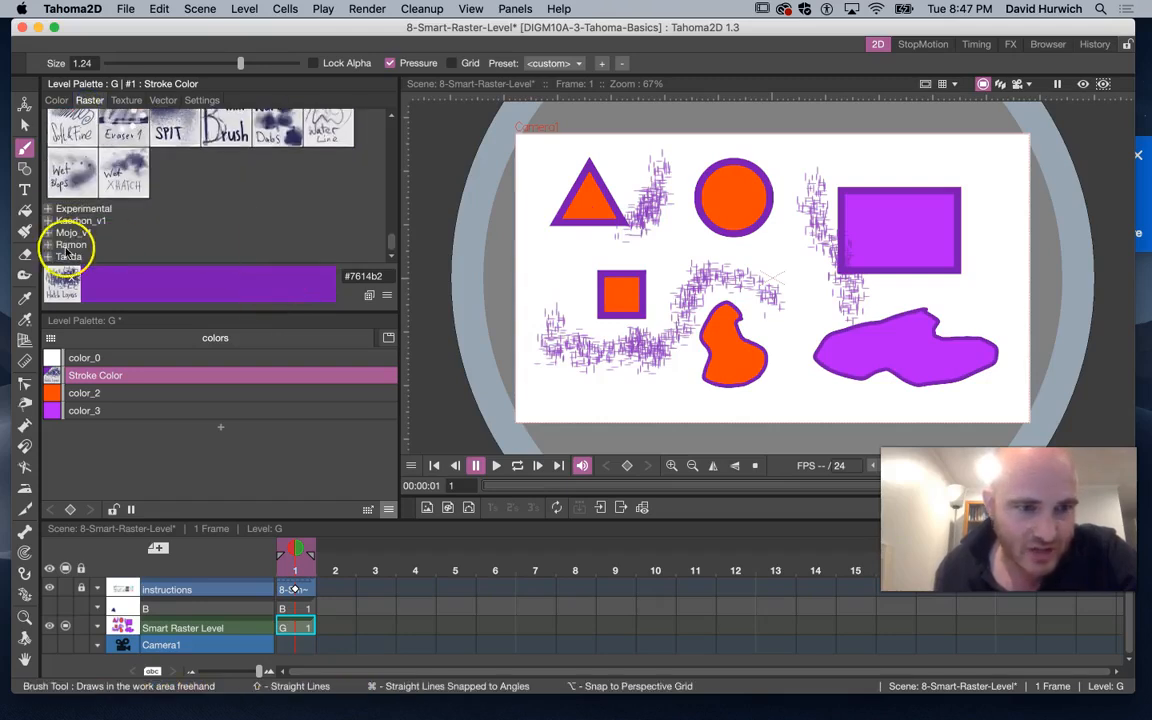
left_click(115, 244)
scroll(113, 240, "down", 3)
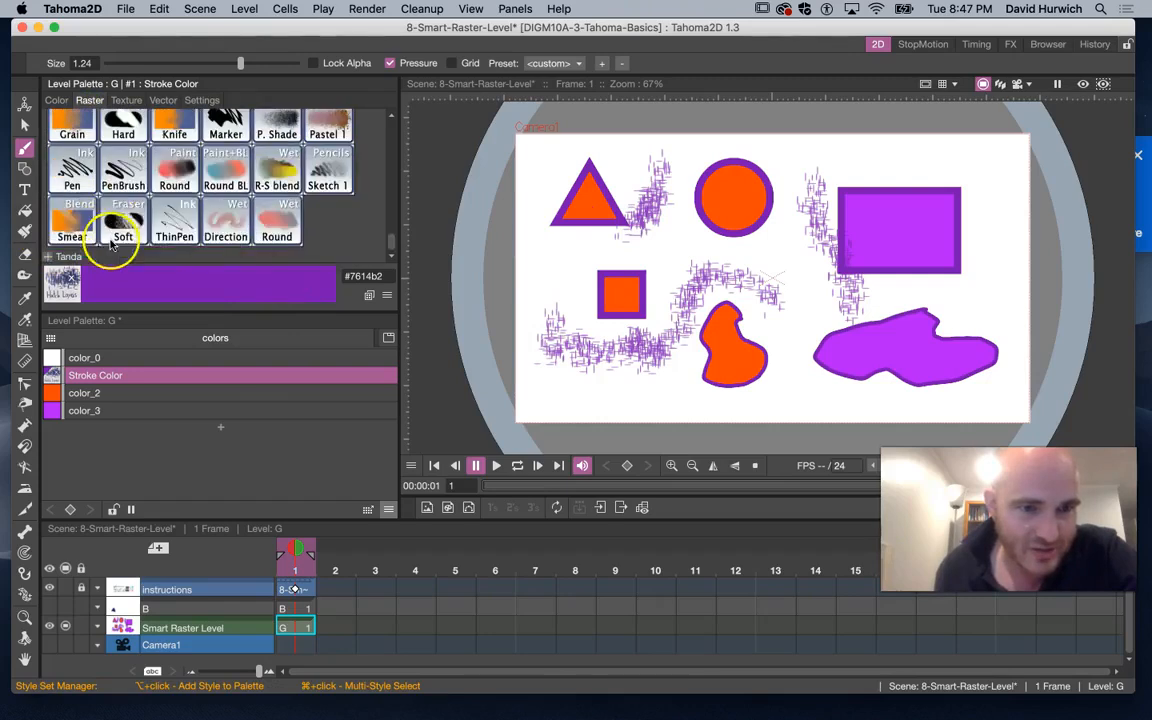
scroll(108, 232, "up", 2)
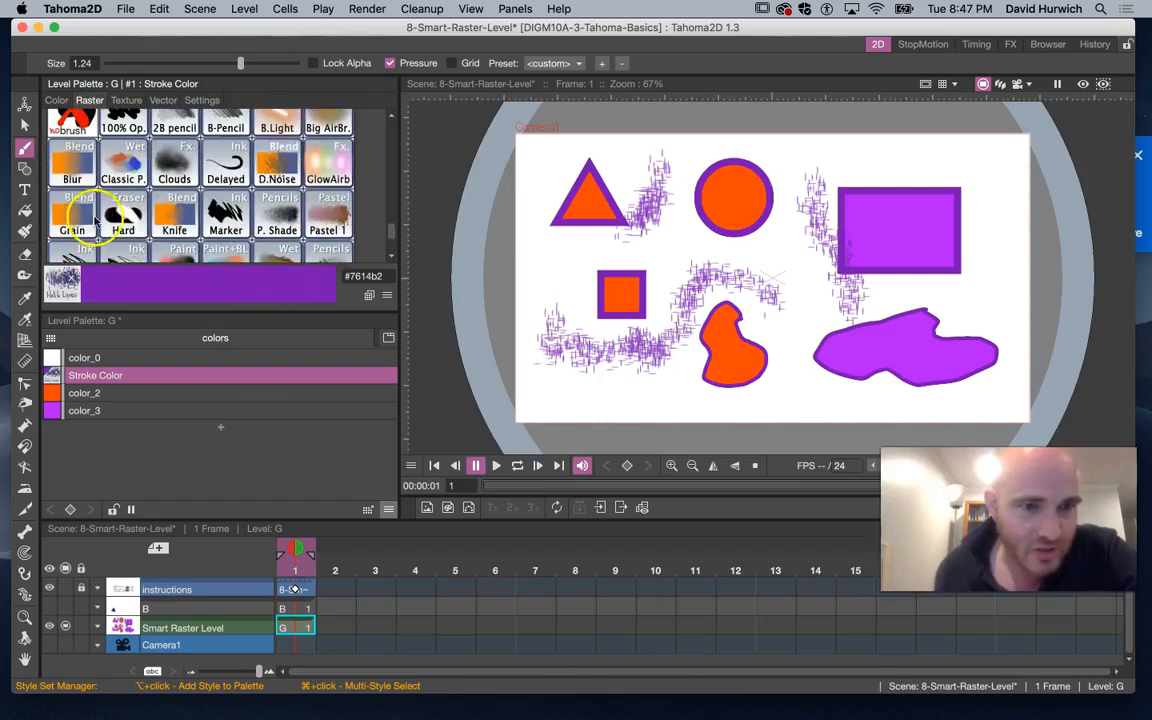
left_click(220, 213)
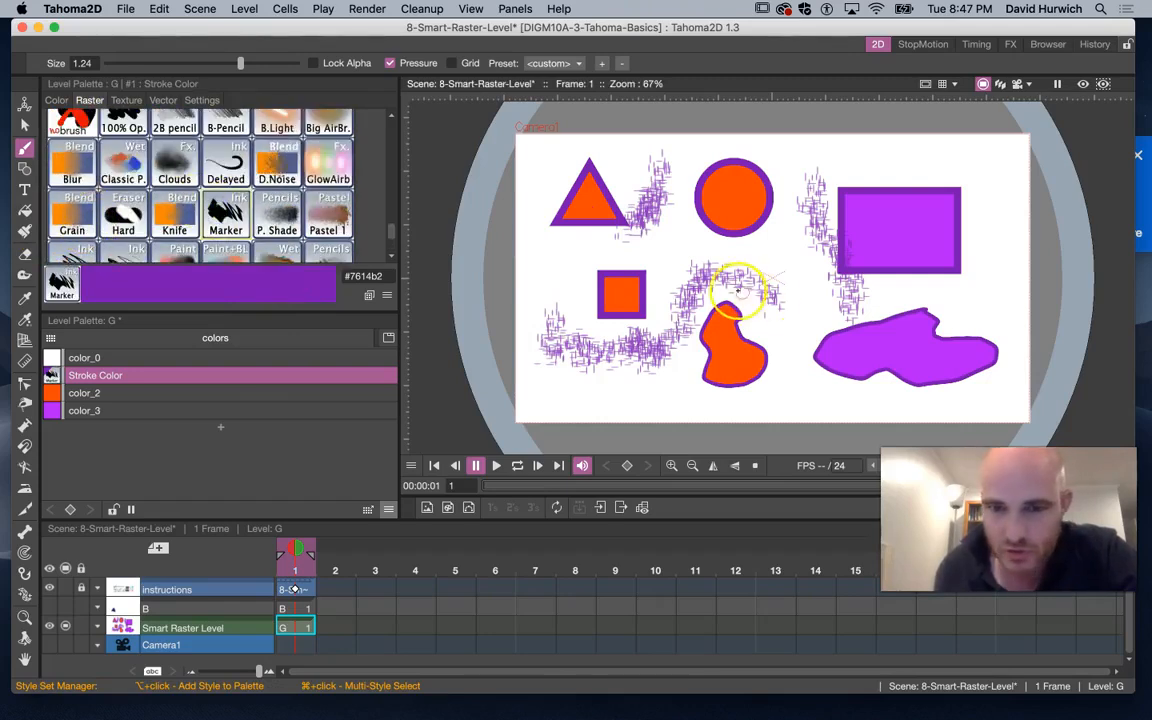
left_click(580, 256)
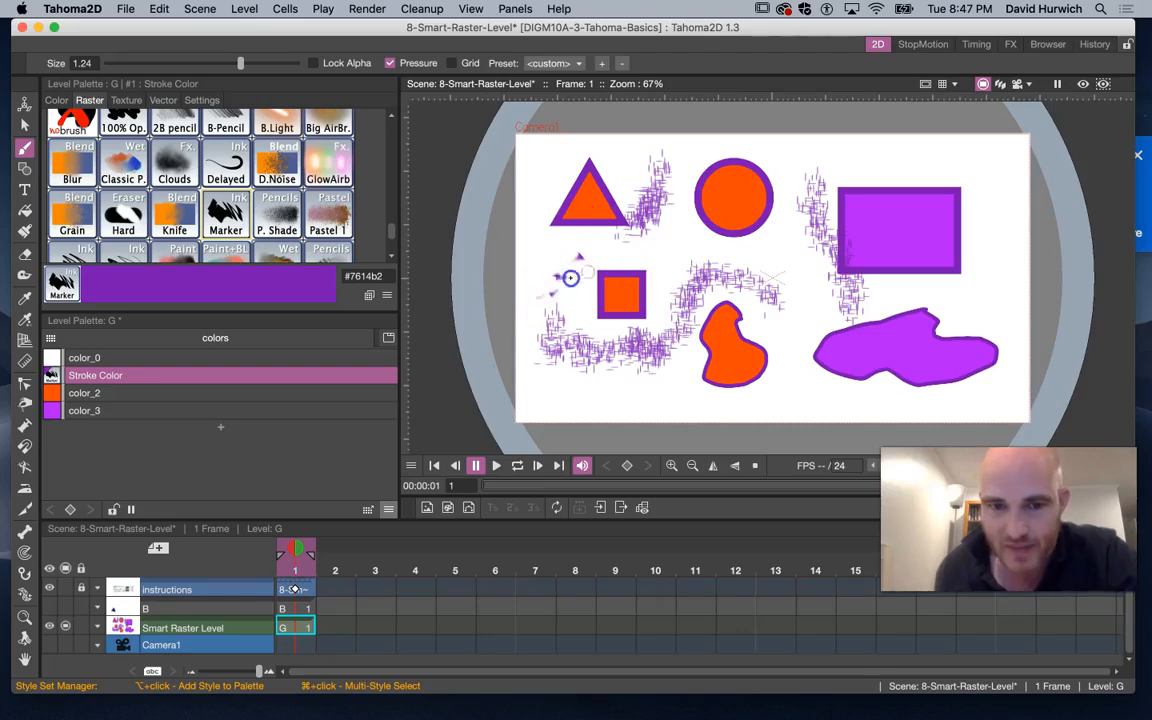
left_click(277, 214)
mouse_move(548, 263)
left_mouse_down()
mouse_move(571, 257)
mouse_move(573, 291)
left_mouse_up()
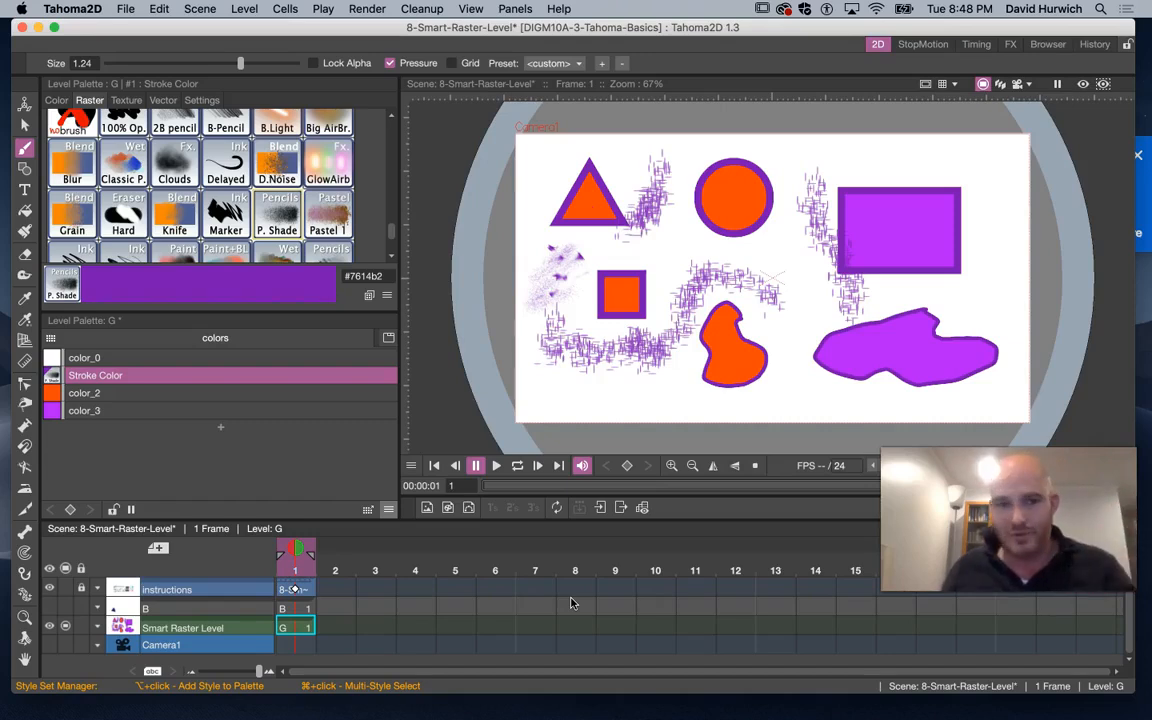
Rename the color_2 style to Main Color and set its colour to pale yellow #ffef88
left_click(97, 393)
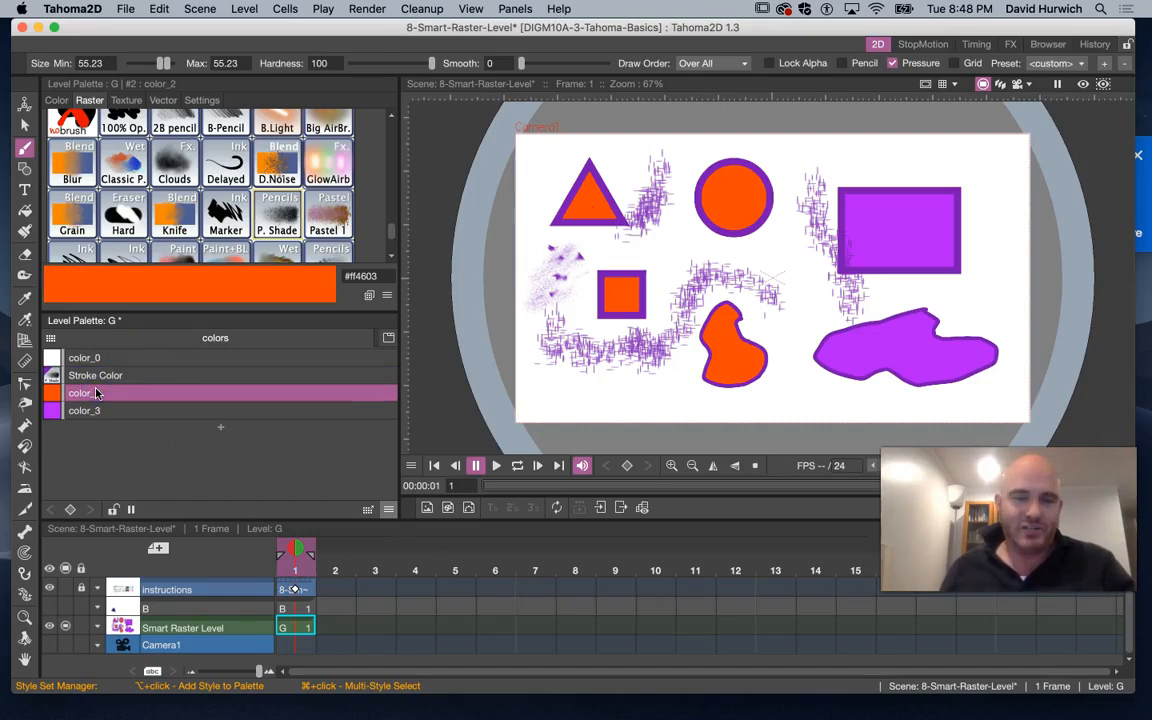
double_click(97, 393)
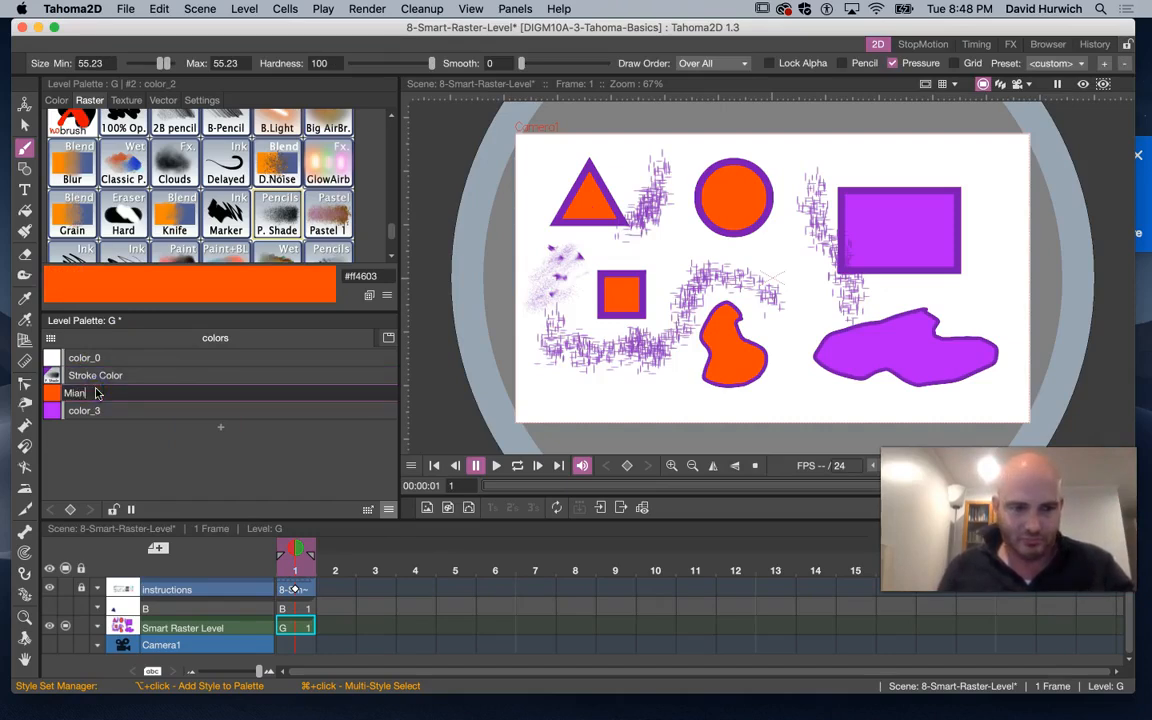
key("Return")
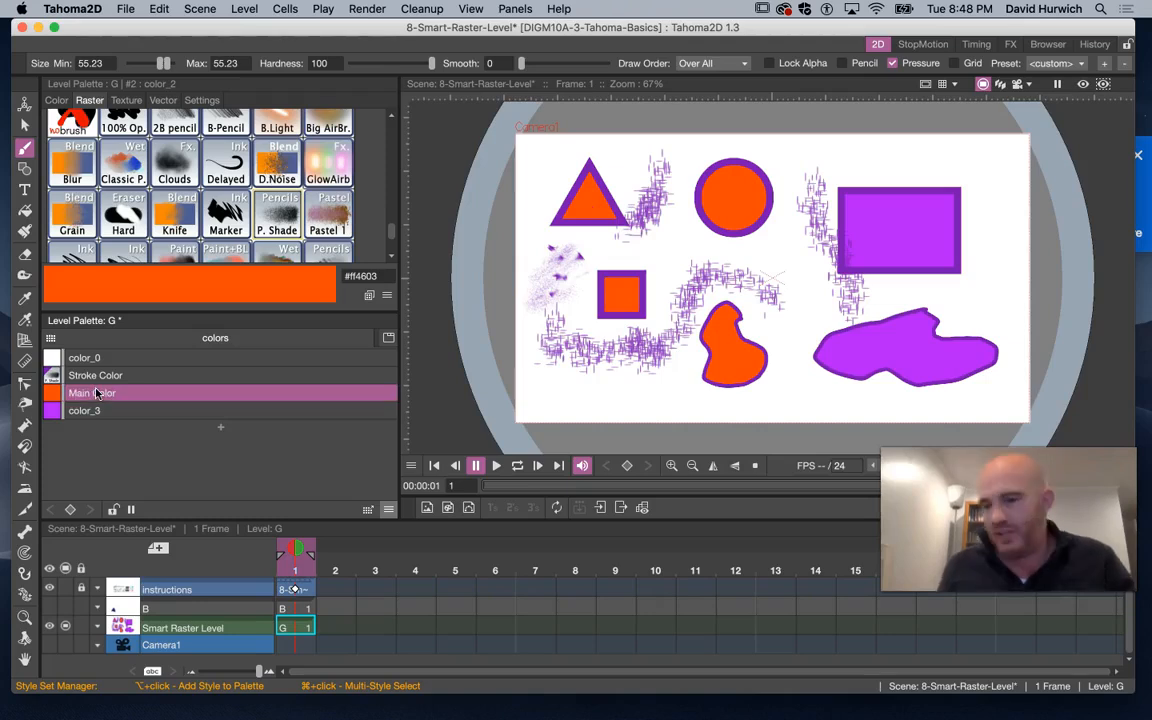
left_click(58, 100)
left_click_drag(206, 166, 220, 148)
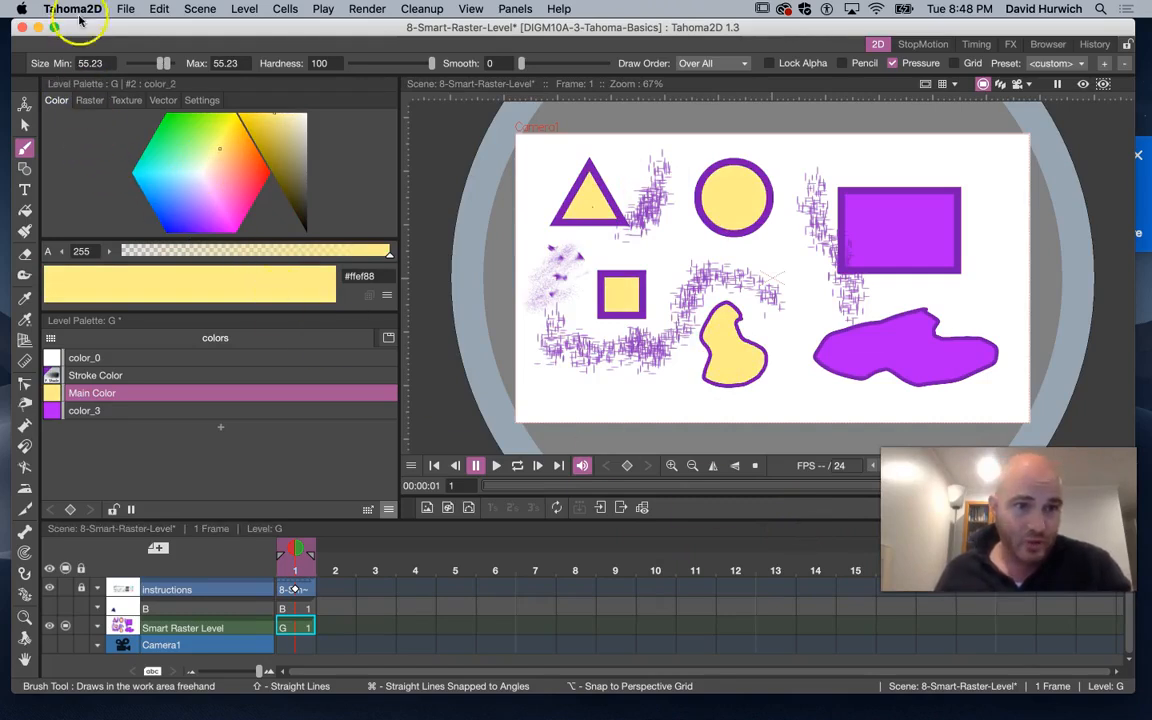
Save the scene and open the 9-Vector-Level scene
left_click(123, 9)
left_click(146, 58)
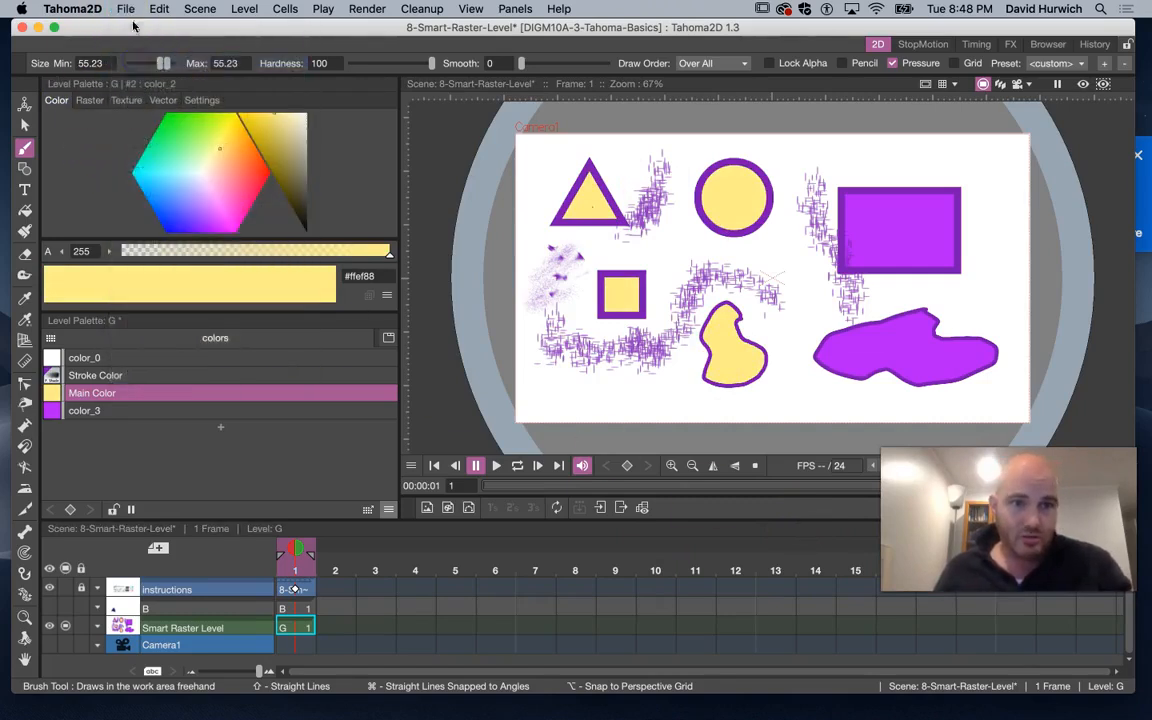
left_click(127, 9)
left_click(140, 43)
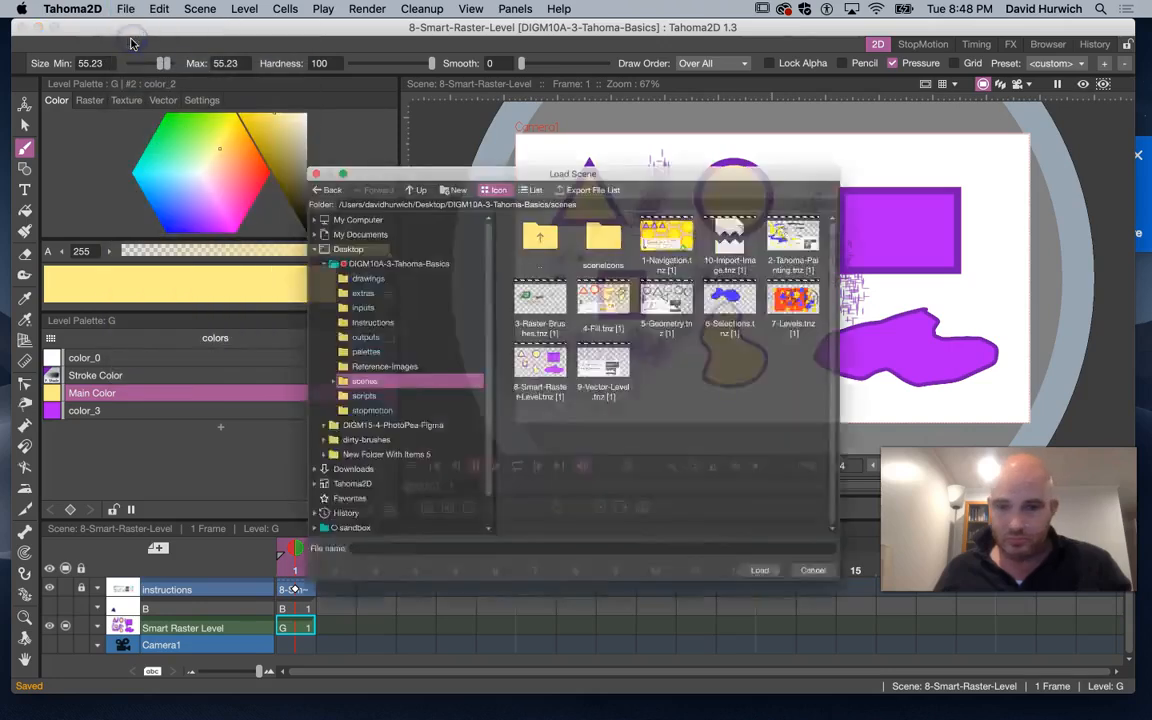
double_click(602, 350)
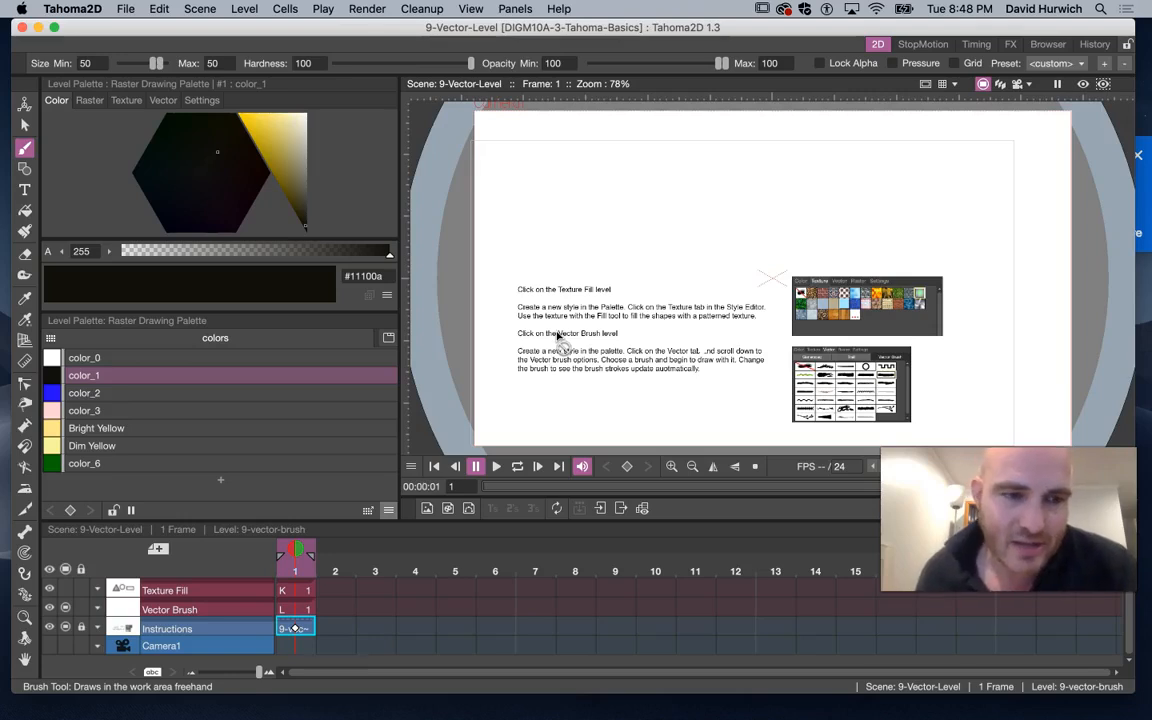
Switch to TextEdit and add a new line reading Vector Brush to the notes
mouse_move(490, 710)
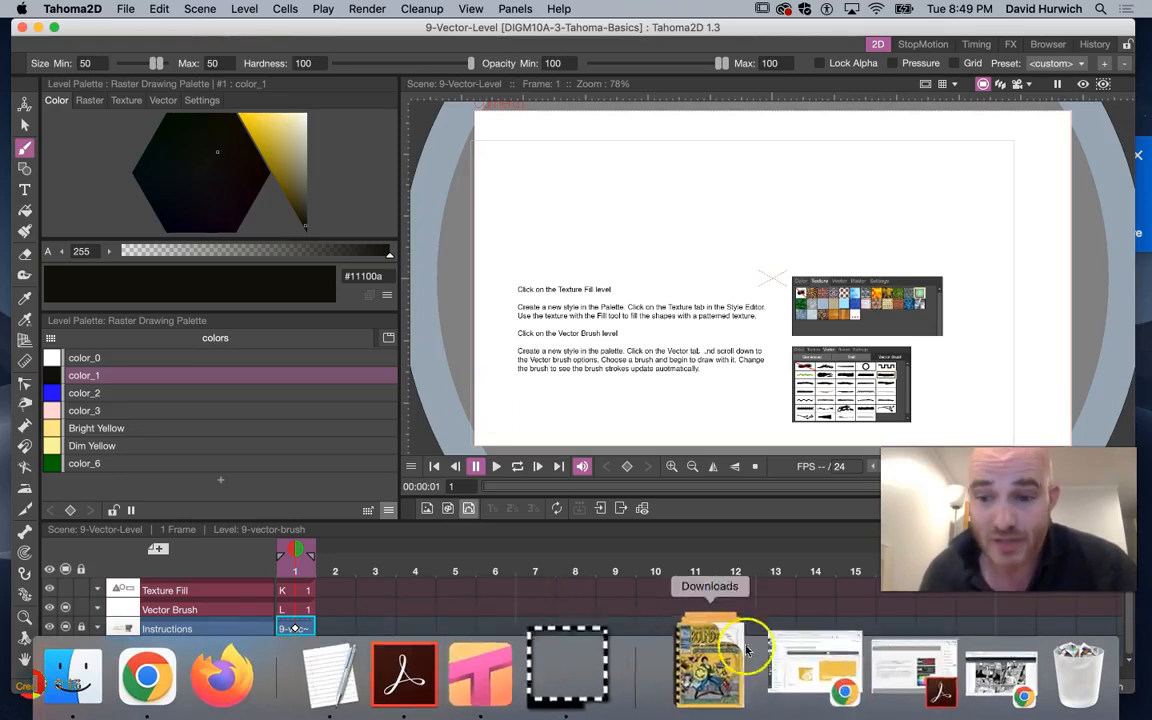
left_click(412, 683)
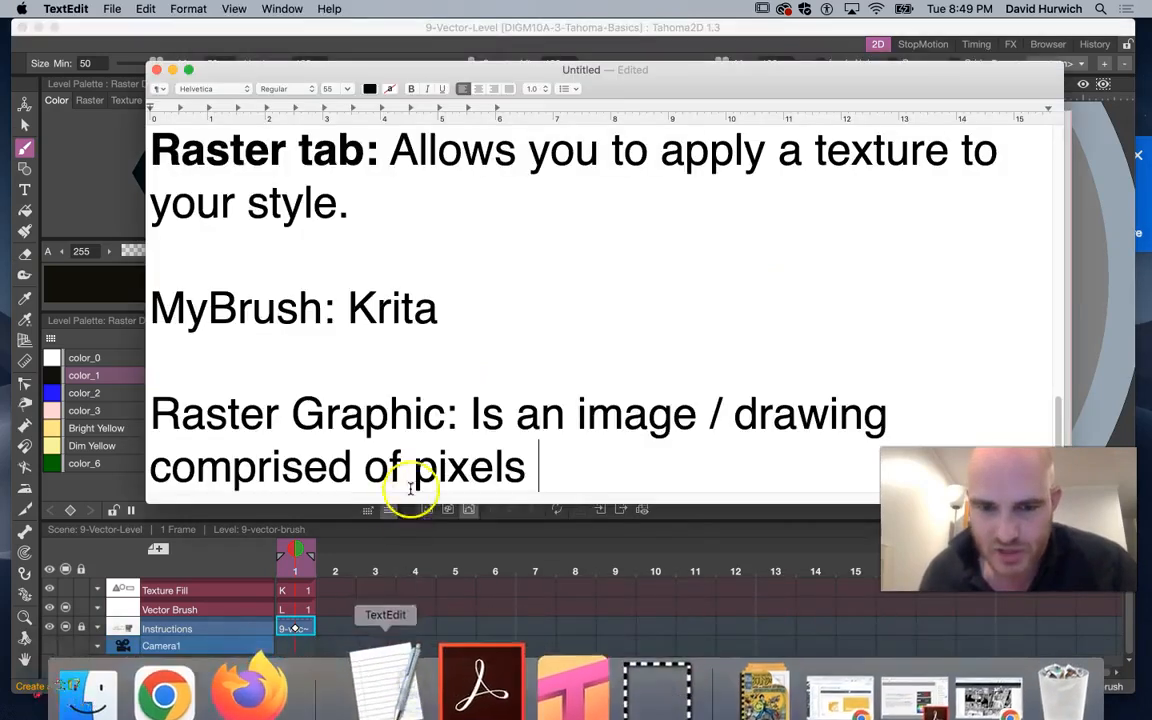
key("Return")
type("V")
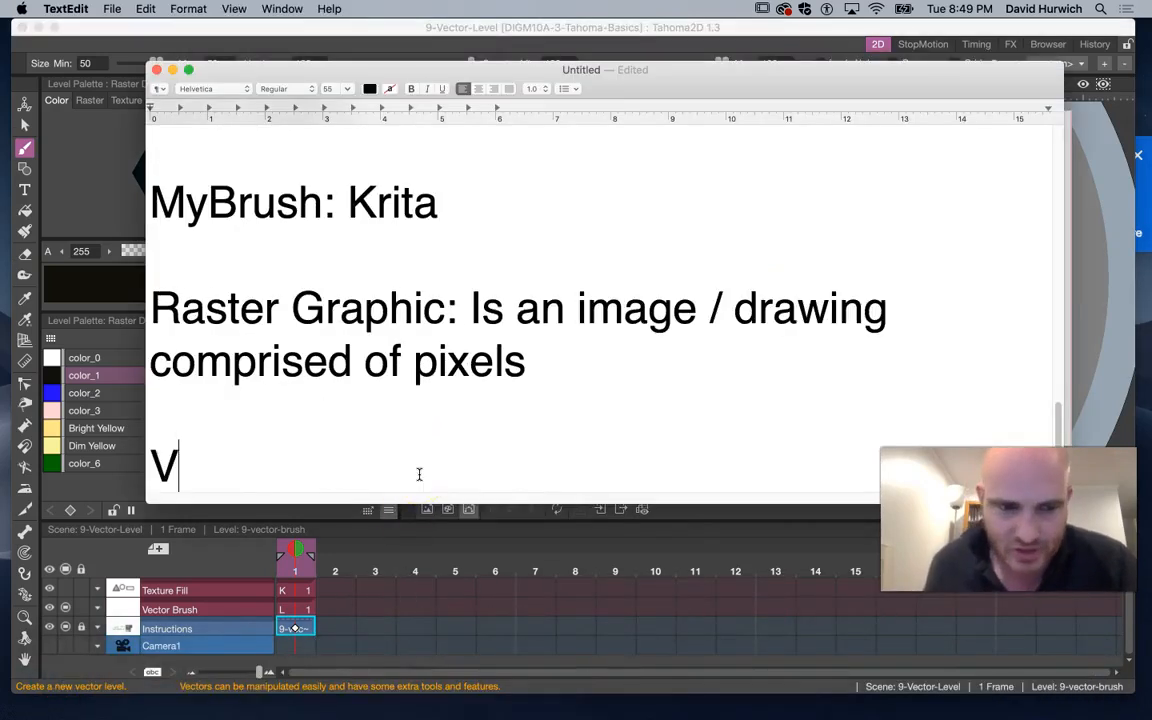
type("ector Brush")
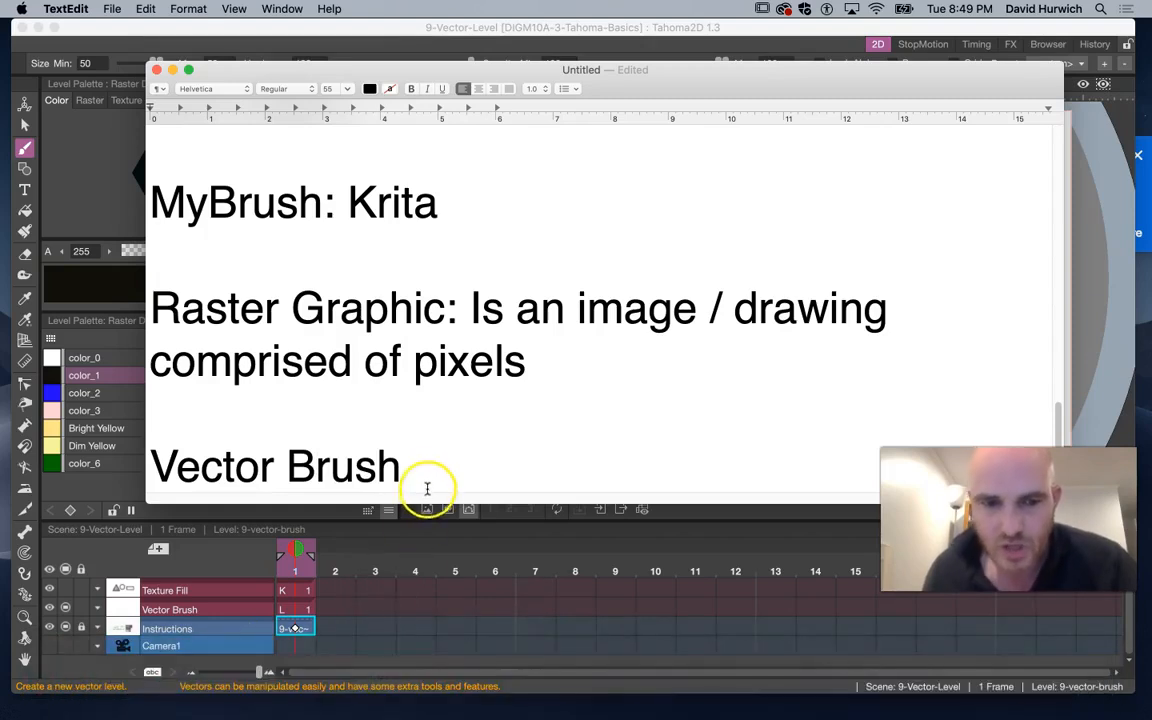
Add a new line reading DIGM4 below Vector Brush in the notes
left_click(427, 488)
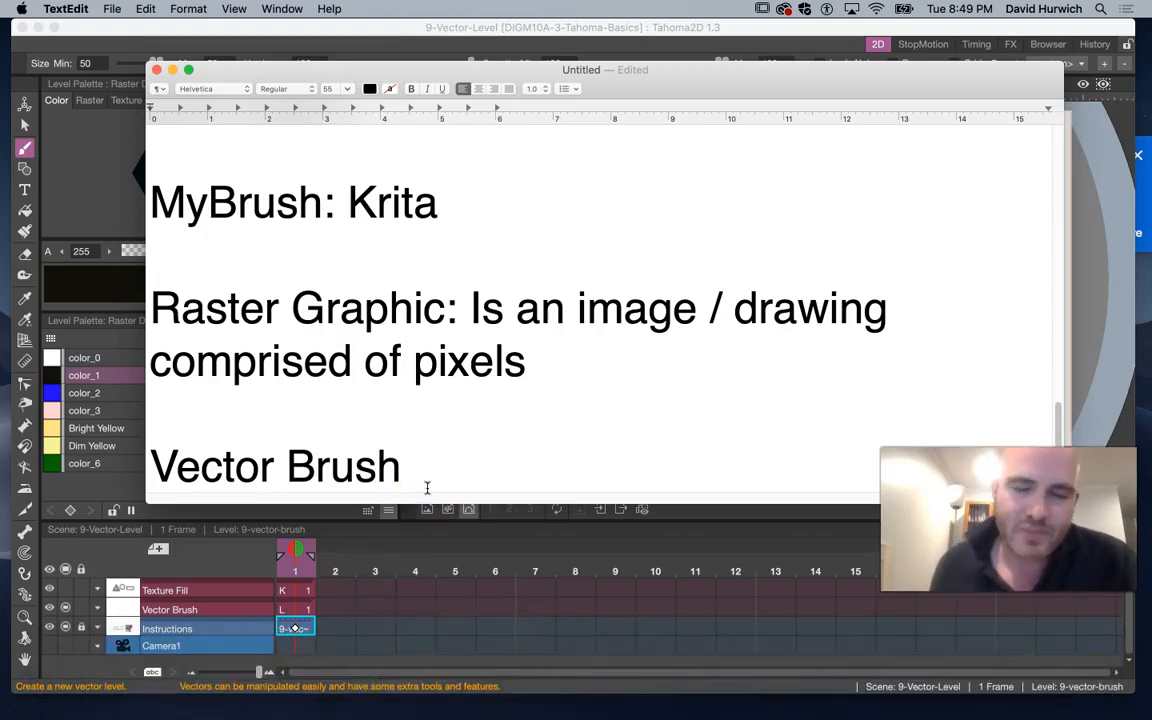
key("Return")
key("Return")
type("DIGM4")
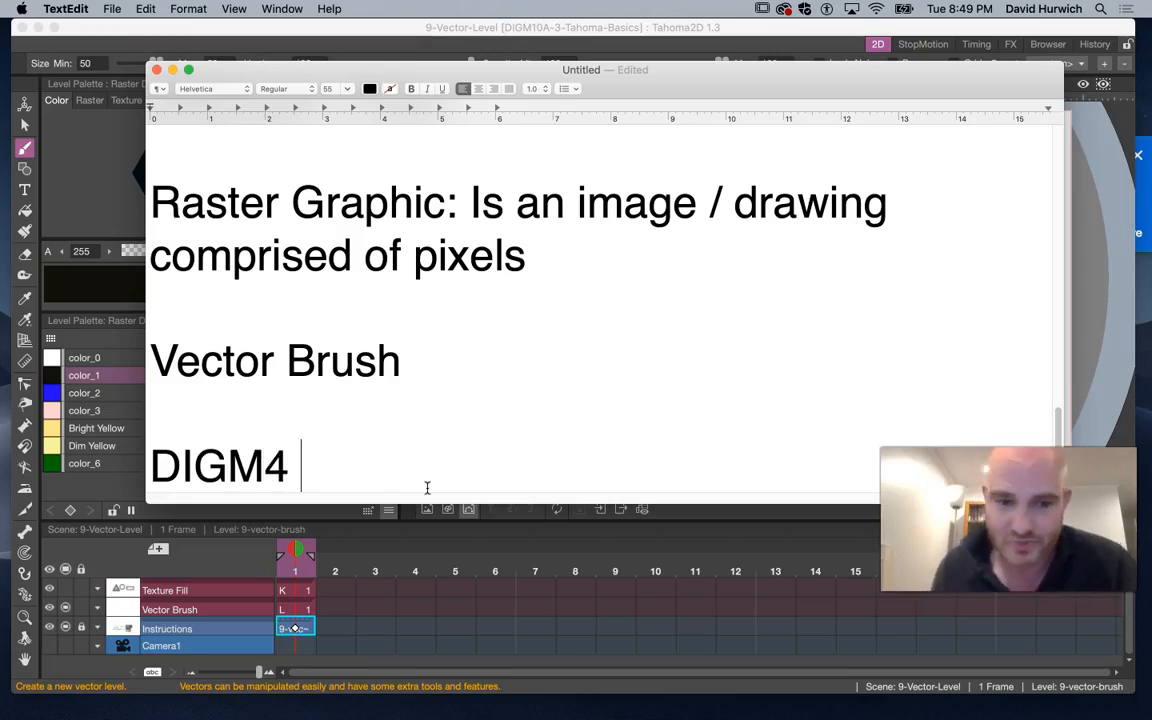
Switch to Chrome and open Figma's recent files in a new tab
mouse_move(303, 717)
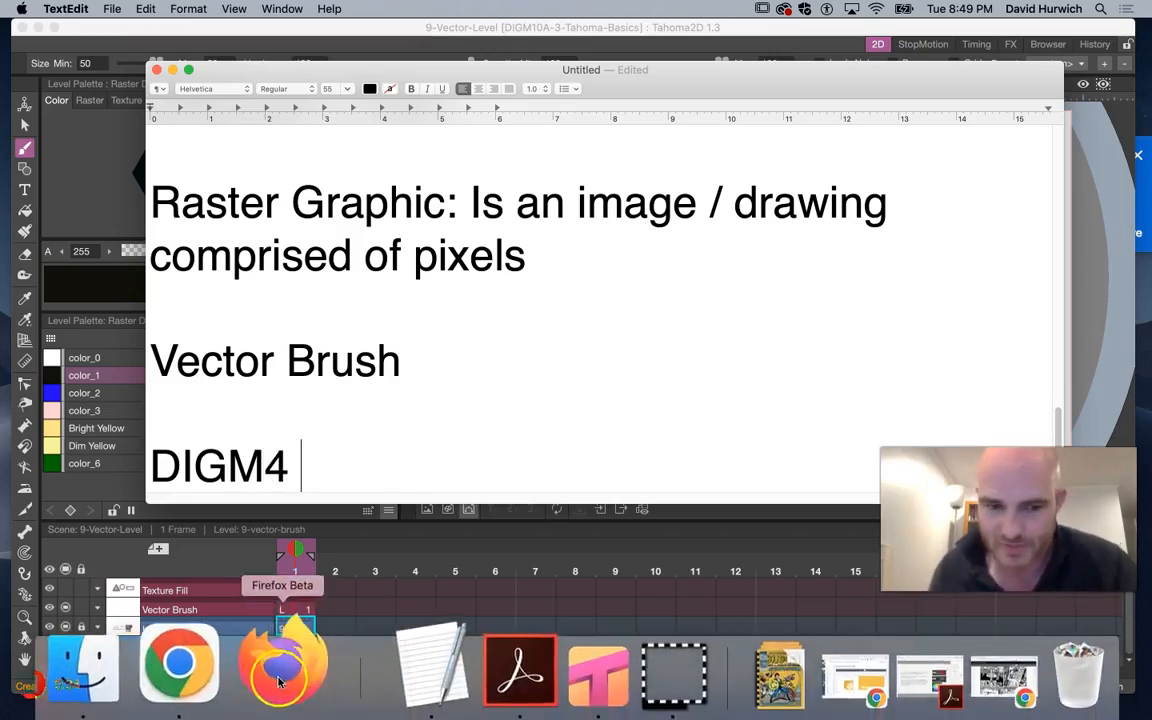
left_click(225, 679)
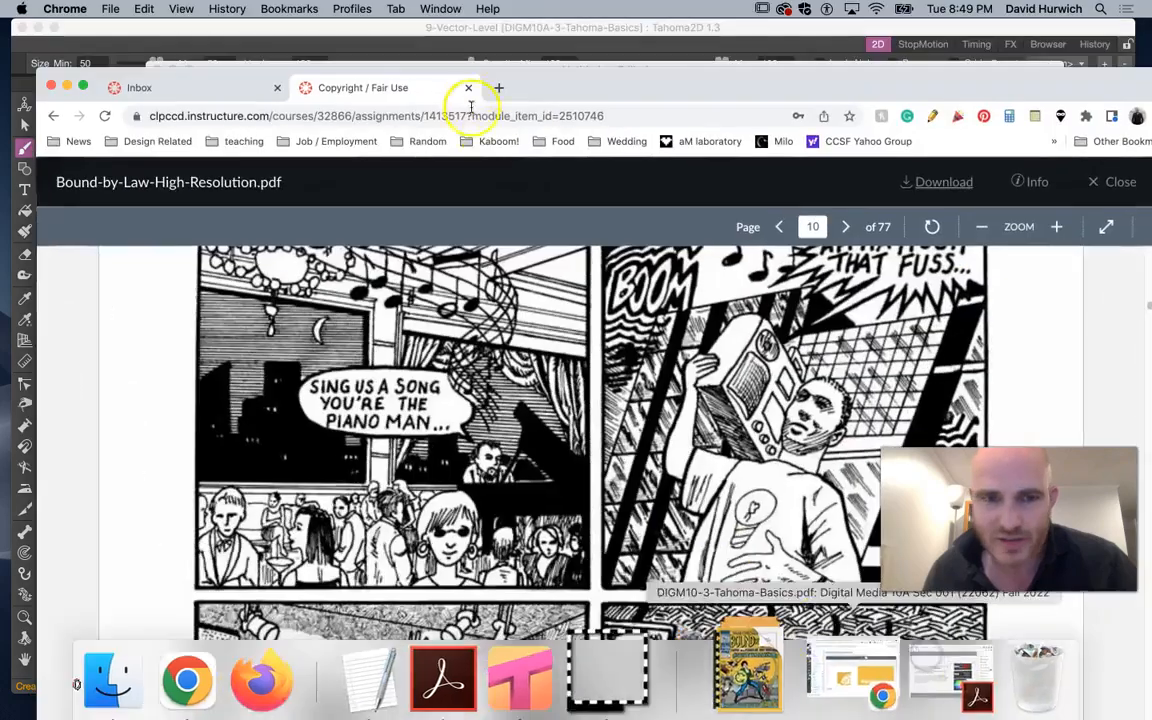
left_click(497, 88)
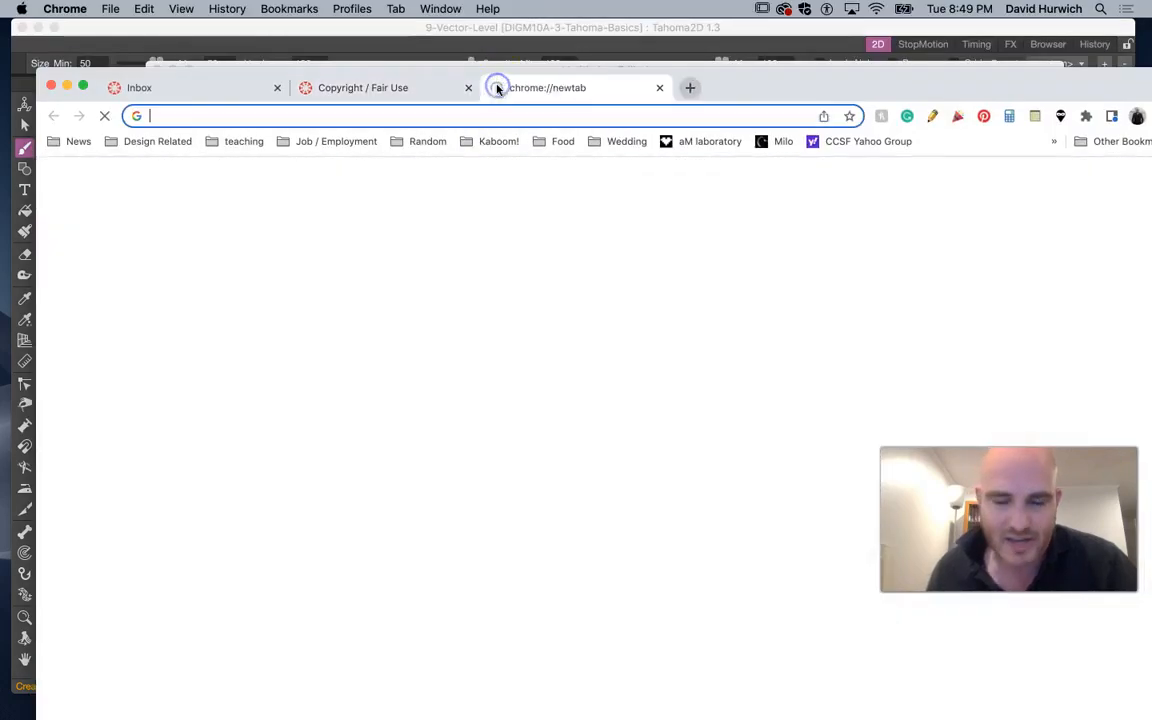
type("figm")
key("Return")
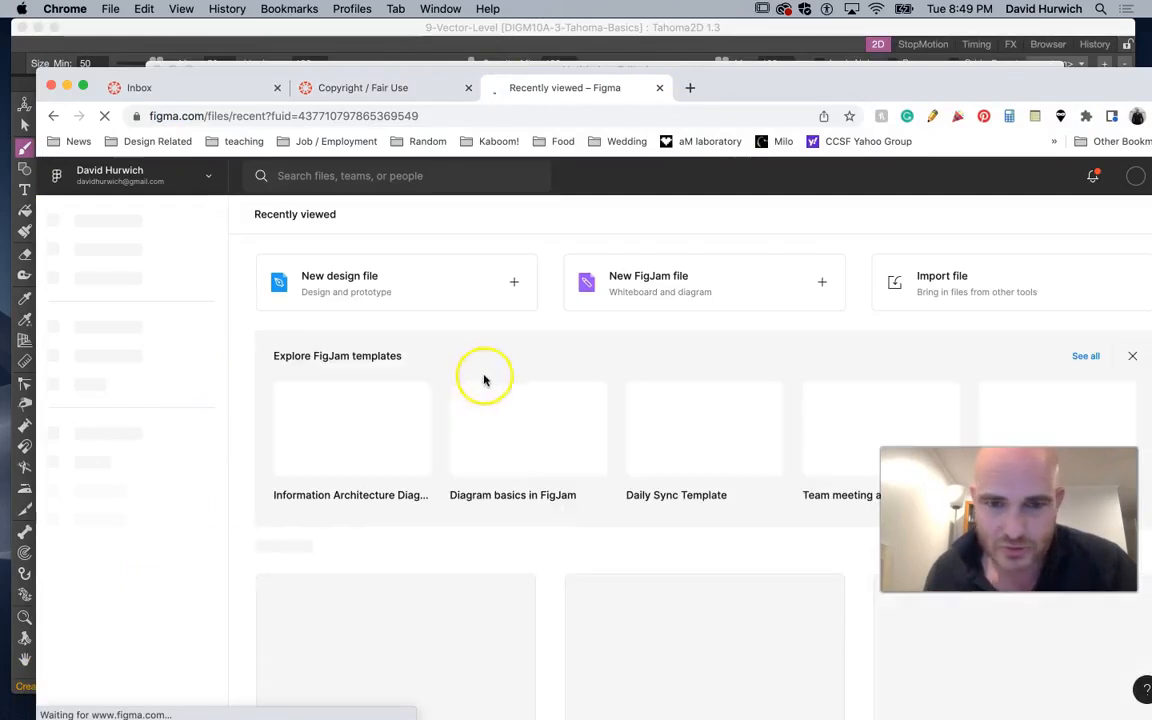
Browse the recently viewed Figma files and open the Snapchat prototype
scroll(625, 535, "down", 5)
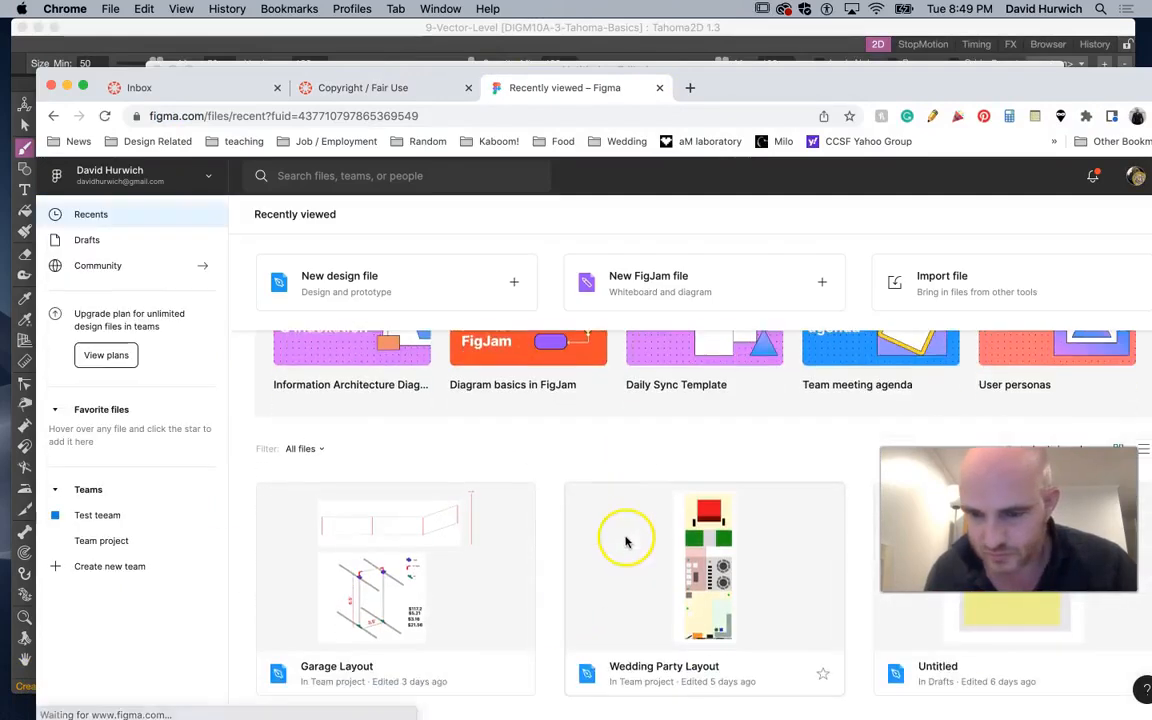
scroll(617, 524, "down", 10)
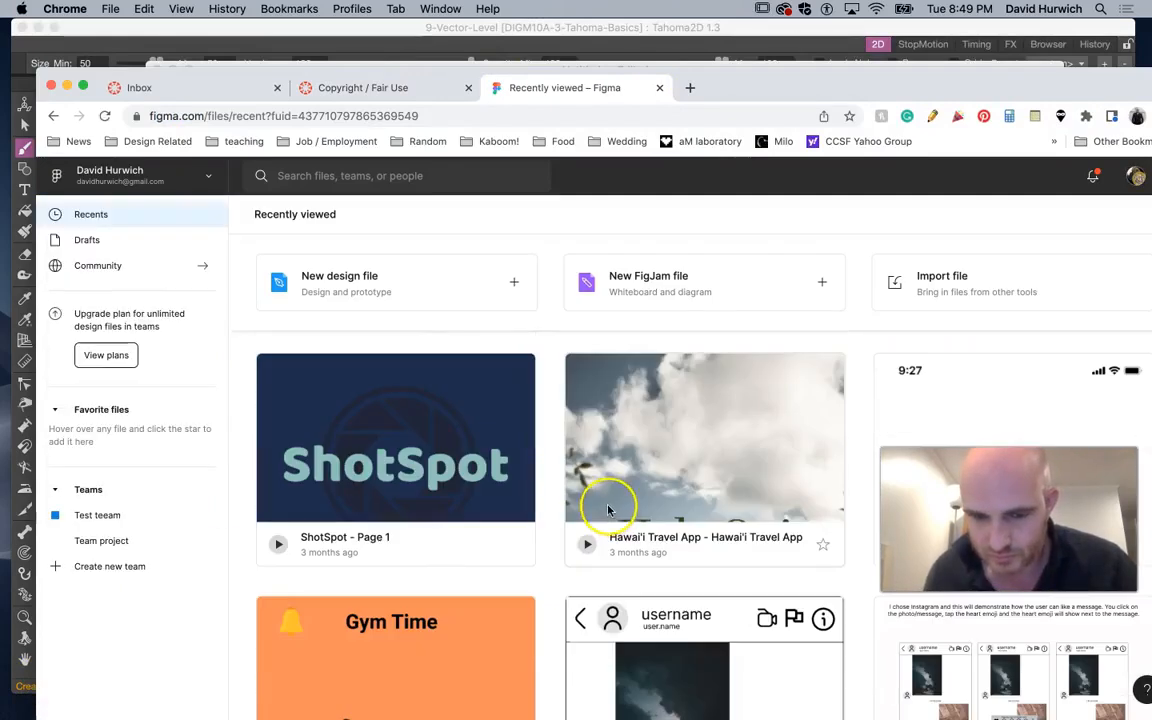
scroll(608, 508, "down", 6)
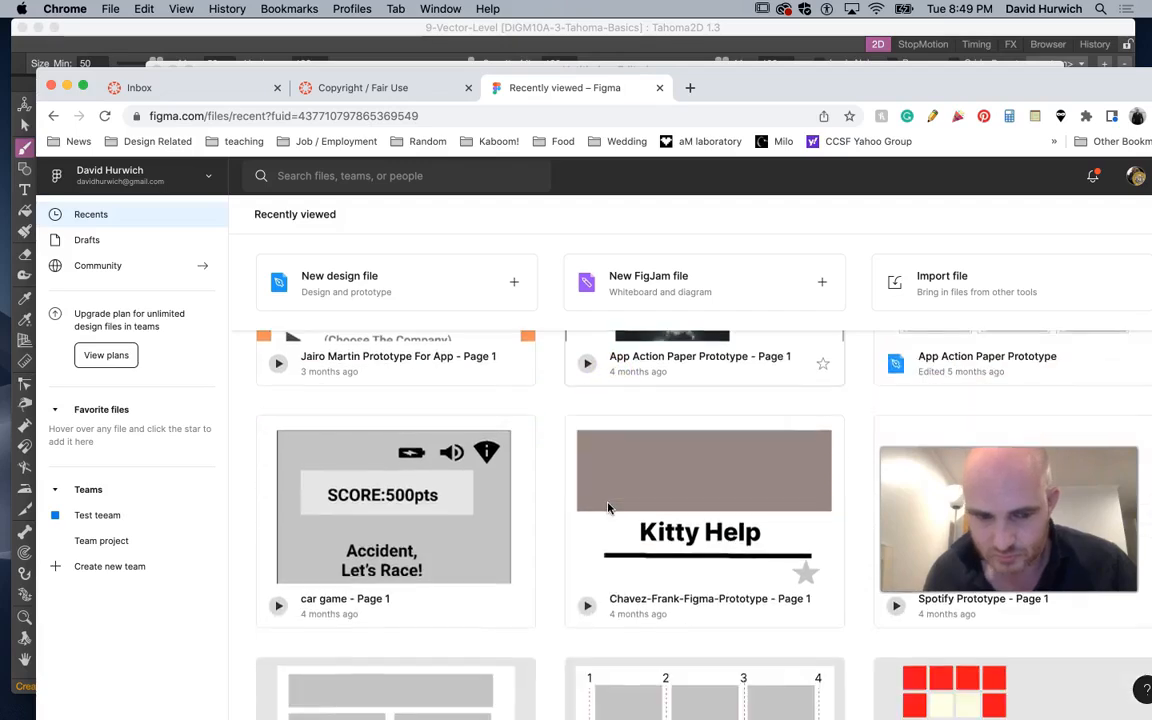
scroll(608, 508, "down", 3)
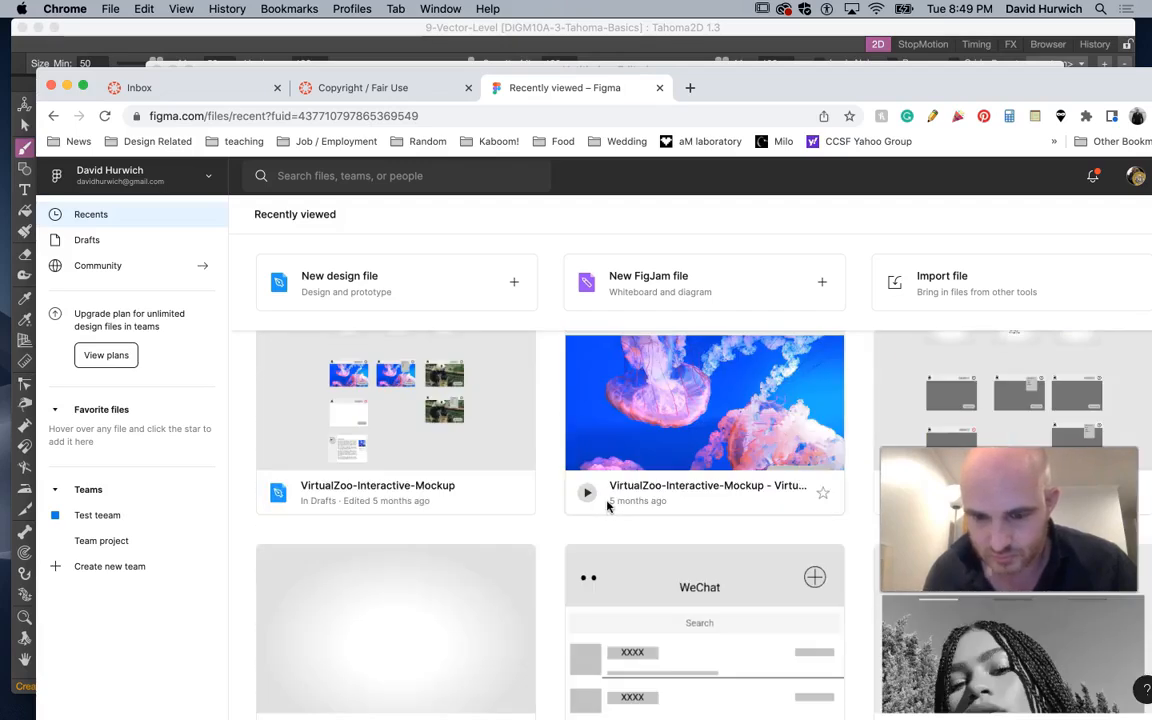
scroll(607, 507, "down", 10)
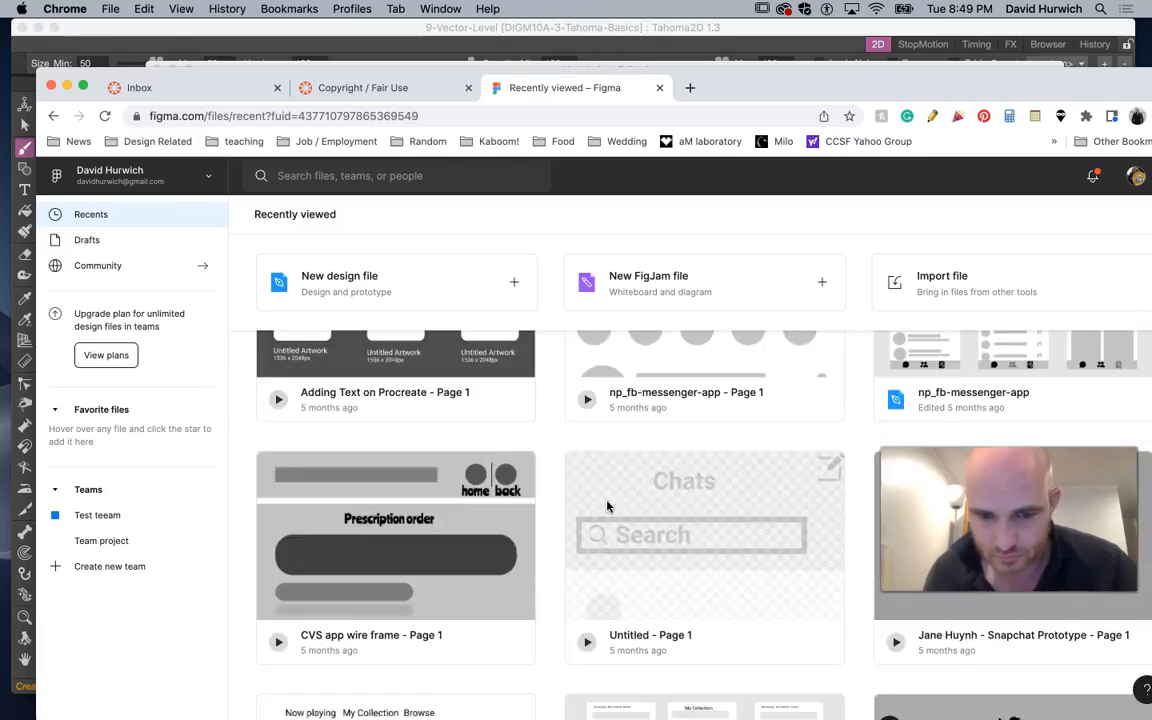
scroll(607, 507, "down", 10)
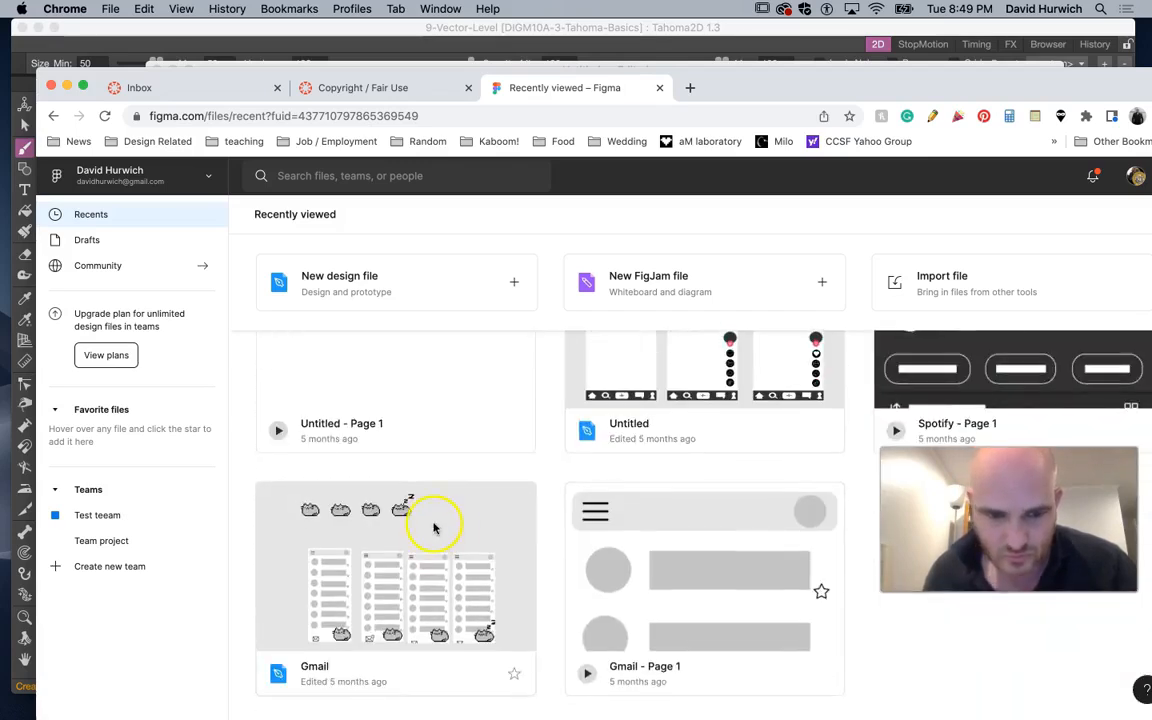
scroll(432, 527, "up", 10)
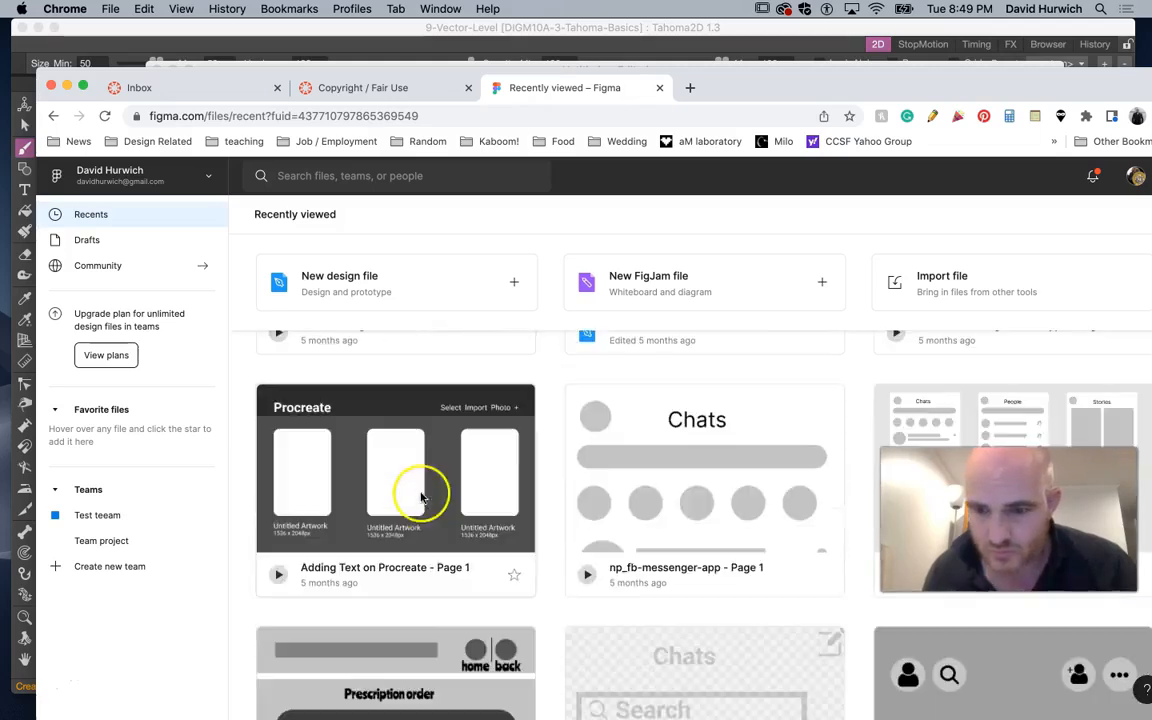
left_click(932, 668)
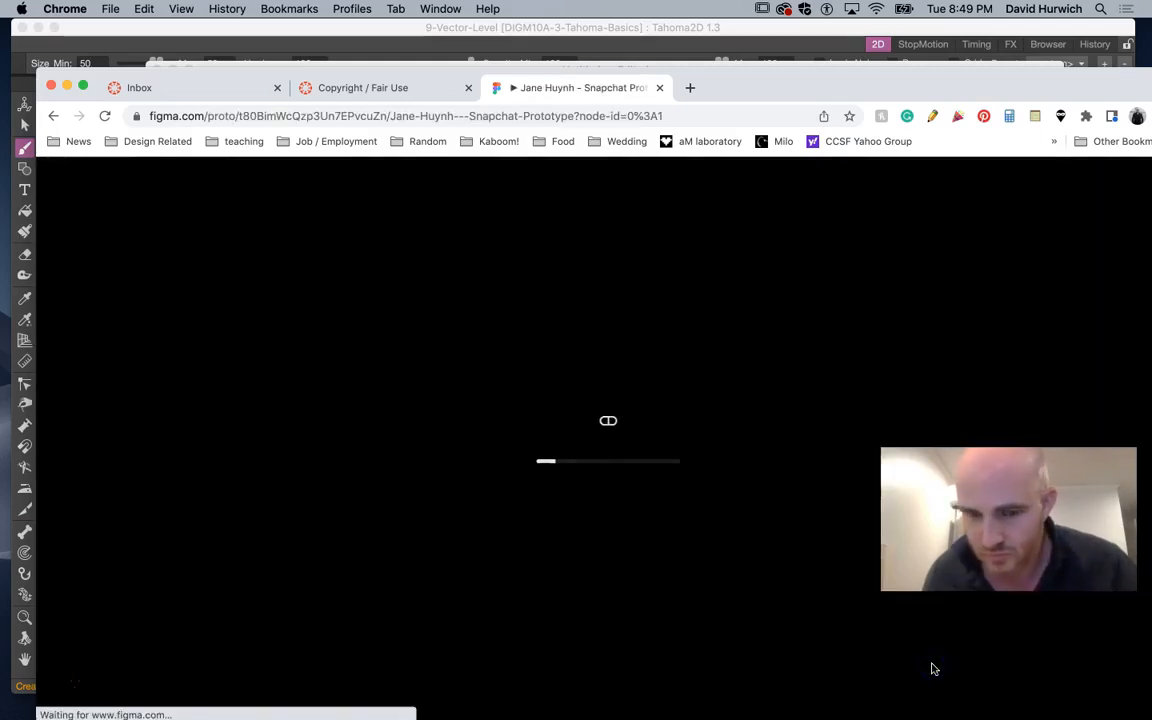
left_click(480, 275)
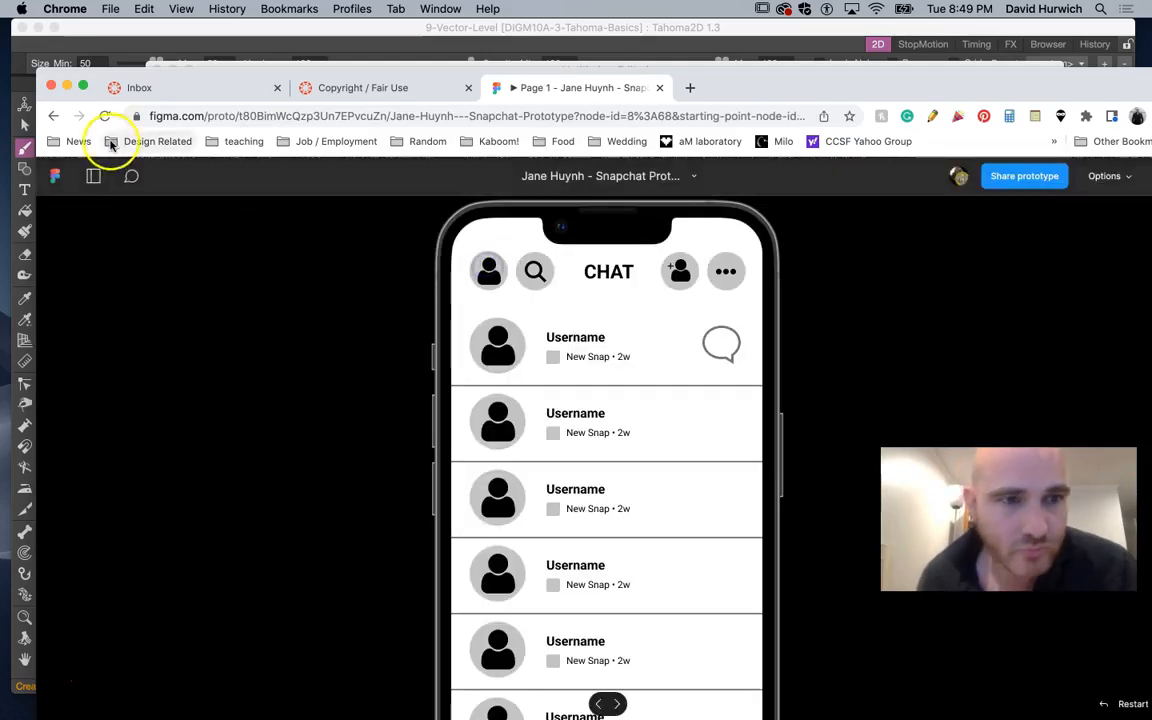
Return to the Figma file browser and create a new design file
left_click(56, 175)
left_click(414, 303)
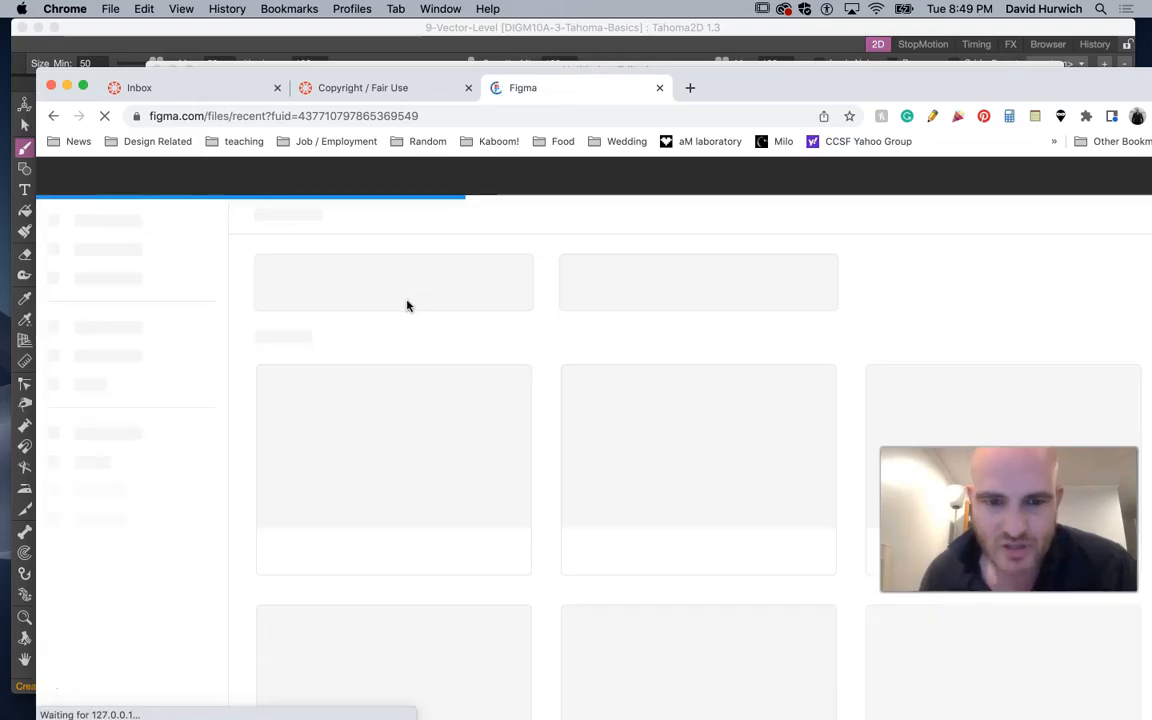
left_click(350, 280)
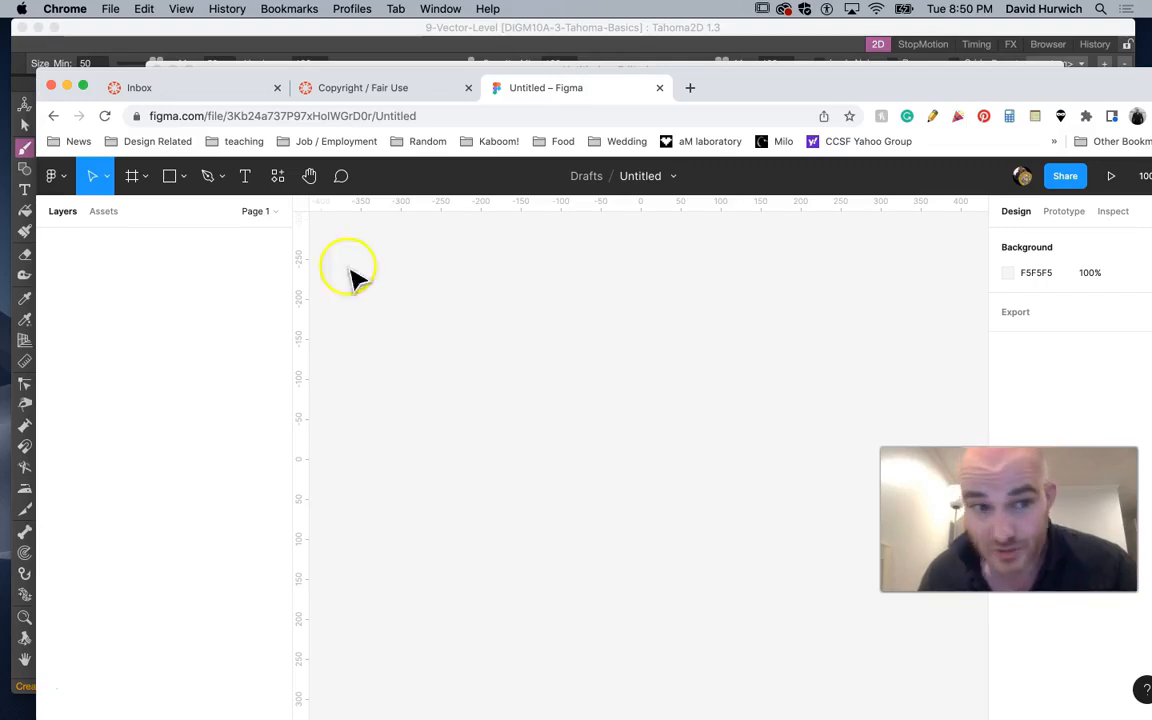
Draw a star about 213 × 213 on the canvas with the Star tool
left_click(182, 177)
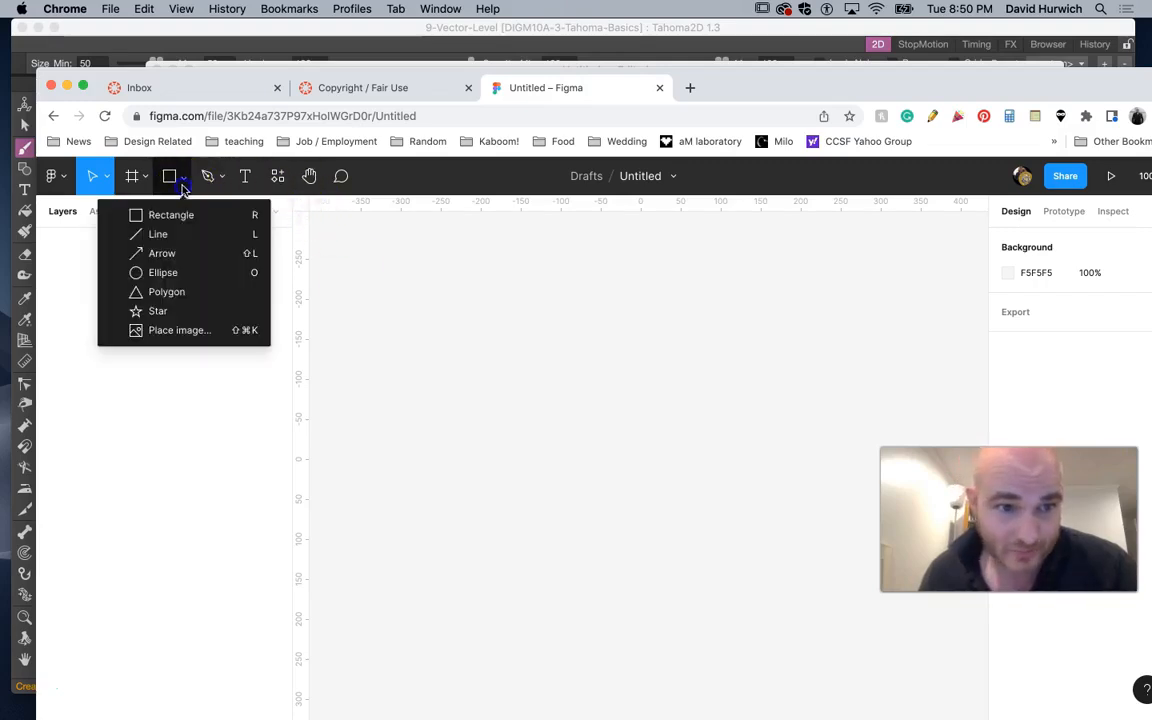
left_click(190, 310)
left_click_drag(470, 441, 603, 610)
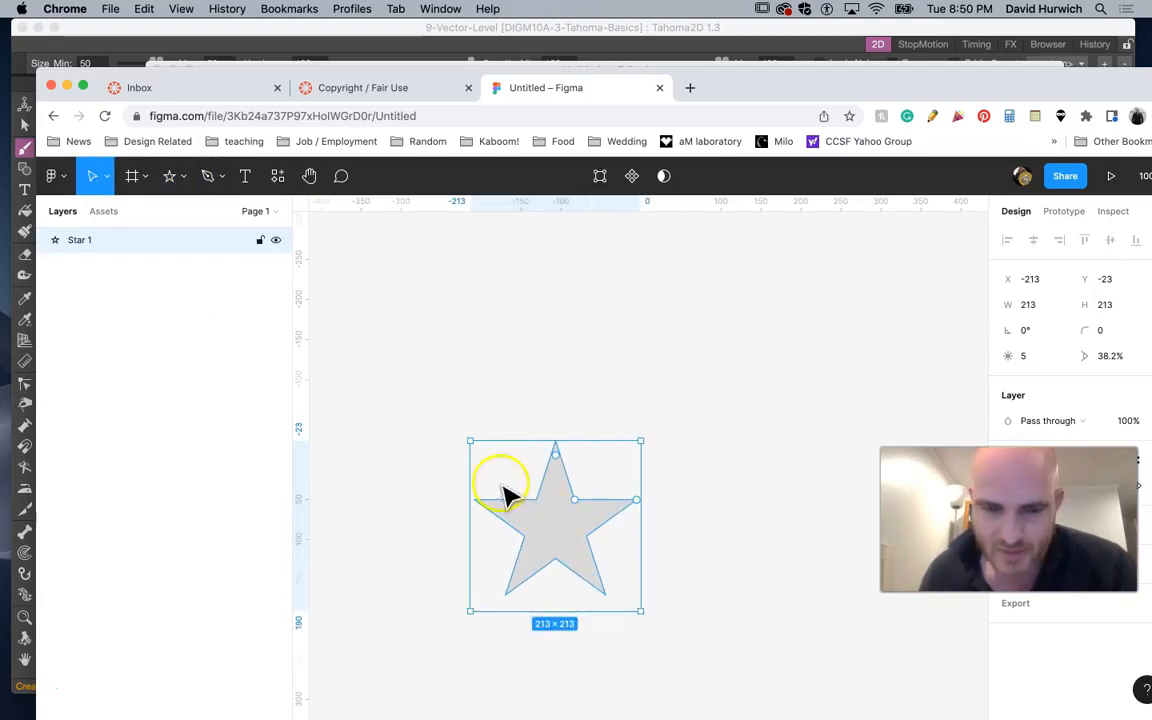
left_click(436, 435)
Draw an ellipse about 109 × 107 over the star's centre and select both shapes
left_click(172, 176)
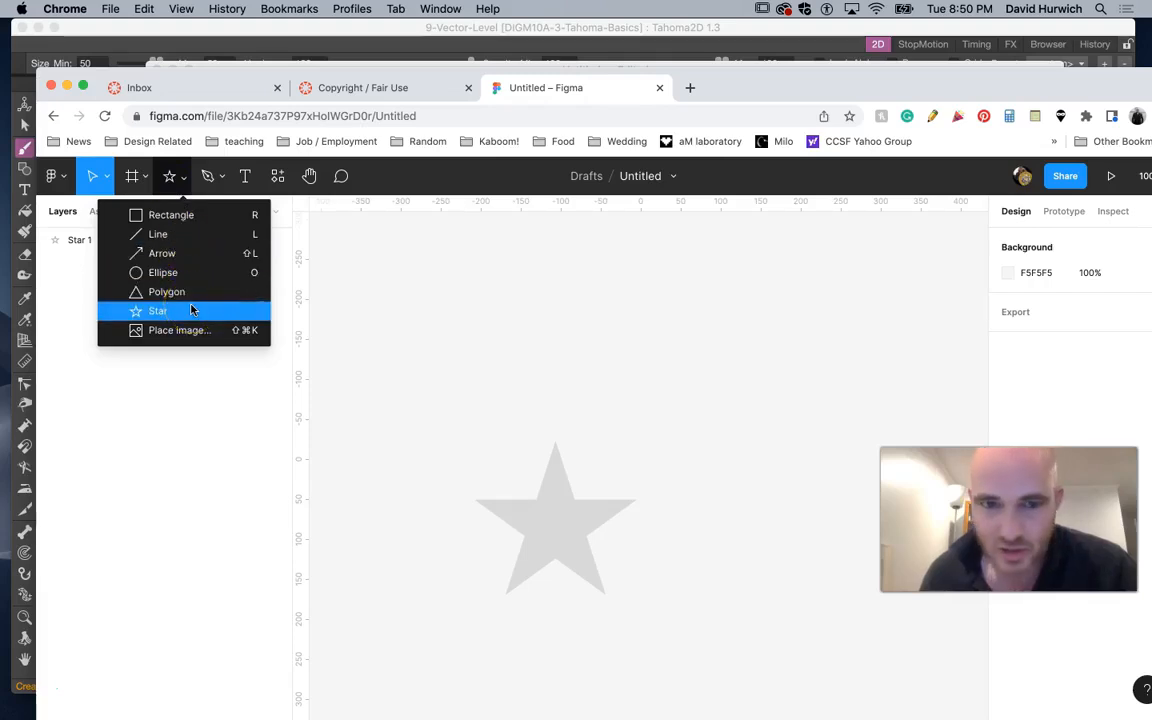
left_click(183, 272)
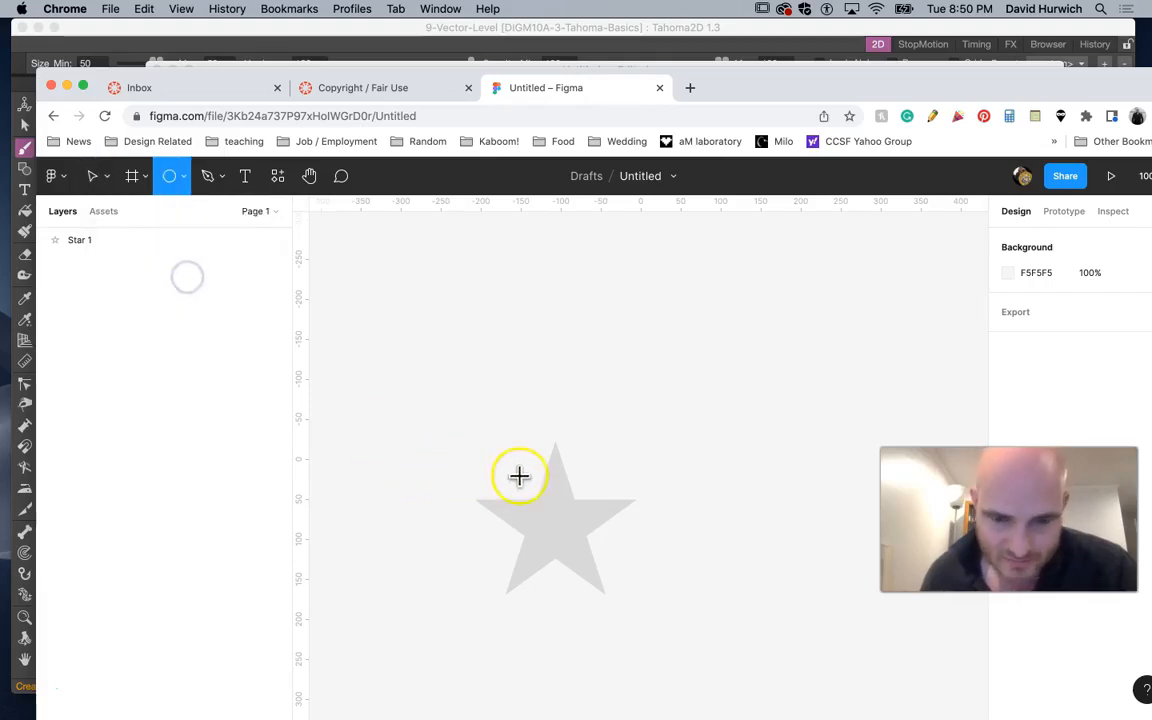
left_click_drag(511, 480, 599, 565)
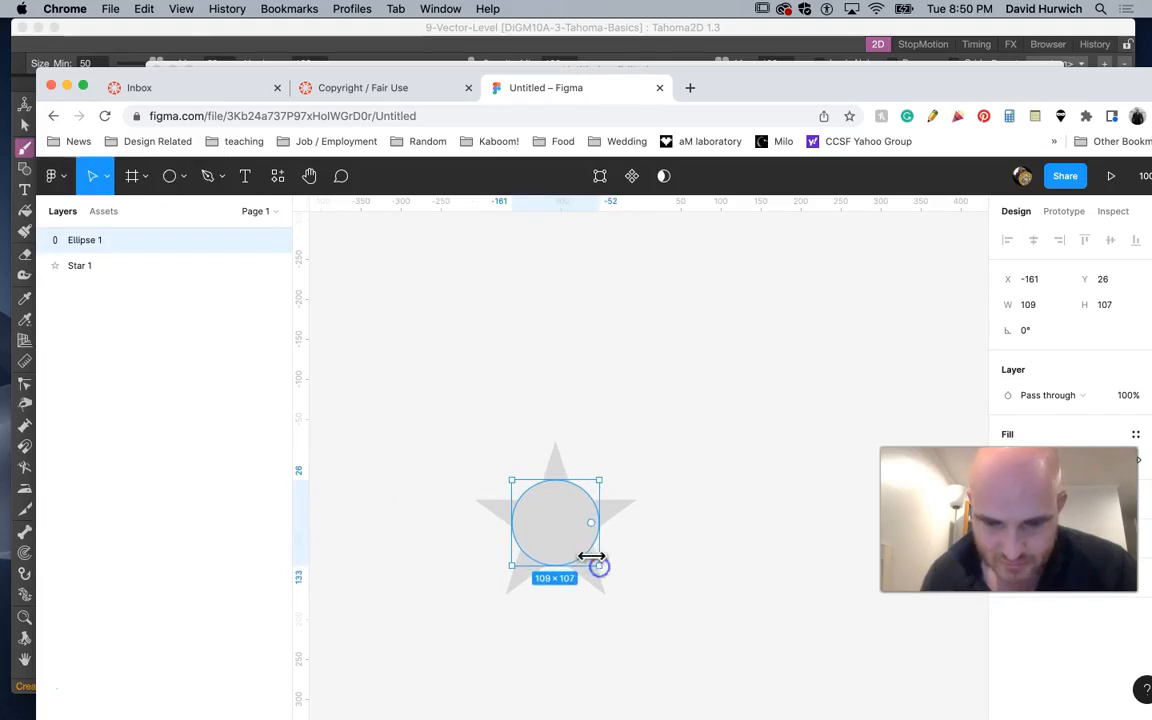
left_click(595, 590, "shift")
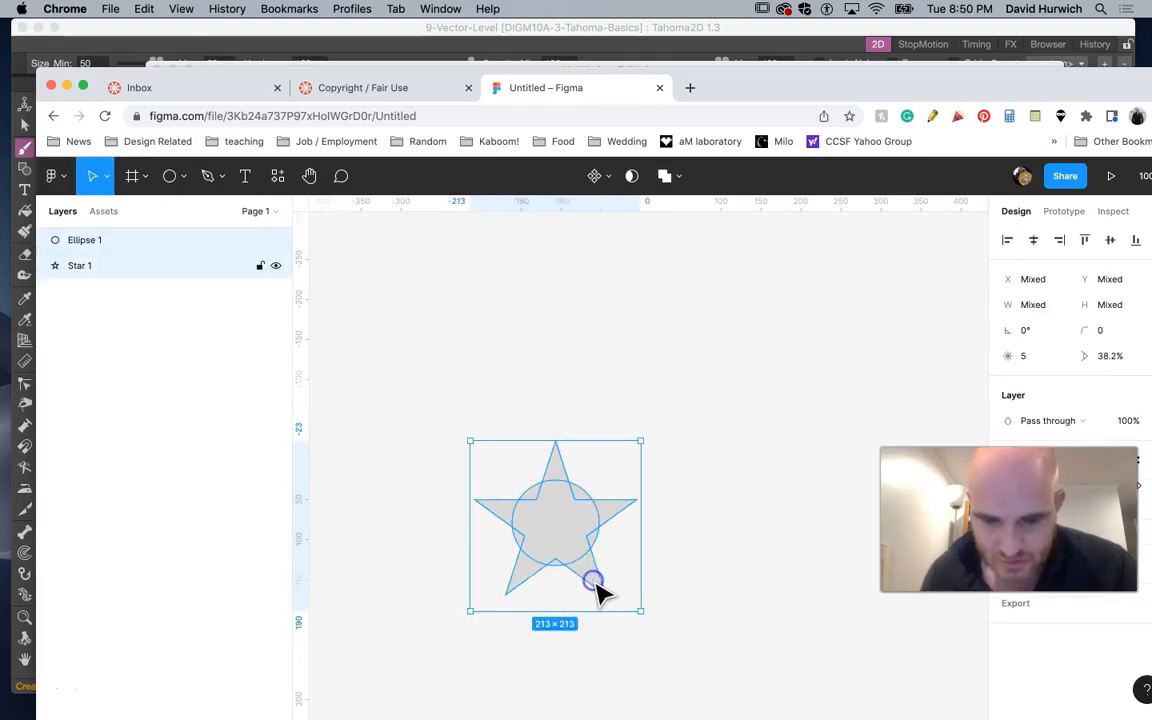
Combine the star and ellipse with Union selection, then try to flatten the union
left_click(664, 176)
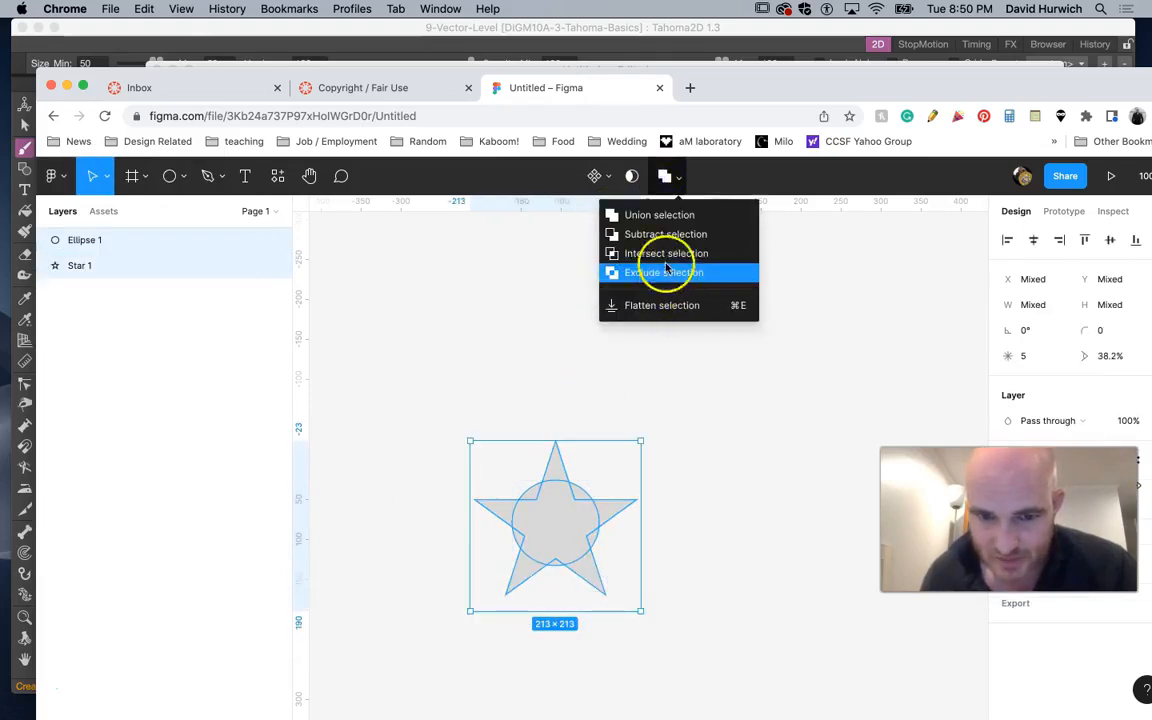
left_click(667, 216)
left_click(664, 176)
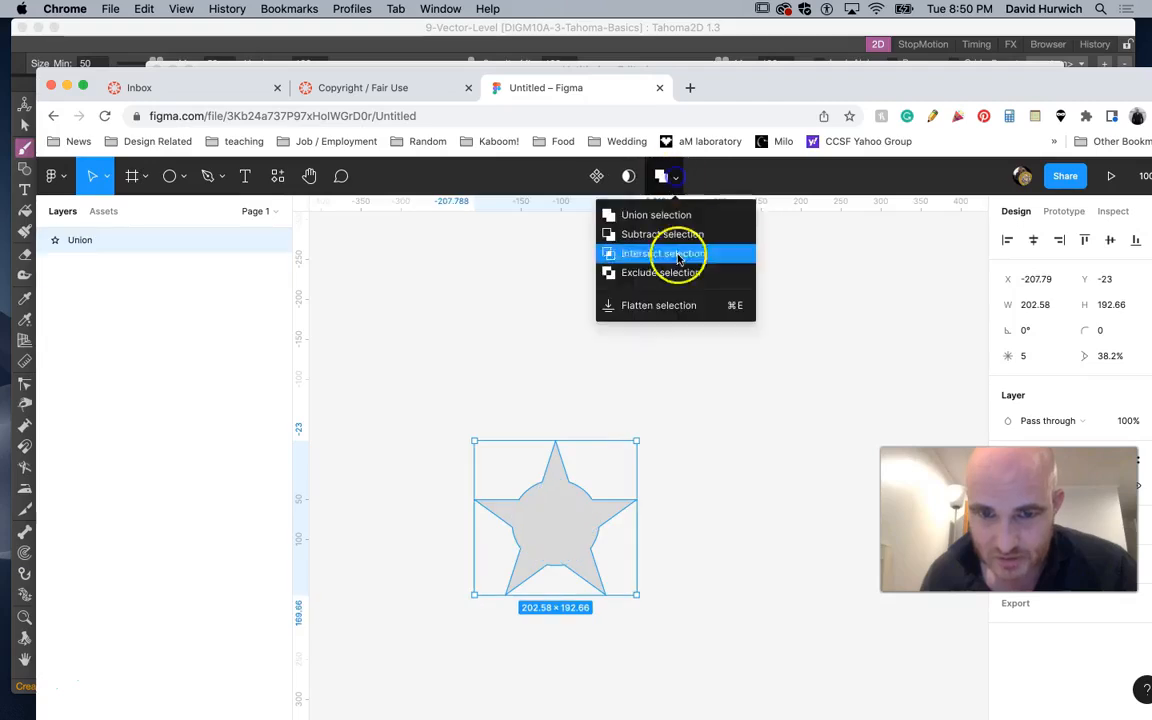
left_click(673, 306)
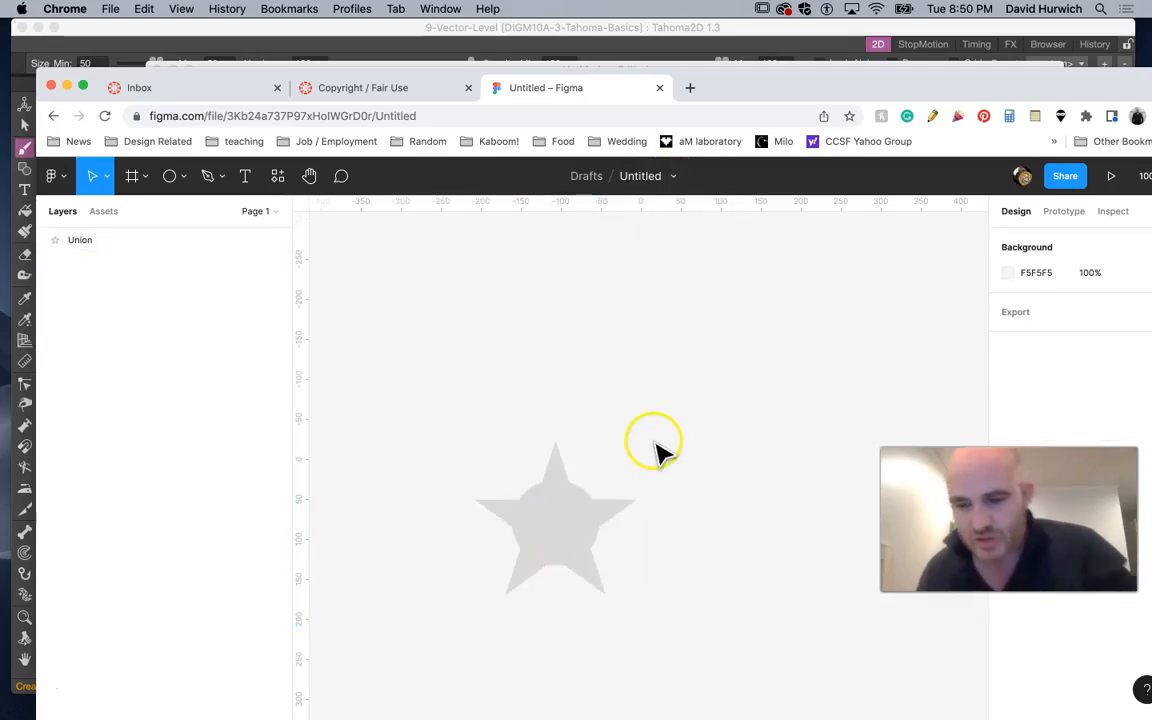
Select the union shape and try again to flatten it
scroll(650, 446, "up", 5)
left_click_drag(488, 535, 807, 244)
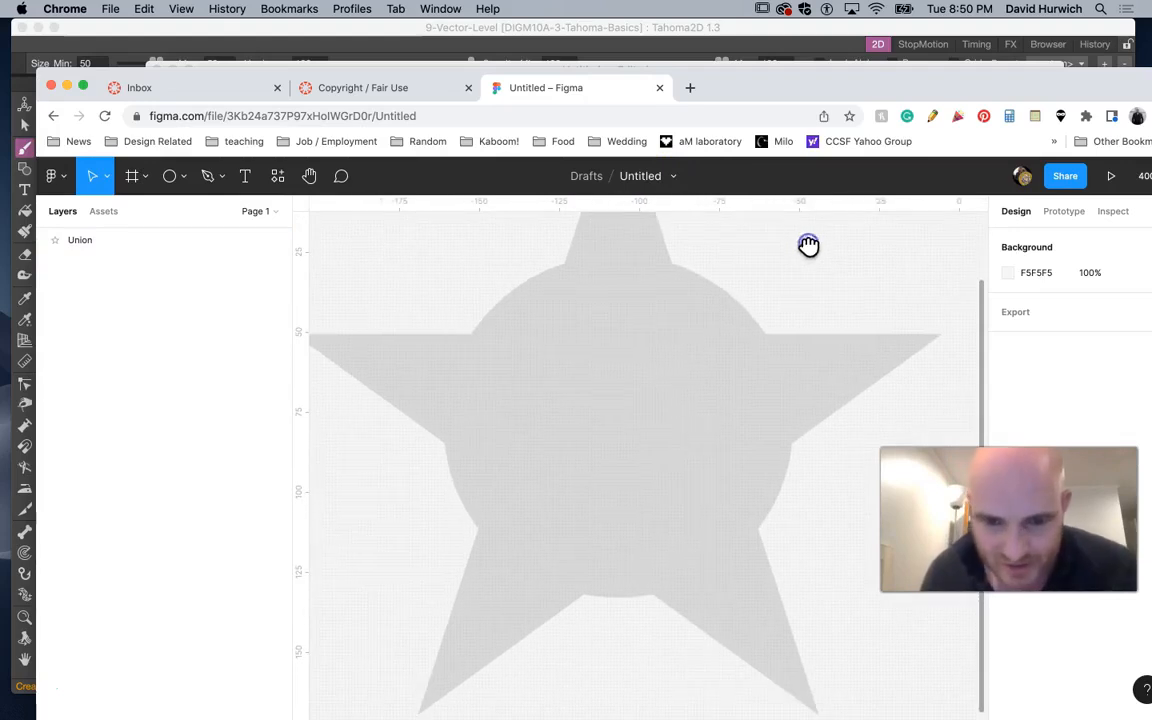
scroll(805, 262, "up", 5)
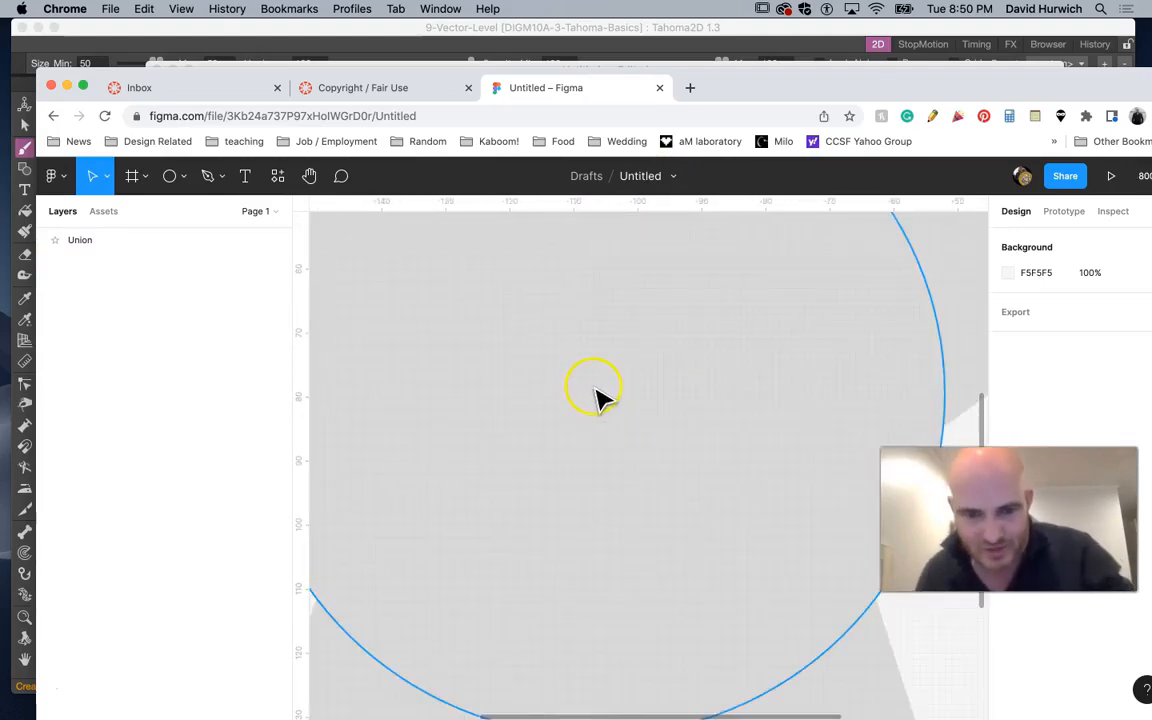
scroll(597, 396, "down", 5)
left_click(808, 362)
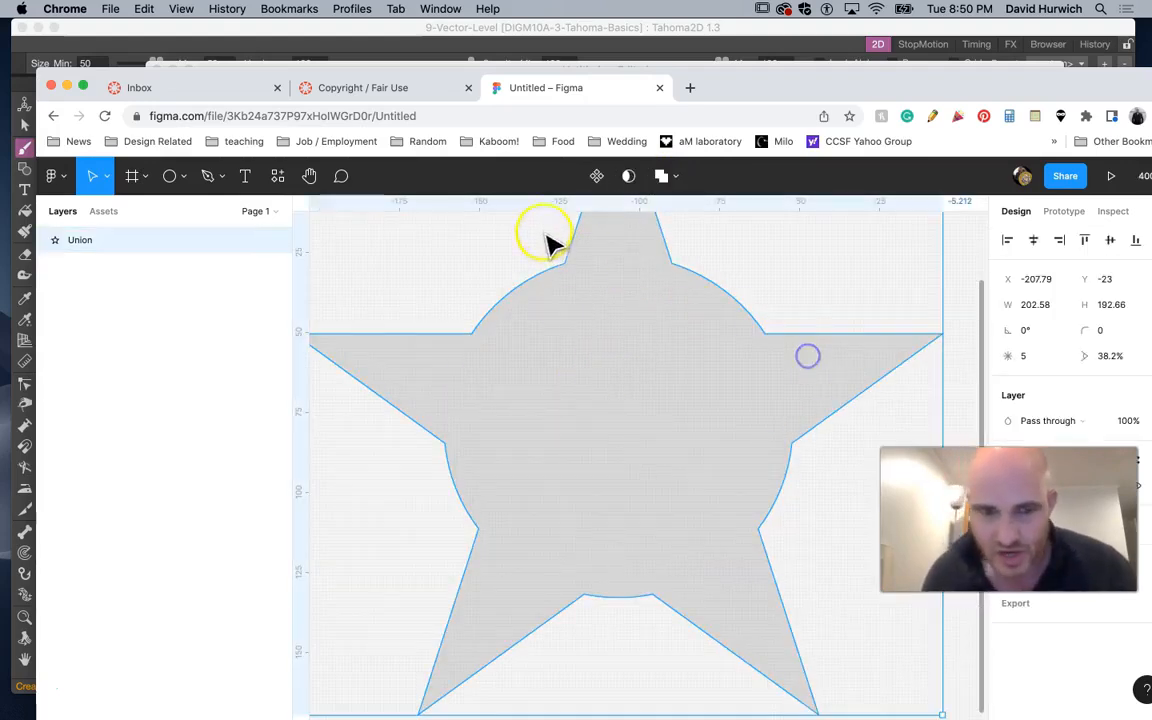
left_click(678, 186)
left_click(669, 309)
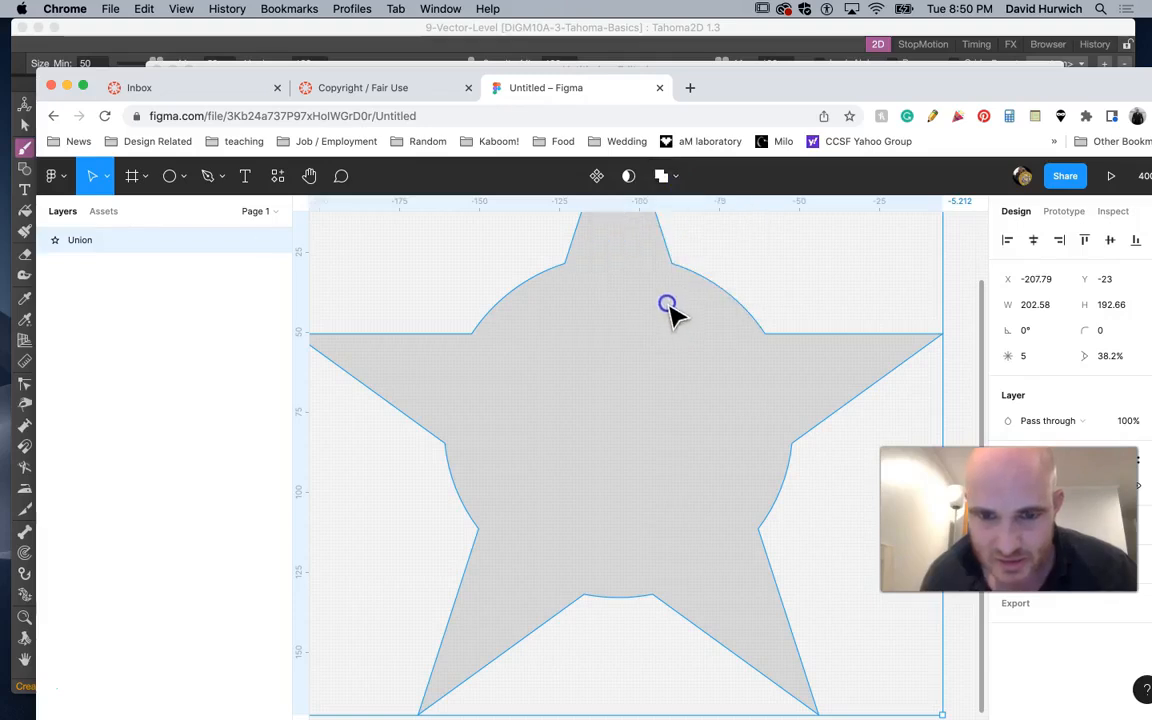
Scale the union shape up to about 496 × 471
key("shift+0")
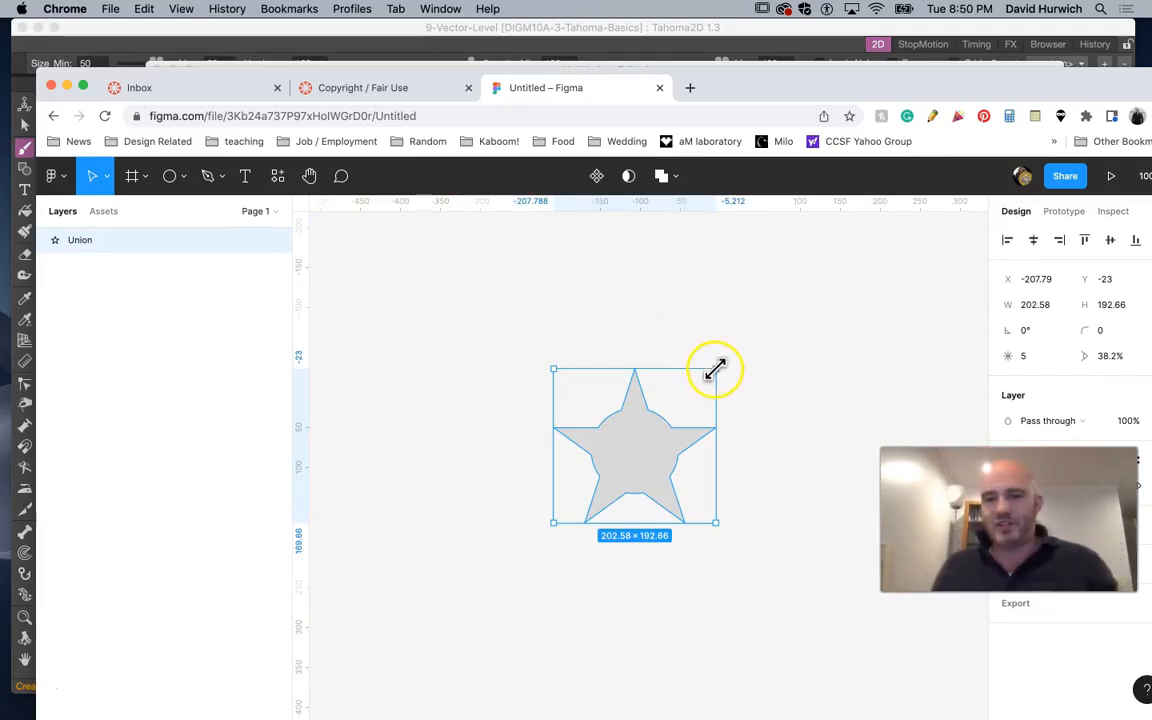
left_click_drag(715, 369, 850, 250)
left_click_drag(556, 522, 504, 563)
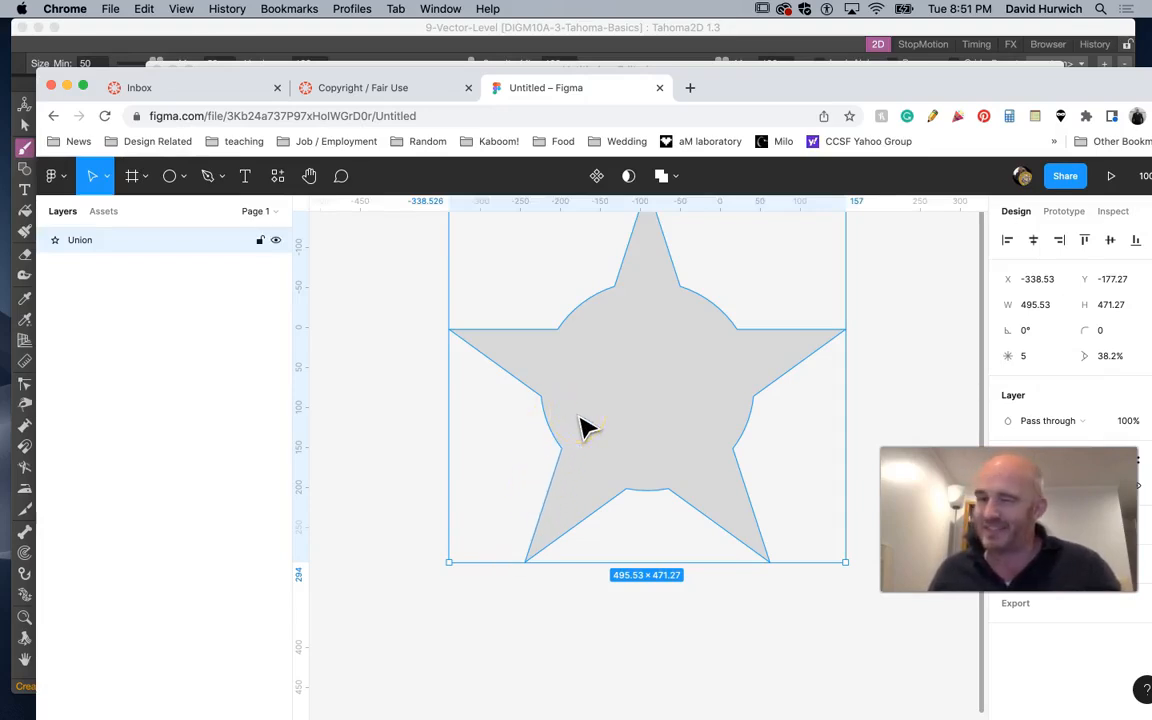
Flatten the union shape and inspect its anchor points in vector edit mode
left_click(560, 592)
double_click(549, 541)
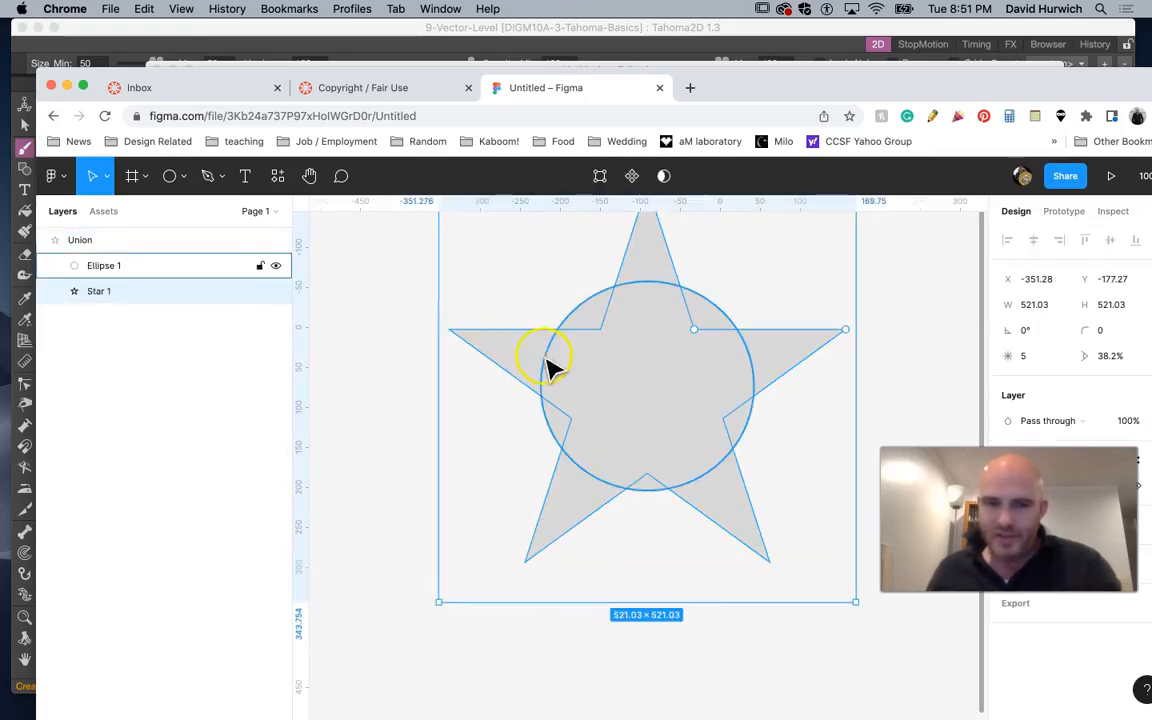
left_click(570, 331)
left_click(709, 444)
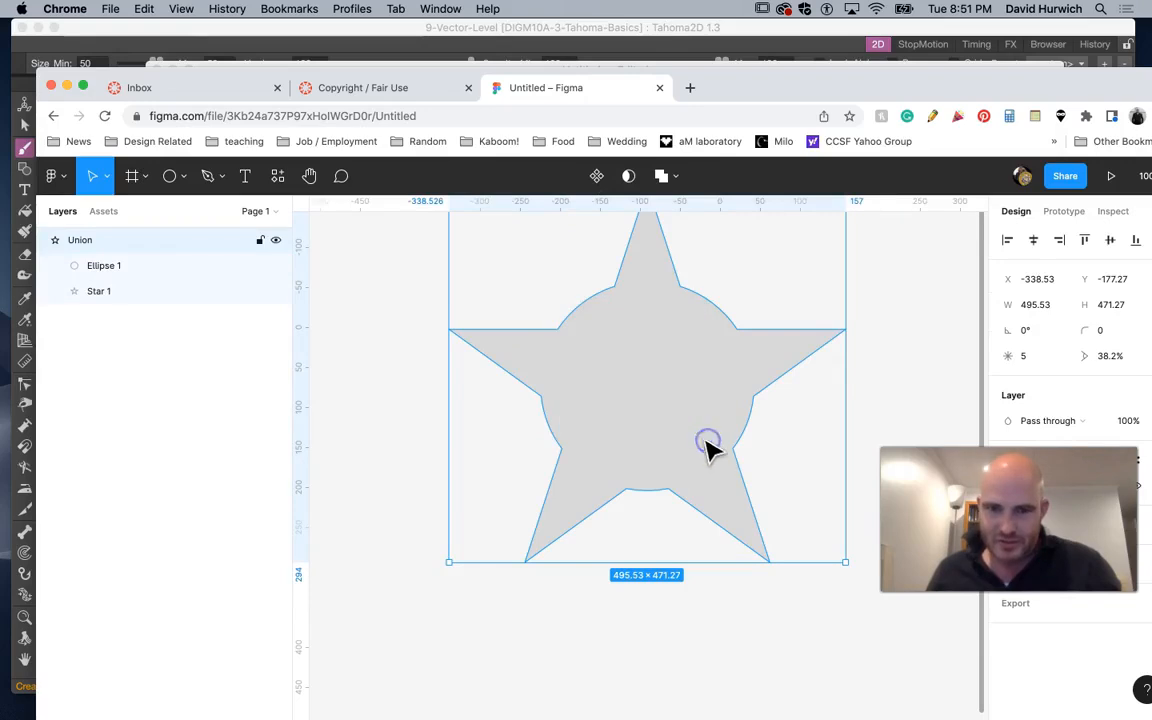
left_click(668, 180)
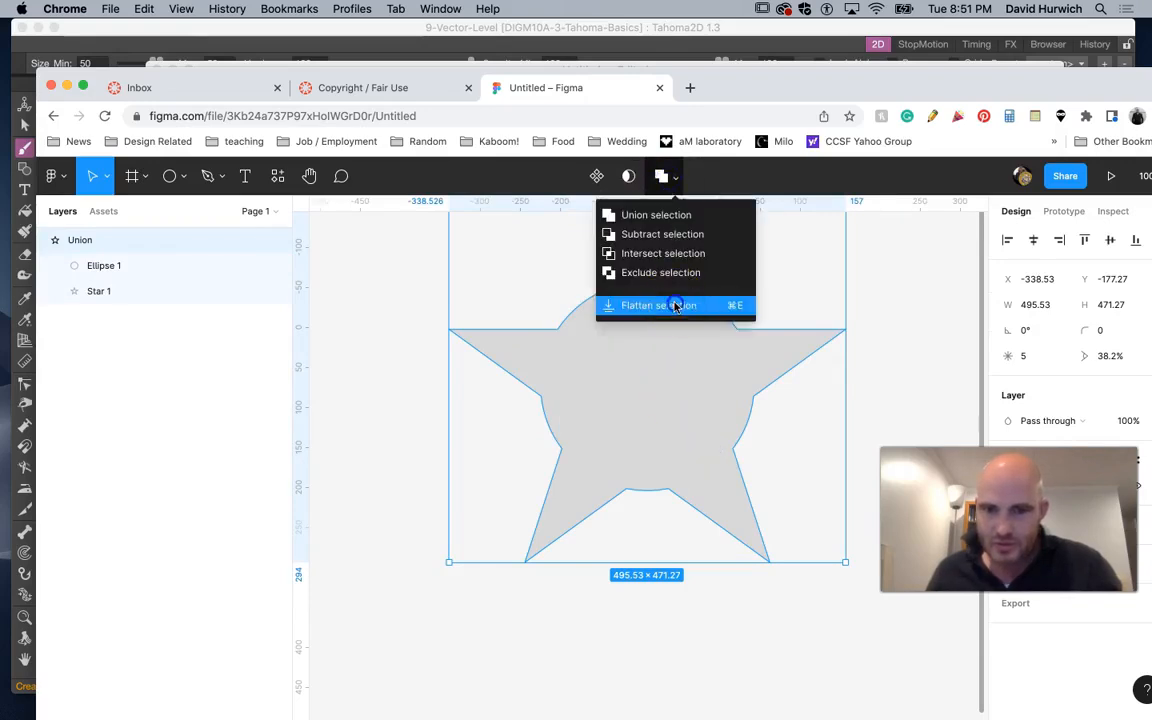
left_click(674, 303)
double_click(622, 382)
left_click(502, 421)
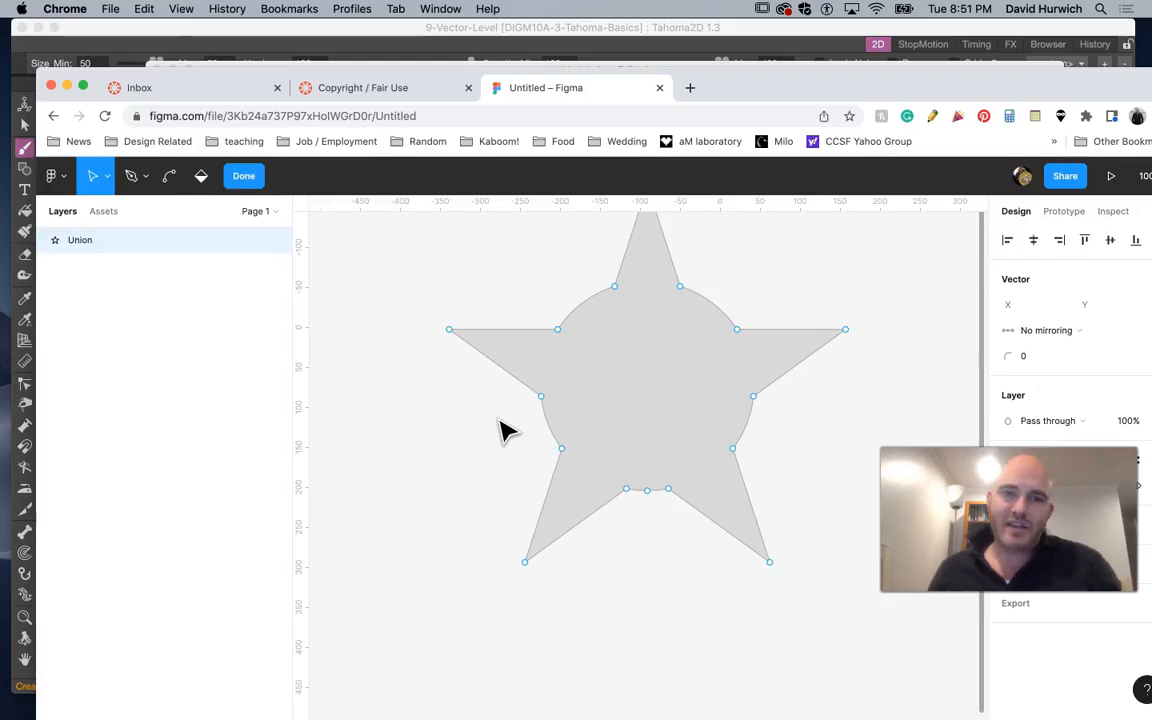
left_click(534, 345)
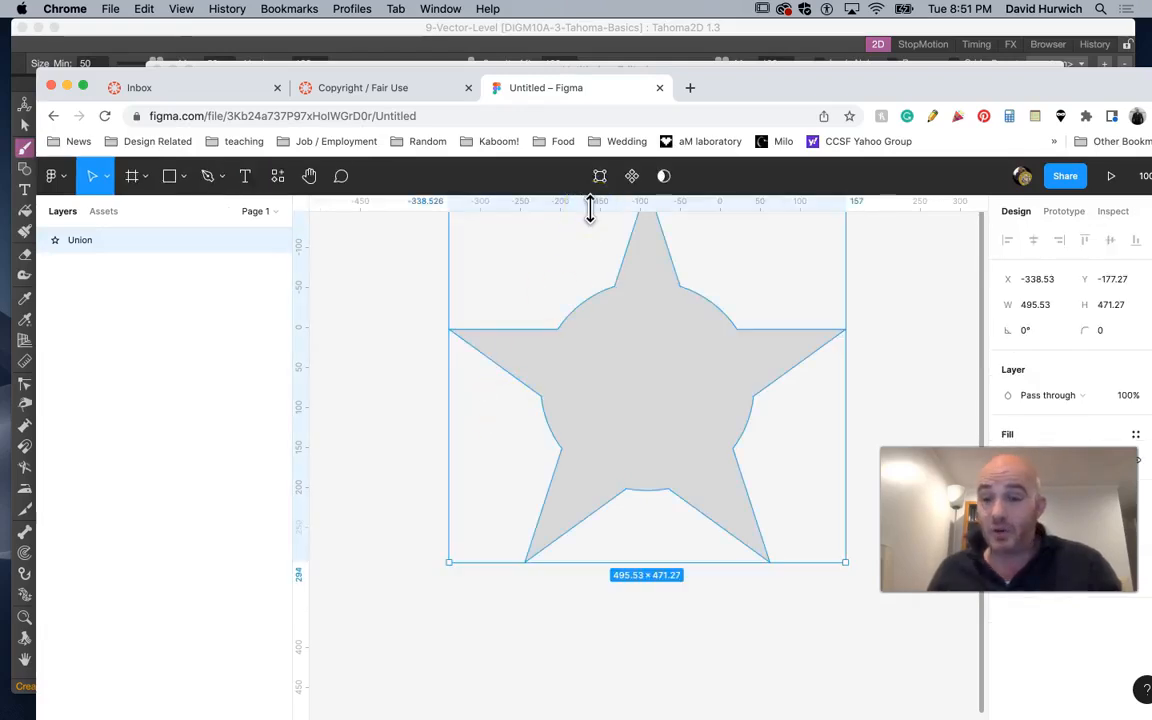
Switch to the browser window and open photopea.com in a new tab
mouse_move(687, 715)
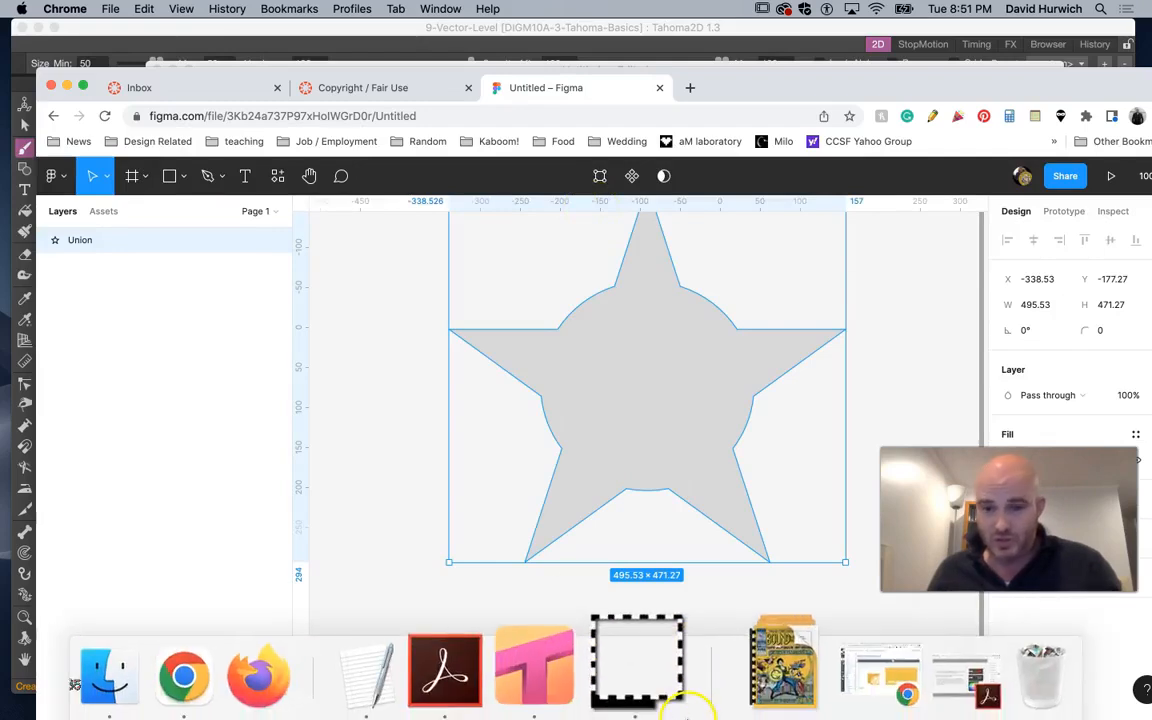
left_click(838, 688)
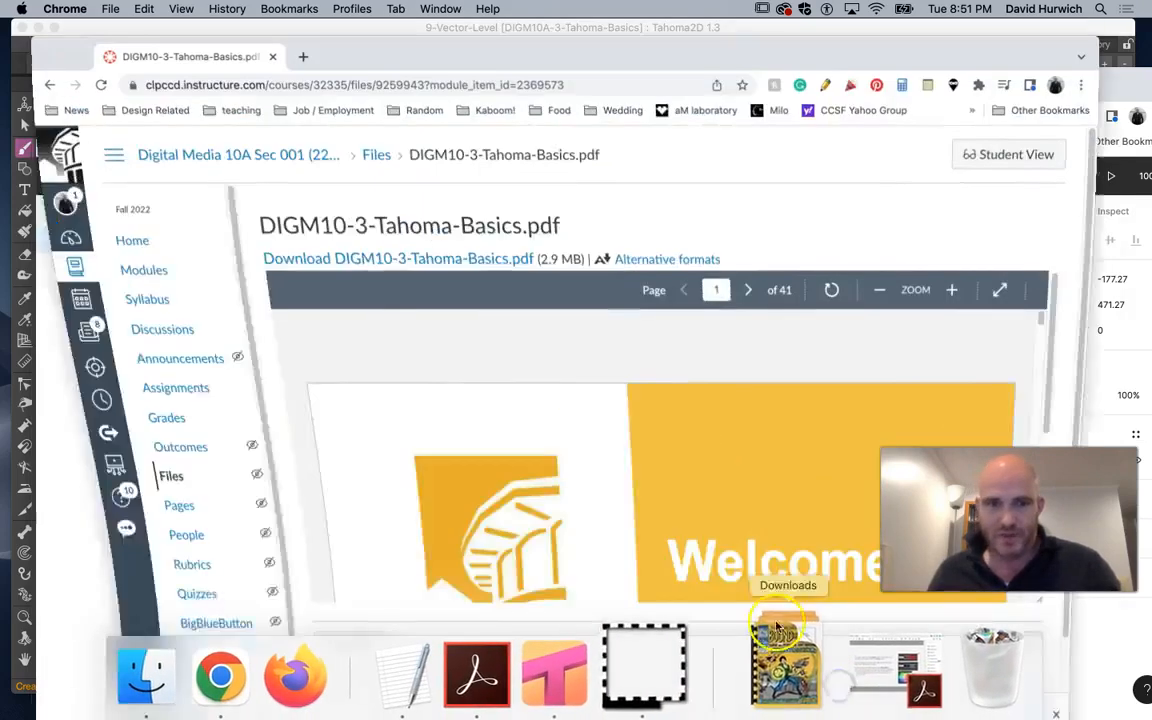
left_click(308, 72)
type("pho")
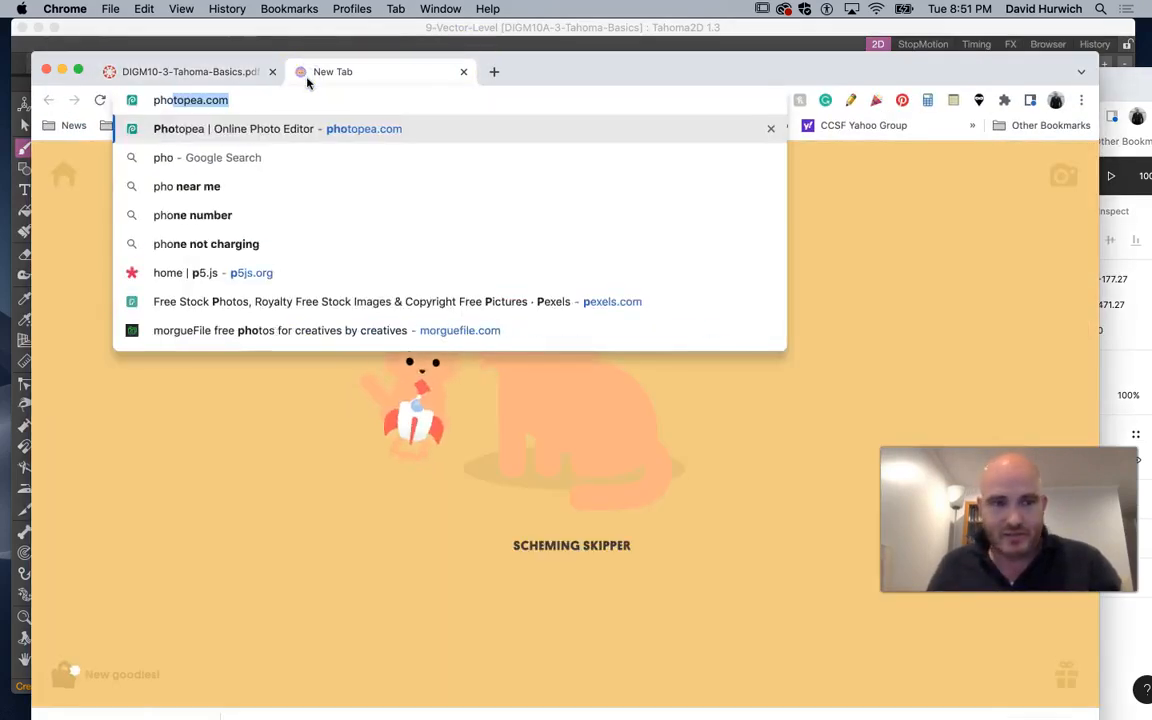
key("Return")
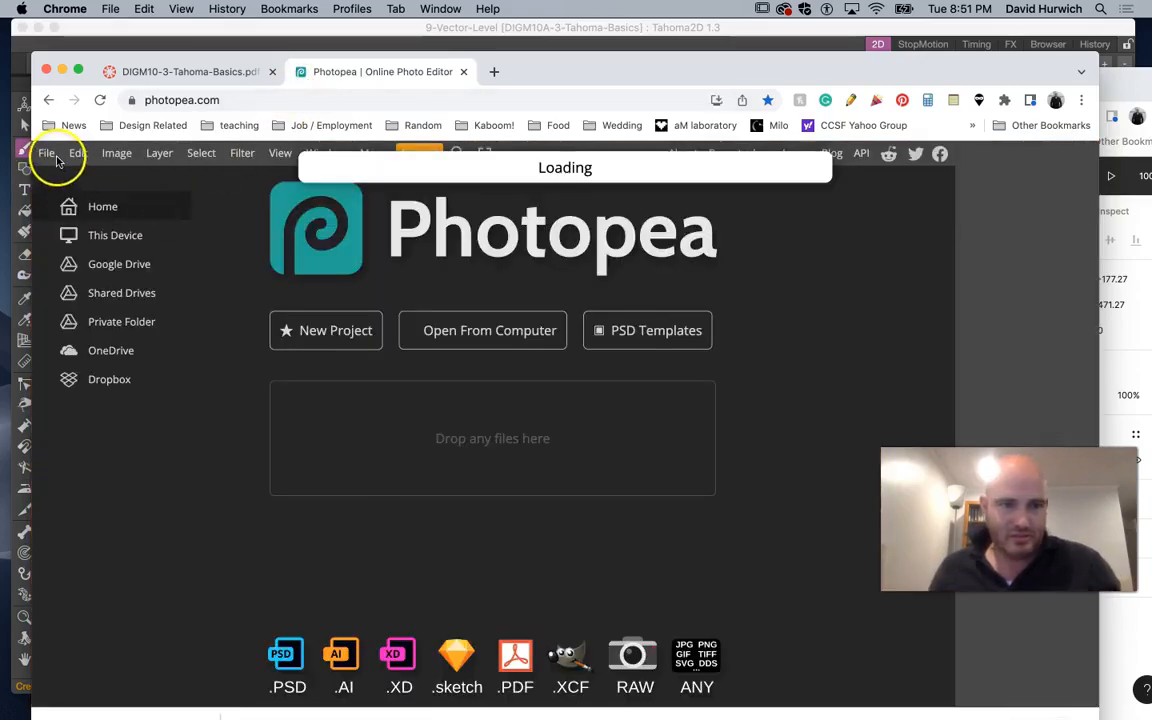
Open the image yellowkid from the Downloads folder in Photopea
left_click(50, 154)
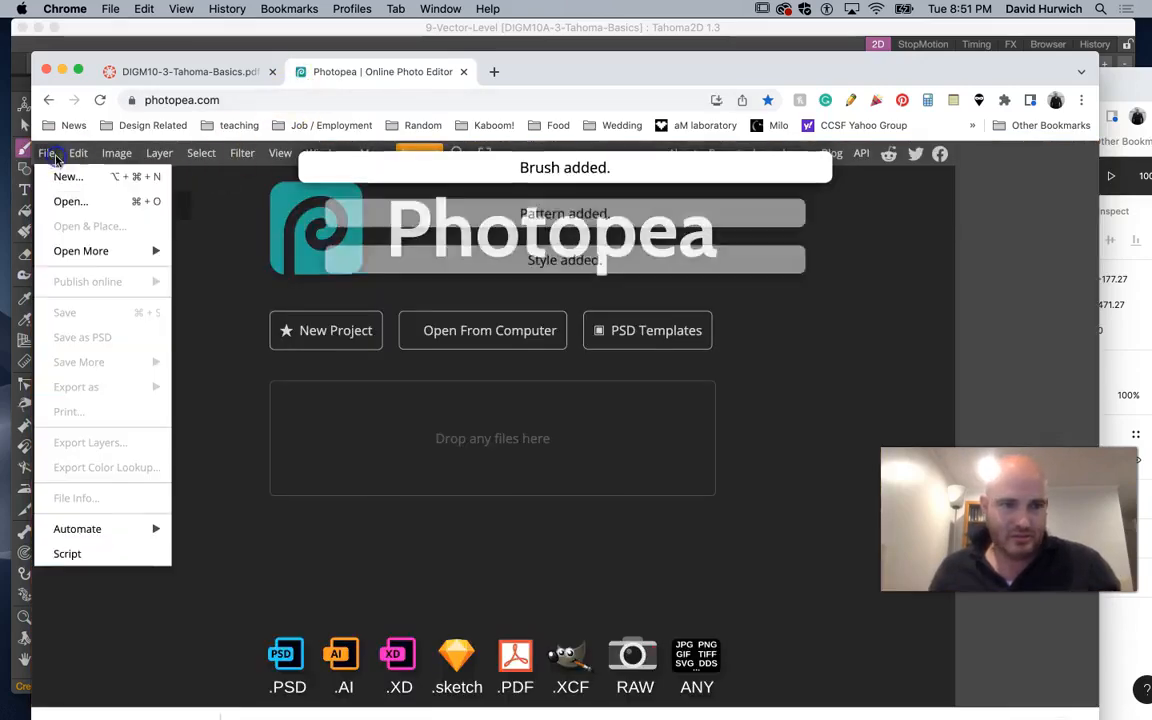
left_click(69, 199)
left_click(113, 234)
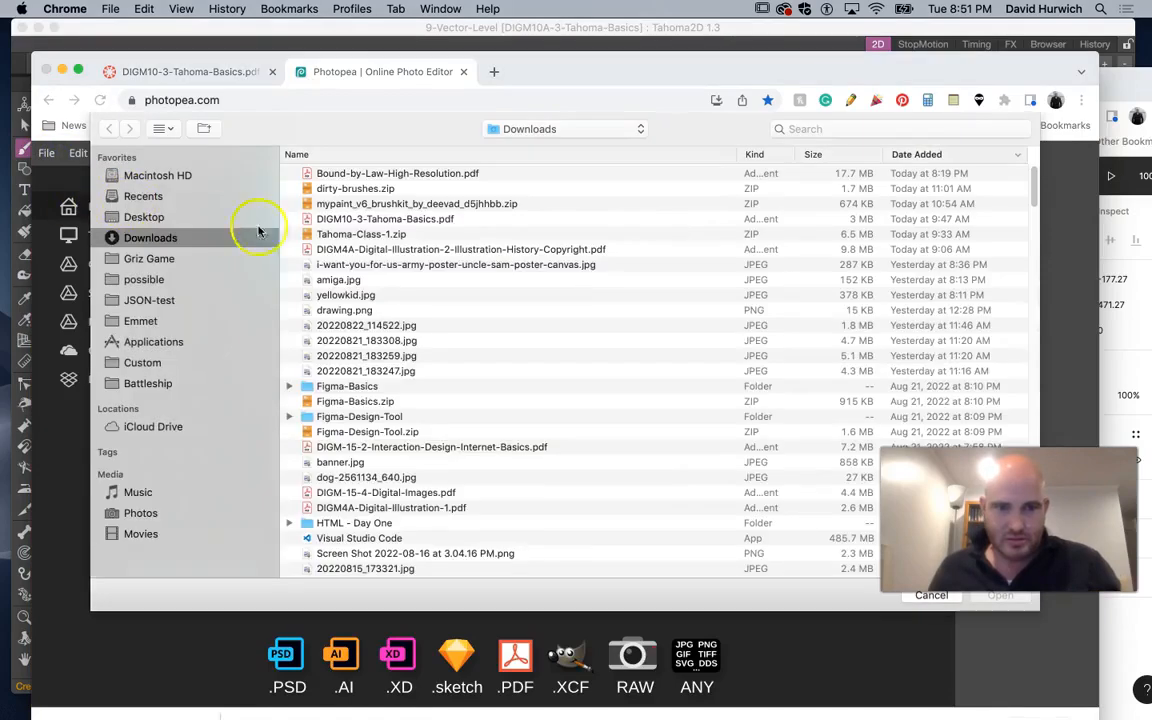
double_click(353, 296)
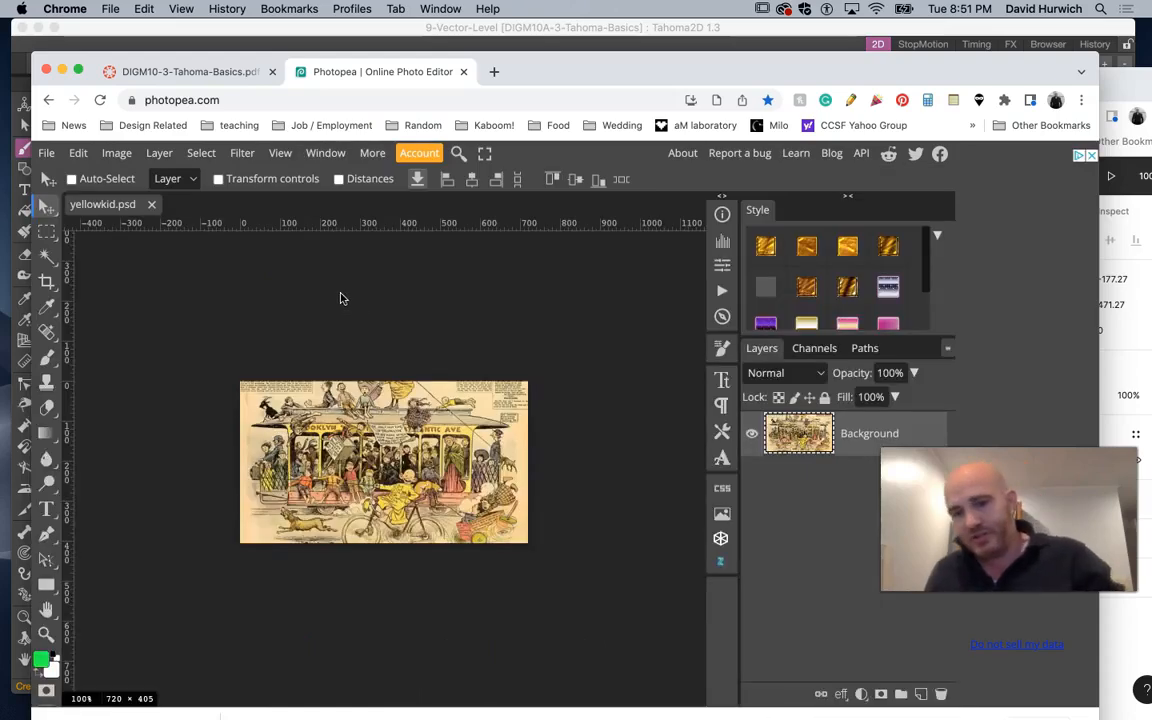
Zoom into the image and erase a small patch of the drawing with the Eraser
key("super+plus")
key("super+plus")
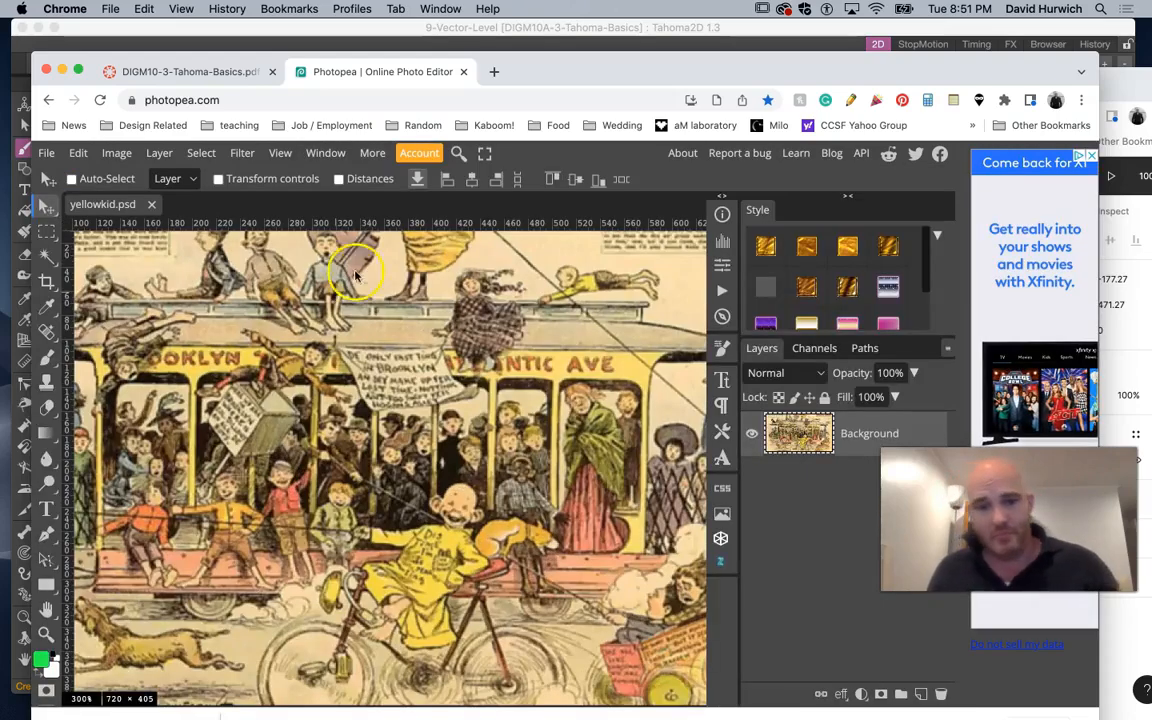
left_click(49, 232)
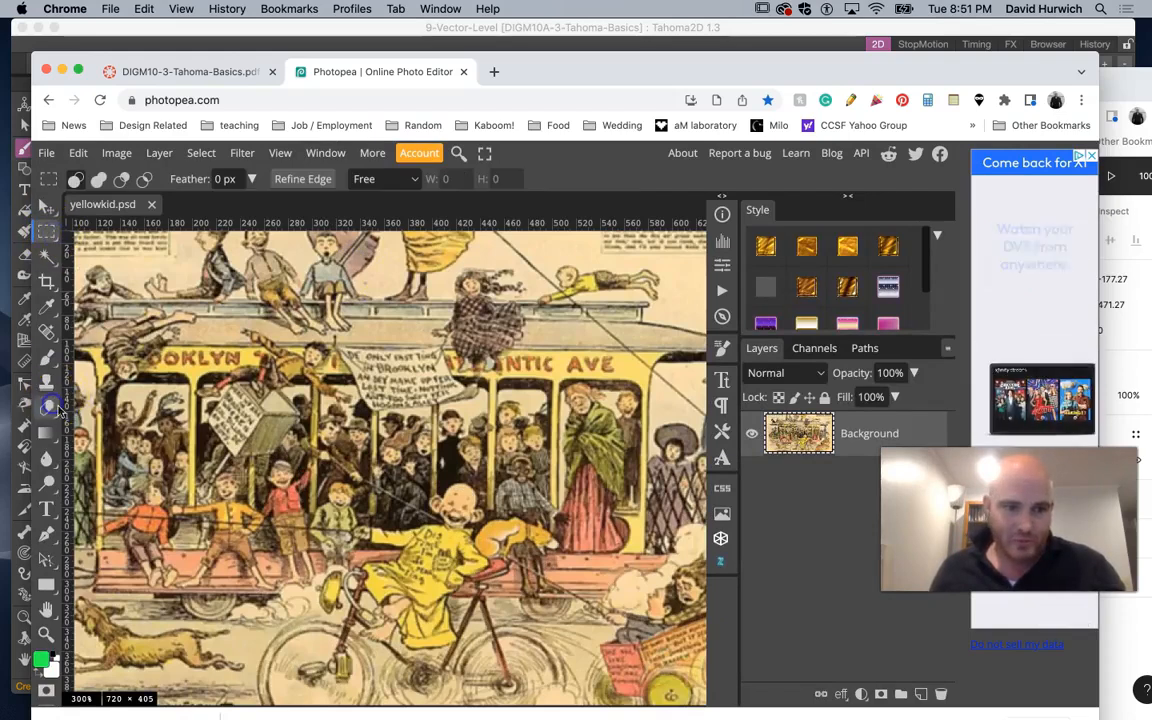
left_click(47, 407)
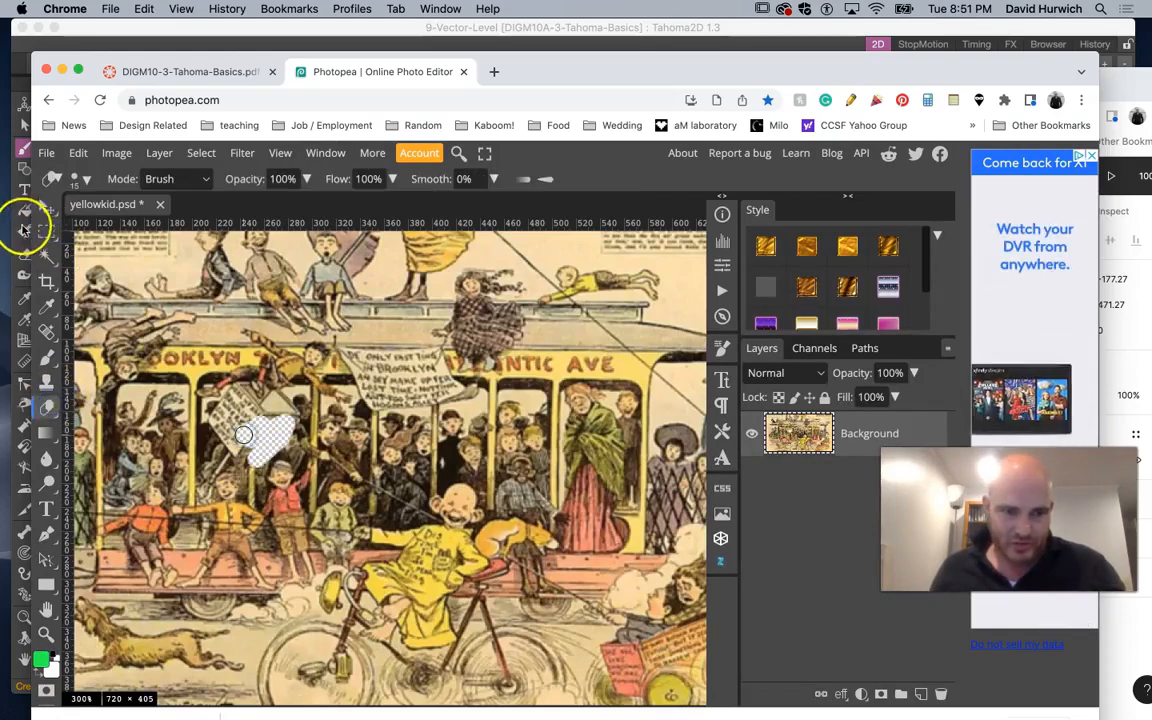
Select a rectangle about 95 × 126 px of the image and move those pixels up and right
left_click(47, 232)
left_click_drag(365, 398, 511, 578)
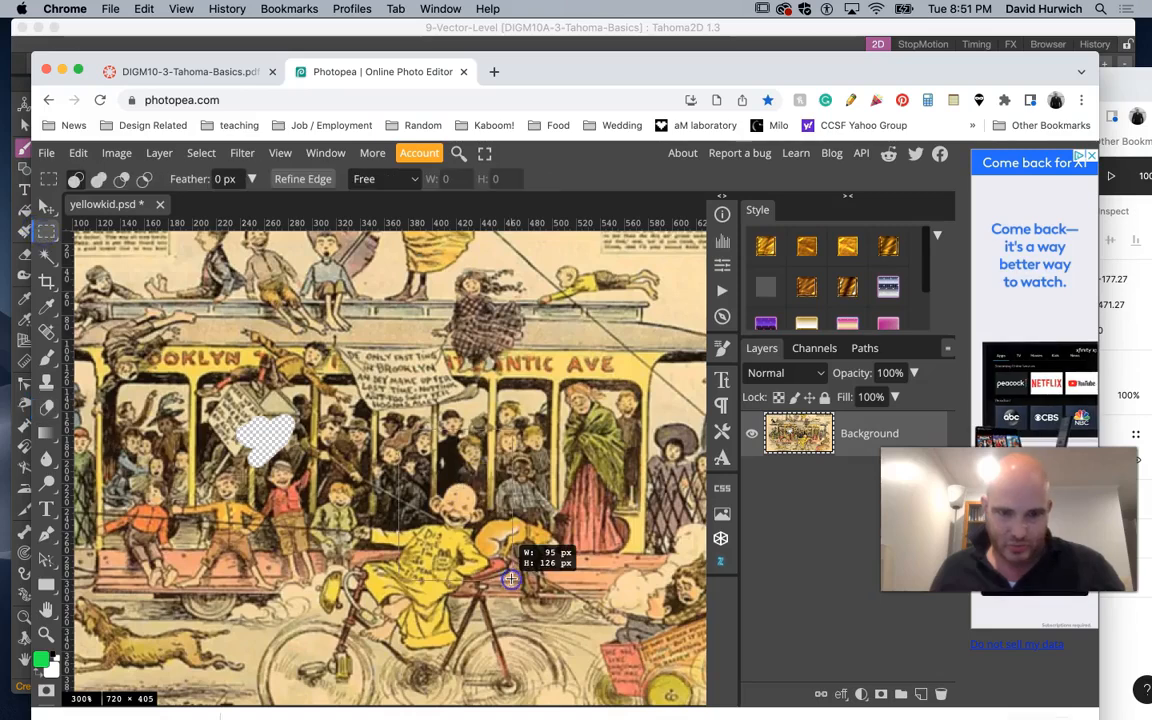
left_click_drag(446, 552, 545, 398)
left_click(43, 202)
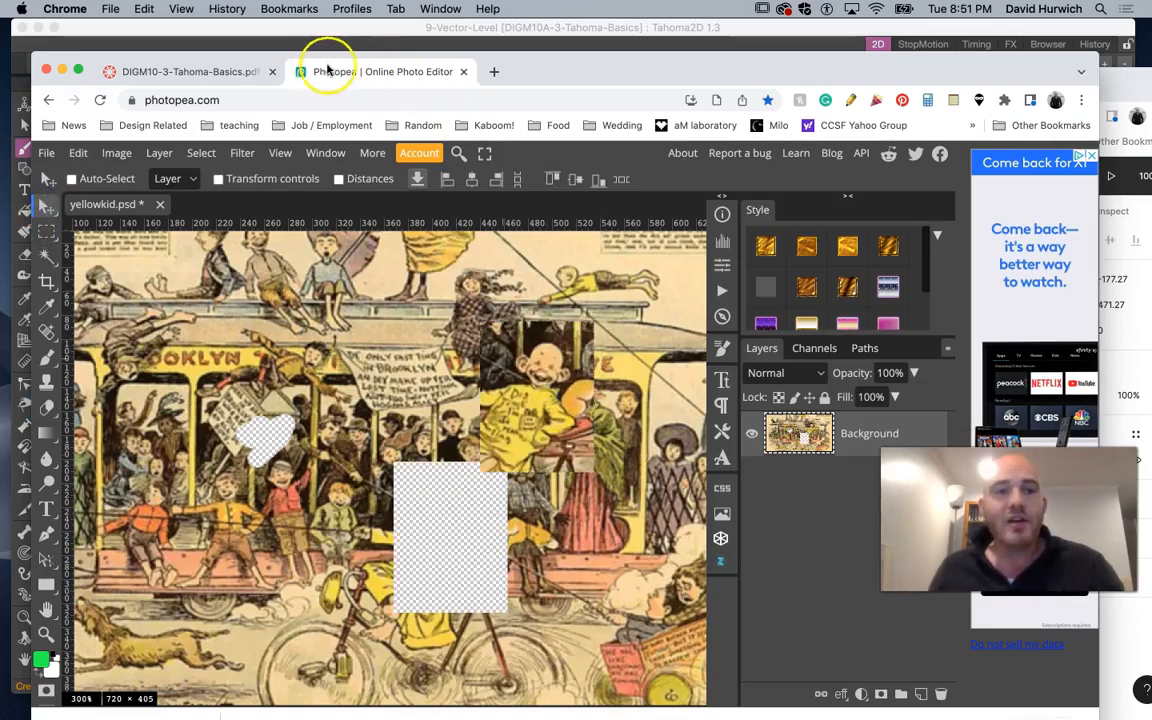
Return to Figma and drag the flattened shape's left and lower-left points outward in vector edit mode
left_click_drag(537, 67, 715, 458)
left_click(630, 318)
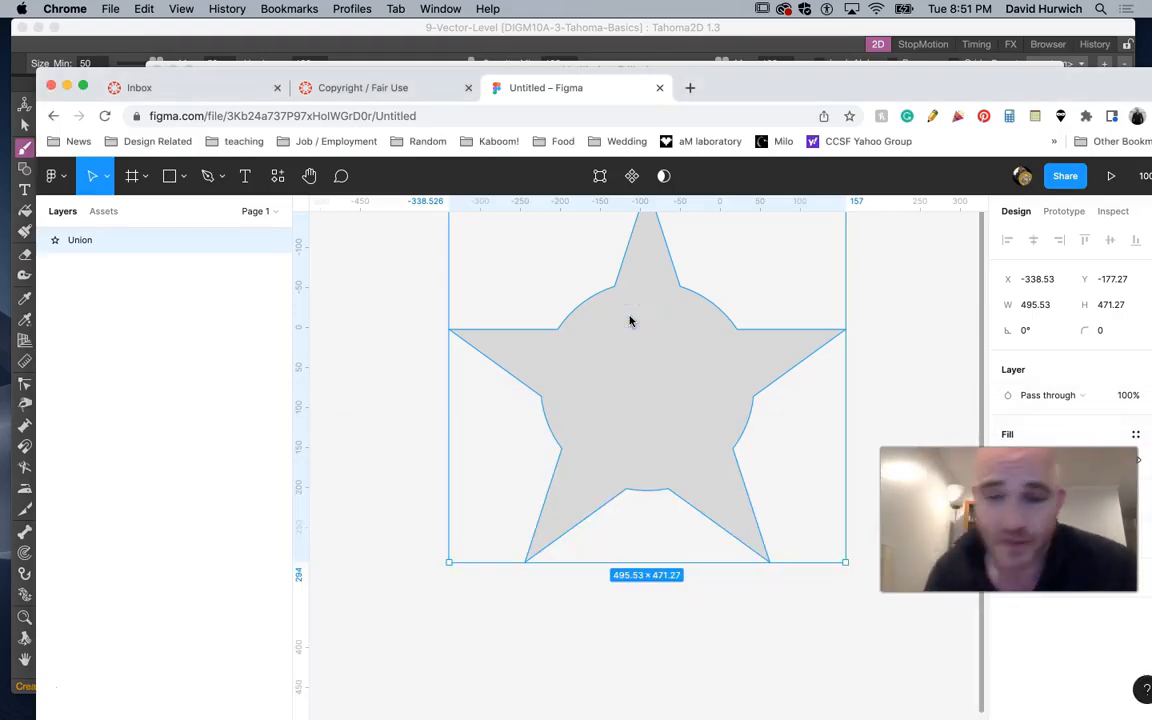
double_click(577, 327)
left_click(451, 326)
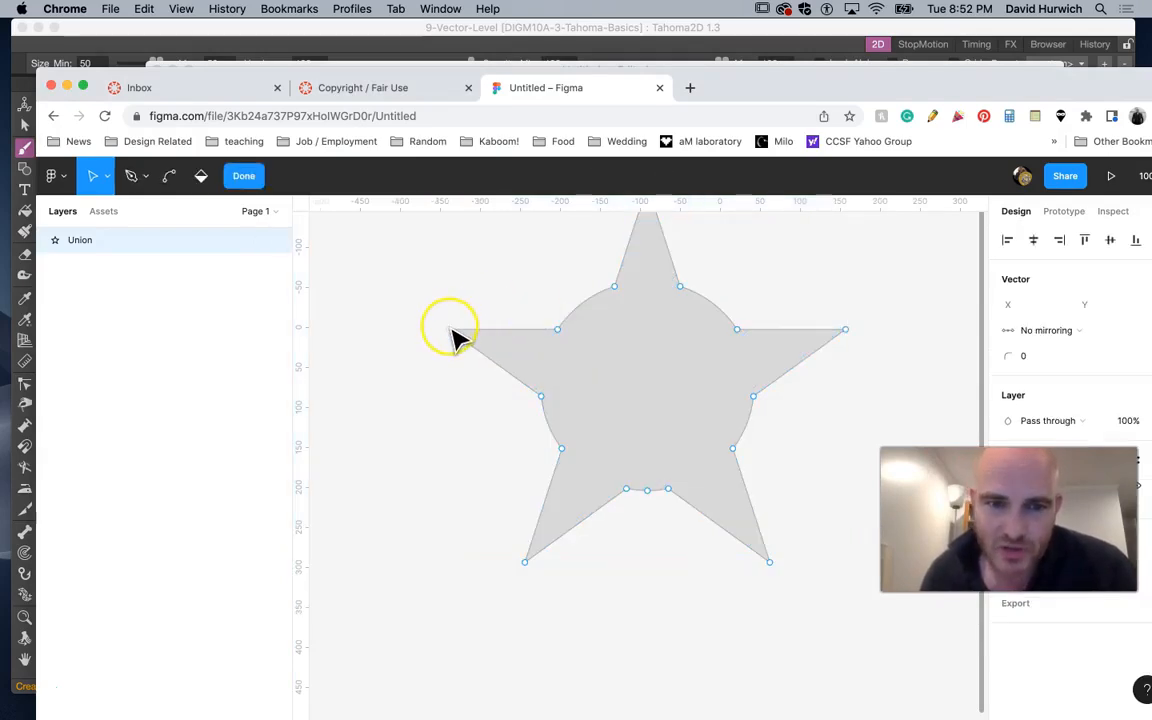
left_click(515, 386)
left_click(448, 333)
left_click(588, 414)
left_click(558, 442)
left_click(455, 342)
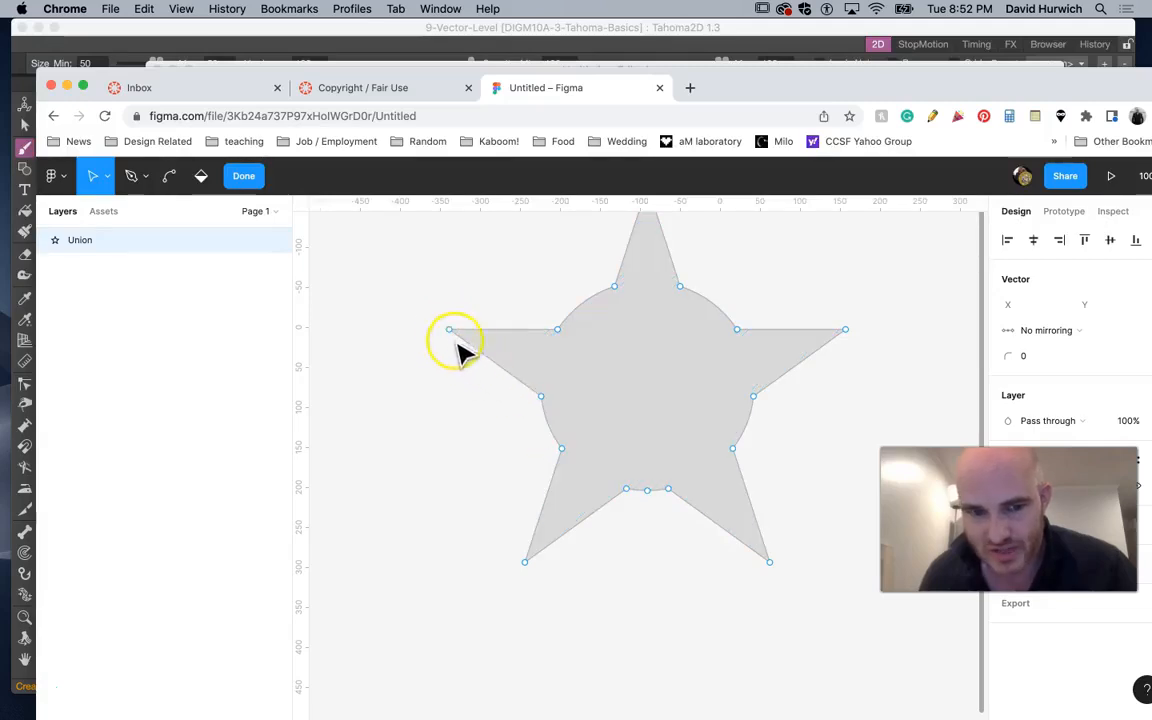
mouse_move(451, 331)
left_mouse_down()
mouse_move(648, 378)
mouse_move(427, 352)
left_mouse_up()
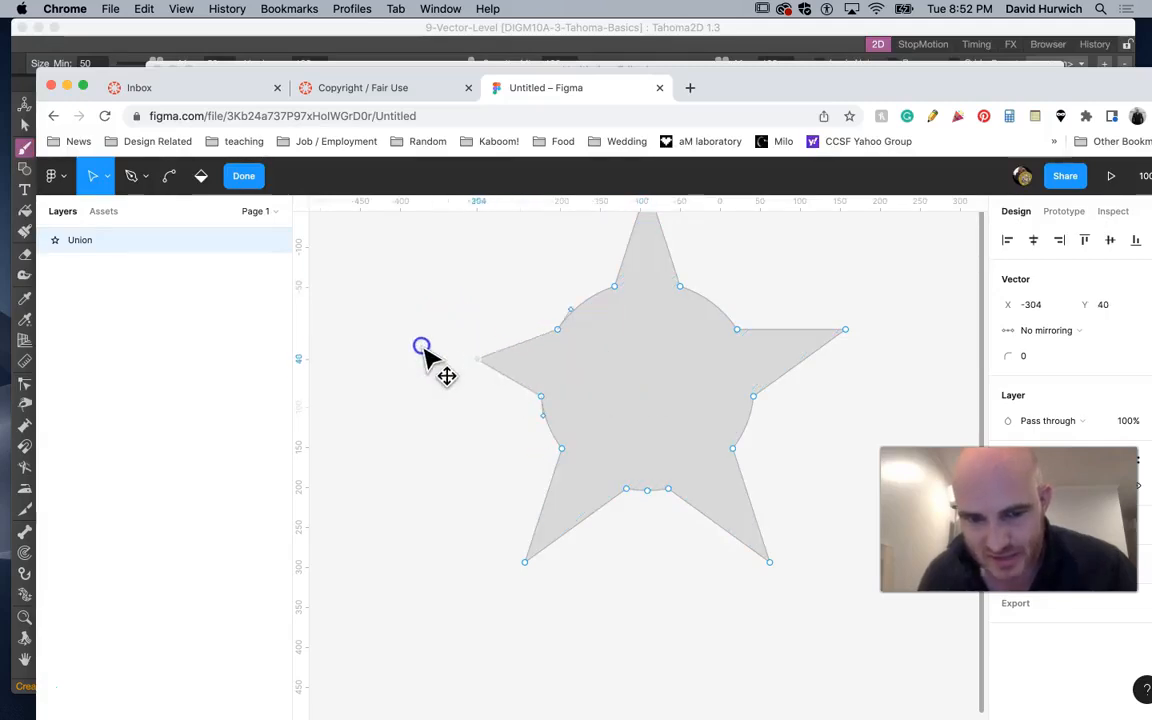
mouse_move(548, 410)
left_mouse_down()
mouse_move(524, 452)
mouse_move(589, 406)
left_mouse_up()
left_click(571, 449)
mouse_move(564, 447)
left_mouse_down()
mouse_move(467, 449)
mouse_move(571, 439)
mouse_move(486, 551)
mouse_move(428, 558)
left_mouse_up()
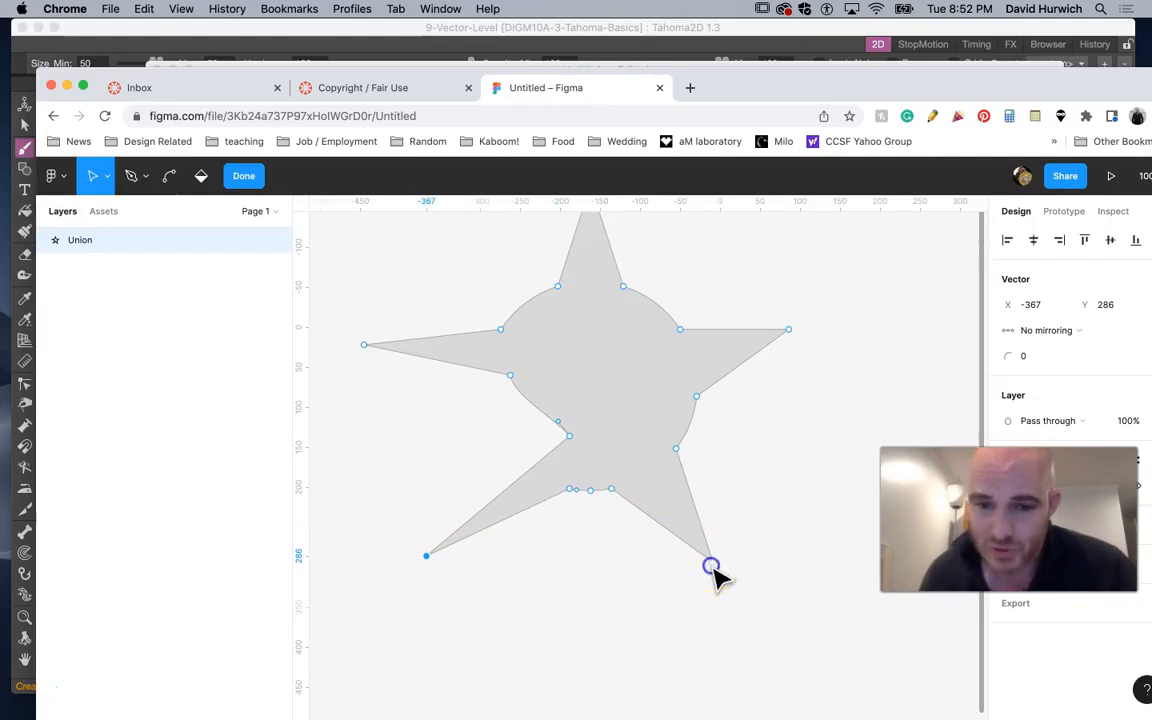
Drag the shape's lower-right point and right-side curve points outward, then finish vector editing
left_click_drag(715, 566, 777, 590)
mouse_move(677, 446)
left_mouse_down()
mouse_move(712, 458)
mouse_move(747, 447)
left_mouse_up()
left_click(743, 436)
left_click(704, 447)
key("Escape")
double_click(712, 448)
left_click_drag(733, 395, 780, 394)
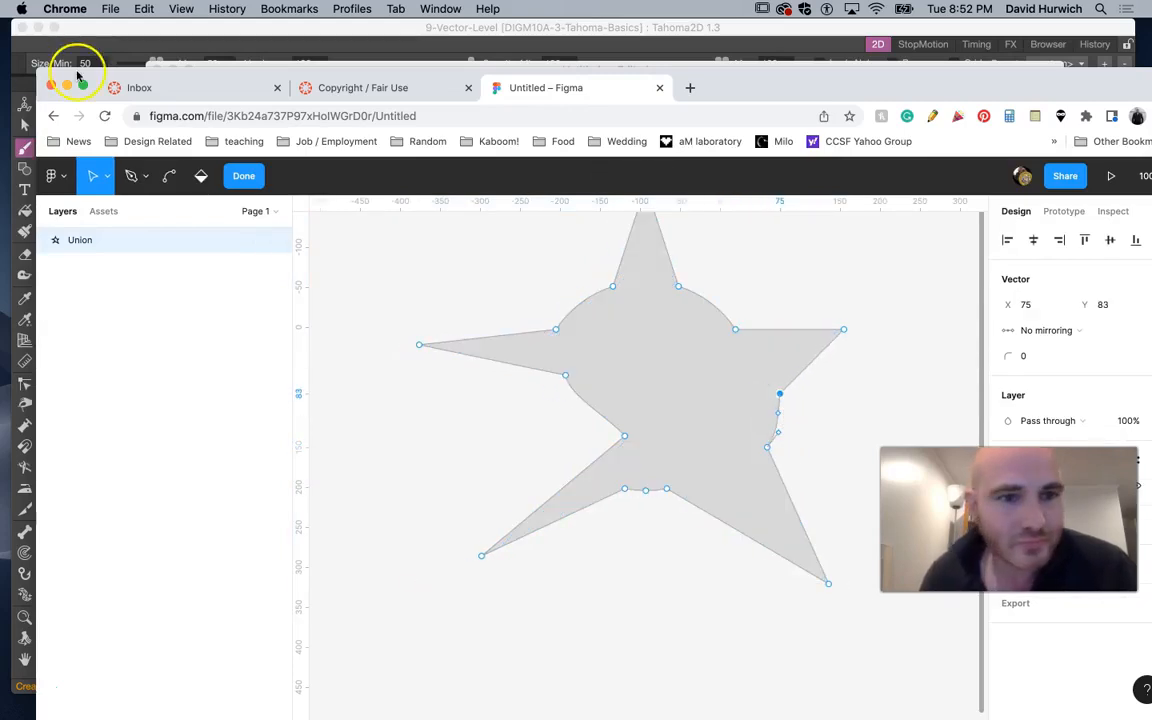
left_click(245, 176)
Switch to Tahoma2D and select the Vector Brush column
left_click(77, 91)
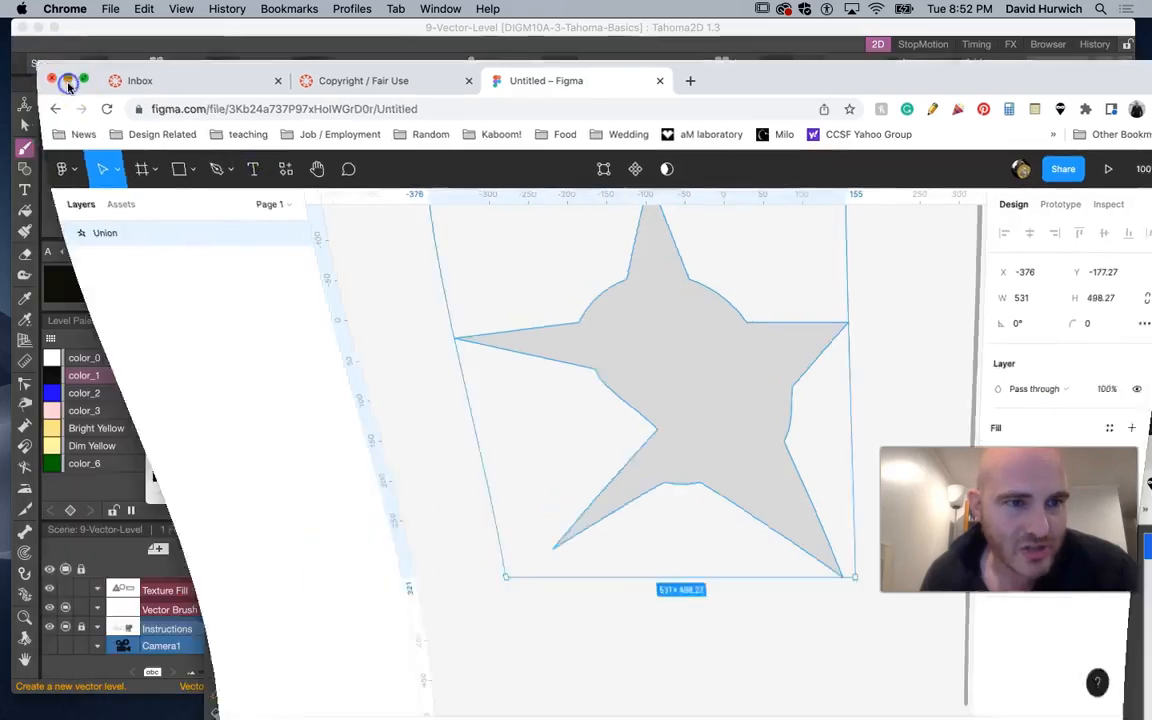
left_click(104, 159)
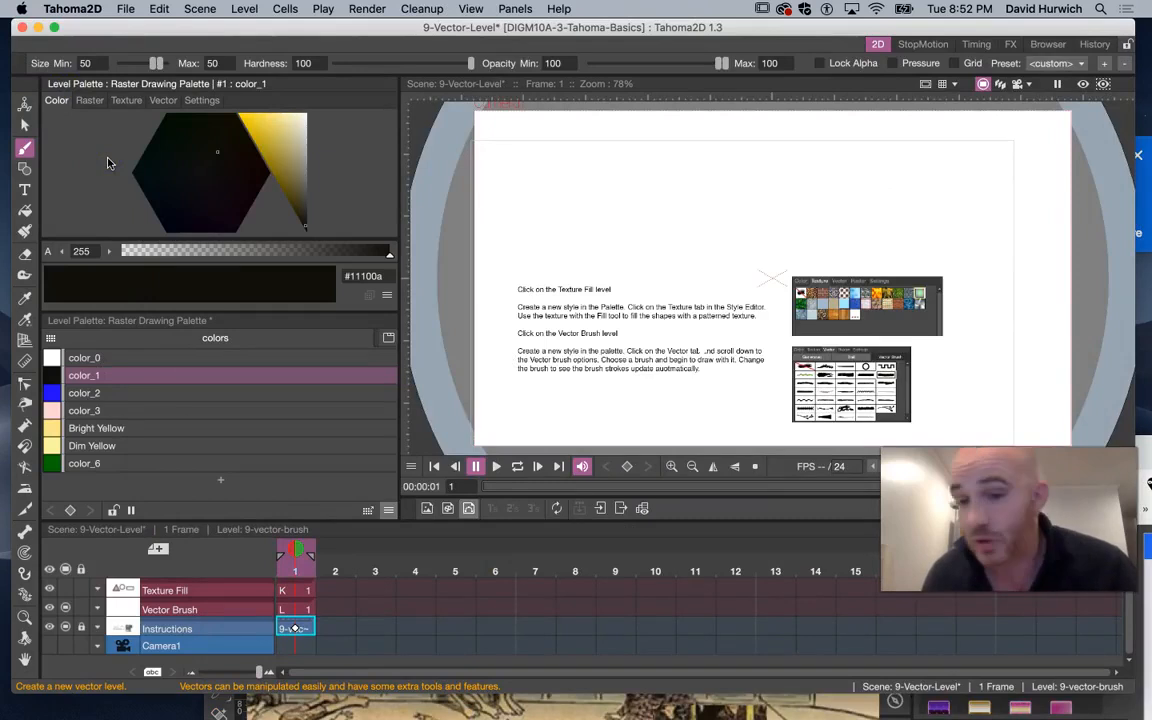
left_click(190, 609)
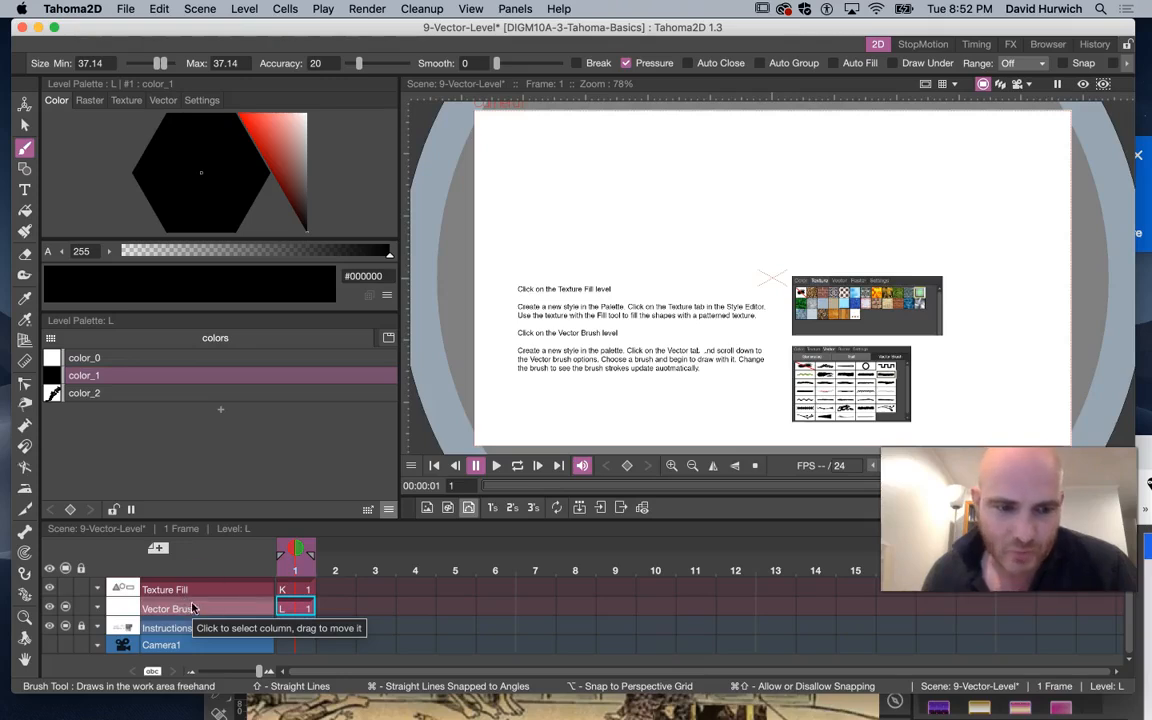
left_click(157, 548)
left_click(159, 475)
left_click(472, 410)
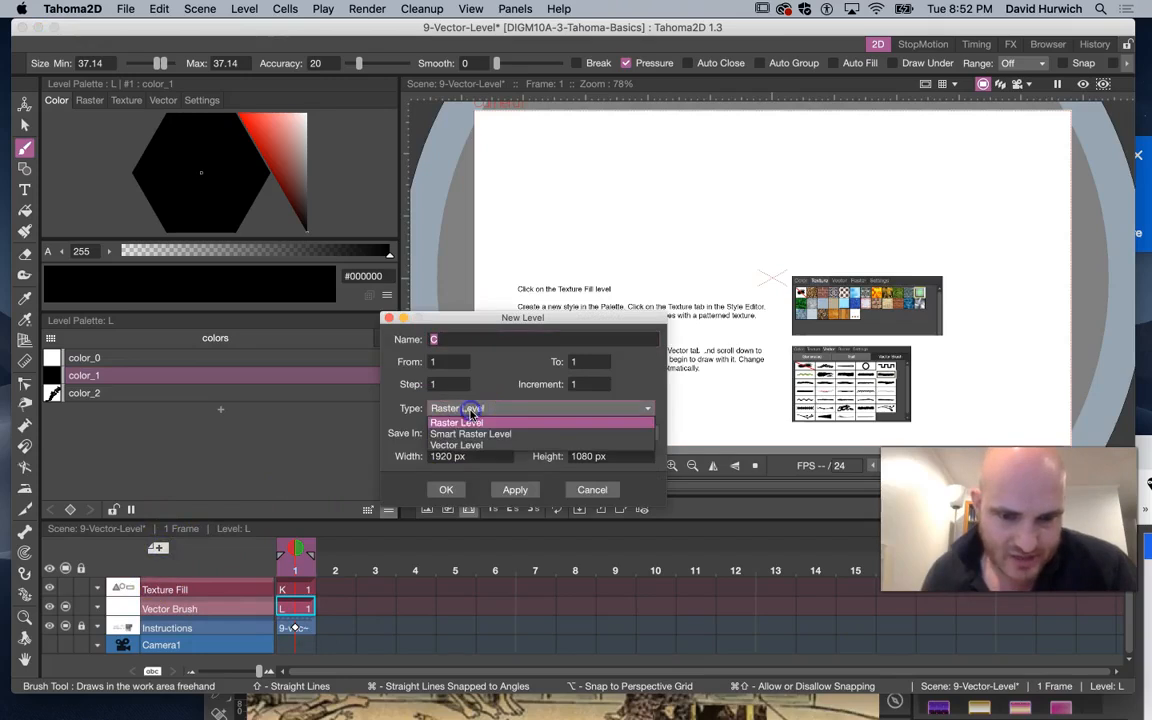
left_click(590, 489)
left_click(590, 489)
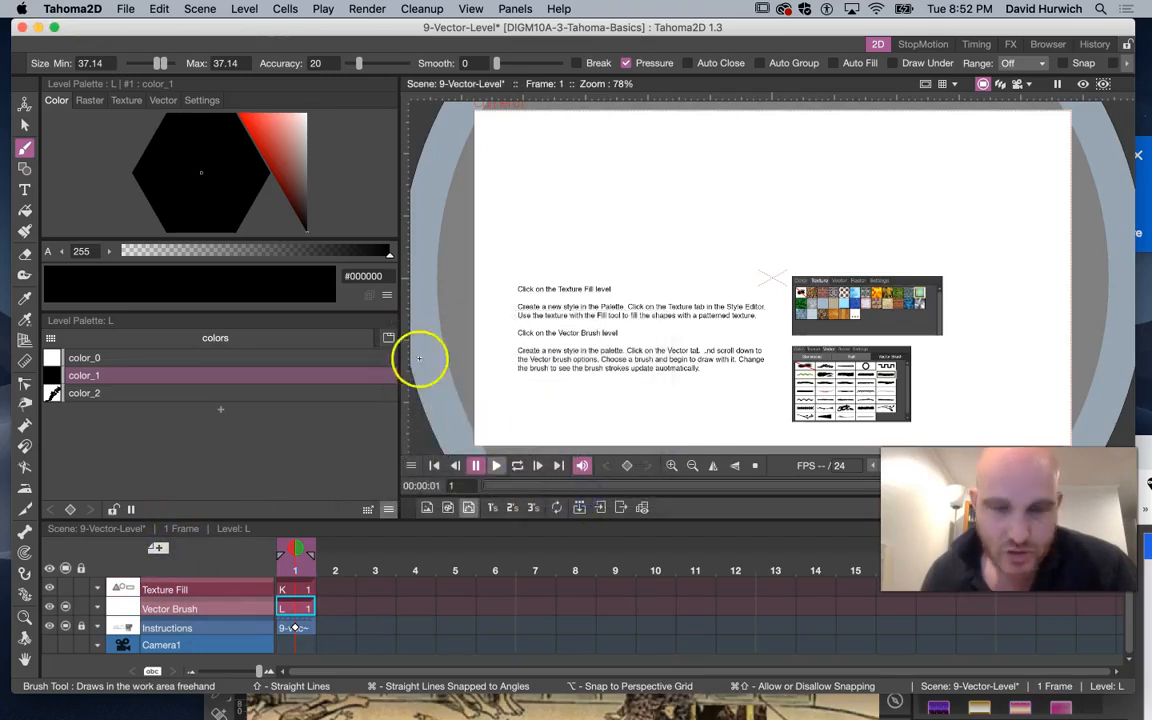
left_click(242, 10)
mouse_move(225, 28)
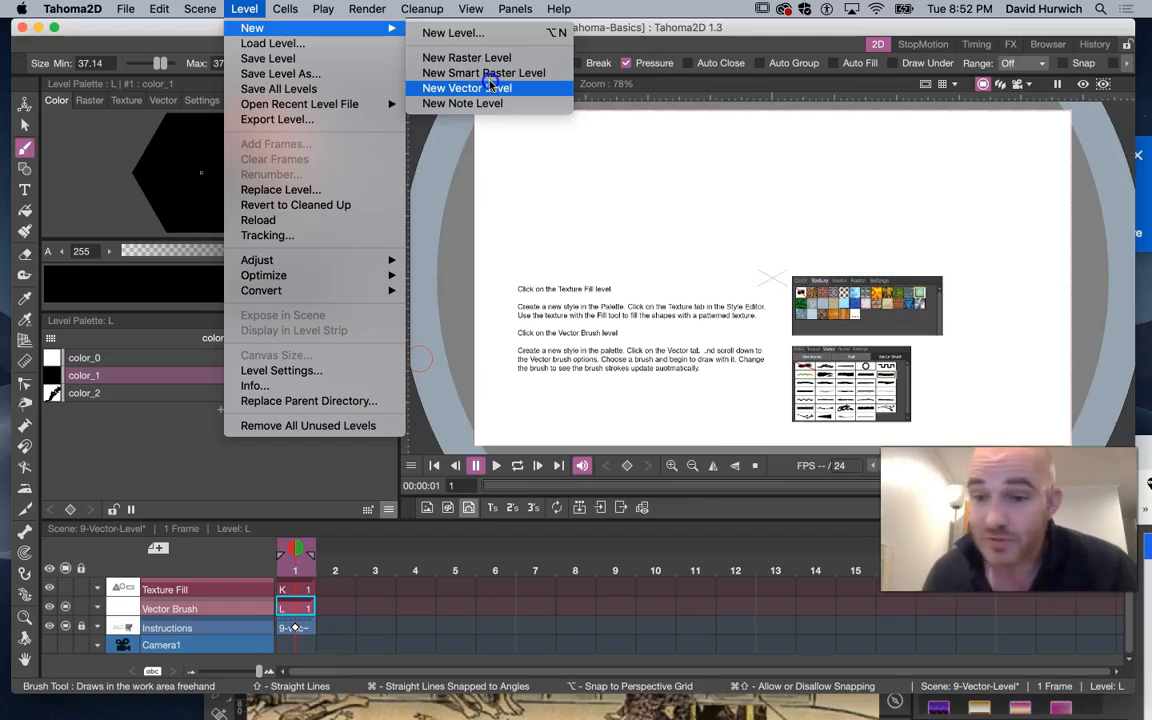
left_click(195, 610)
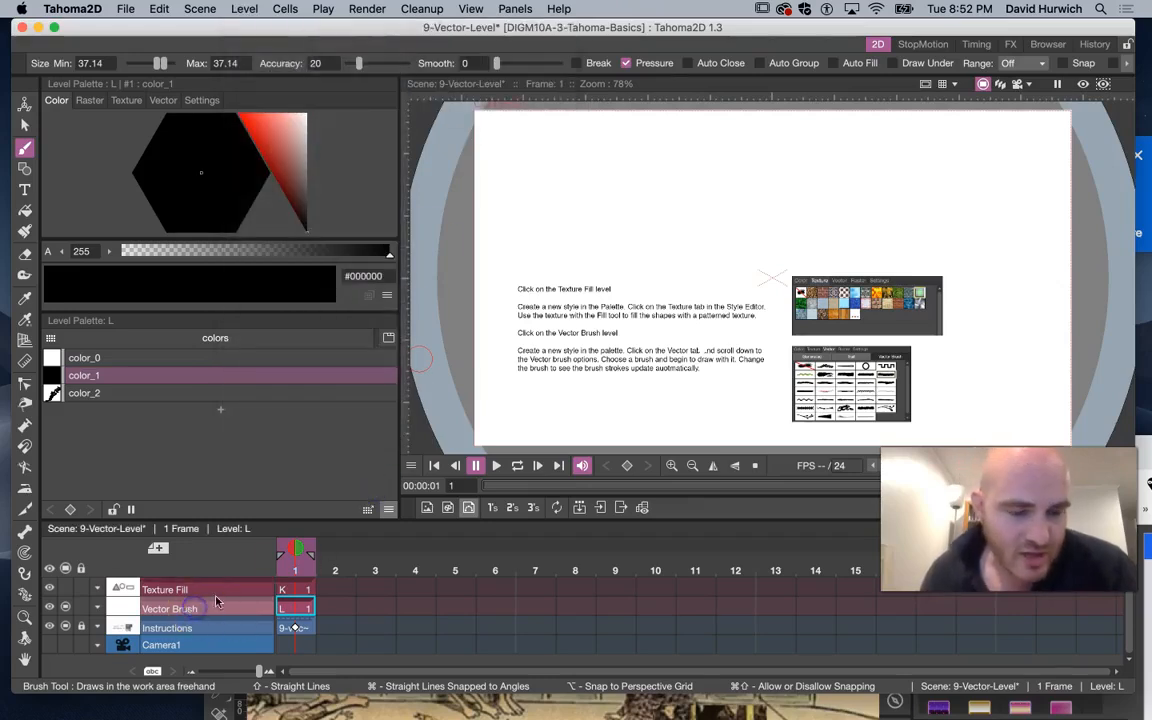
left_click(219, 588)
left_click(223, 612)
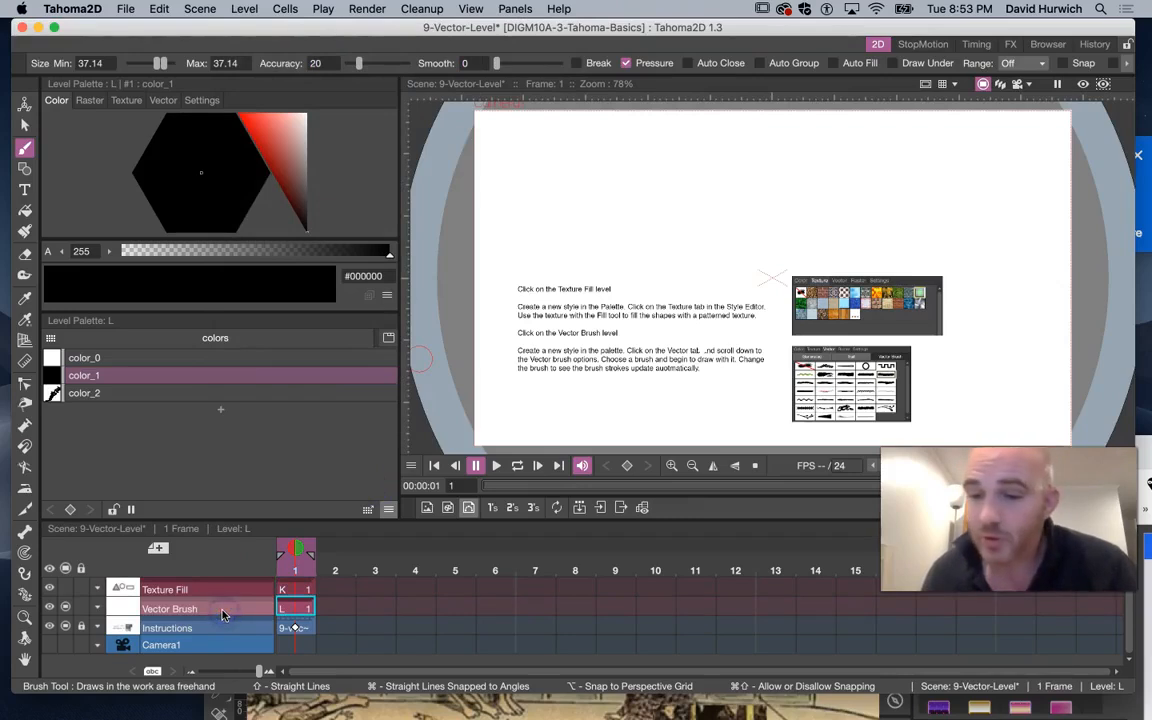
With the Geometry tool active, add a new palette style color_3 and set it to red #f43b3b
left_click(24, 172)
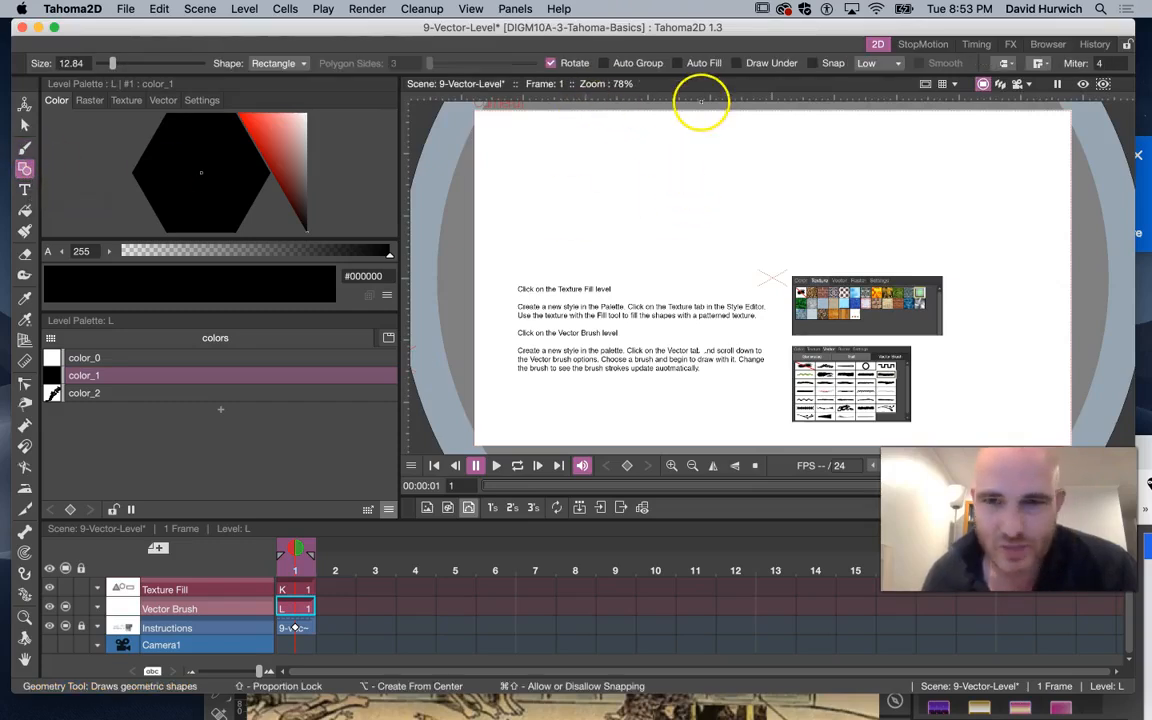
left_click(125, 393)
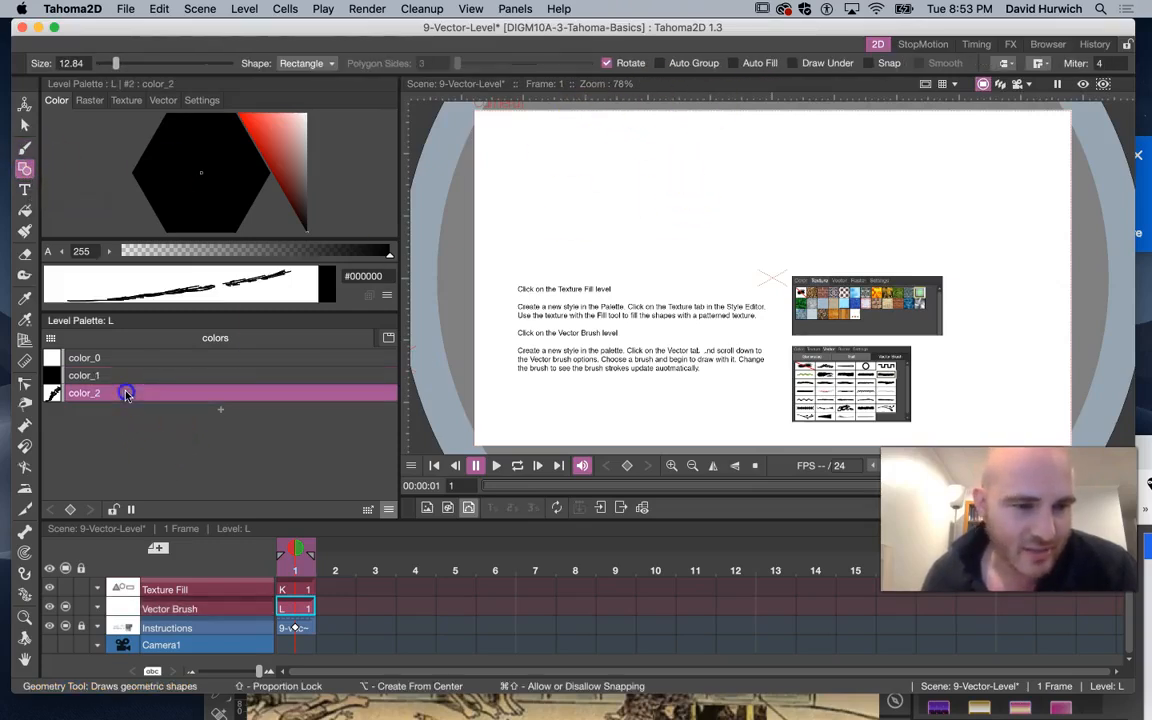
left_click(221, 409)
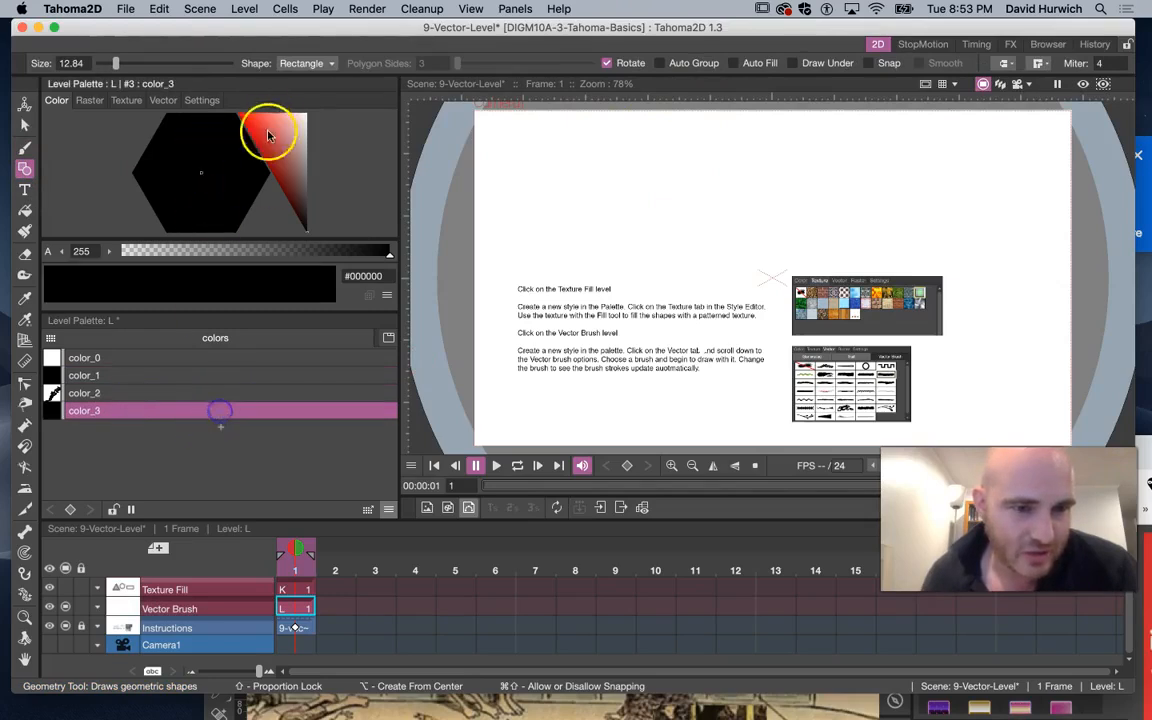
left_click(278, 125)
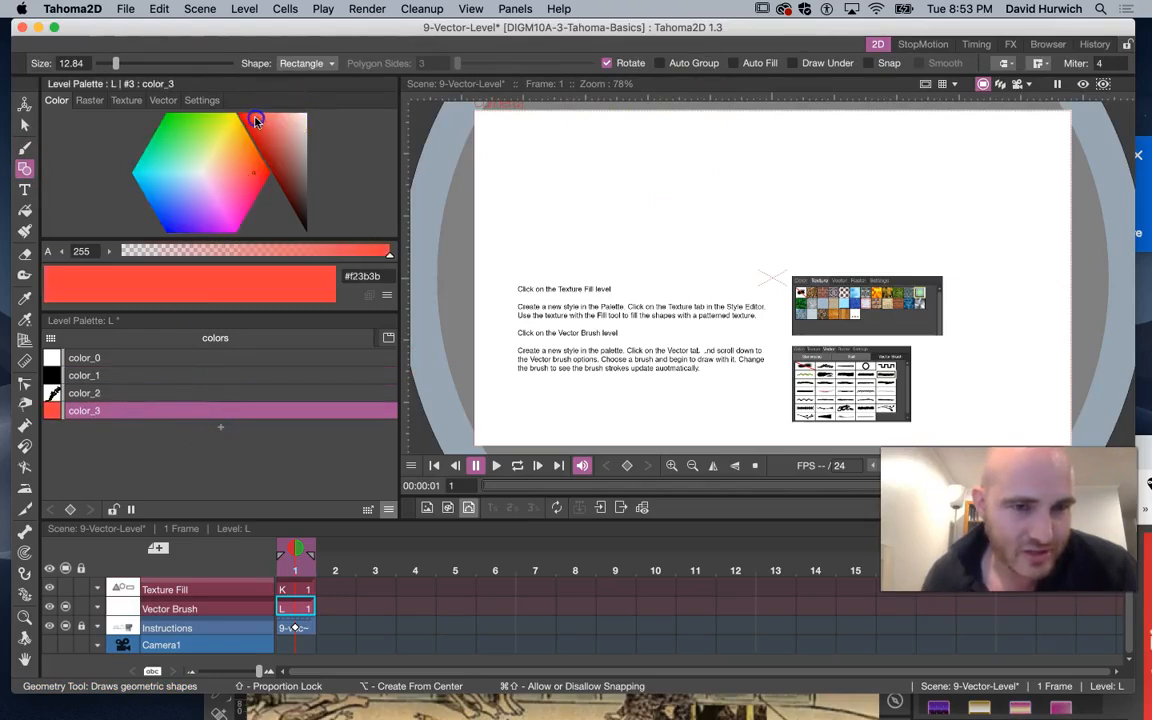
Rename the color_3 palette style to red
double_click(90, 411)
type("red")
key("Return")
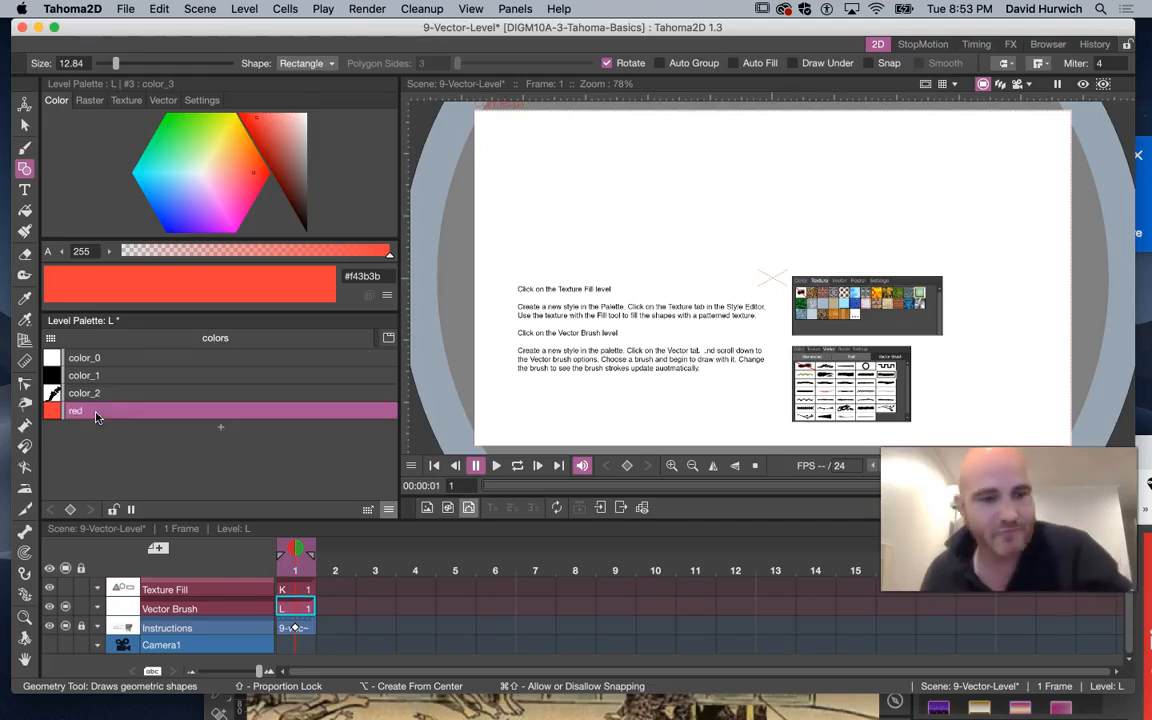
Draw a rectangle with the Geometry tool in the upper-left area of the page, above the instruction text
mouse_move(560, 154)
left_mouse_down()
mouse_move(651, 245)
mouse_move(729, 270)
left_mouse_up()
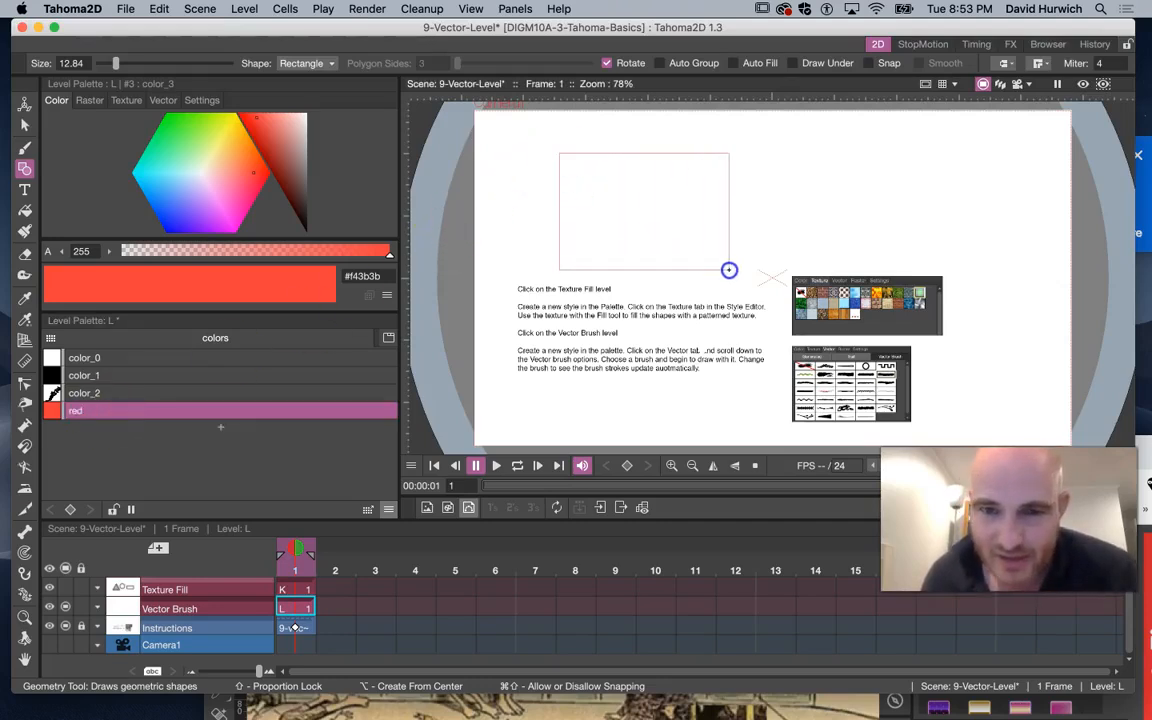
left_click(547, 143)
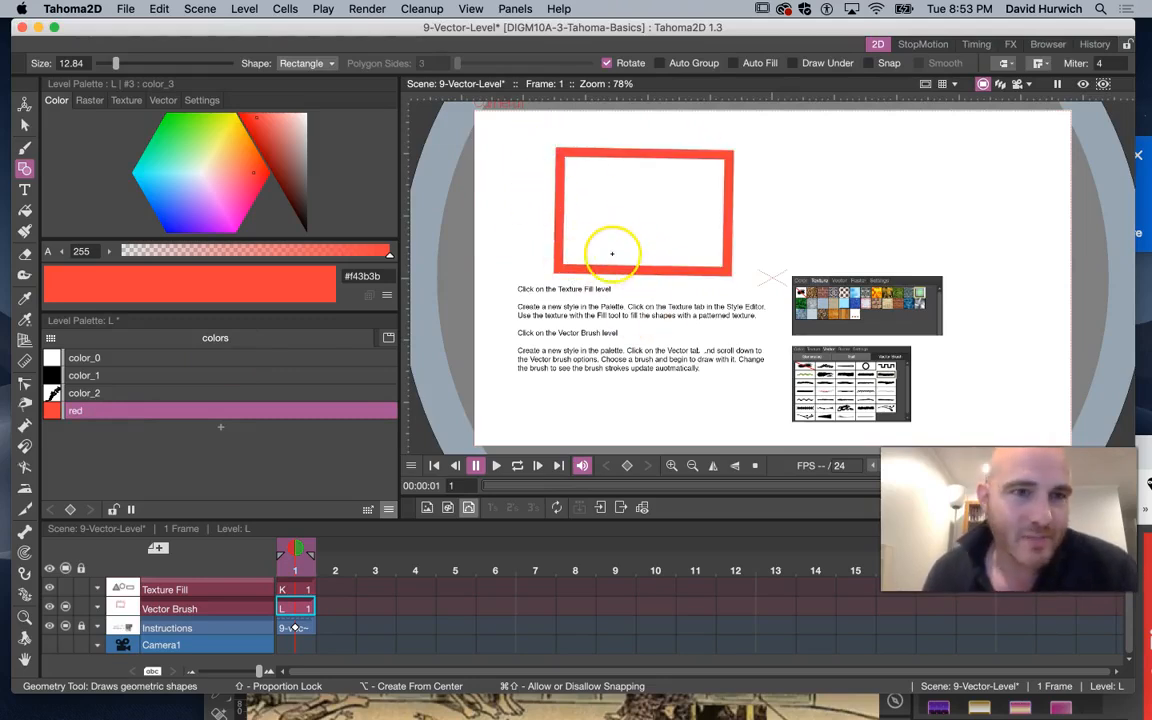
left_click(27, 255)
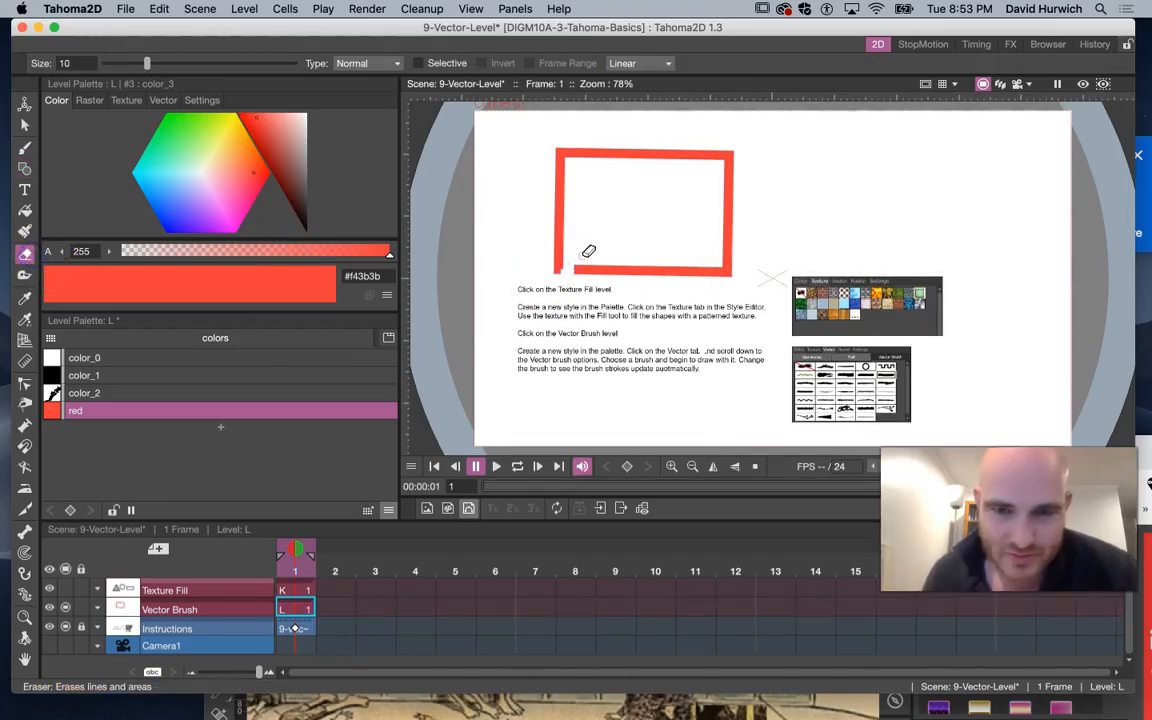
left_click(24, 382)
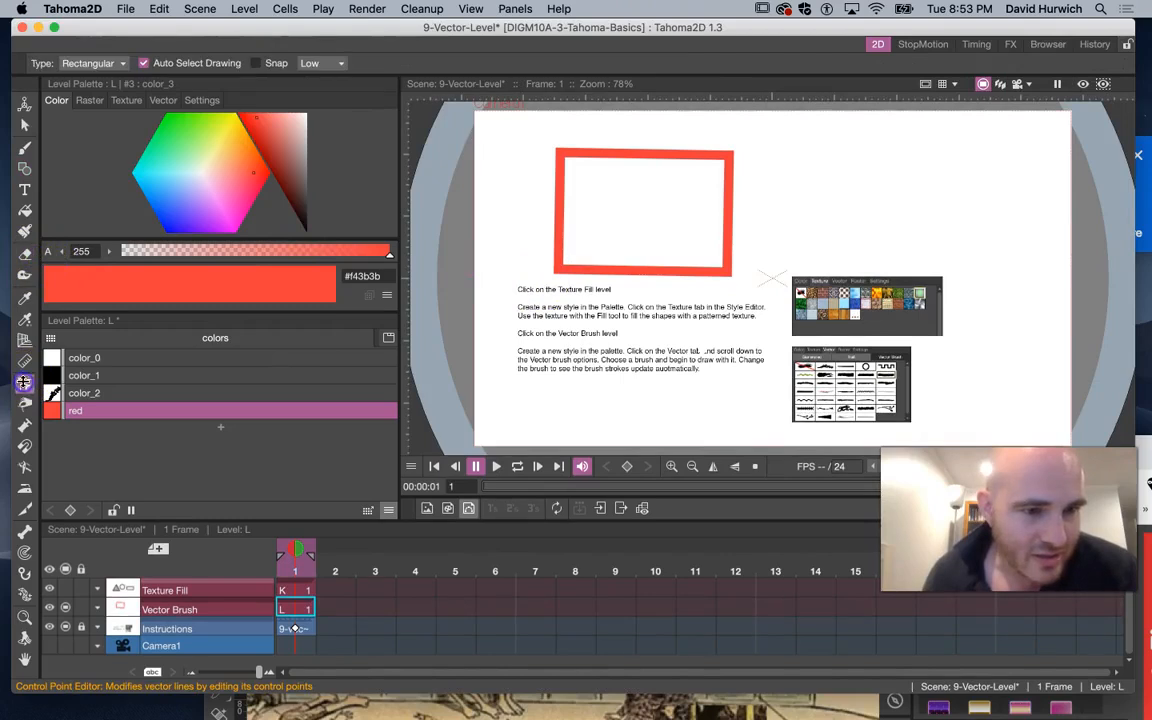
left_click(559, 257)
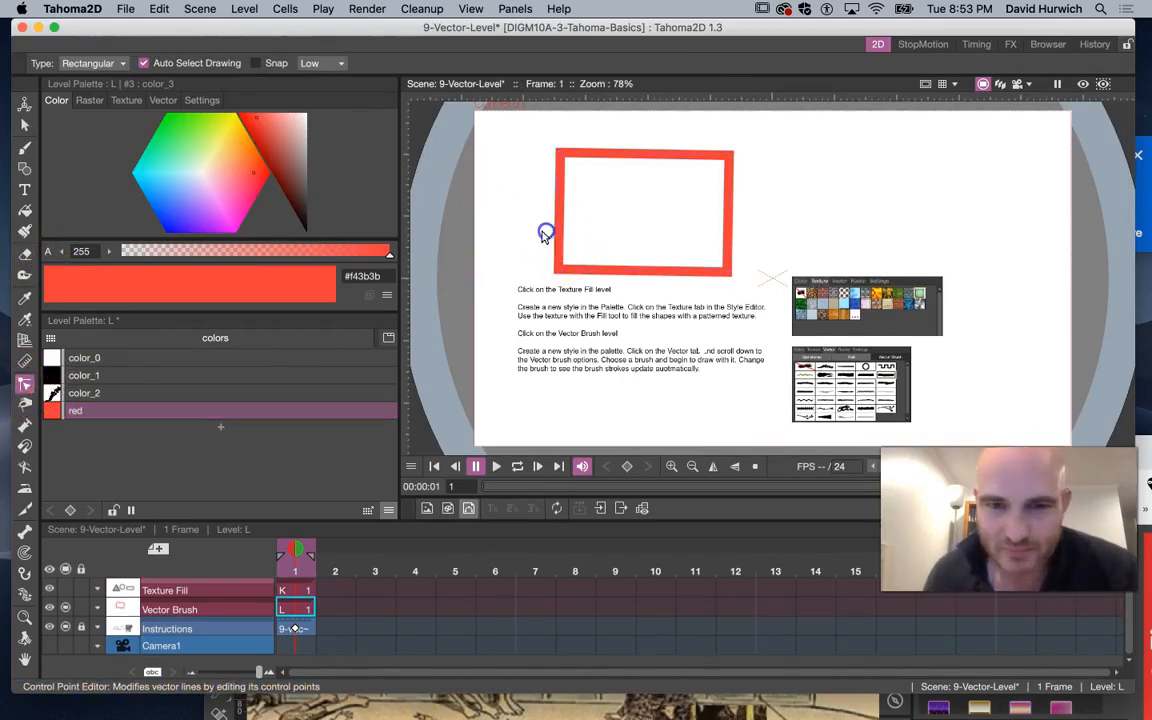
Scale the rectangle up with the Selection tool, then undo the scaling
left_click(24, 124)
left_click(559, 222)
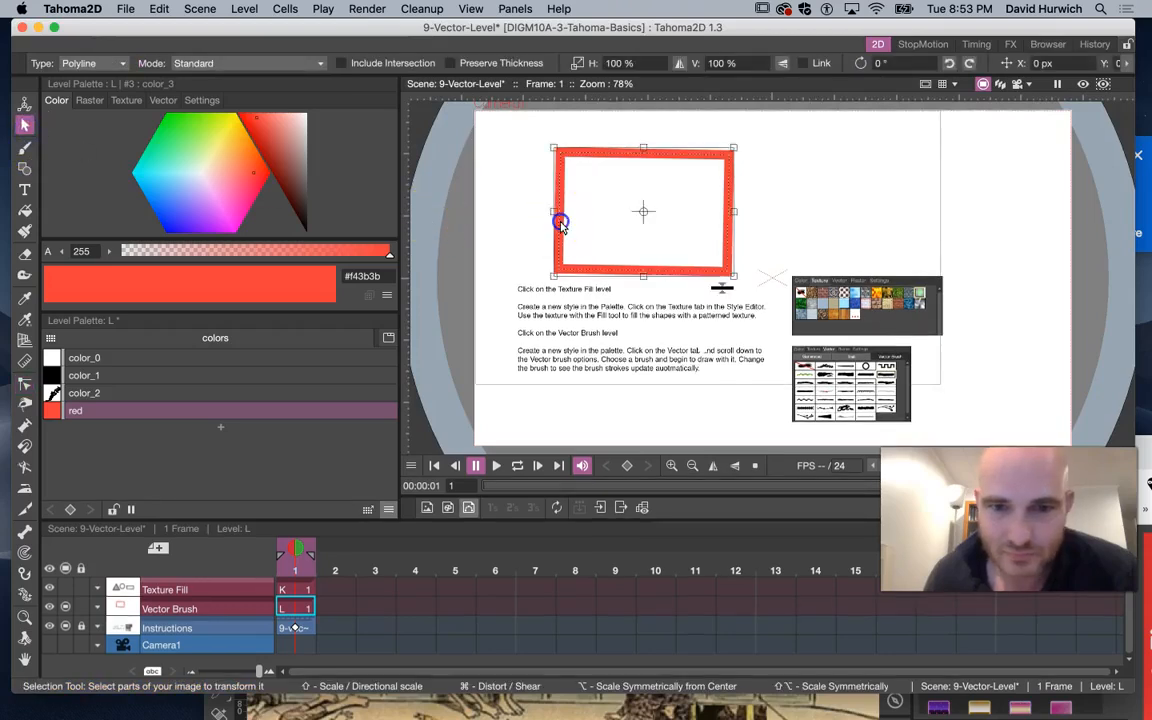
left_click_drag(554, 274, 450, 330)
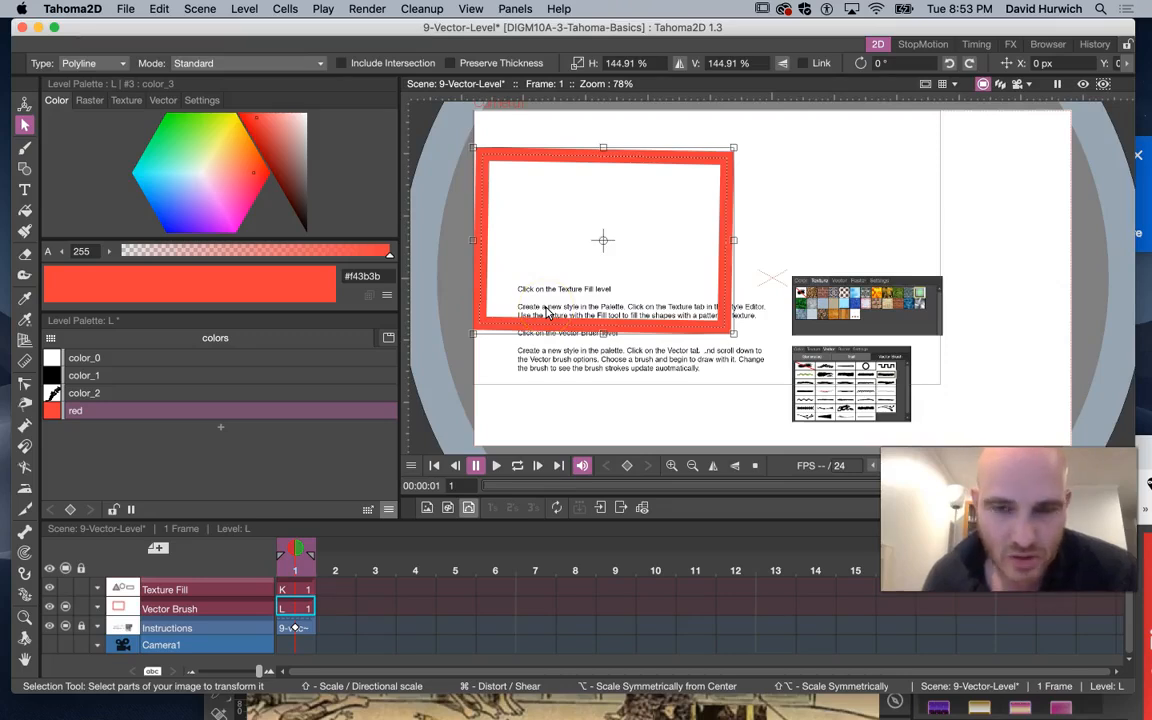
key("super+z")
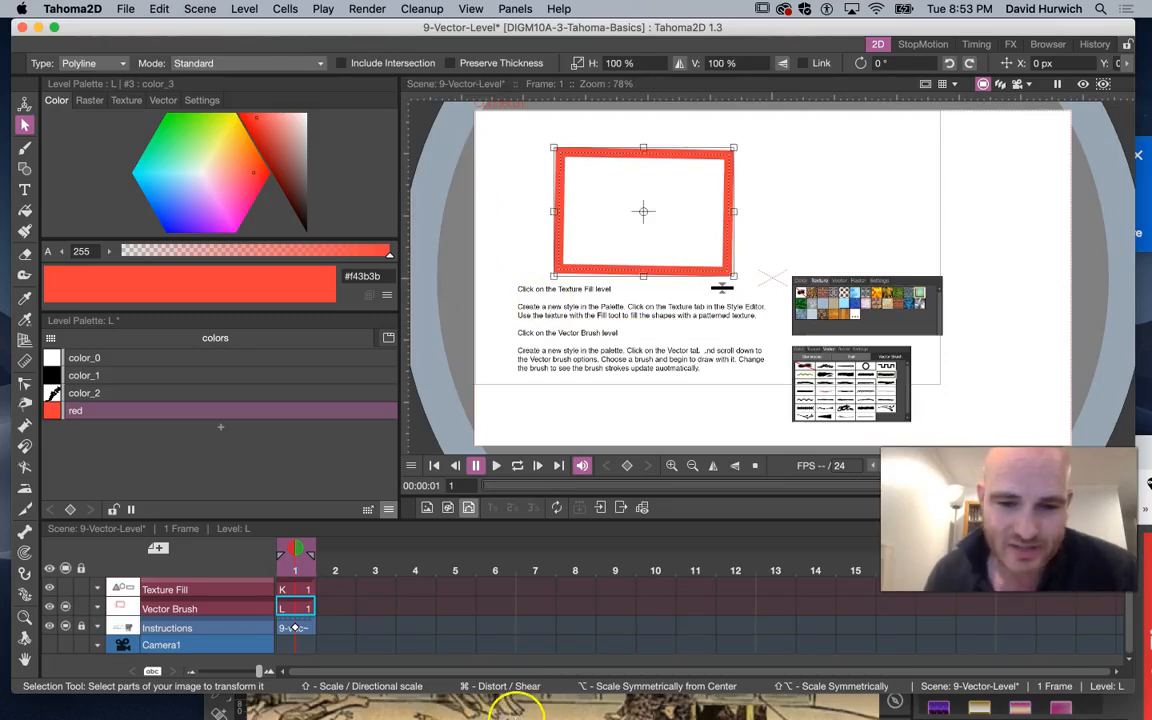
mouse_move(515, 705)
left_click(209, 688)
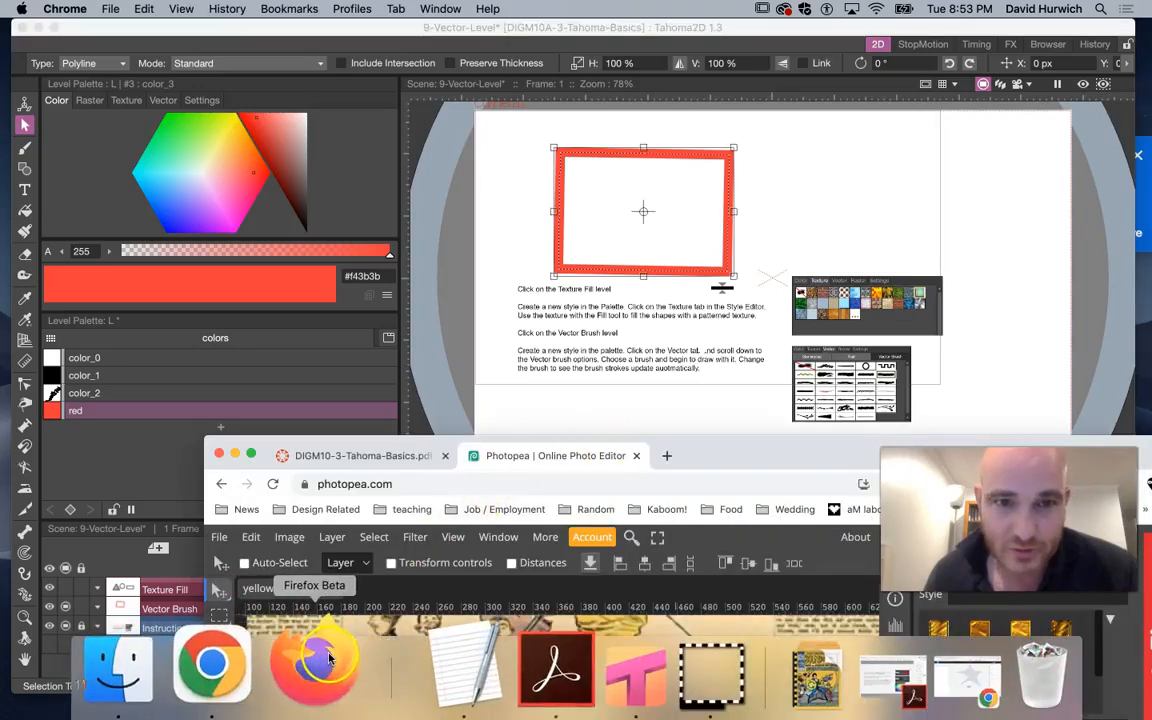
left_click(685, 377)
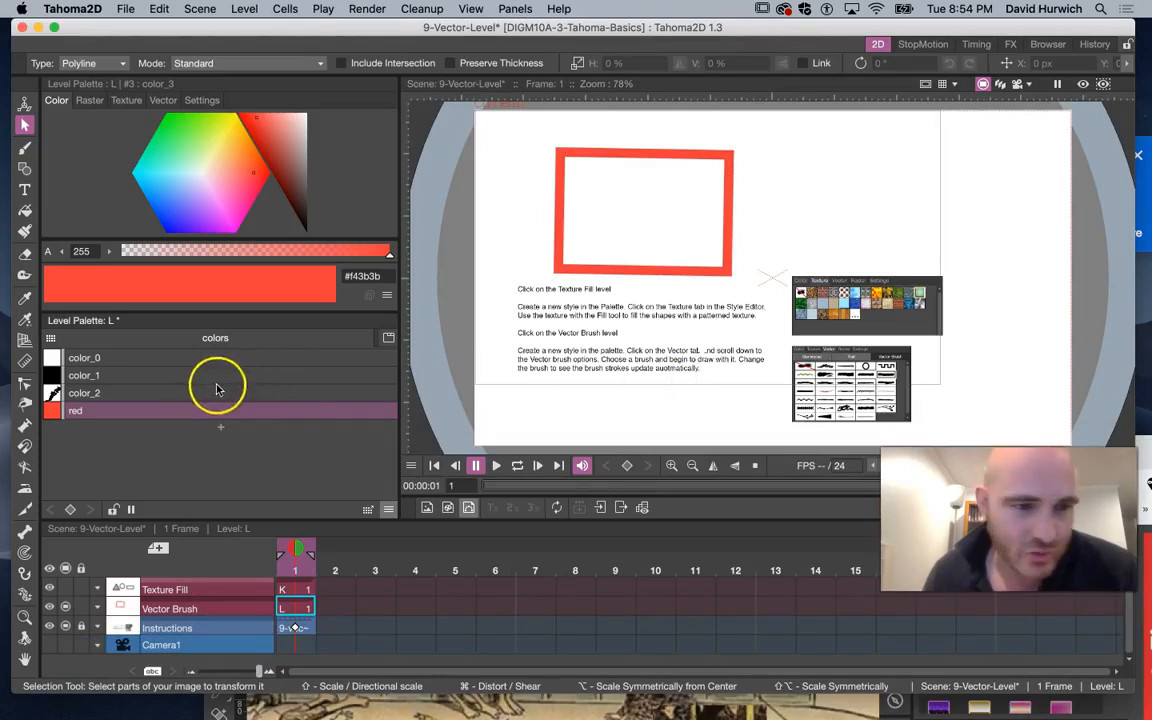
With the Control Point Editor, drag the rectangle's lower-left corner outward and its lower-right corner inward
left_click(25, 384)
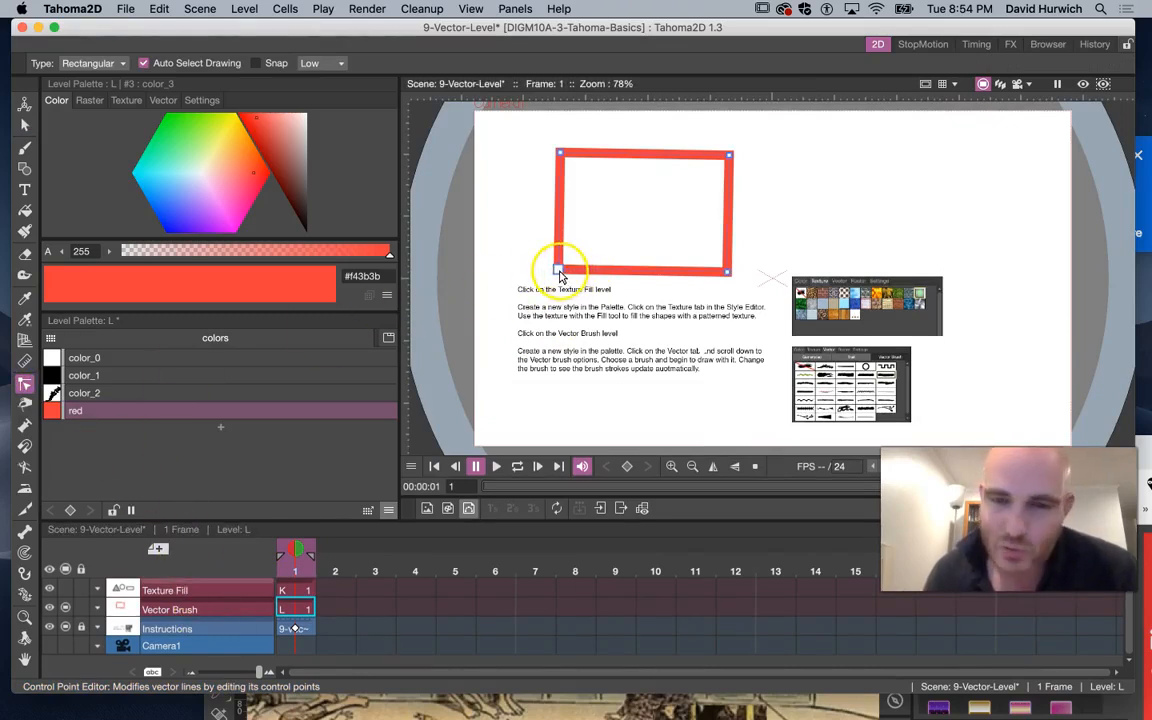
left_click_drag(558, 270, 525, 290)
left_click(722, 269)
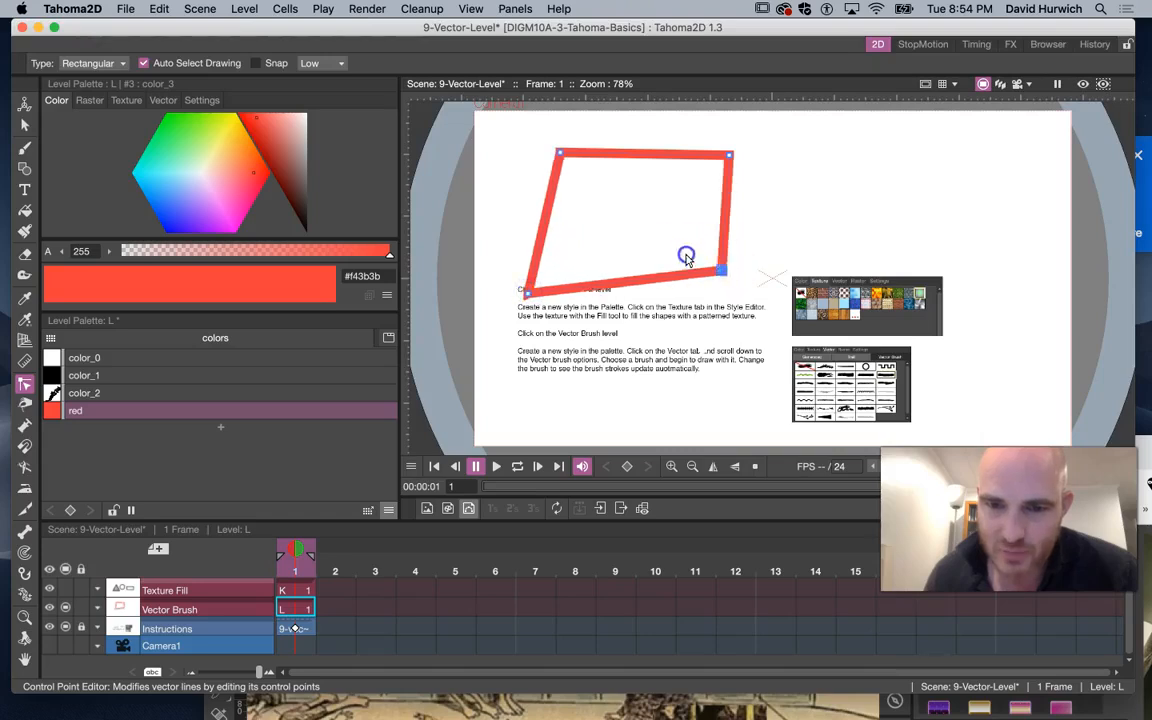
left_click_drag(722, 269, 666, 244)
Drag the upper-right corner up and outward and the upper-left corner inward to form a slanted parallelogram
left_click_drag(731, 155, 783, 131)
left_click(560, 155)
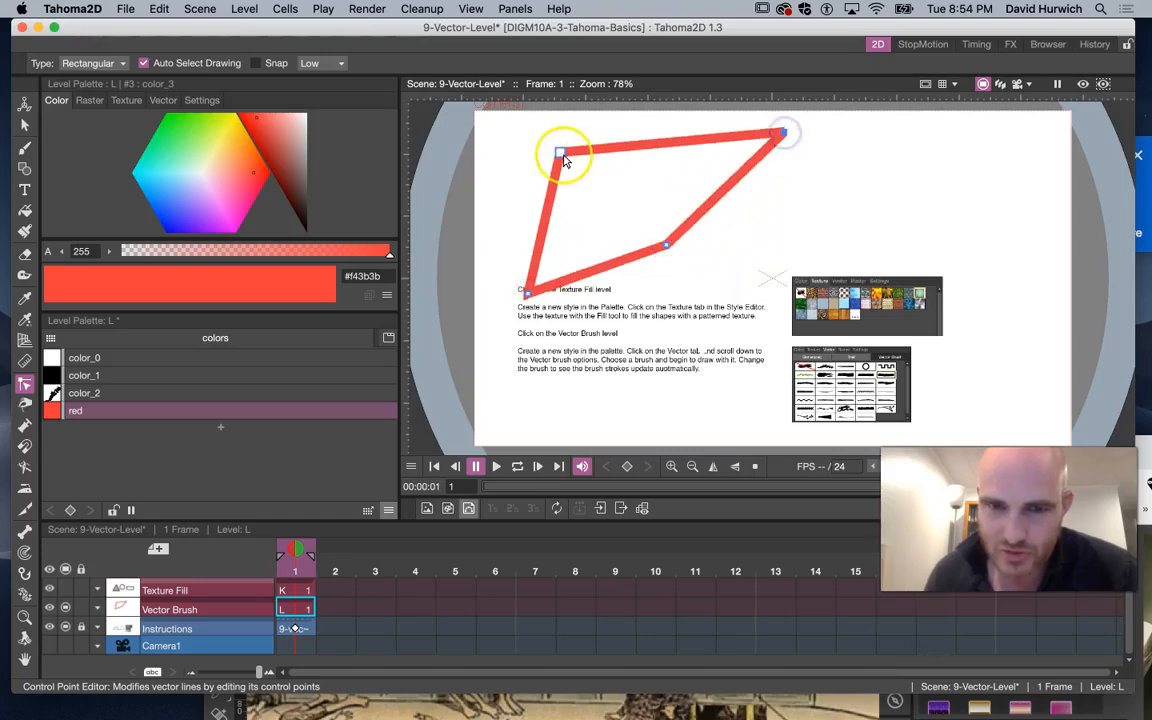
left_click_drag(564, 160, 620, 174)
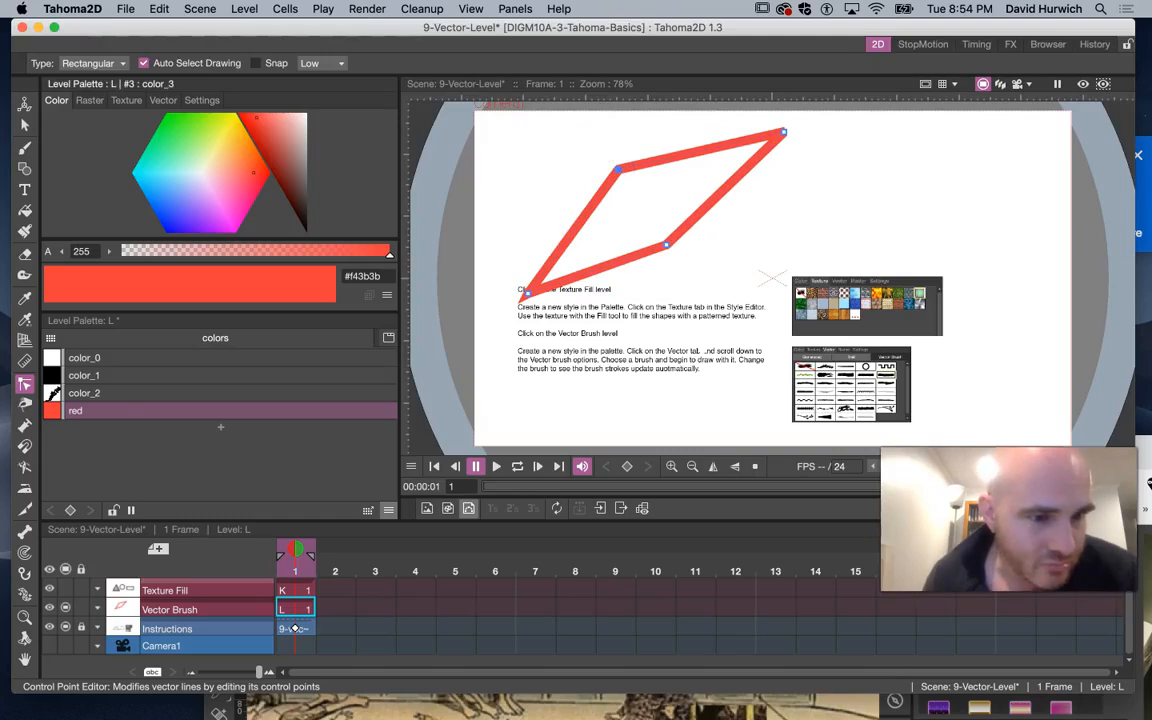
left_click(782, 134)
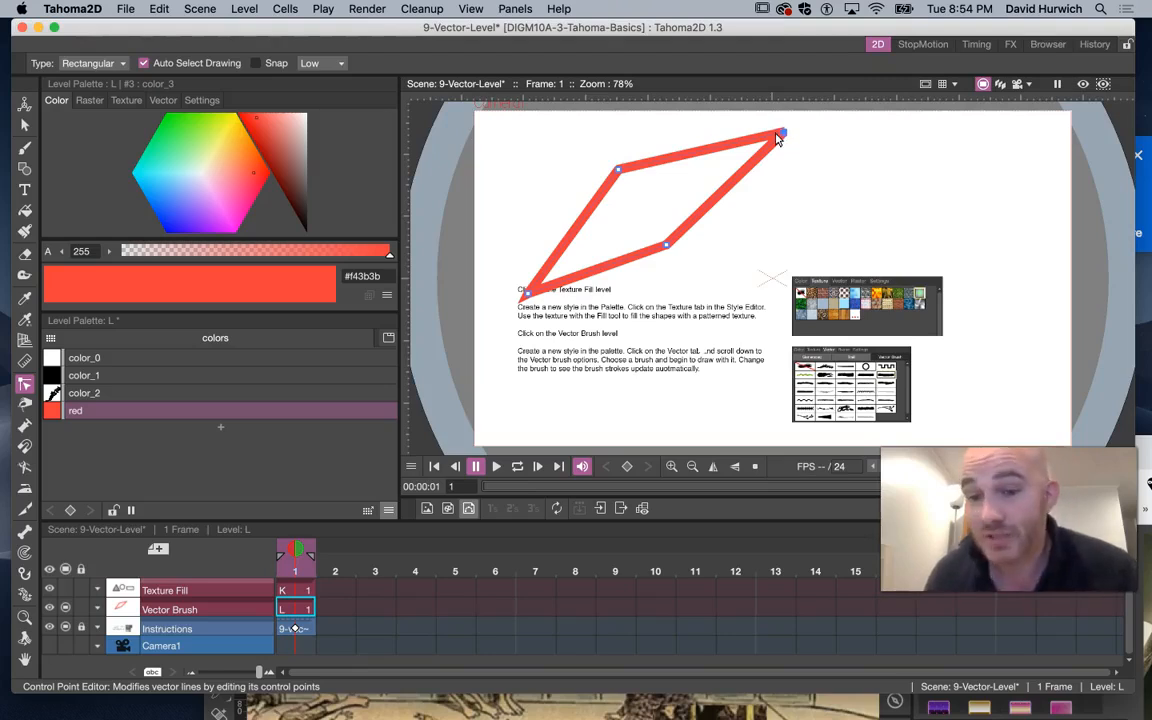
Shift the red style's color to #f4111d and paint two S-shaped strokes over the shape with the Brush tool
left_click(24, 256)
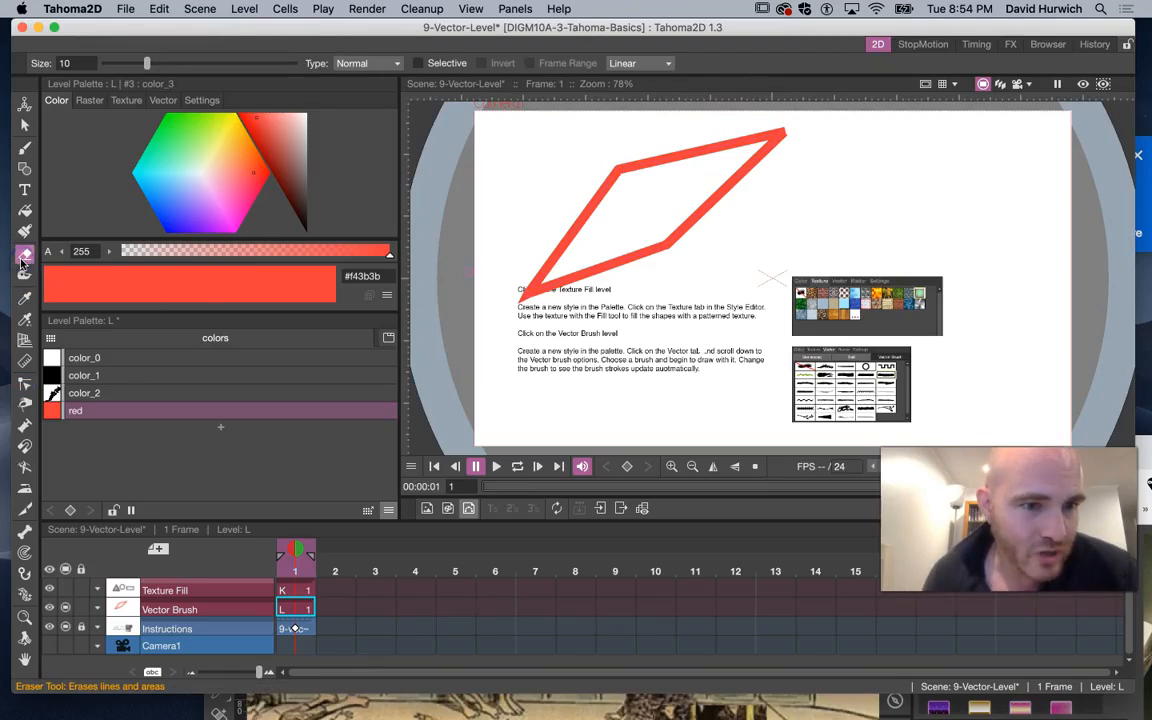
left_click_drag(185, 211, 264, 177)
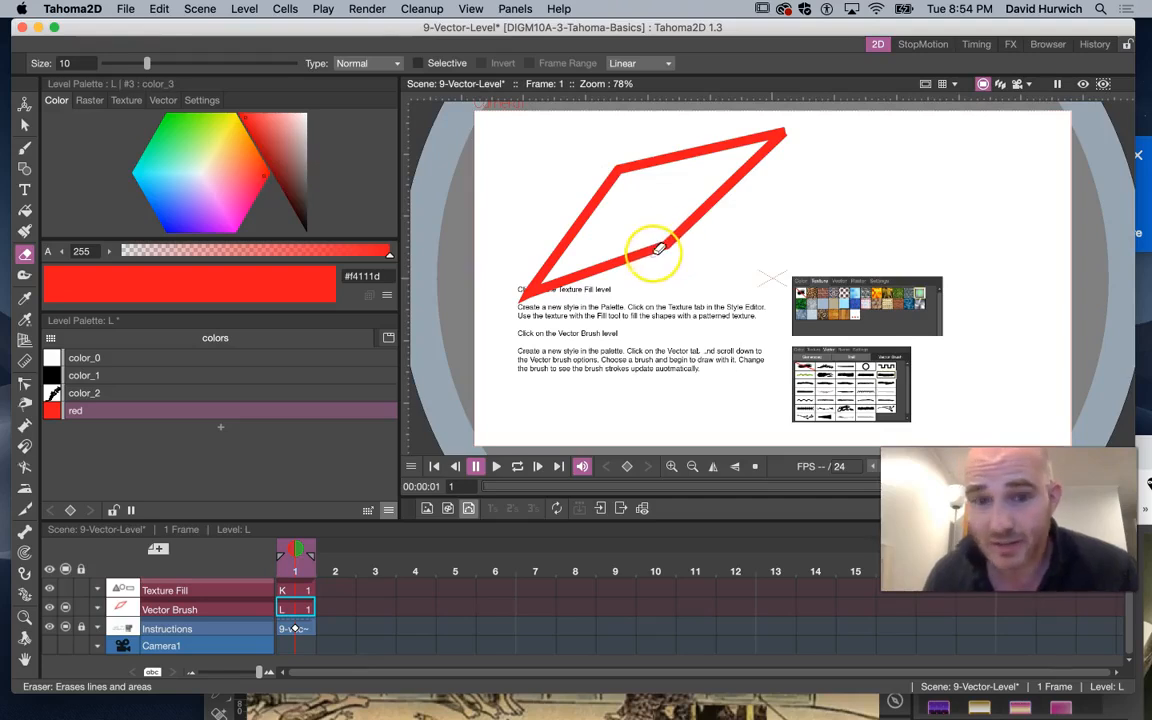
left_click(25, 148)
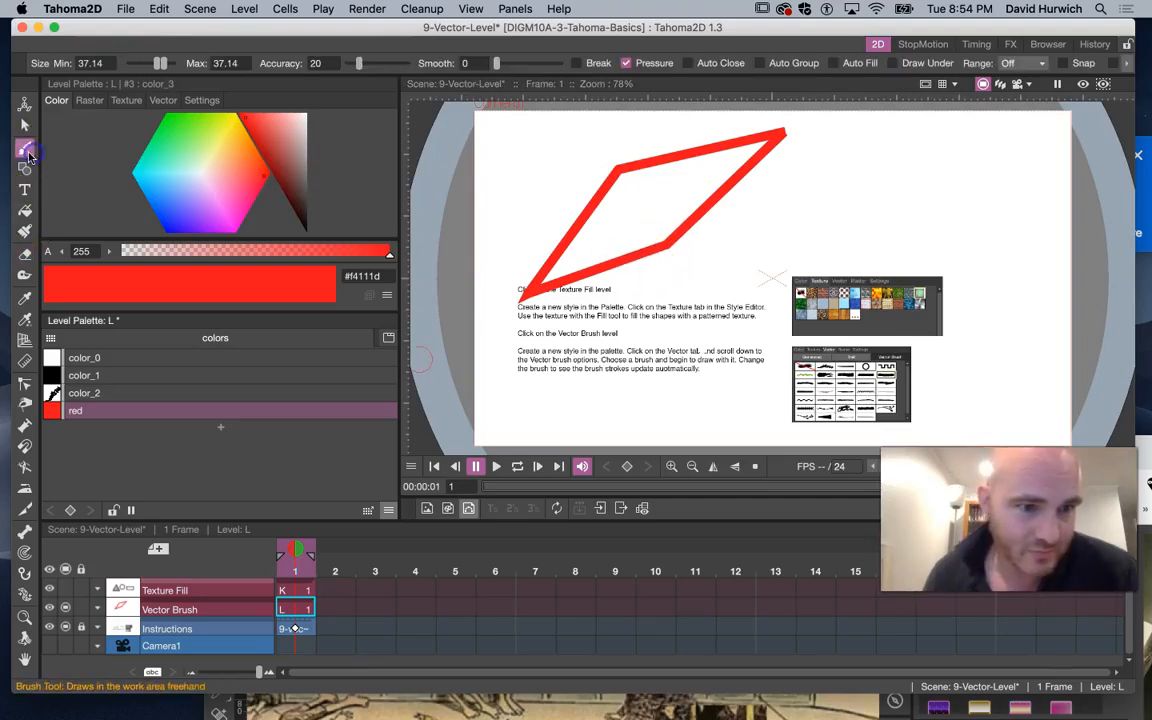
mouse_move(728, 288)
left_mouse_down()
mouse_move(625, 420)
mouse_move(548, 368)
left_mouse_up()
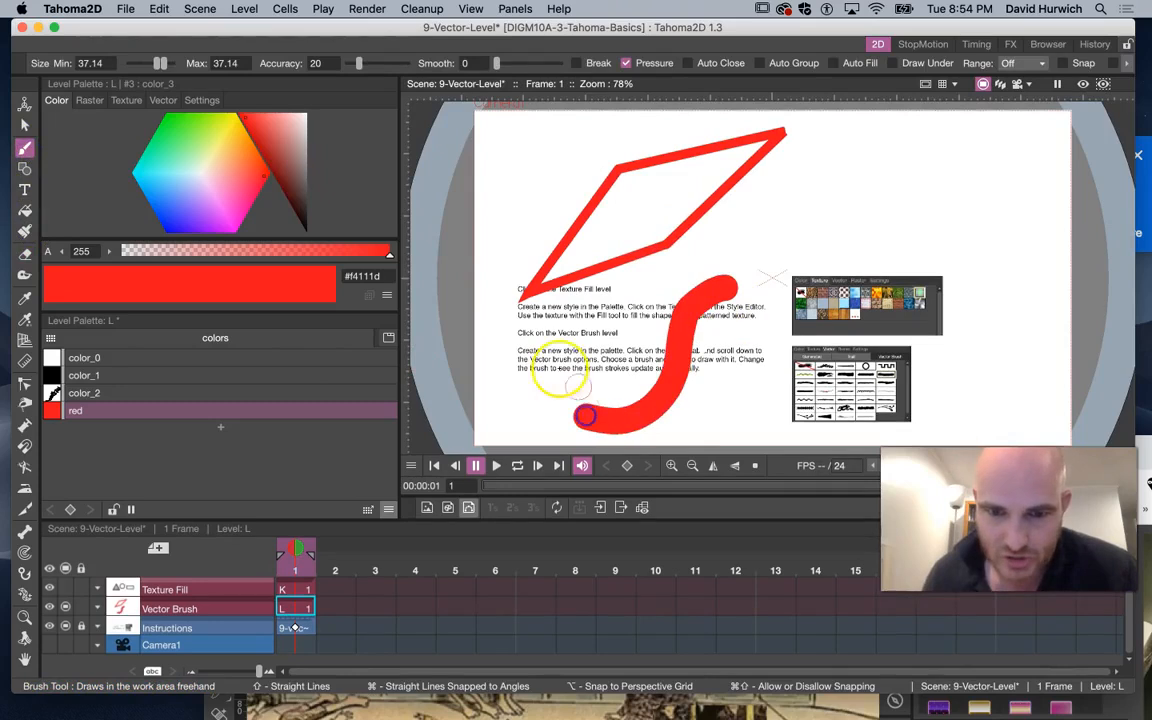
left_click_drag(647, 274, 725, 228)
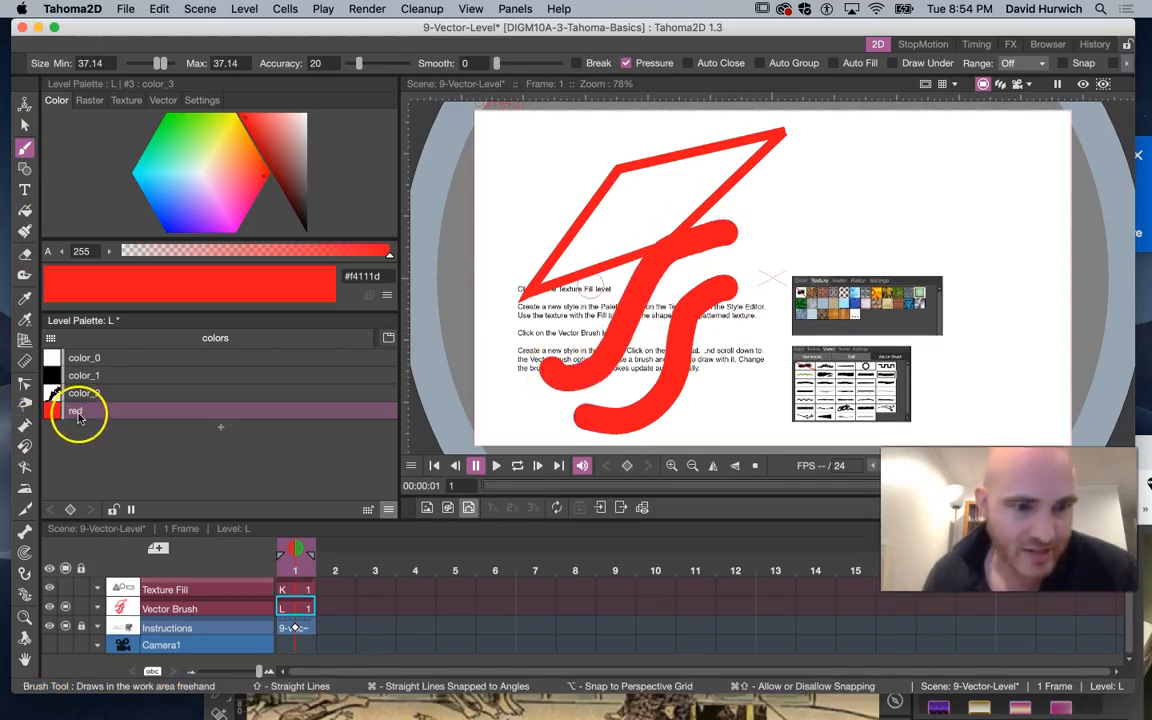
Recolor the red style to purple #c560f4, then add a new palette style color_4 with the Fill tool active
left_click(207, 209)
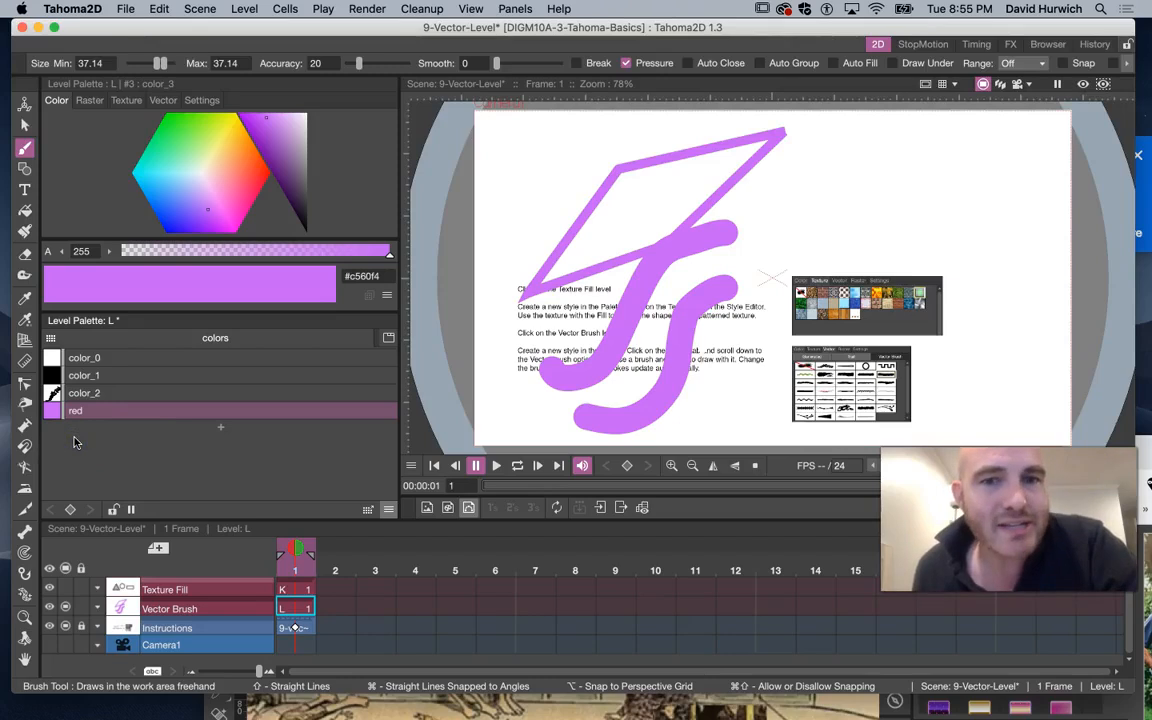
left_click(25, 210)
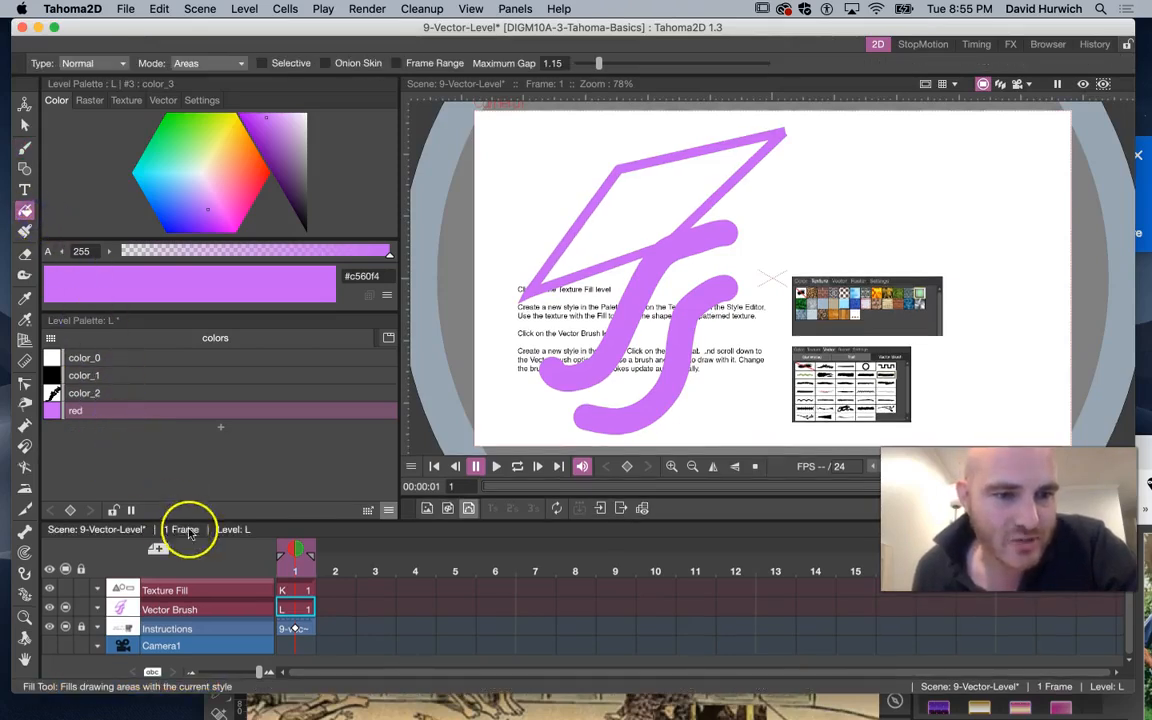
left_click(221, 427)
Set color_4 to pale yellow #f4f2ab and fill the parallelogram, then undo the fill and color change
left_click_drag(186, 128, 212, 157)
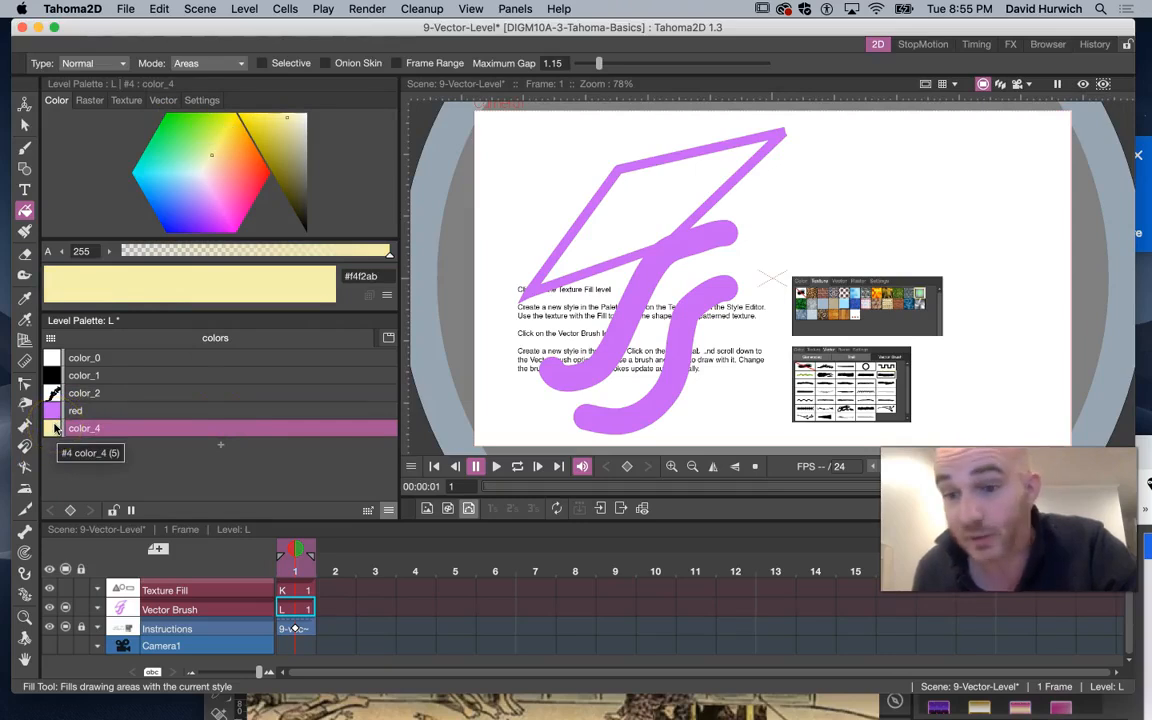
left_click(610, 205)
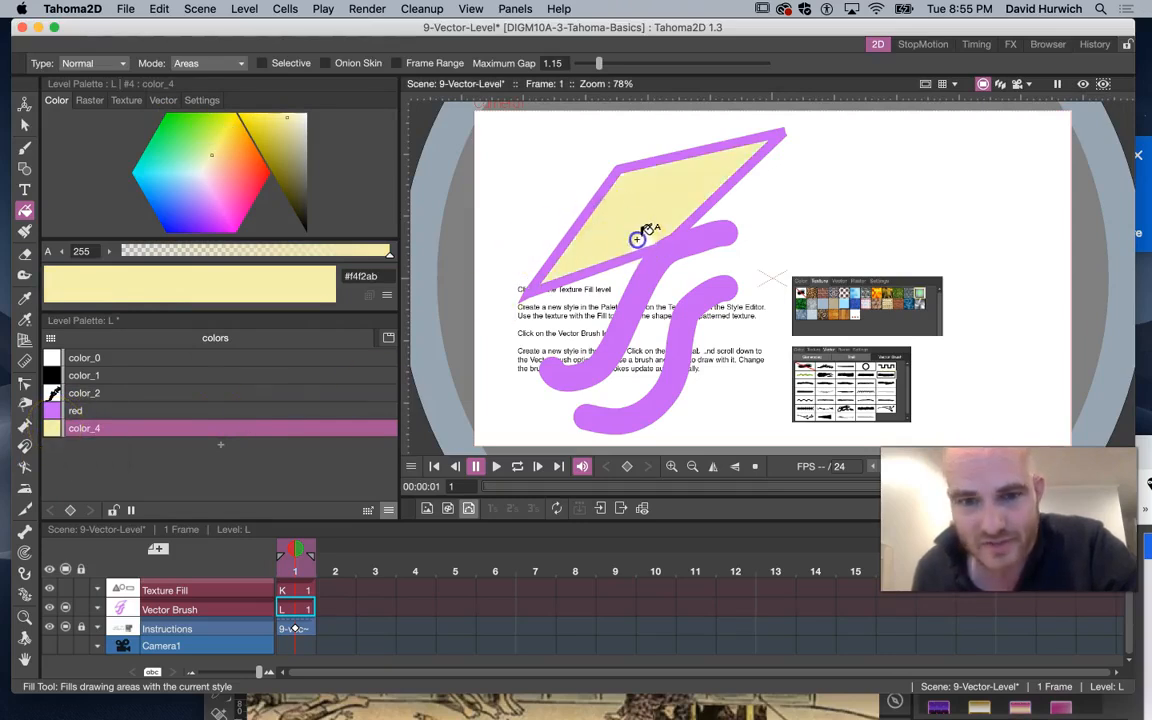
left_click(660, 190)
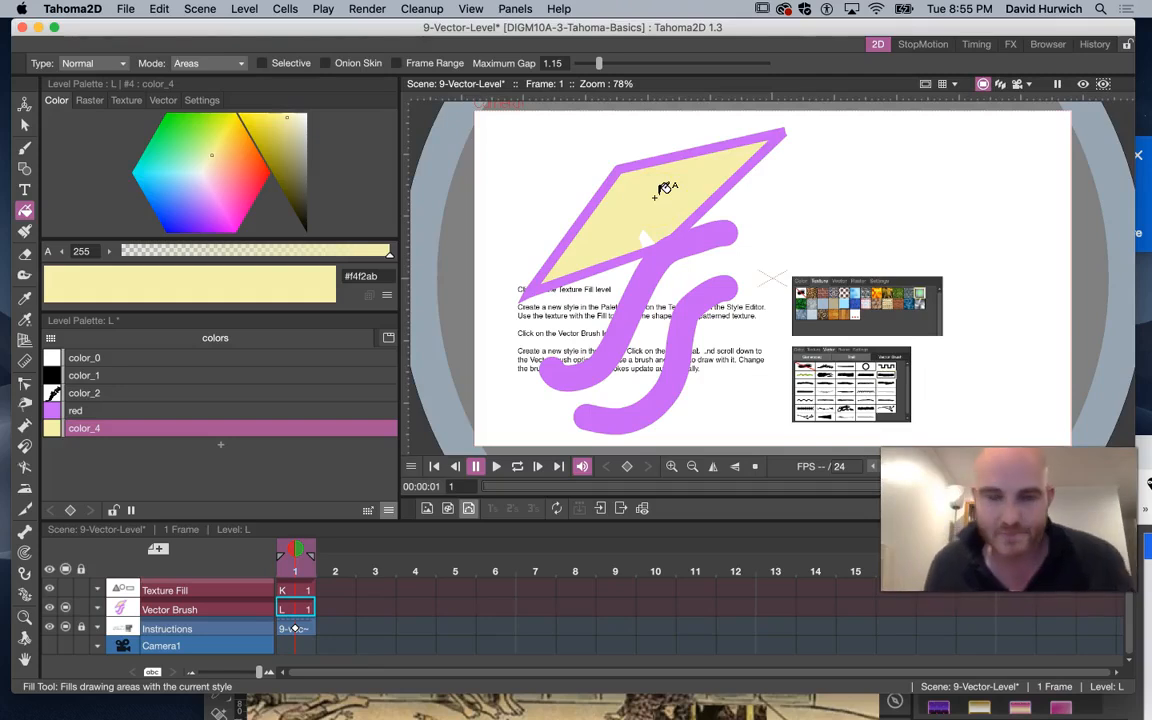
left_click(498, 166)
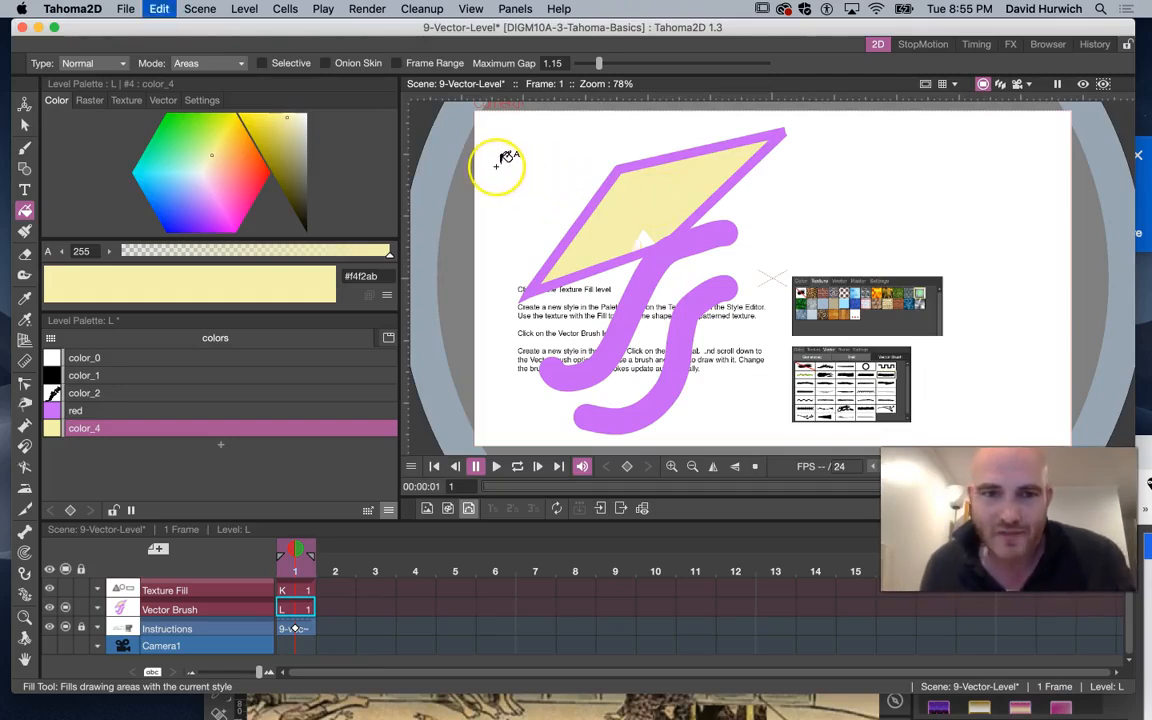
key("super+z")
key("super+z")
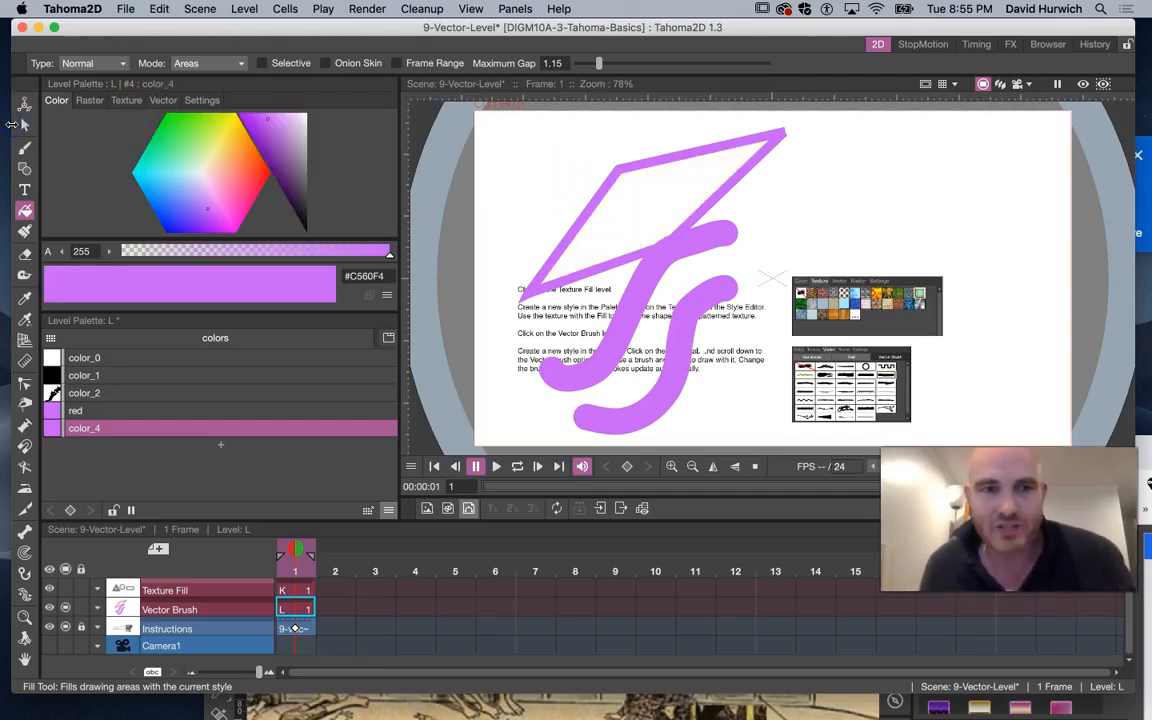
Give color_4 a sandy stone texture and fill the parallelogram's interior with it
left_click(124, 101)
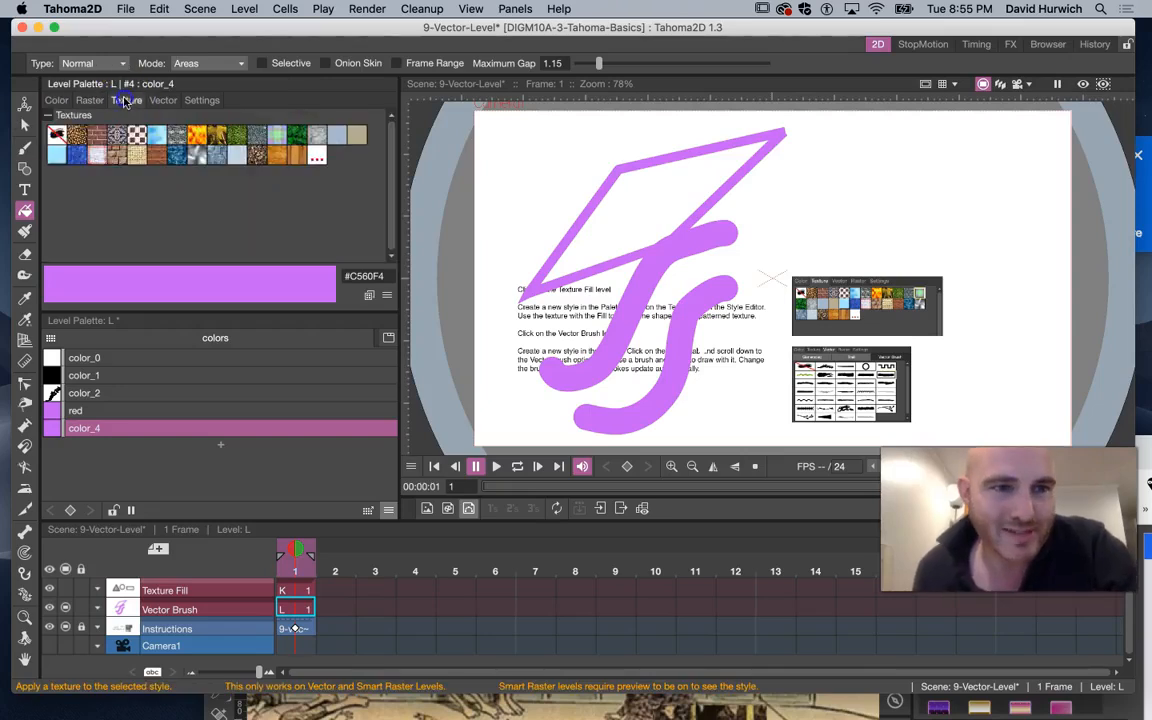
left_click(317, 140)
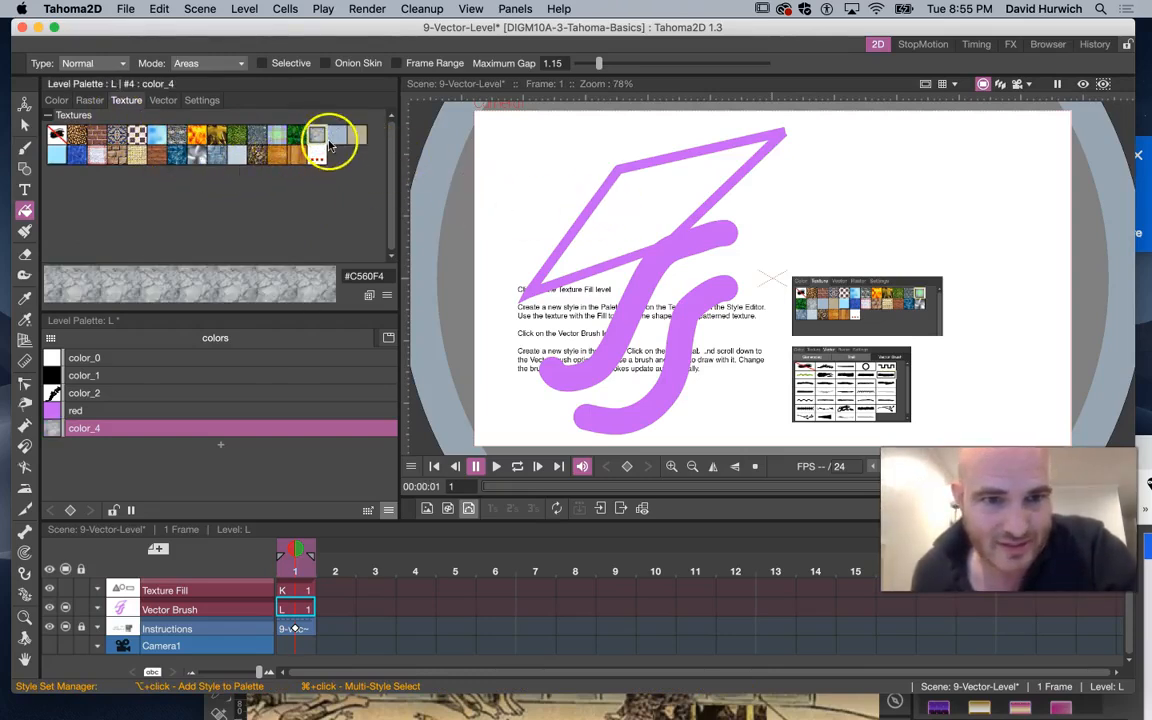
left_click(640, 205)
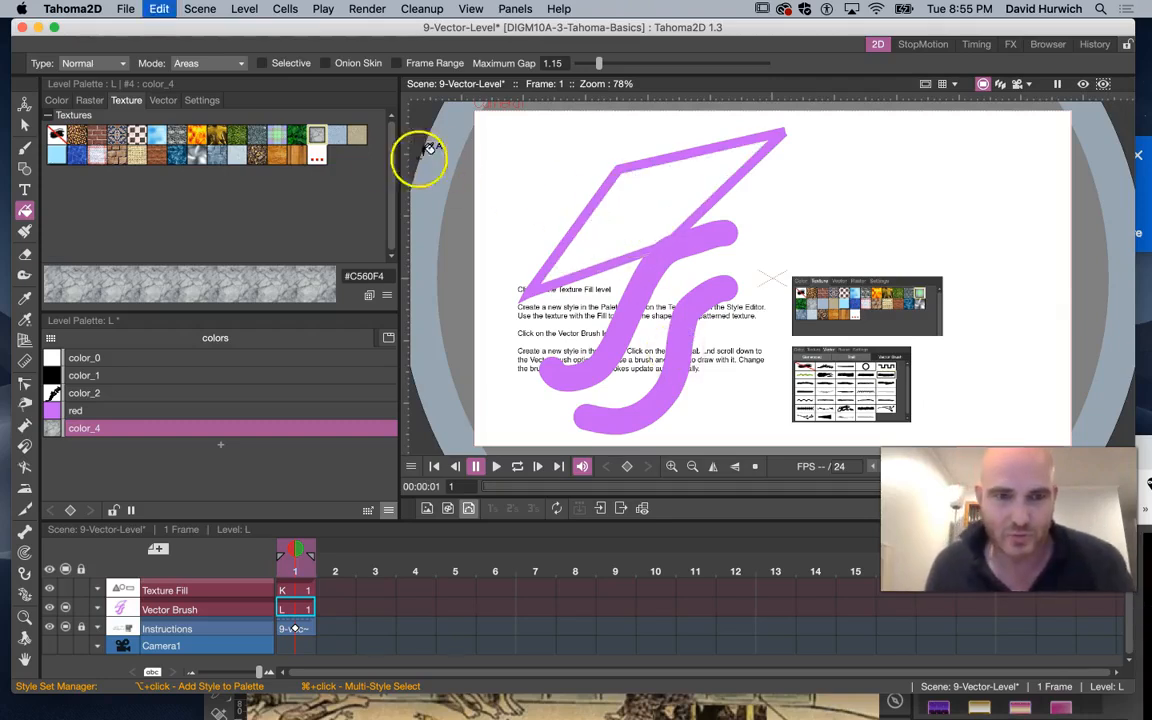
left_click(357, 135)
left_click(607, 201)
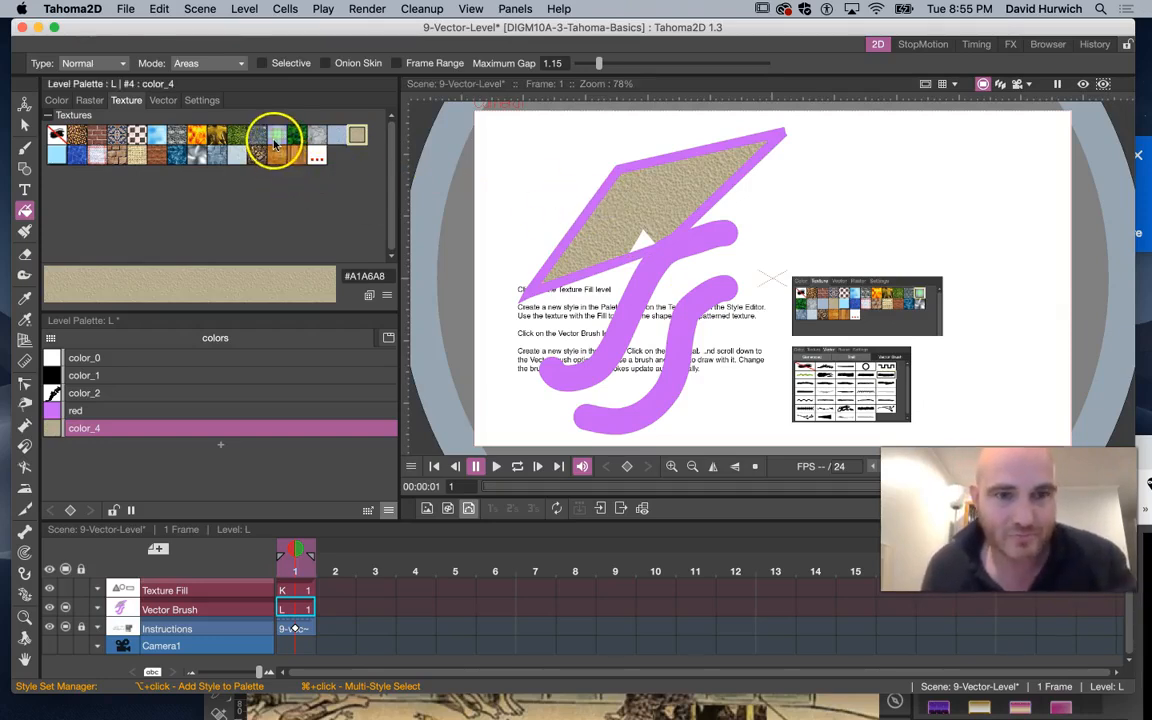
Switch color_4 to the plaid texture and fill the parallelogram's interior areas
left_click(276, 138)
left_click(609, 195)
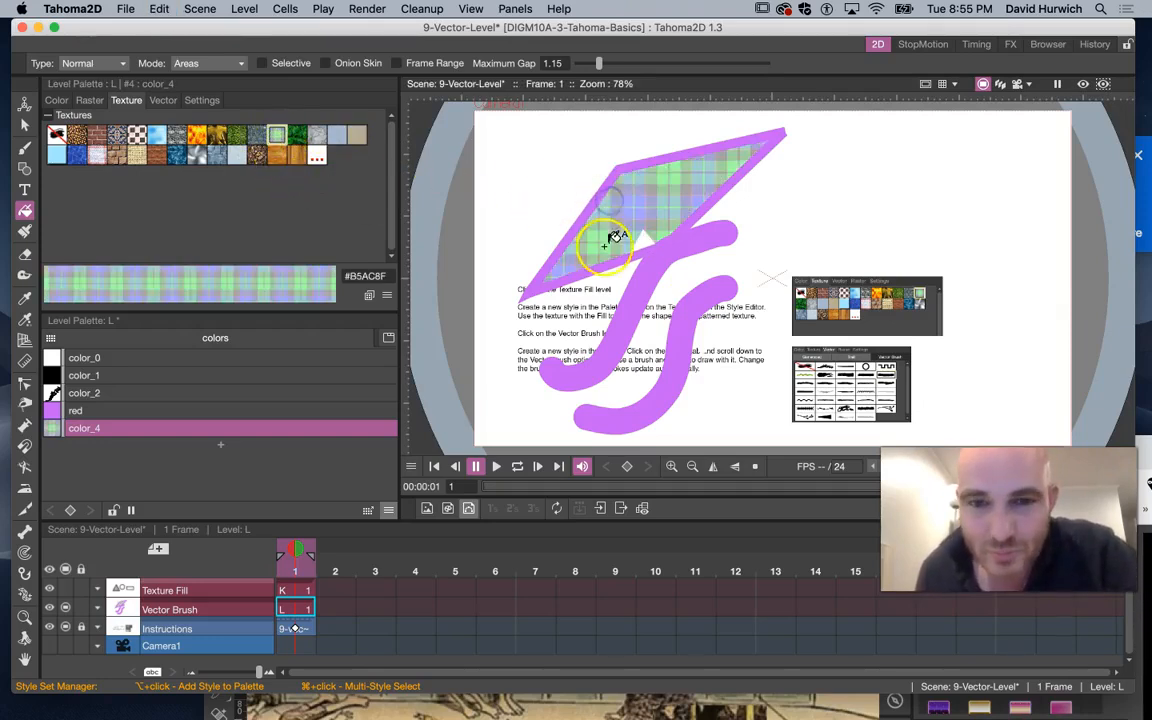
left_click(640, 242)
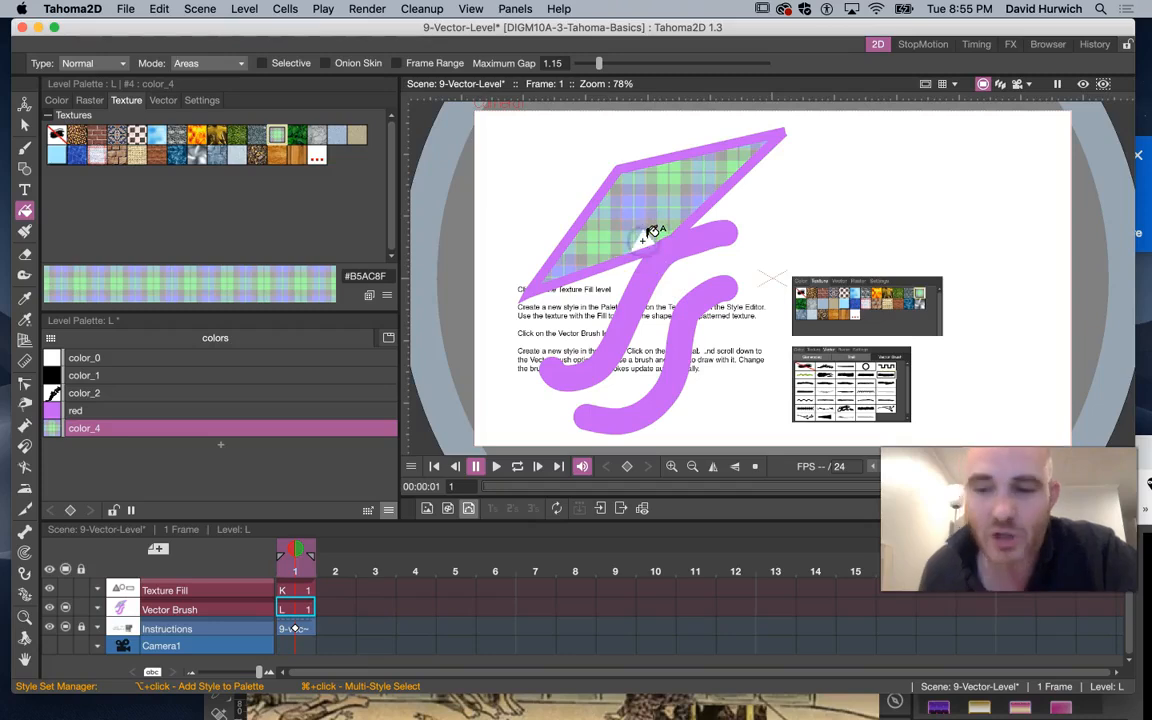
Try loading a custom texture file for color_4 from the Tahoma2D library textures folder
left_click(317, 156)
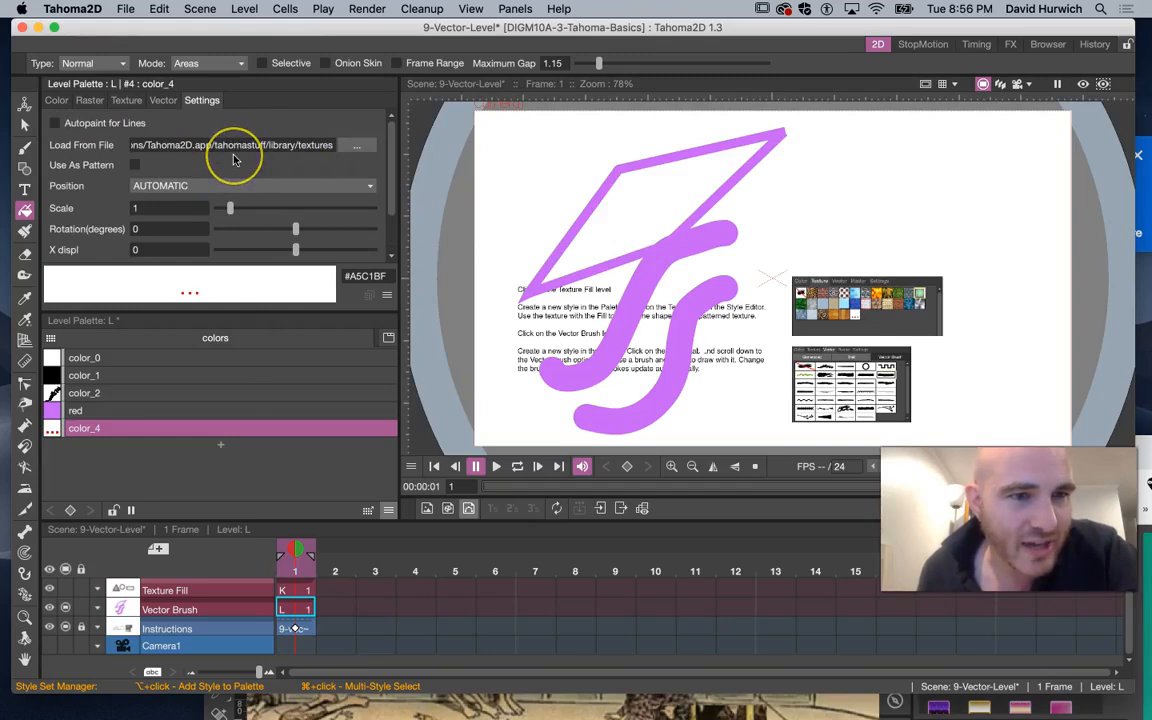
left_click(358, 146)
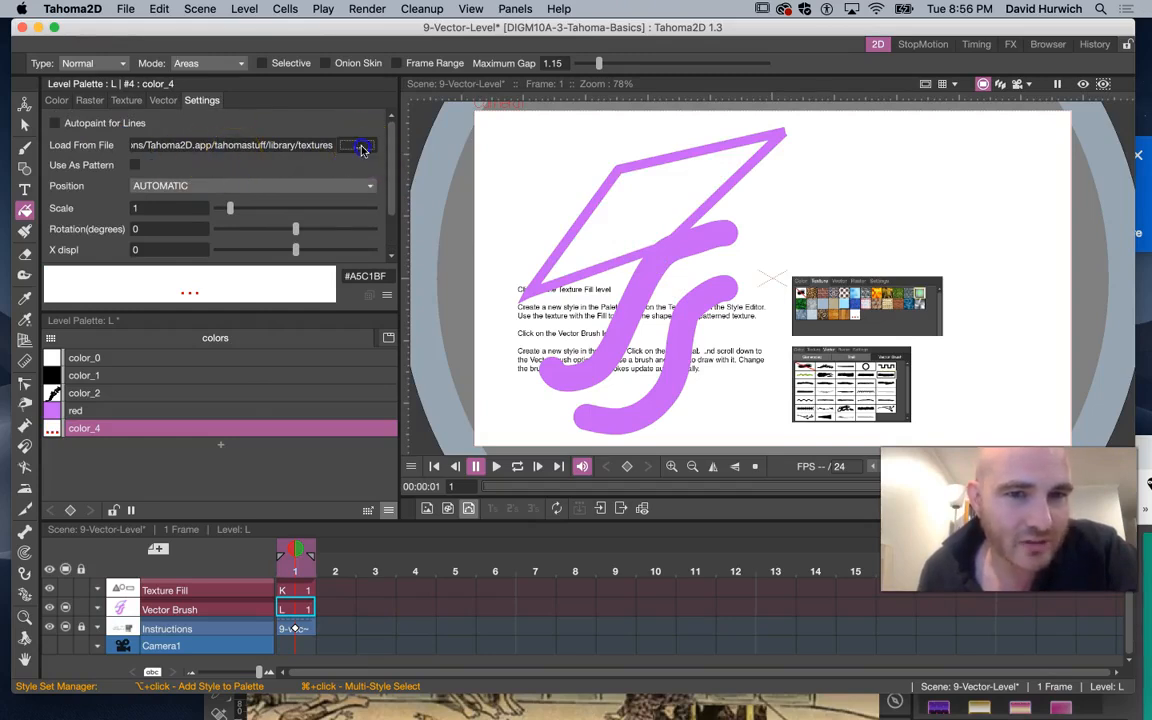
scroll(724, 349, "down", 2)
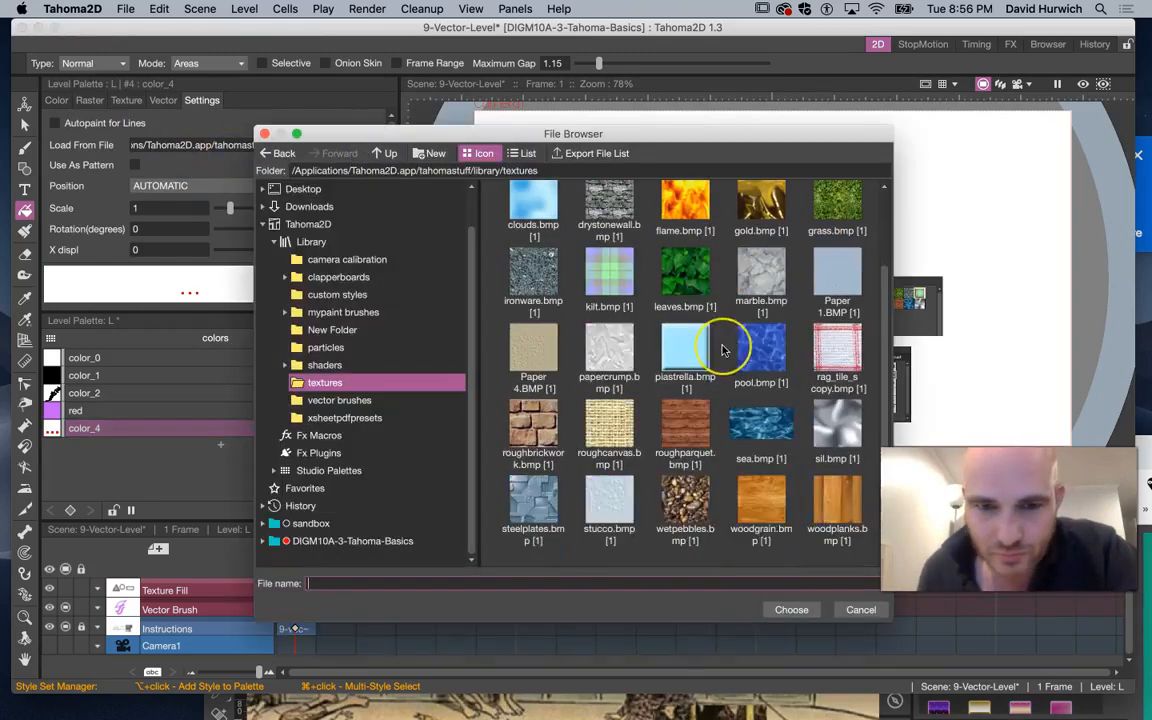
scroll(724, 349, "up", 2)
scroll(724, 349, "down", 2)
scroll(724, 349, "up", 2)
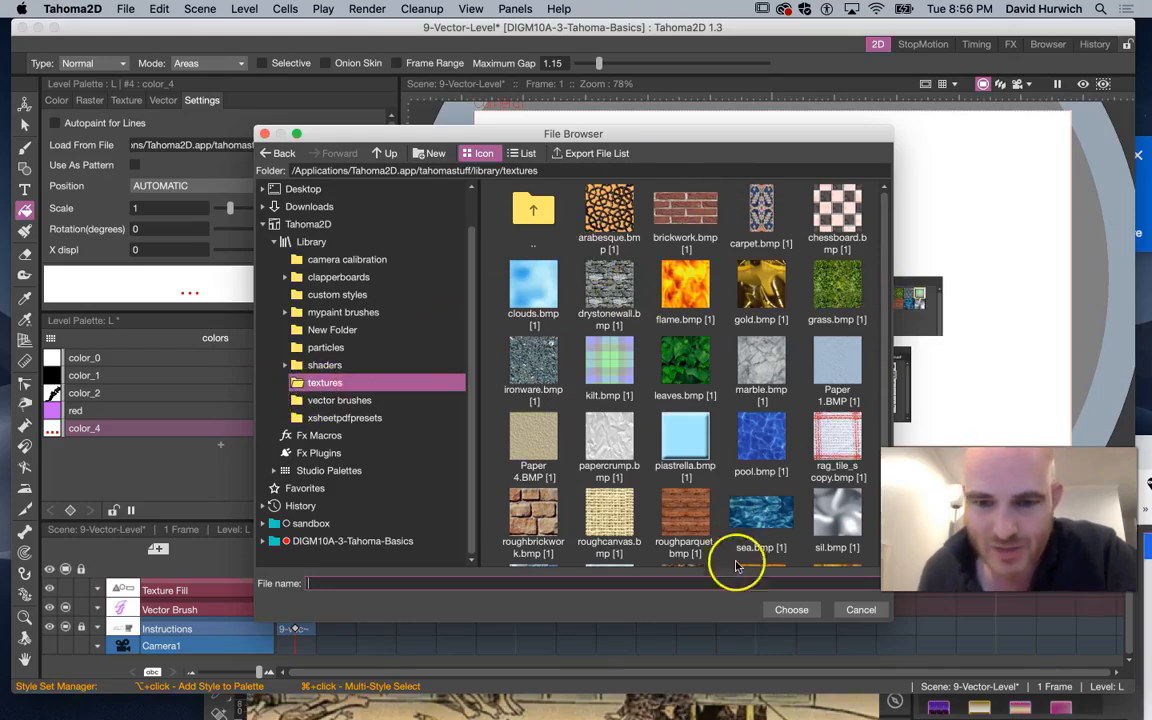
left_click(792, 612)
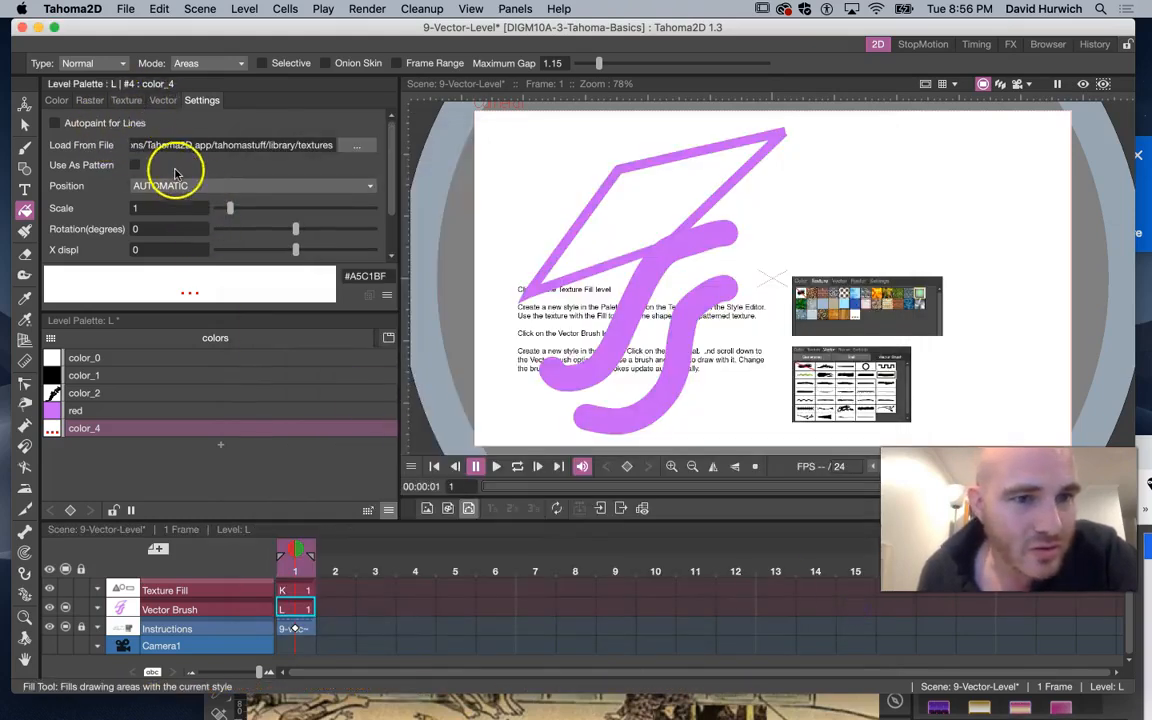
Give color_4 the chessboard texture and fill the parallelogram's interior with it
left_click(126, 100)
left_click(136, 134)
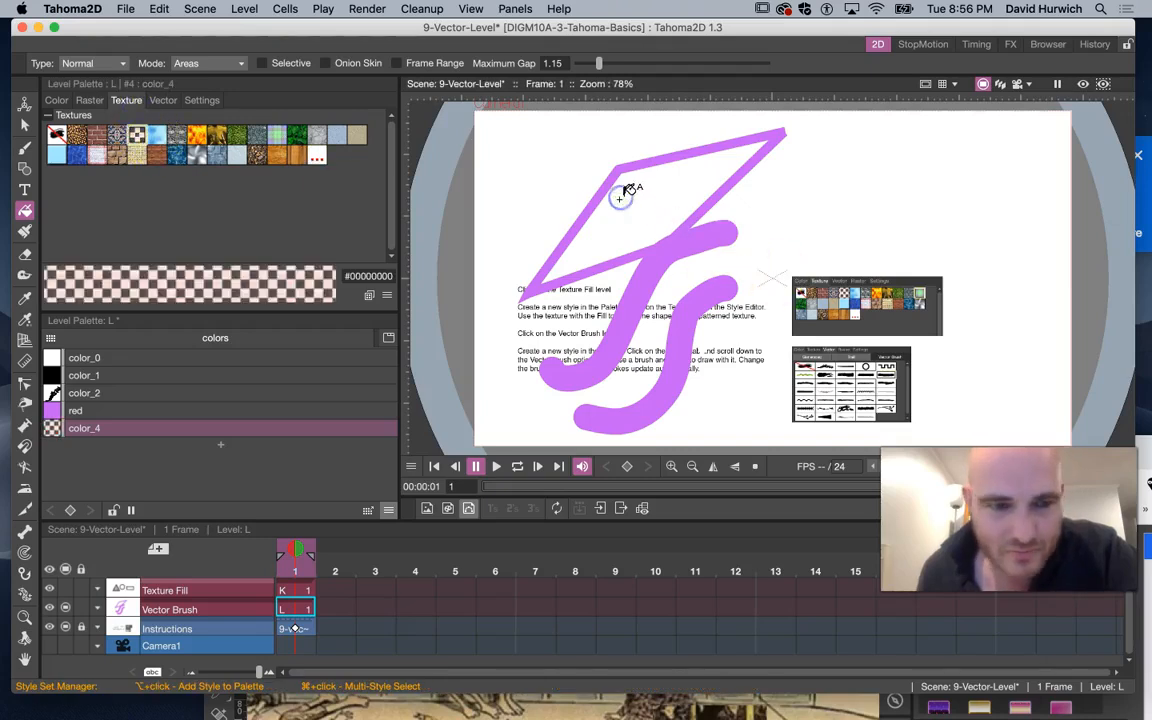
left_click(203, 605)
left_click(648, 214)
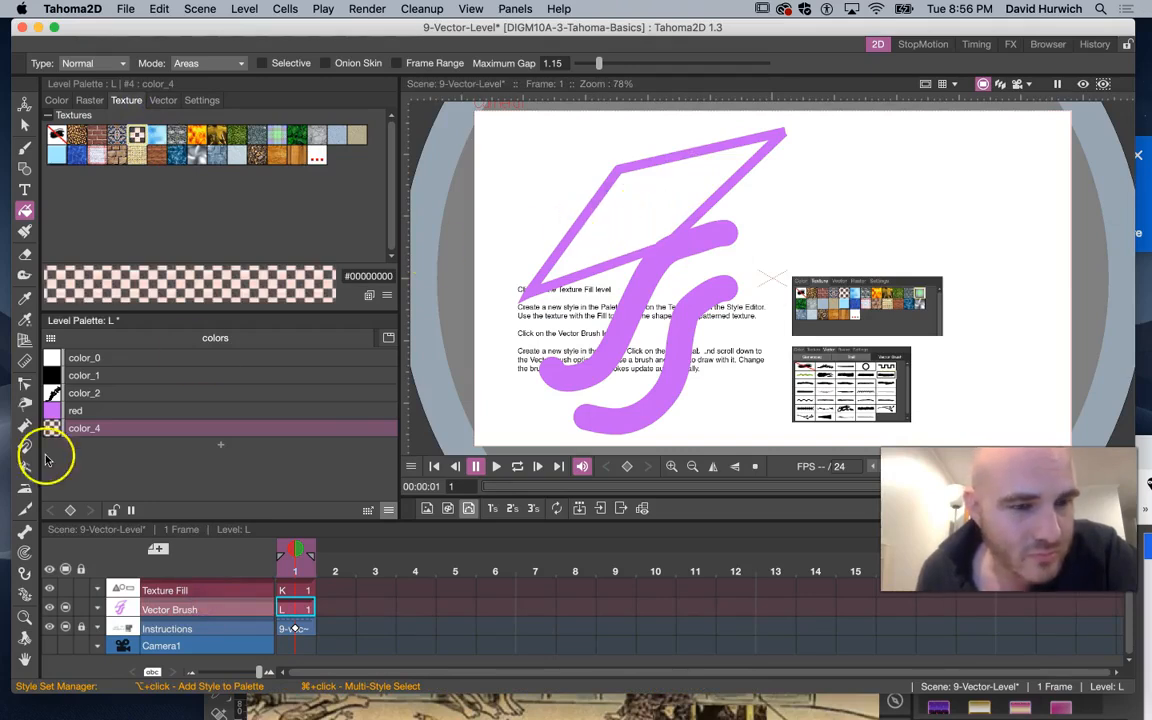
Fill the parallelogram with the purple red style, then refill it with color_4
left_click(78, 410)
left_click(588, 205)
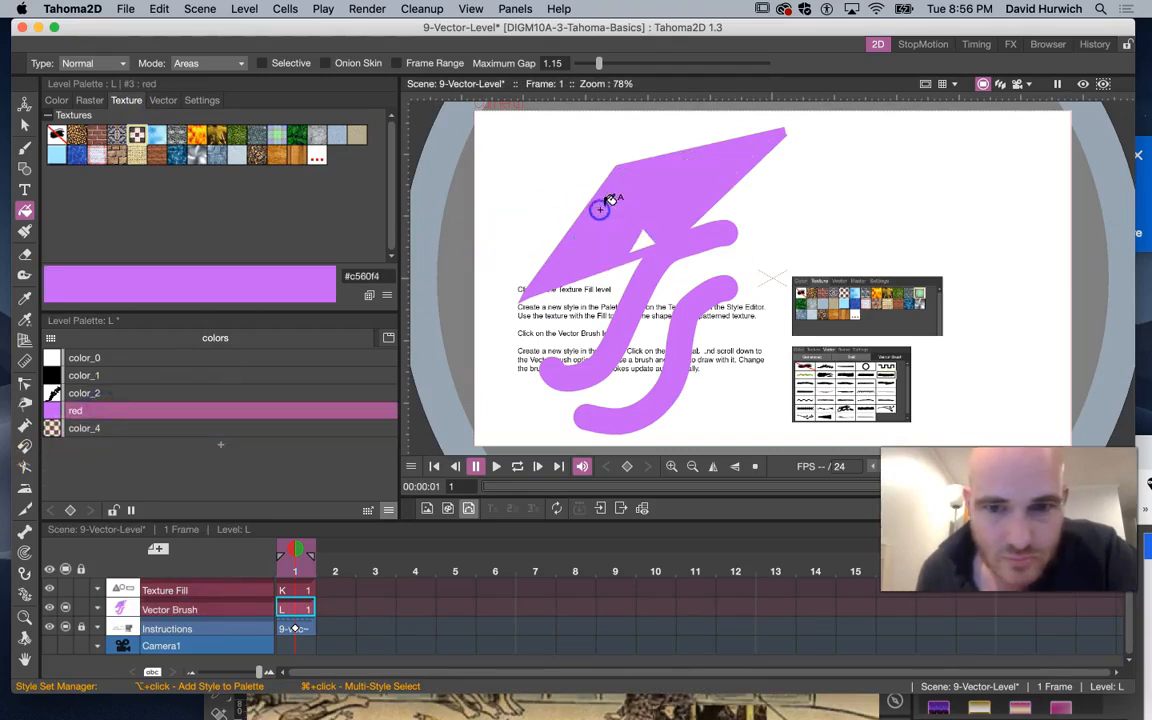
left_click(121, 426)
left_click(586, 244)
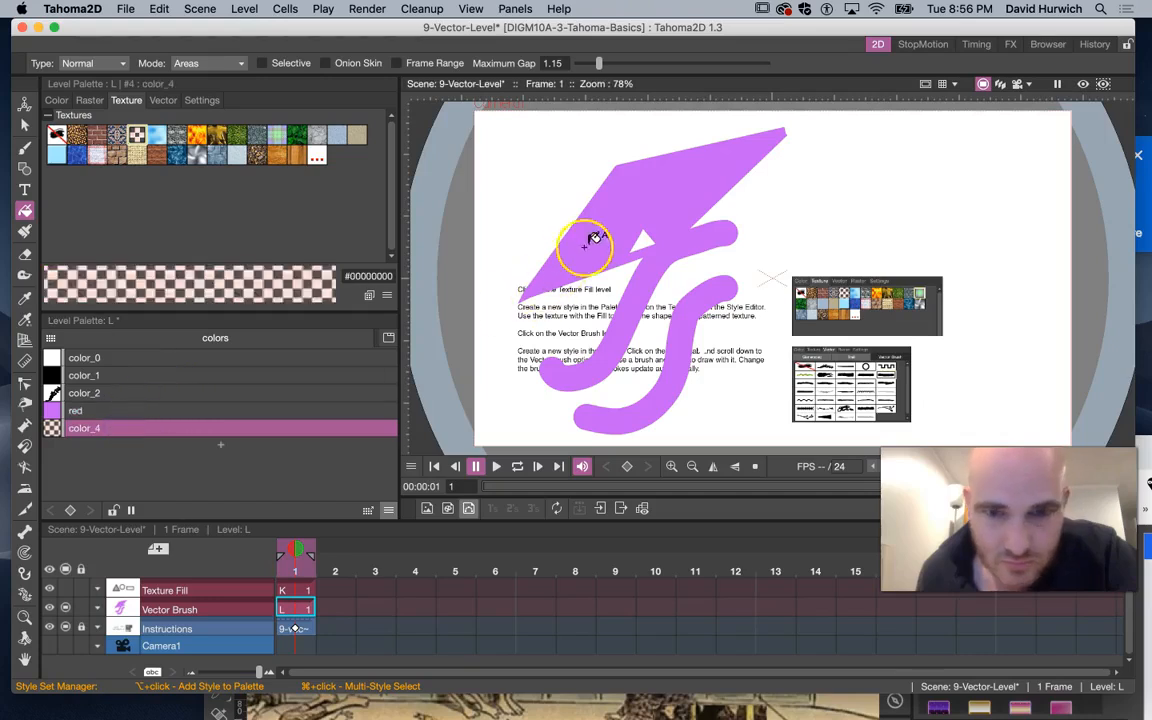
Switch color_4's texture through wood planks, chessboard and finally gold to update the parallelogram fill
left_click(296, 155)
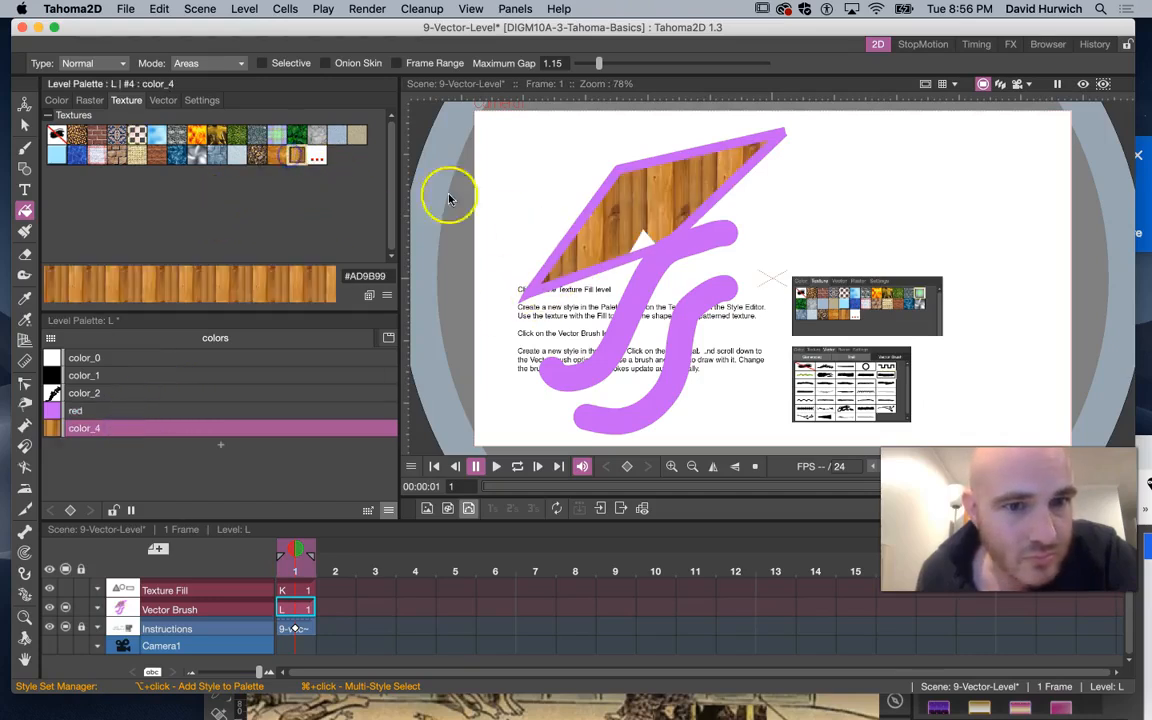
left_click(134, 138)
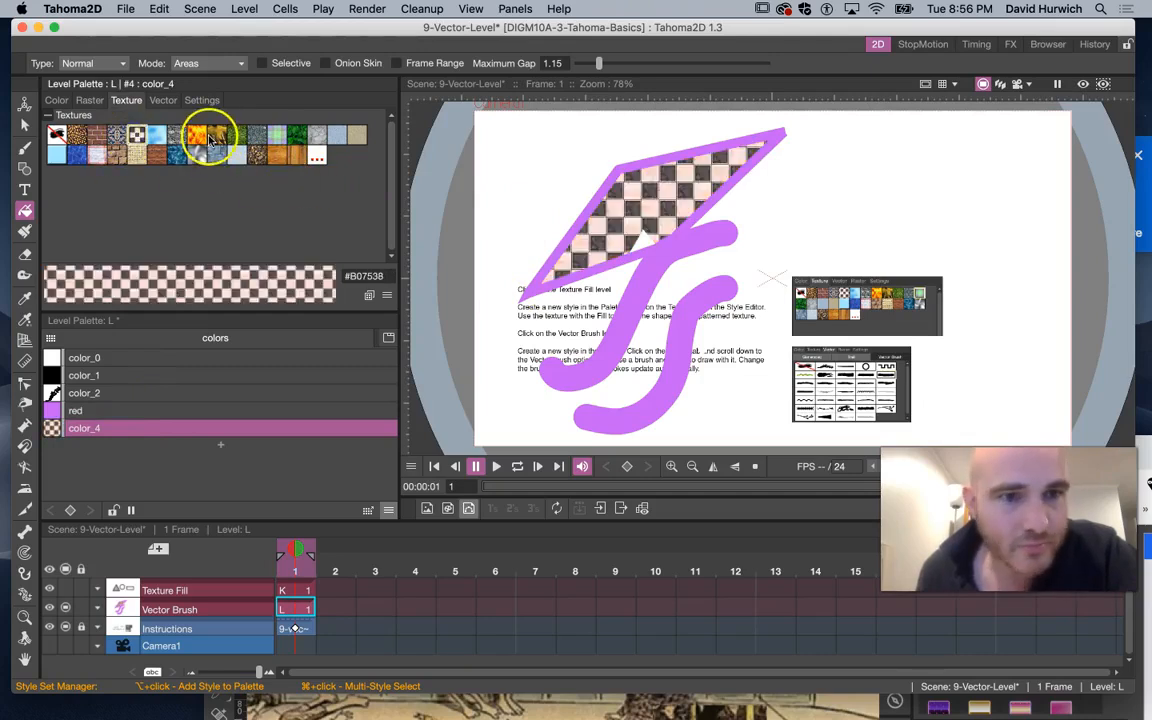
left_click(212, 137)
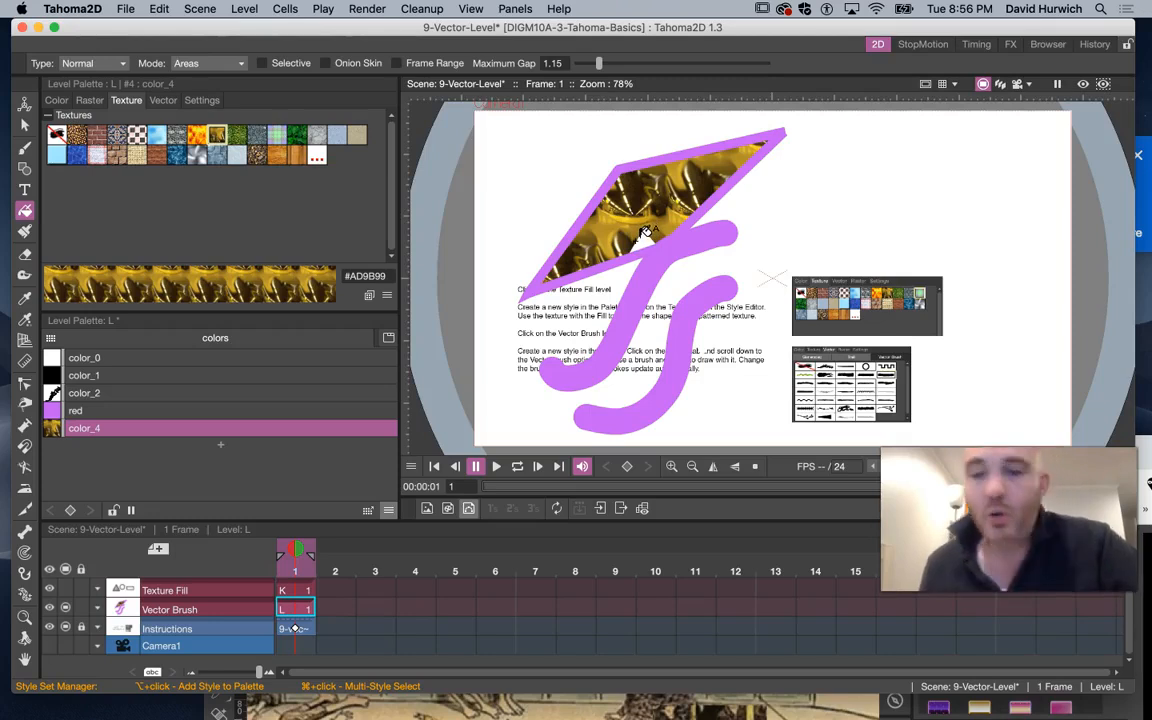
Browse the raster brush styles available in the style editor
left_click(89, 100)
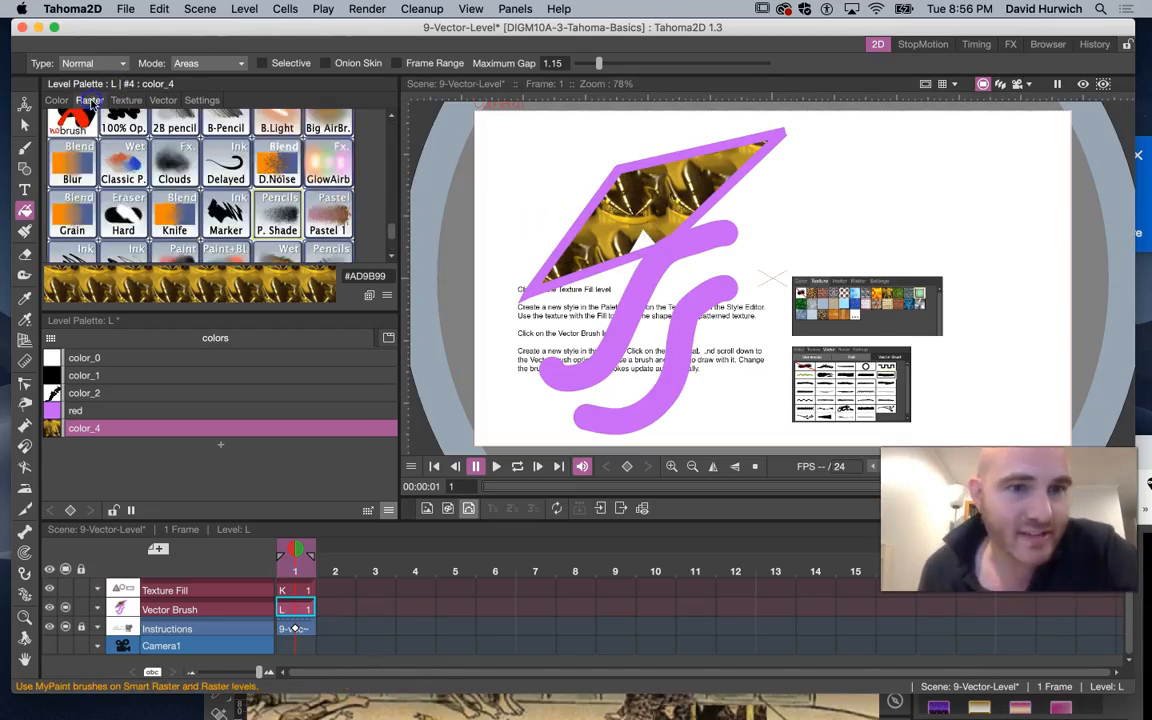
scroll(170, 232, "up", 10)
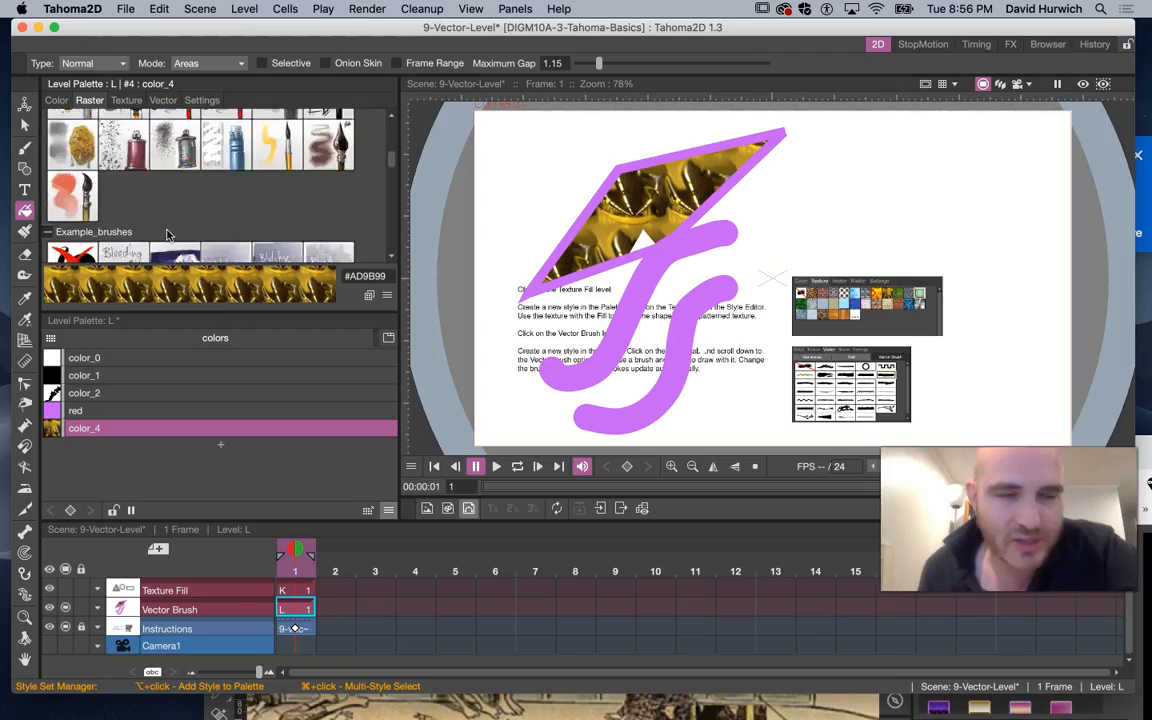
scroll(168, 235, "down", 5)
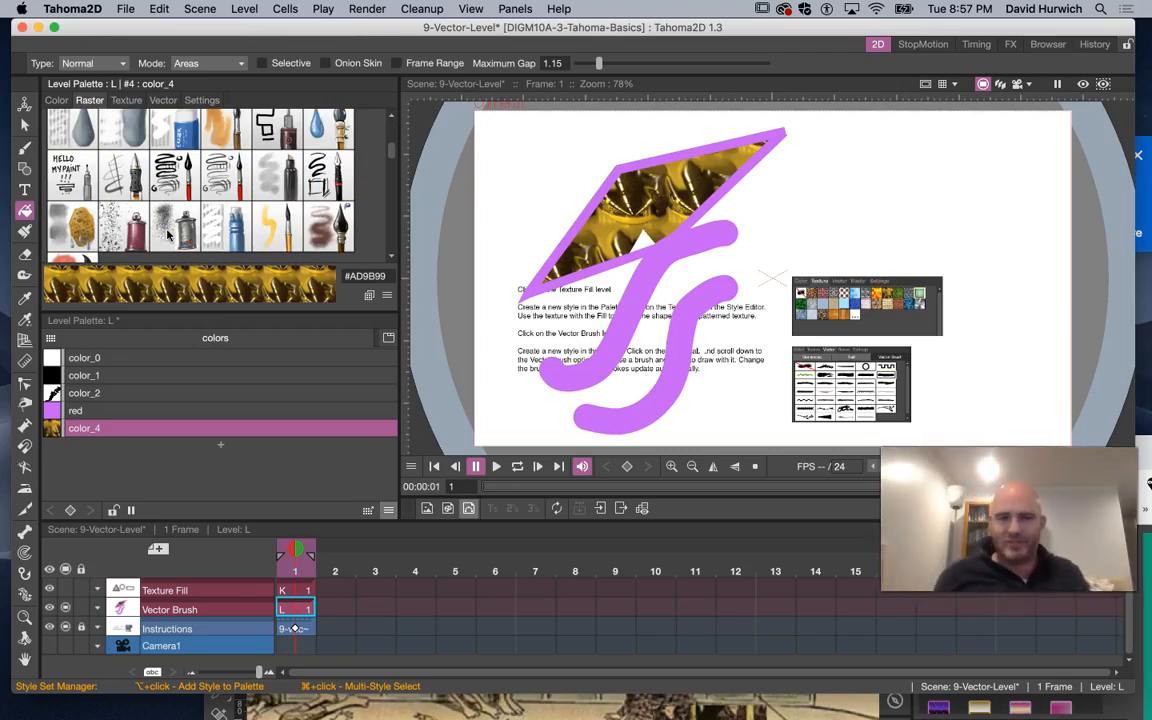
Delete the Vector Brush and Texture Fill columns from the timeline
left_click(198, 597)
key("Delete")
left_click(200, 590)
key("Delete")
Create a new Vector Level named M
left_click(158, 549)
left_click(524, 411)
left_click(522, 443)
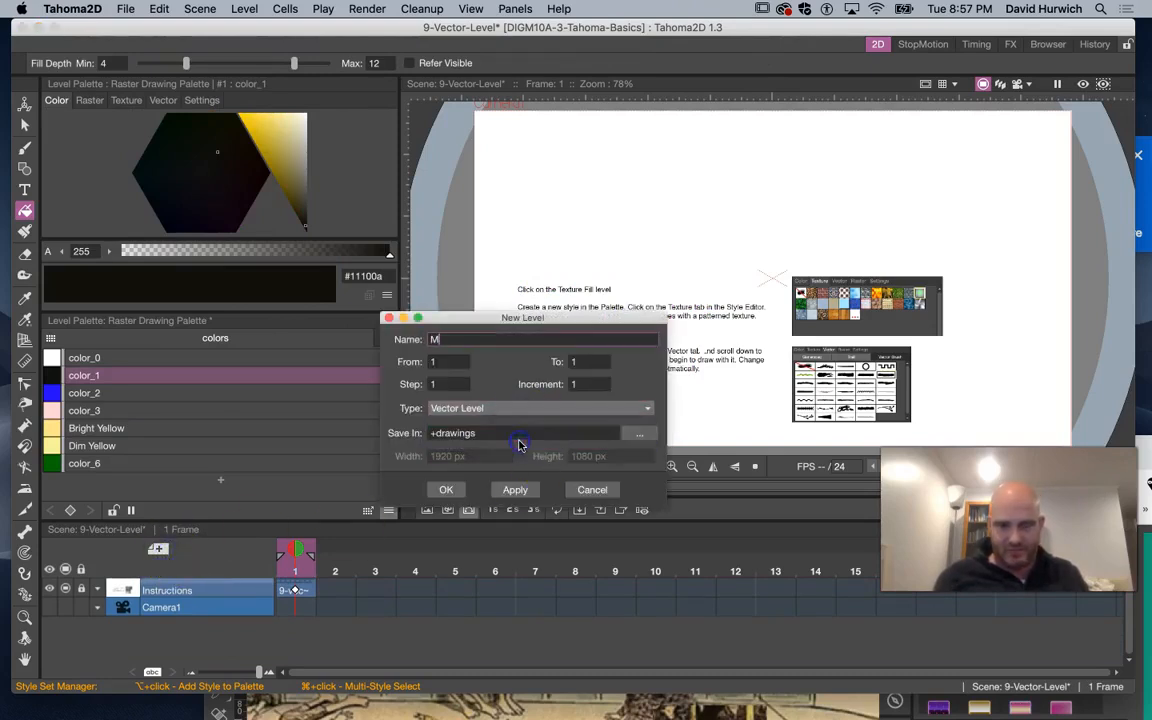
left_click(427, 490)
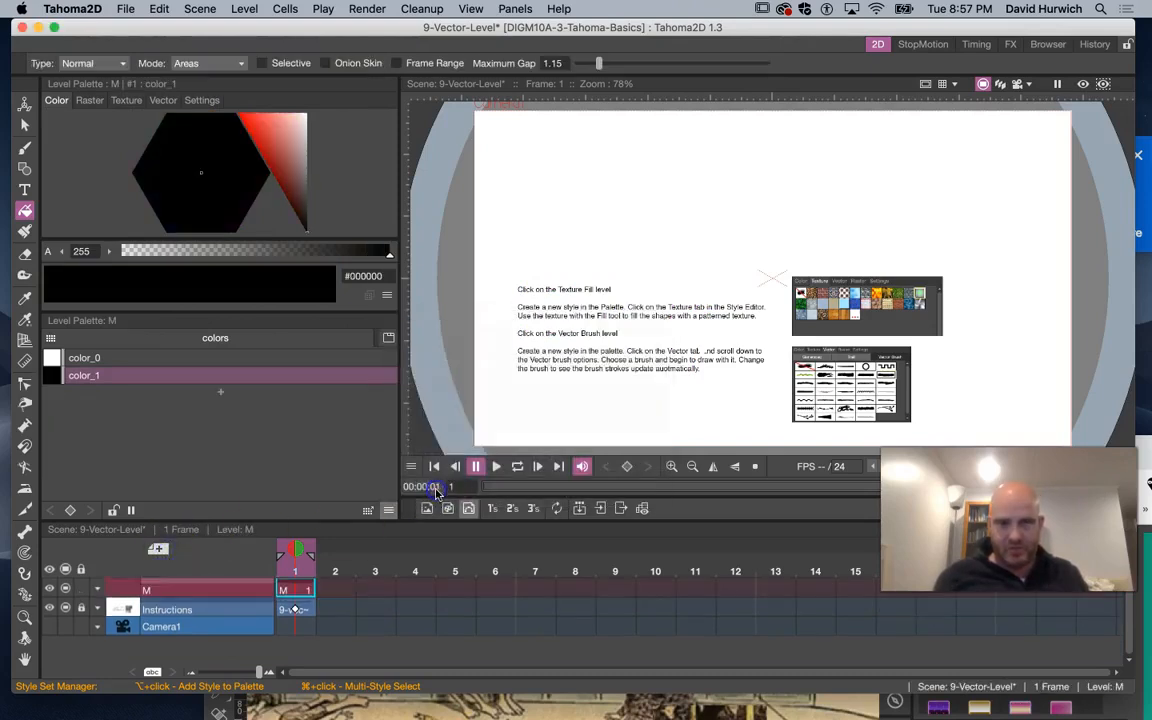
Add two new palette styles colored red #ff0b0b and yellow #f6ff43
left_click(220, 393)
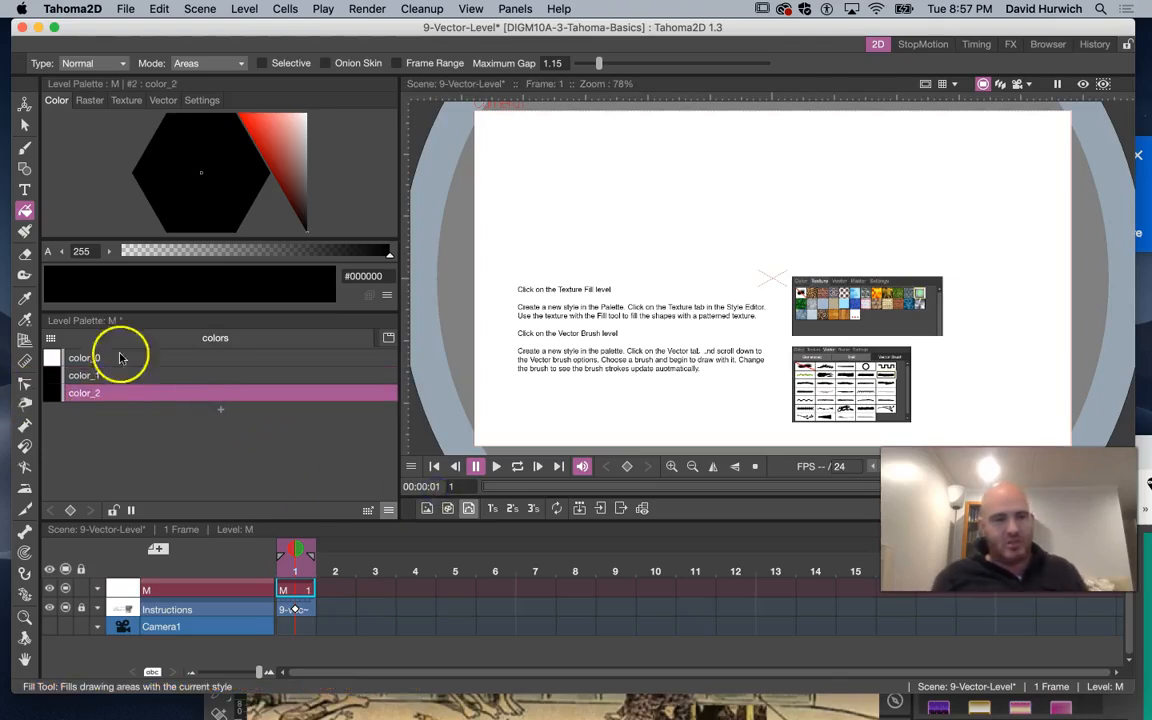
left_click(240, 110)
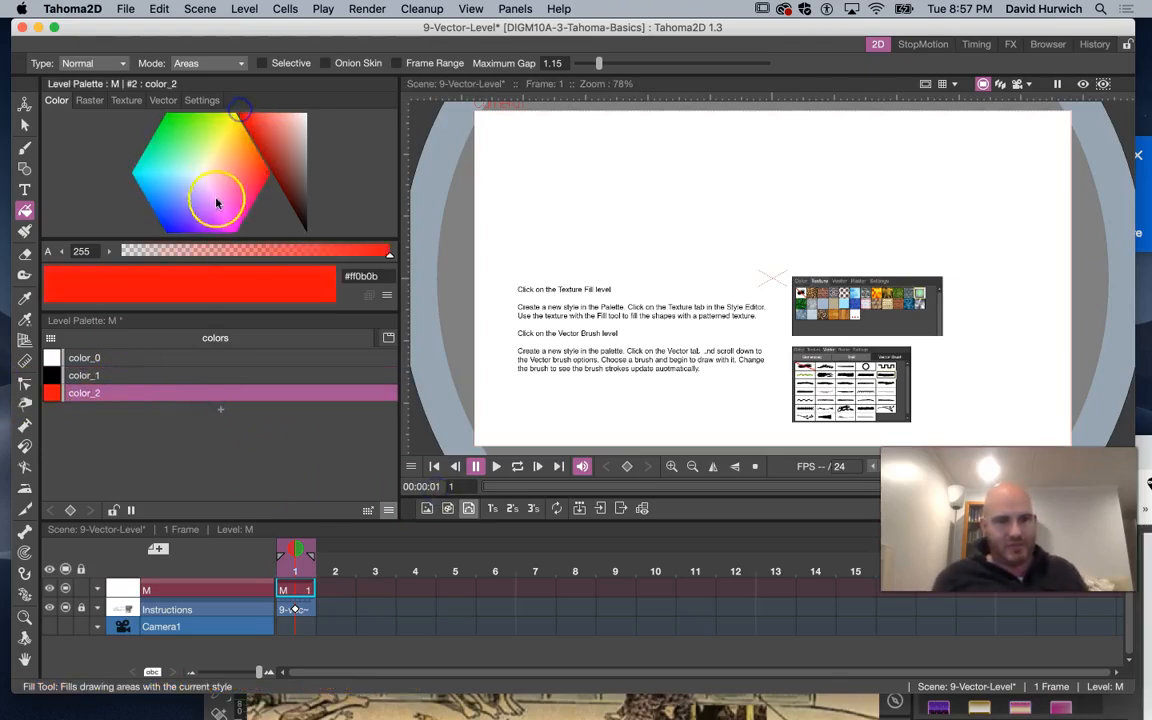
left_click(220, 409)
left_click(223, 130)
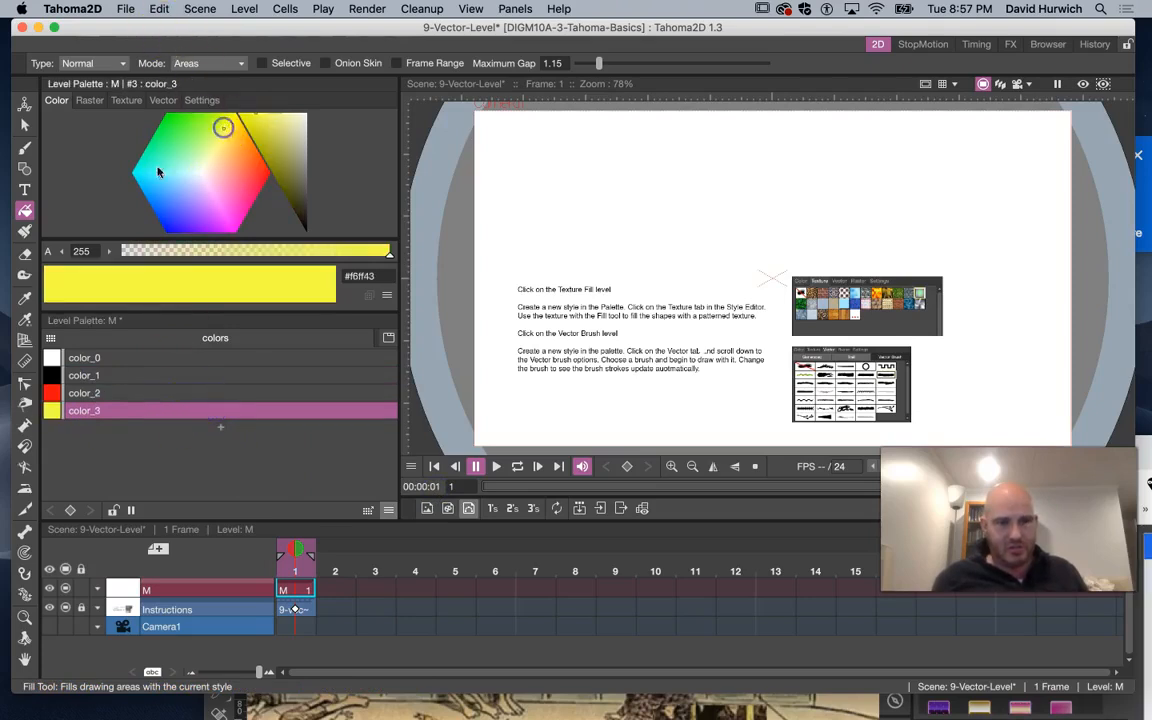
With the Brush tool, draw three yellow strokes and one red stroke across the canvas
left_click(26, 147)
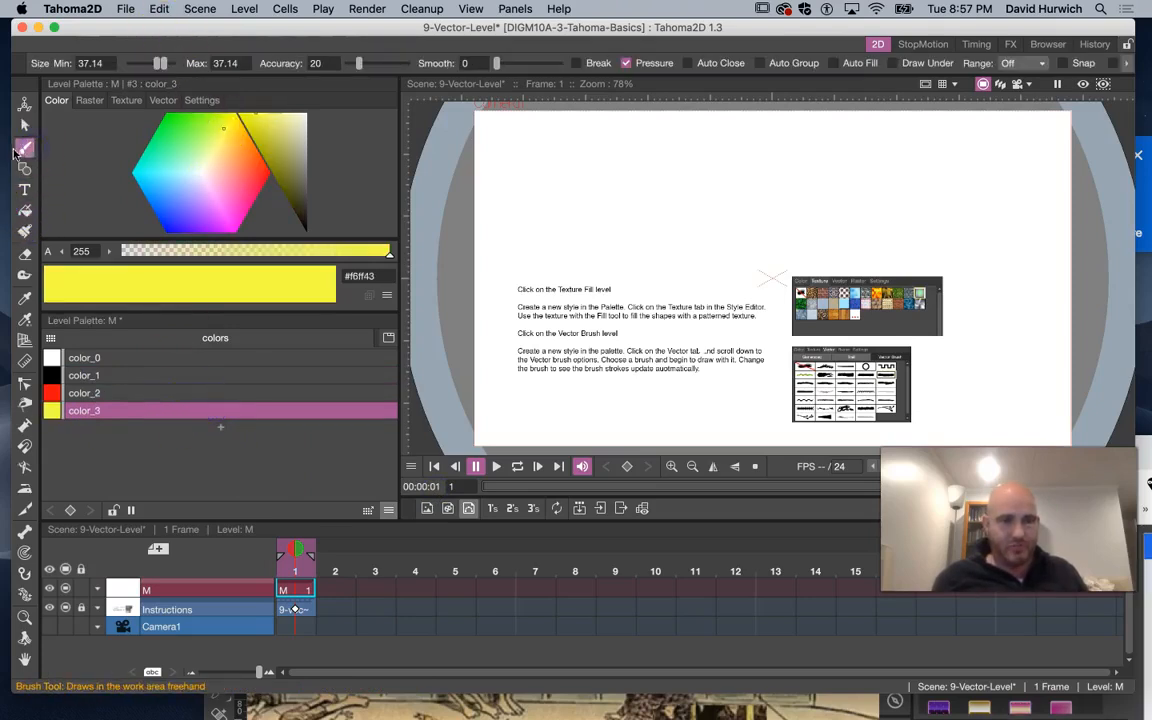
mouse_move(555, 262)
left_mouse_down()
mouse_move(612, 273)
mouse_move(637, 356)
left_mouse_up()
mouse_move(713, 295)
left_mouse_down()
mouse_move(693, 386)
mouse_move(718, 406)
left_mouse_up()
mouse_move(767, 360)
left_mouse_down()
mouse_move(878, 418)
mouse_move(926, 406)
left_mouse_up()
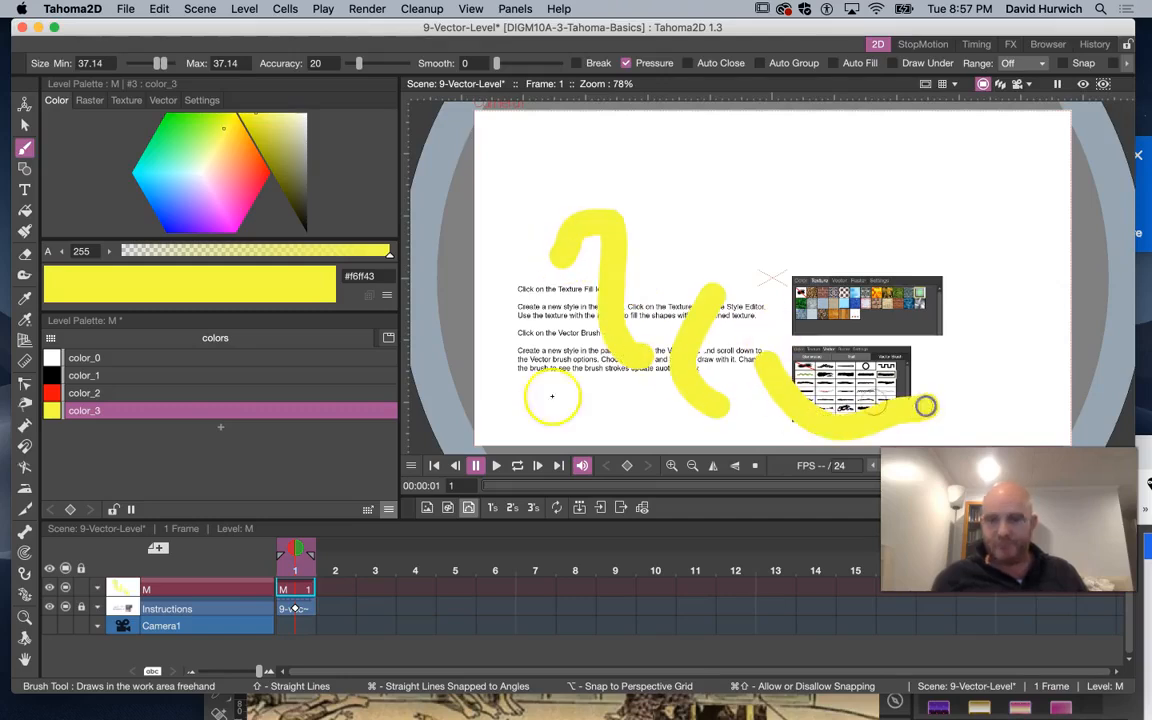
left_click(84, 393)
mouse_move(525, 330)
left_mouse_down()
mouse_move(555, 334)
mouse_move(612, 420)
left_mouse_up()
Give color_1 a wavy vector brush style and draw four wavy black strokes
left_click(89, 378)
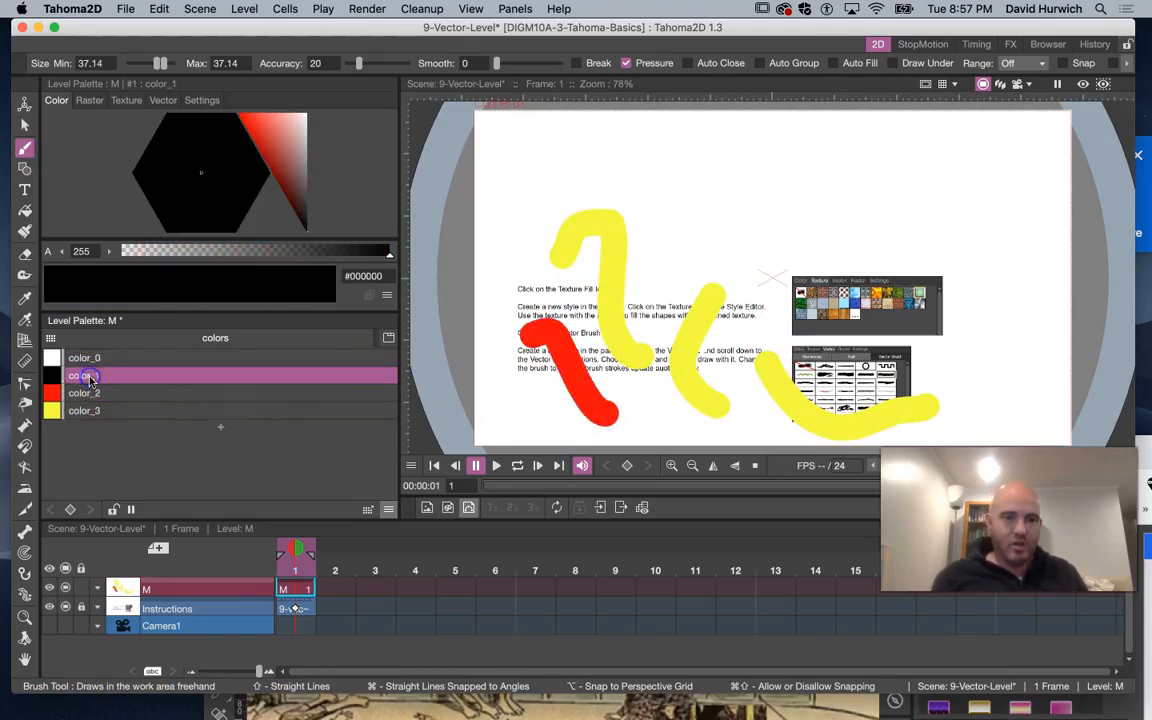
left_click(164, 101)
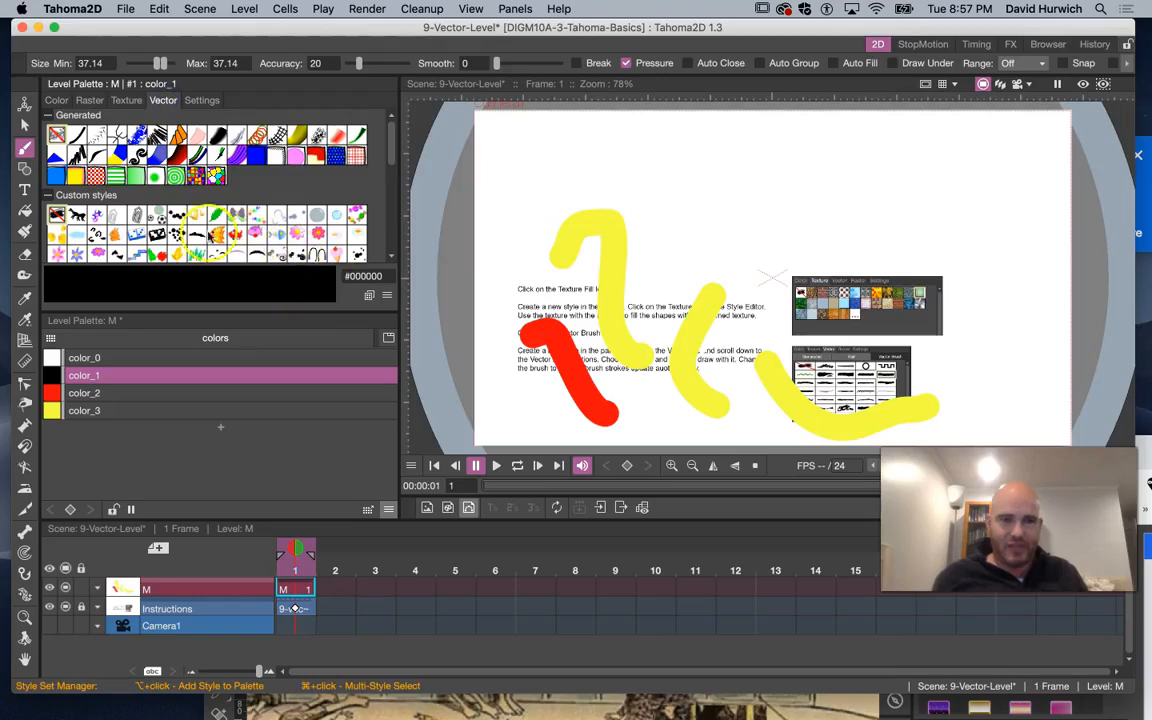
scroll(135, 215, "down", 5)
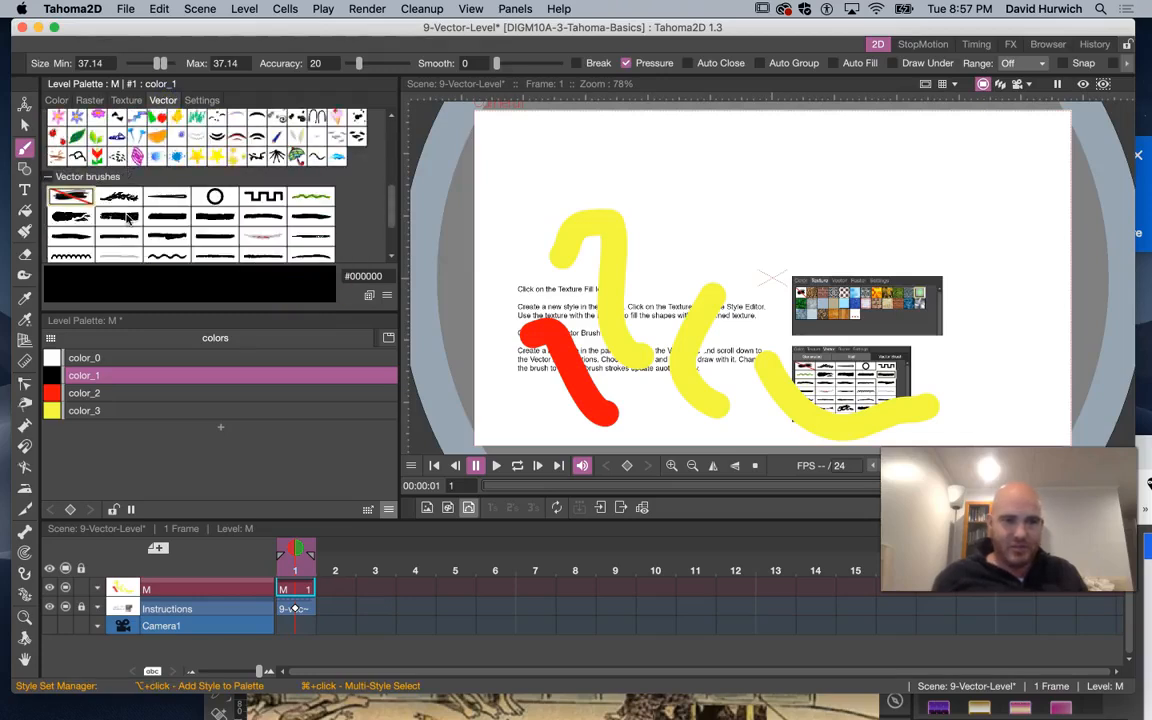
left_click(114, 197)
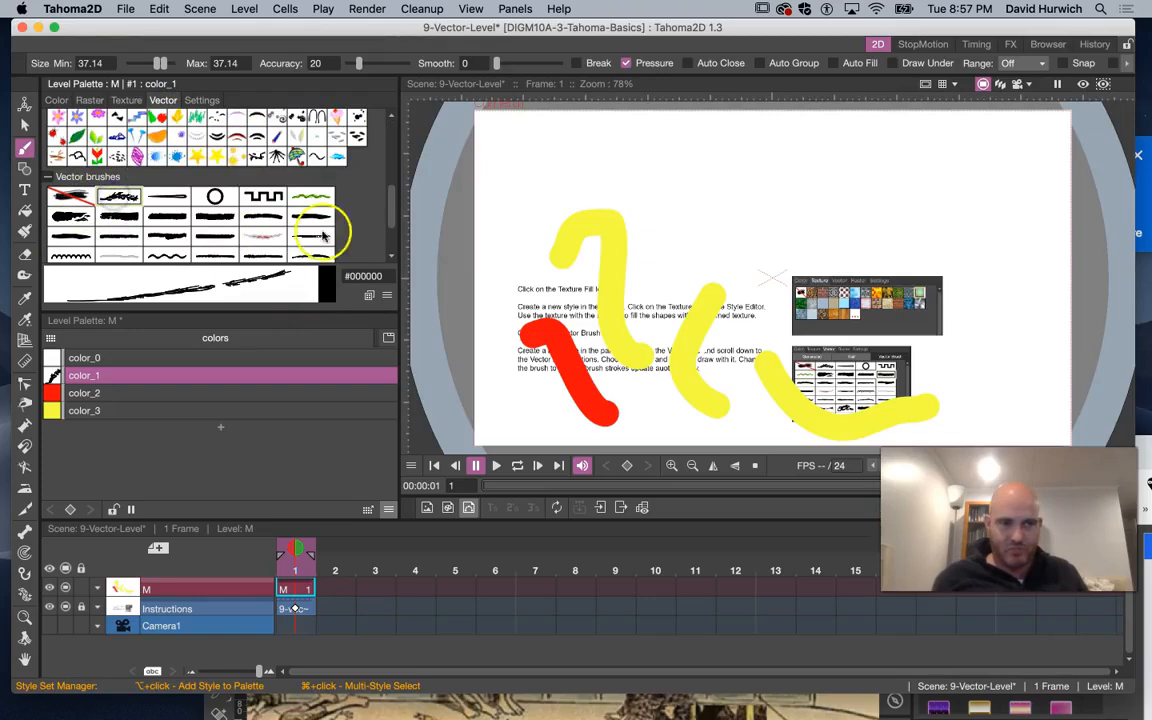
left_click(170, 256)
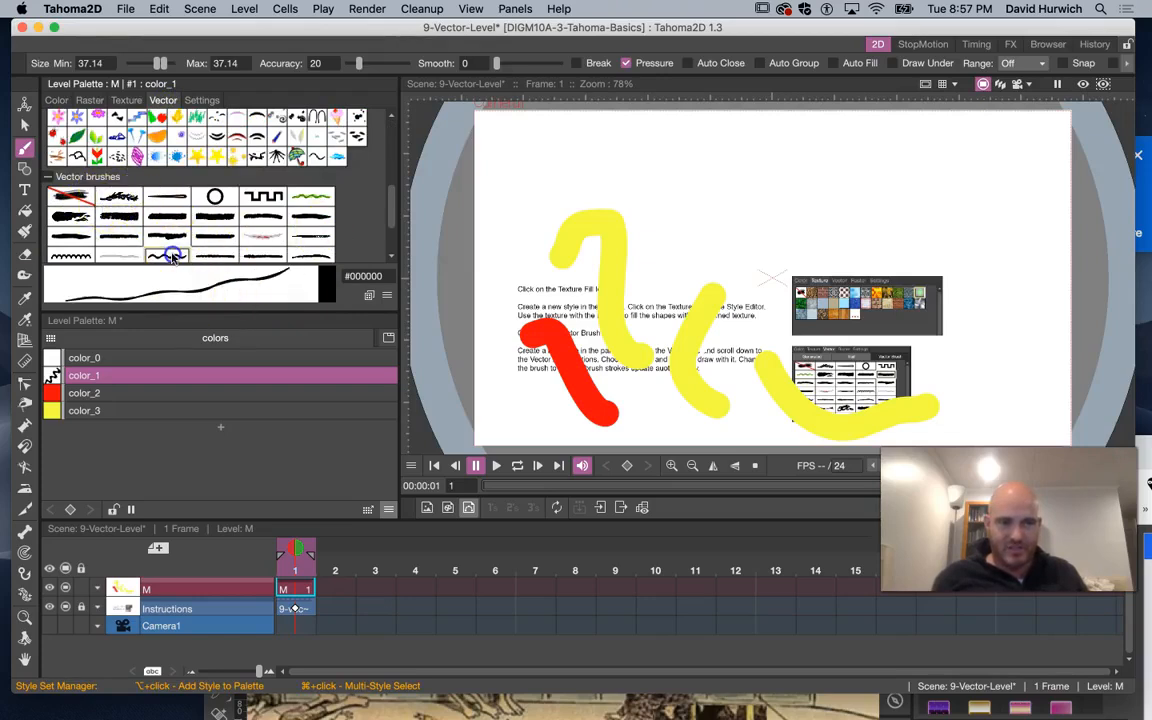
mouse_move(551, 188)
left_mouse_down()
mouse_move(610, 180)
mouse_move(692, 210)
left_mouse_up()
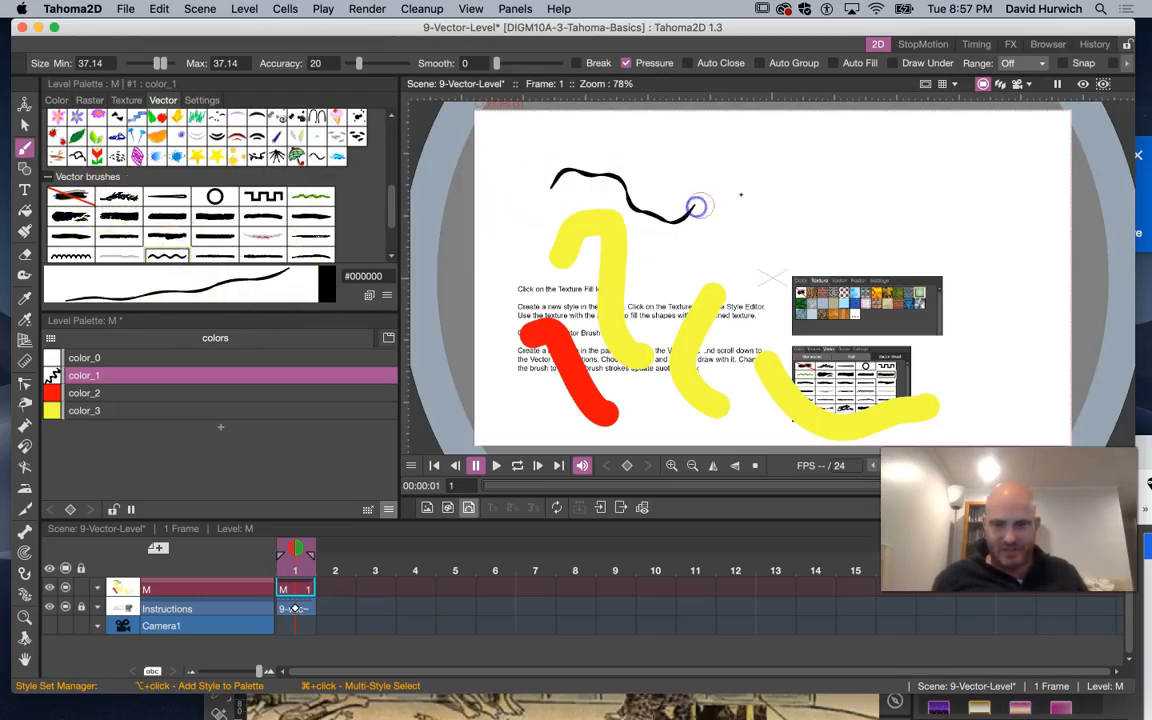
mouse_move(921, 207)
left_mouse_down()
mouse_move(840, 192)
mouse_move(786, 279)
mouse_move(756, 289)
left_mouse_up()
mouse_move(998, 262)
left_mouse_down()
mouse_move(912, 276)
mouse_move(856, 364)
left_mouse_up()
mouse_move(990, 315)
left_mouse_down()
mouse_move(930, 323)
mouse_move(918, 424)
left_mouse_up()
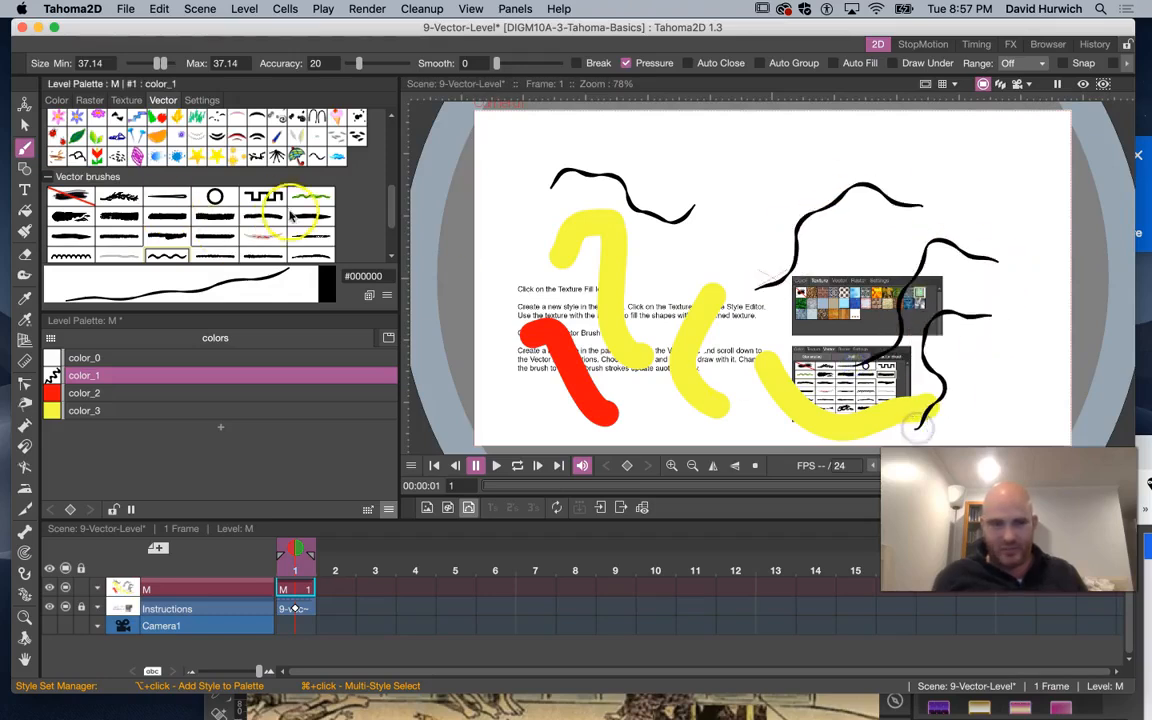
Switch color_1 to the green-and-black vector brush and draw two more strokes
left_click(311, 196)
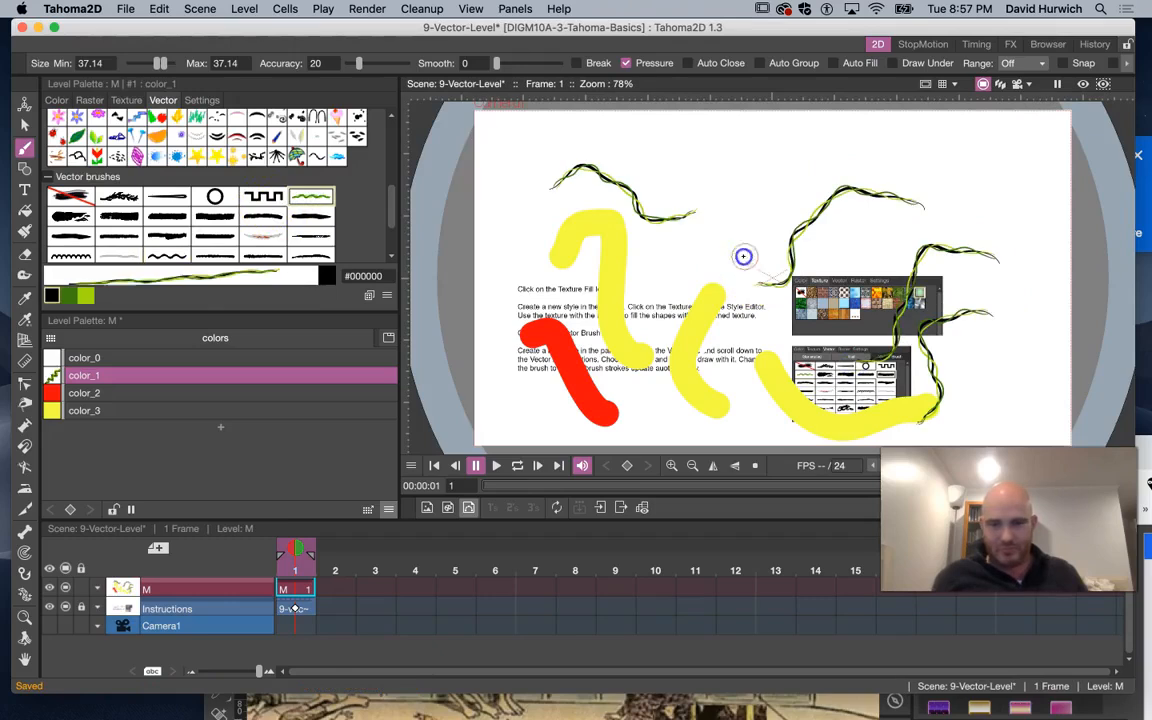
mouse_move(686, 288)
left_mouse_down()
mouse_move(649, 320)
mouse_move(605, 310)
left_mouse_up()
mouse_move(736, 212)
left_mouse_down()
mouse_move(769, 186)
mouse_move(853, 170)
mouse_move(887, 150)
left_mouse_up()
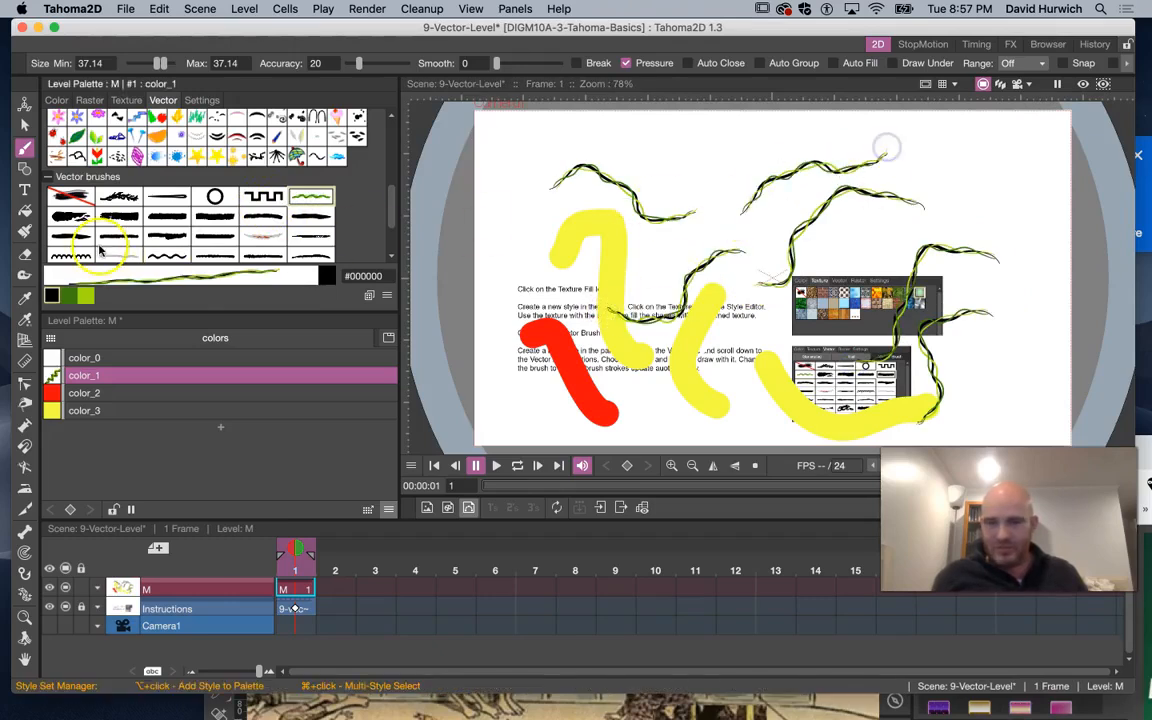
Switch color_1 to a thick tapered vector brush and draw another stroke
left_click(298, 253)
mouse_move(620, 252)
left_mouse_down()
mouse_move(539, 277)
mouse_move(516, 304)
left_mouse_up()
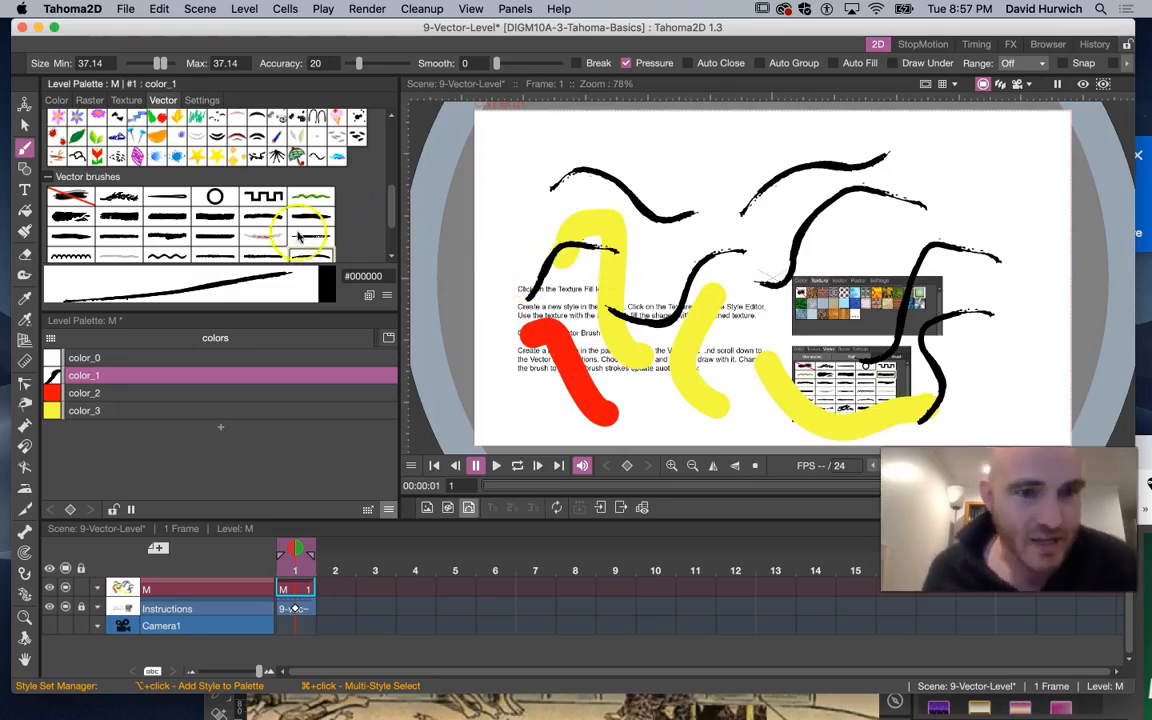
Try two other thick vector brush styles on color_1 to update all its strokes
left_click(212, 242)
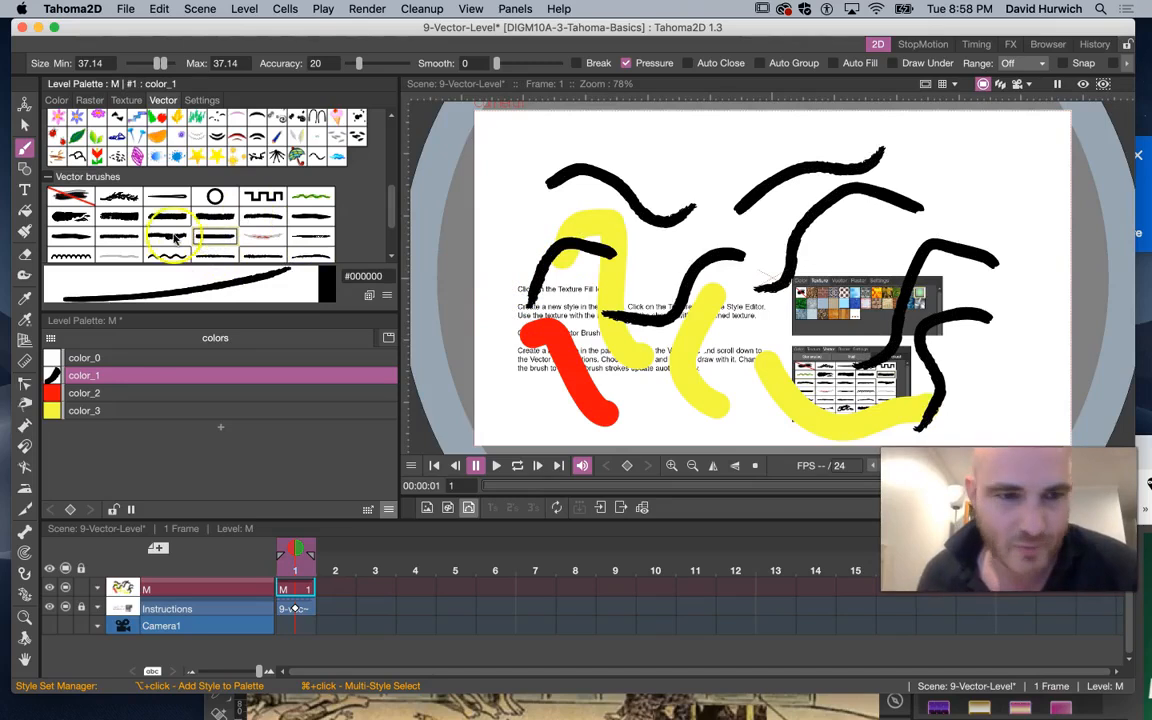
left_click(174, 237)
left_click(125, 240)
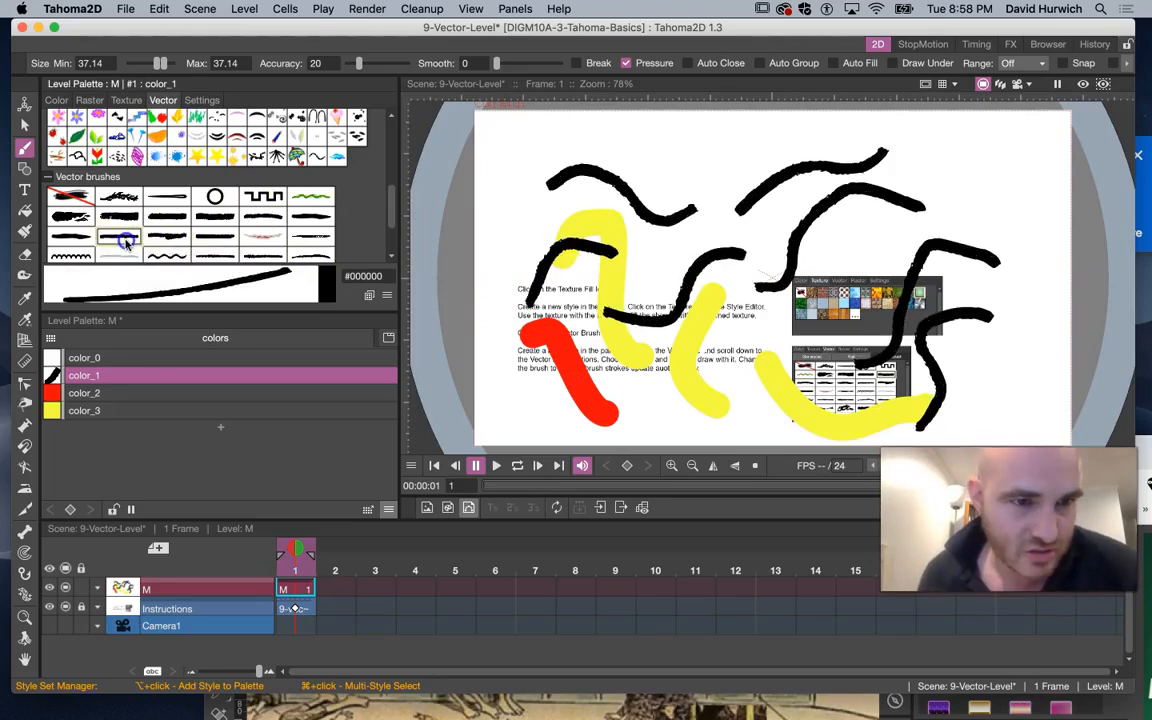
left_click(80, 381)
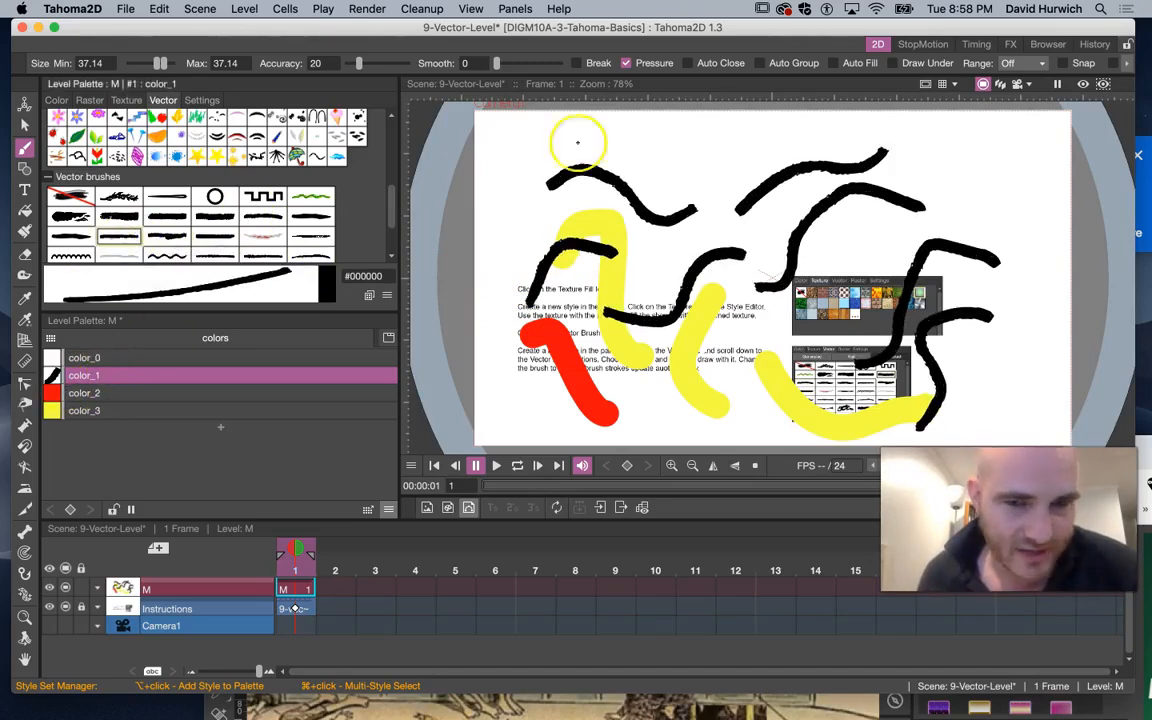
Draw two more thick black strokes with color_1 on the canvas
mouse_move(699, 154)
left_mouse_down()
mouse_move(632, 137)
mouse_move(527, 147)
left_mouse_up()
mouse_move(500, 207)
left_mouse_down()
mouse_move(496, 247)
mouse_move(513, 292)
left_mouse_up()
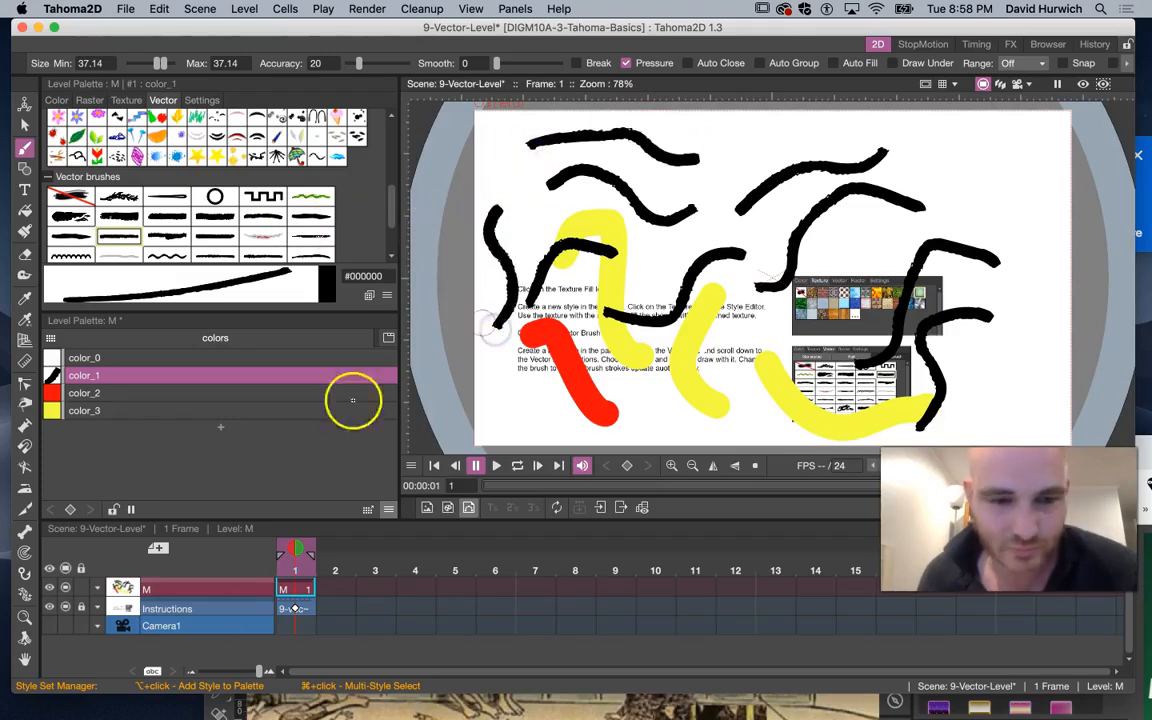
Create a new Vector Level named P
left_click(157, 548)
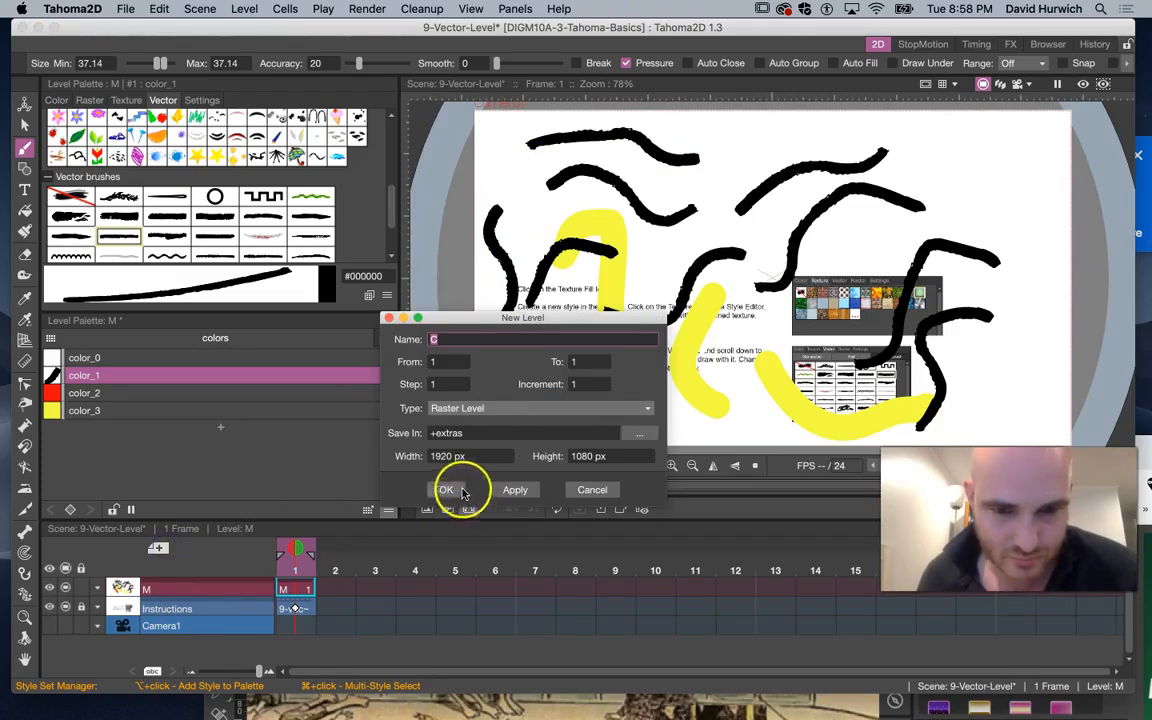
left_click(476, 407)
left_click(470, 443)
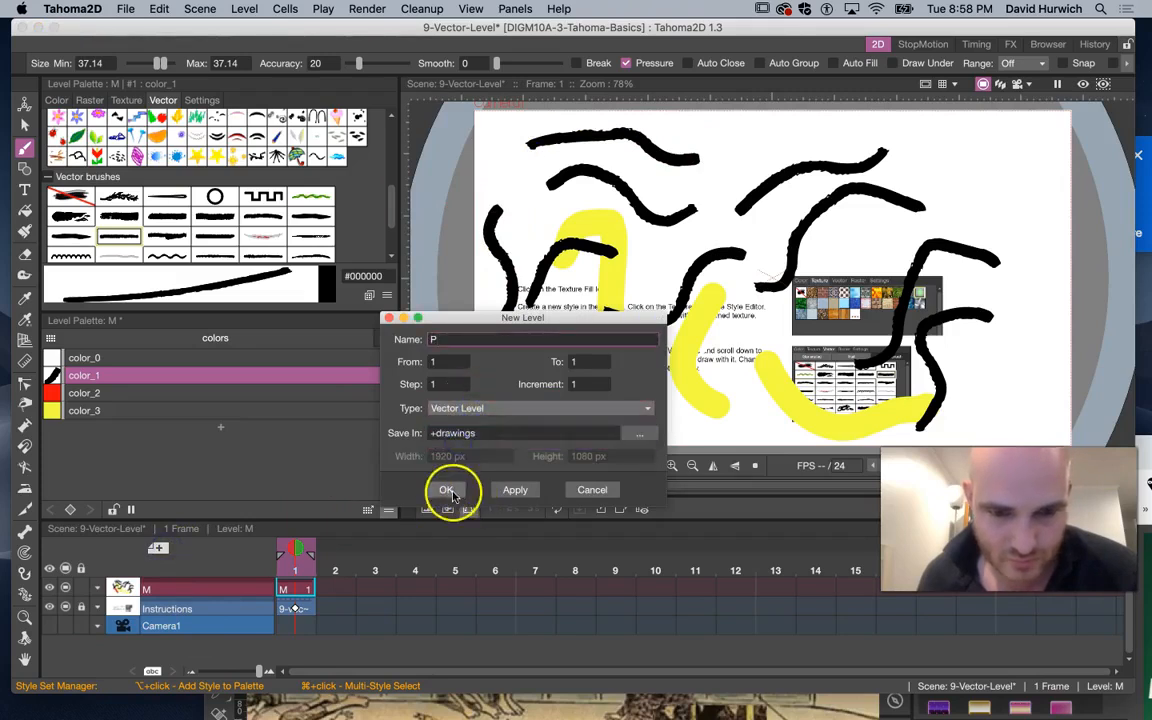
left_click(447, 490)
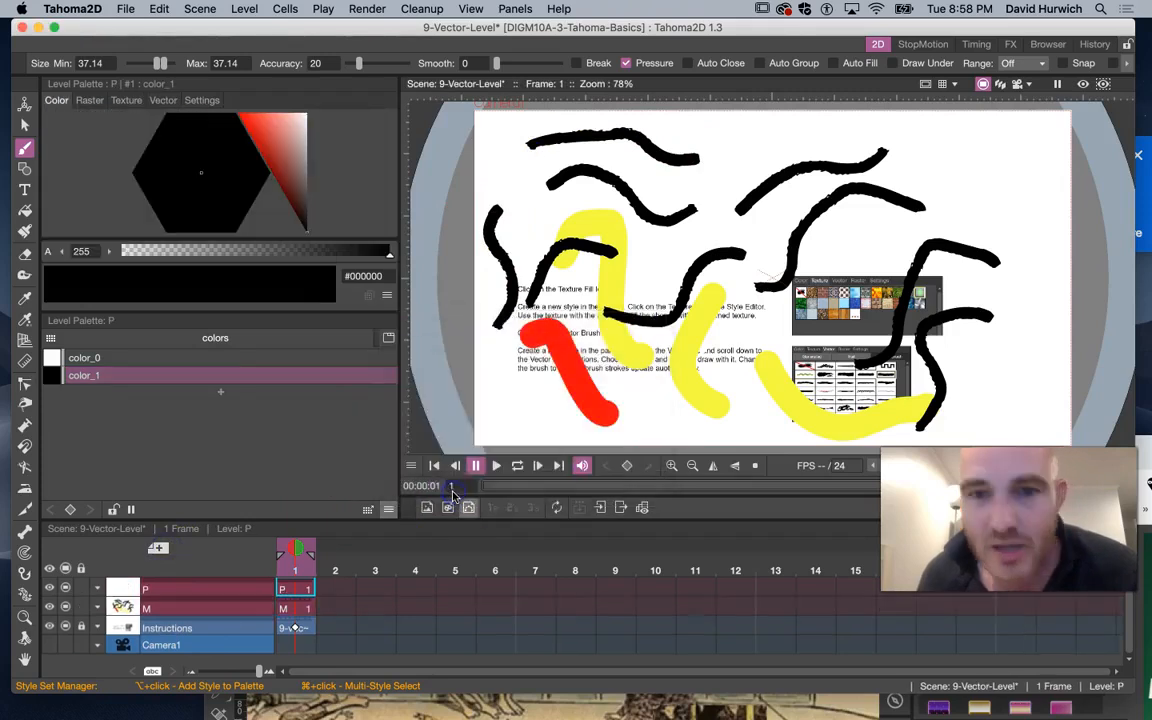
Add a new style to level P, give it the green leaf vector brush, and draw two strokes
left_click(221, 392)
left_click(250, 122)
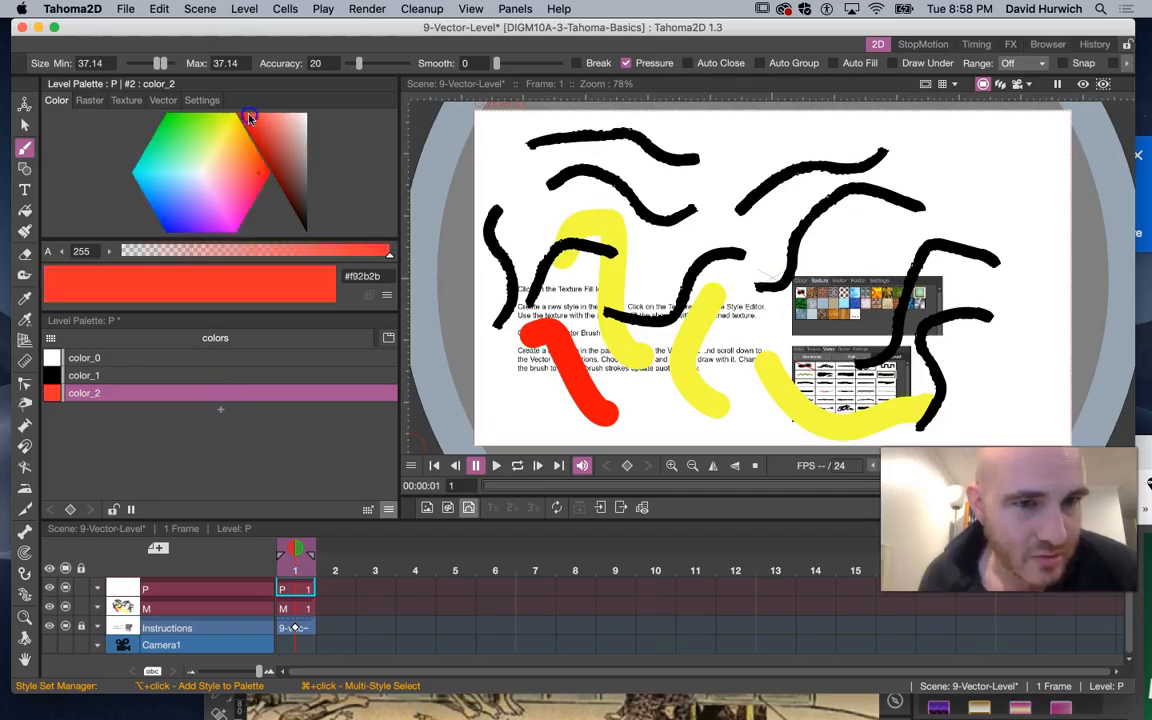
left_click(162, 101)
scroll(85, 240, "down", 2)
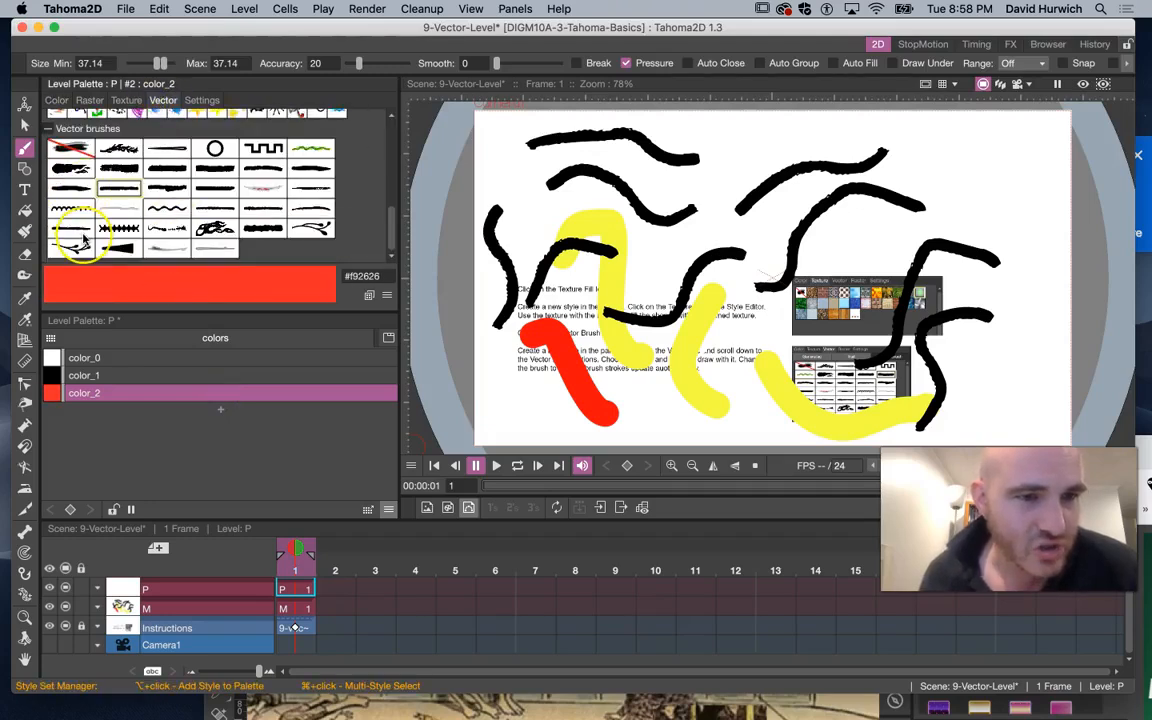
scroll(85, 242, "up", 5)
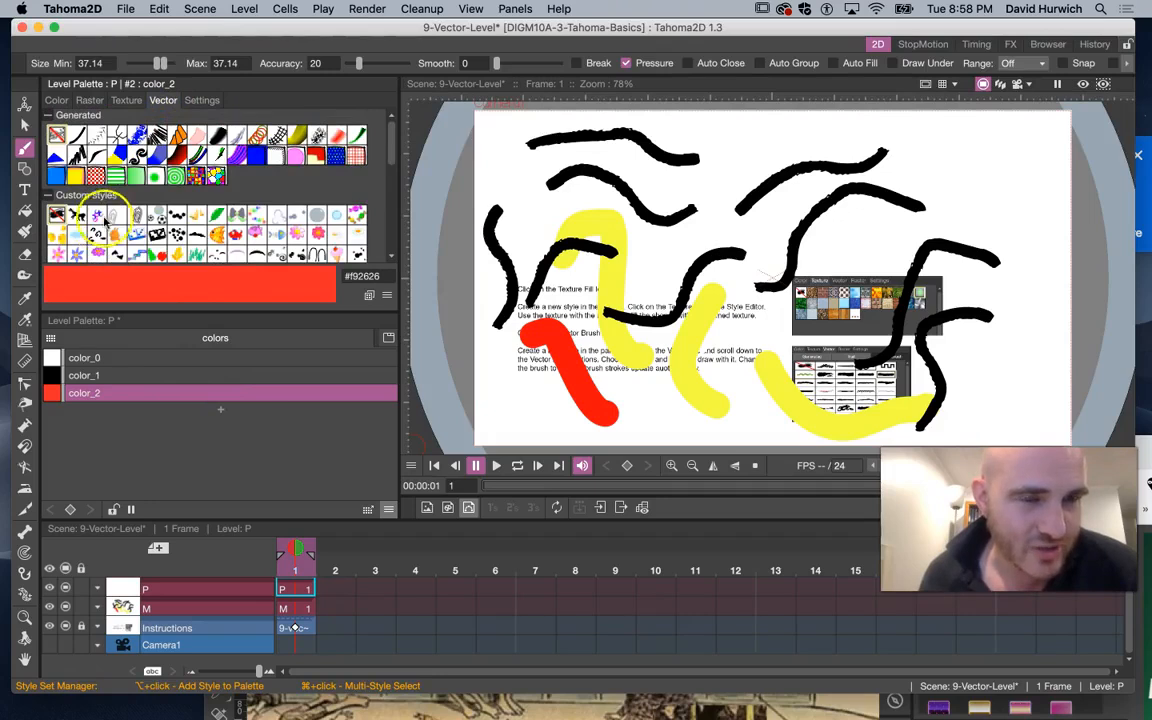
scroll(104, 220, "down", 2)
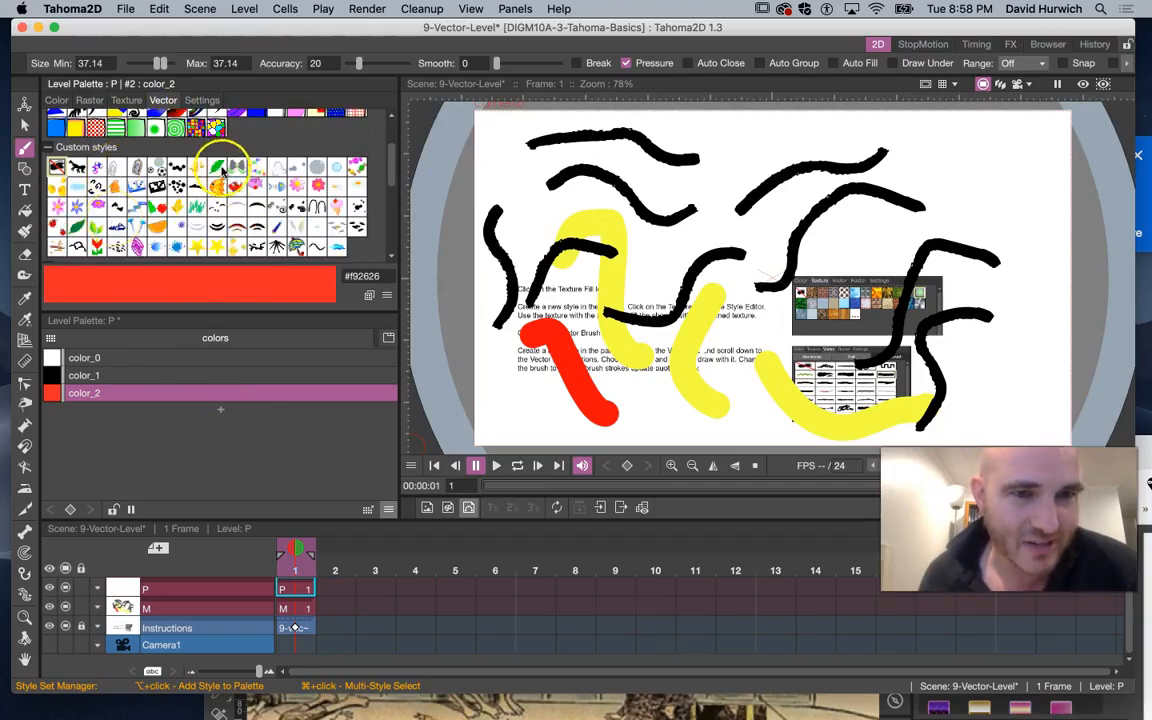
left_click(217, 168)
mouse_move(750, 198)
left_mouse_down()
mouse_move(657, 210)
mouse_move(658, 313)
mouse_move(620, 351)
left_mouse_up()
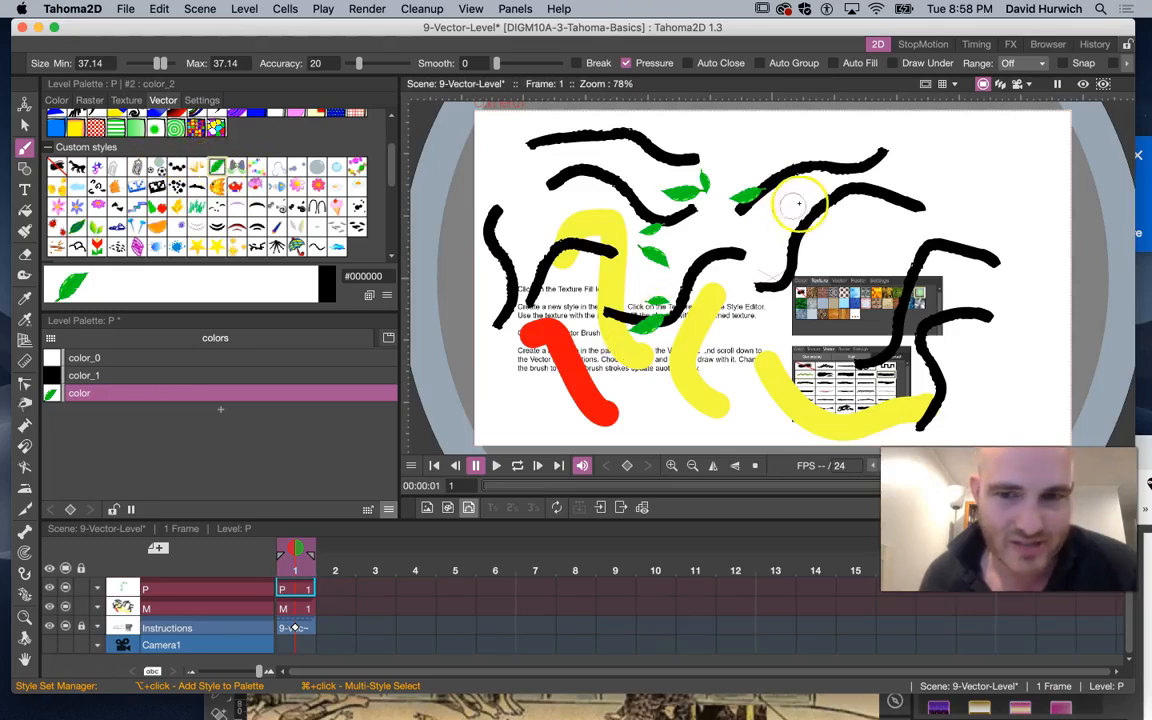
mouse_move(972, 197)
left_mouse_down()
mouse_move(863, 207)
mouse_move(775, 410)
mouse_move(620, 440)
left_mouse_up()
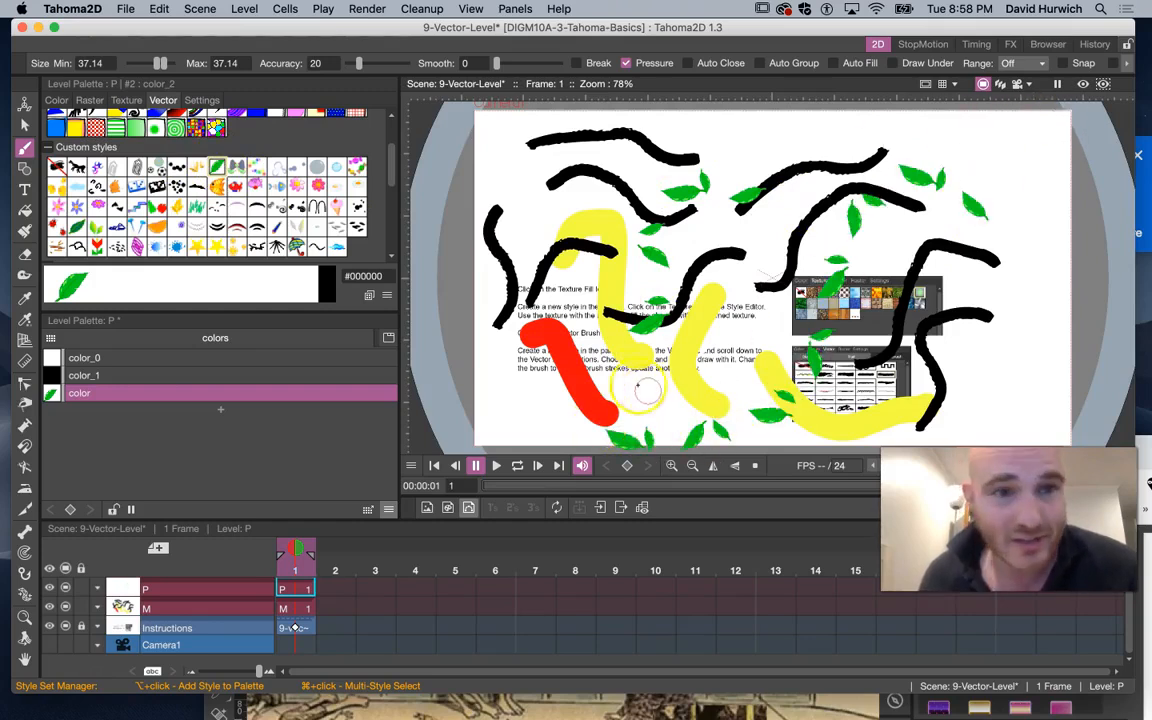
Try the flower, ice-cream, ink-splatter and blue-wave vector brushes on the new style to update its strokes
left_click(318, 188)
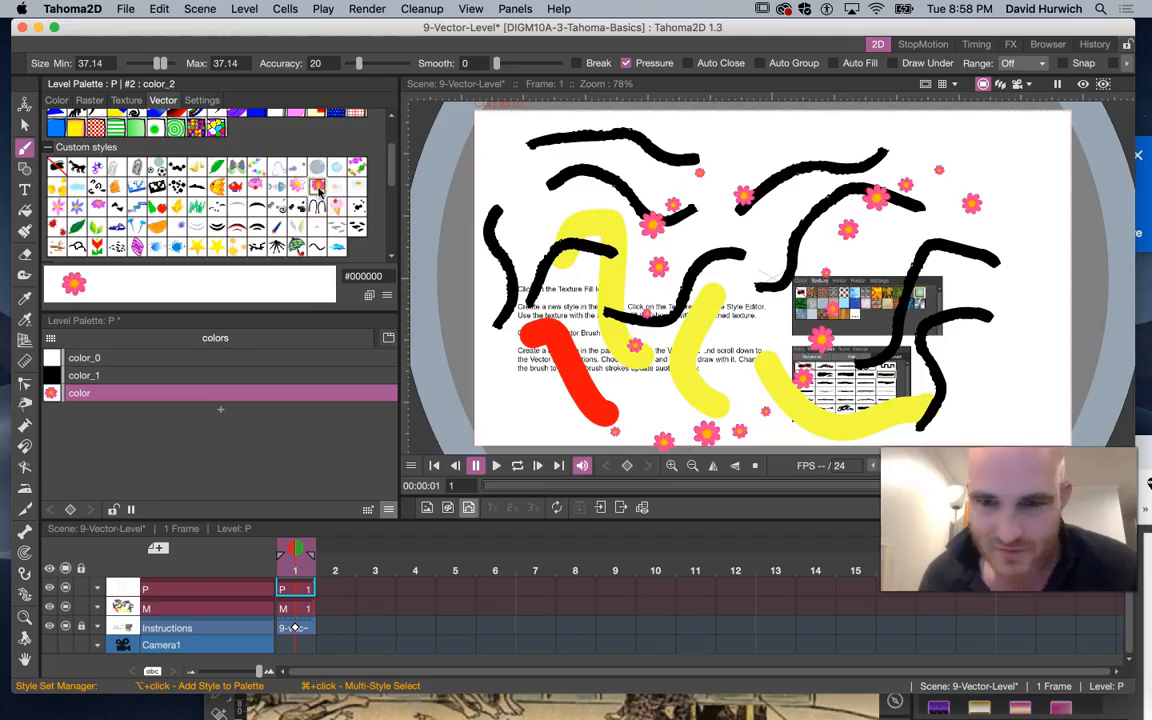
left_click(335, 207)
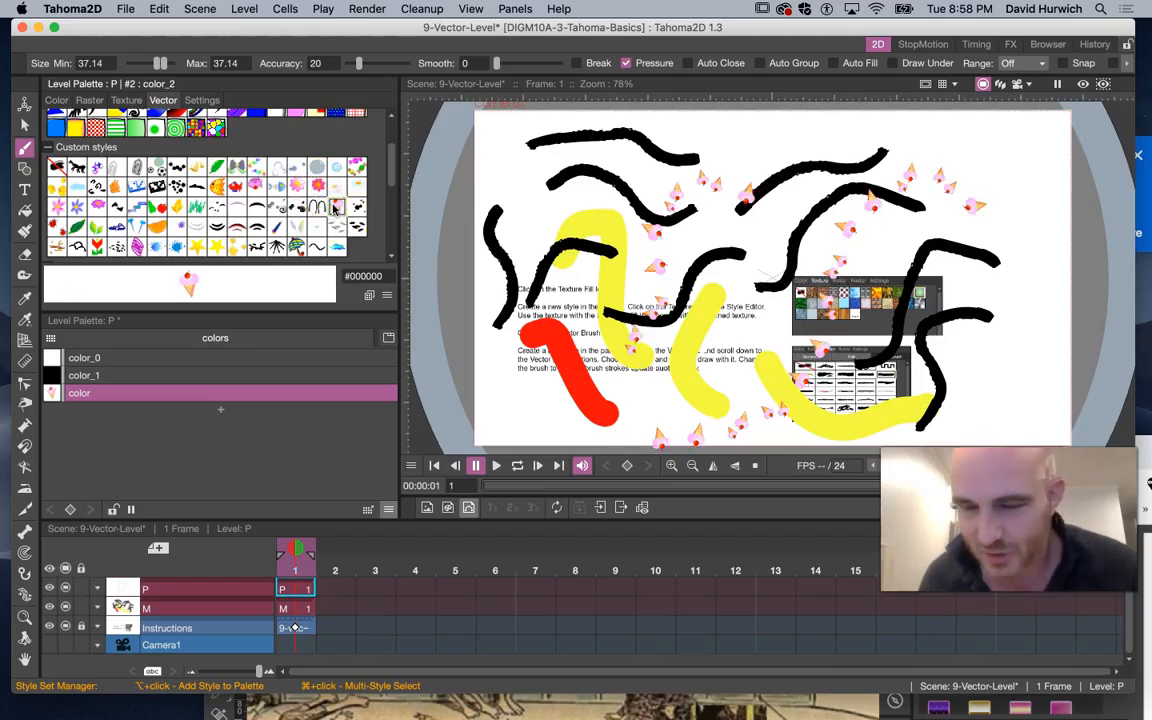
left_click(358, 209)
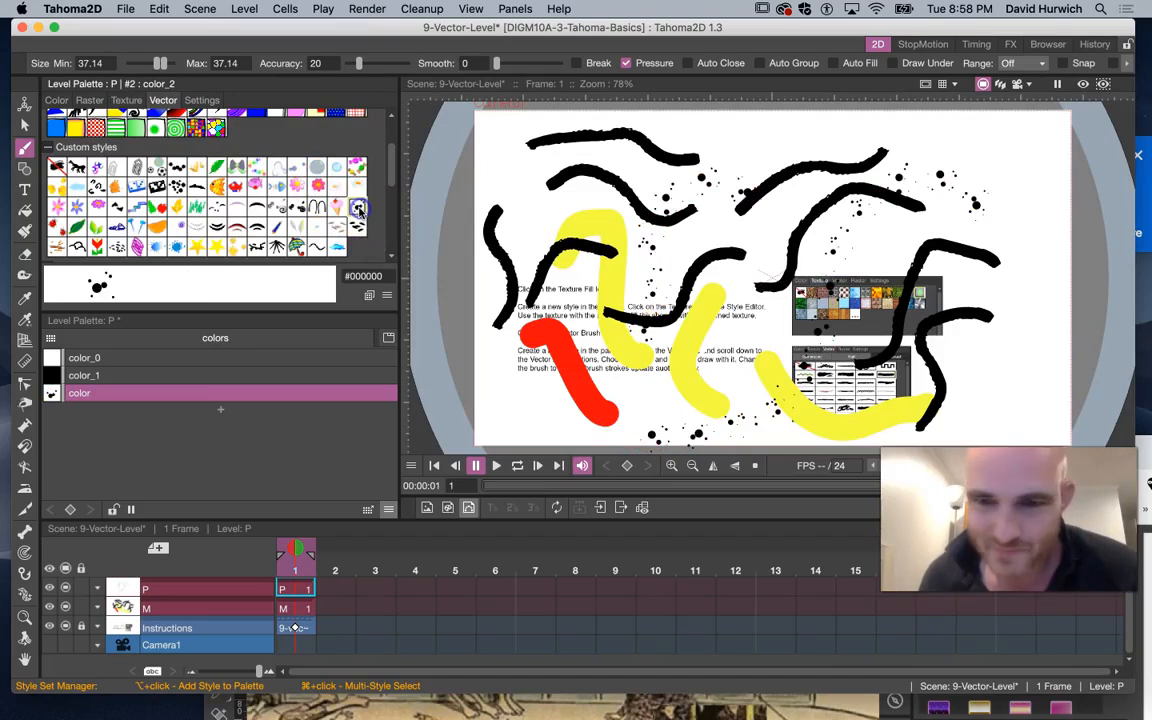
left_click(337, 250)
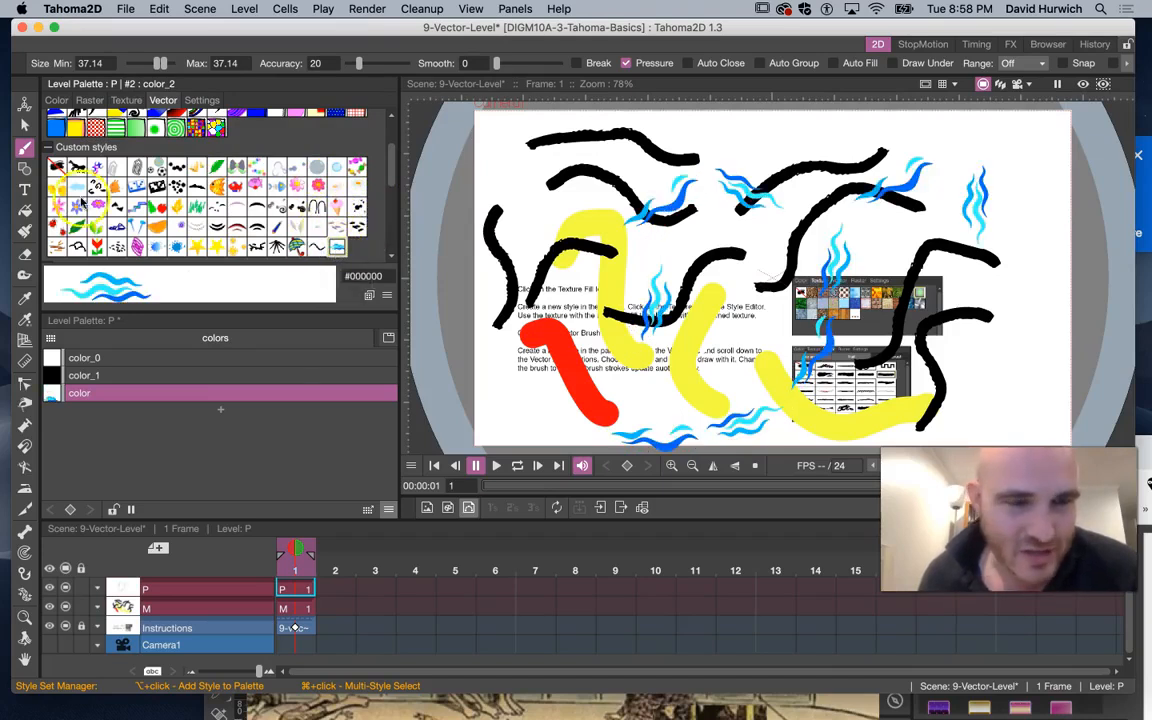
Create another new Vector Level named Q
scroll(67, 185, "up", 2)
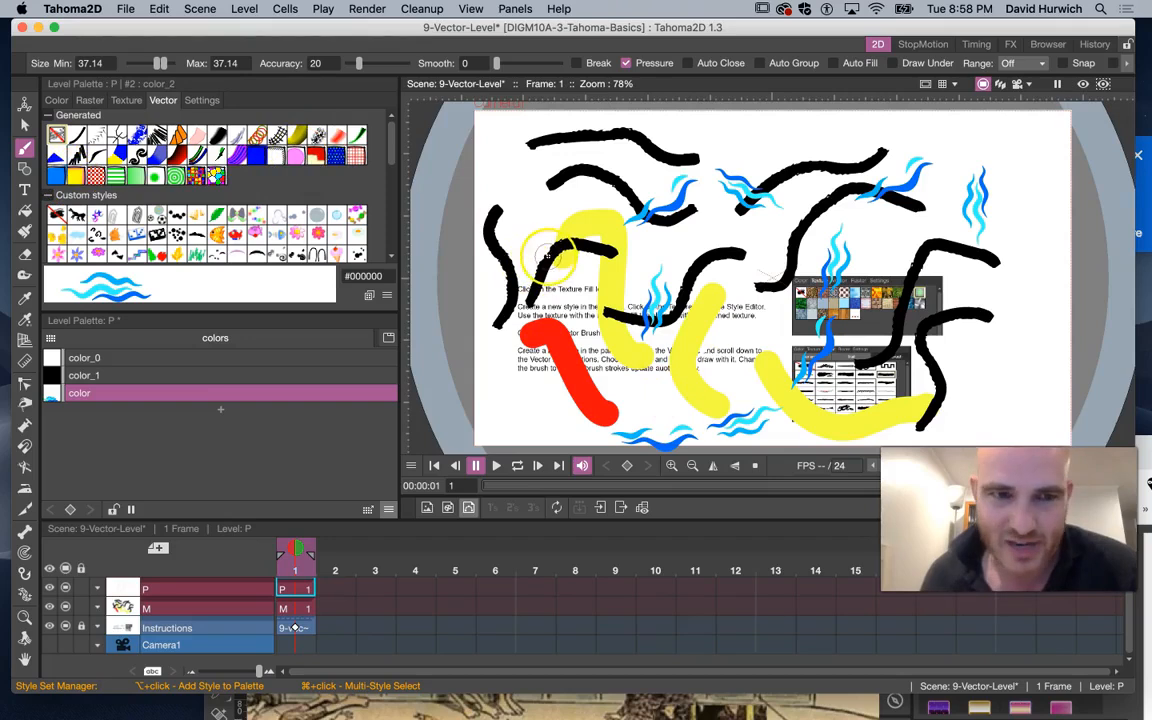
left_click(158, 549)
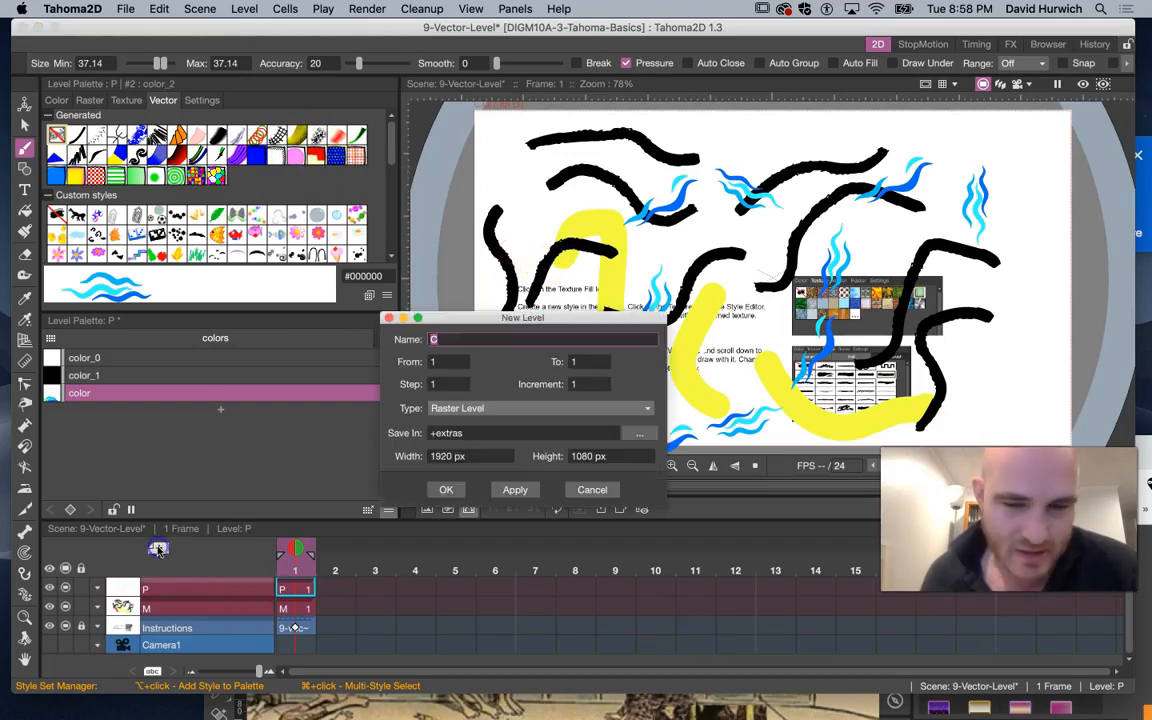
left_click(470, 408)
left_click(455, 447)
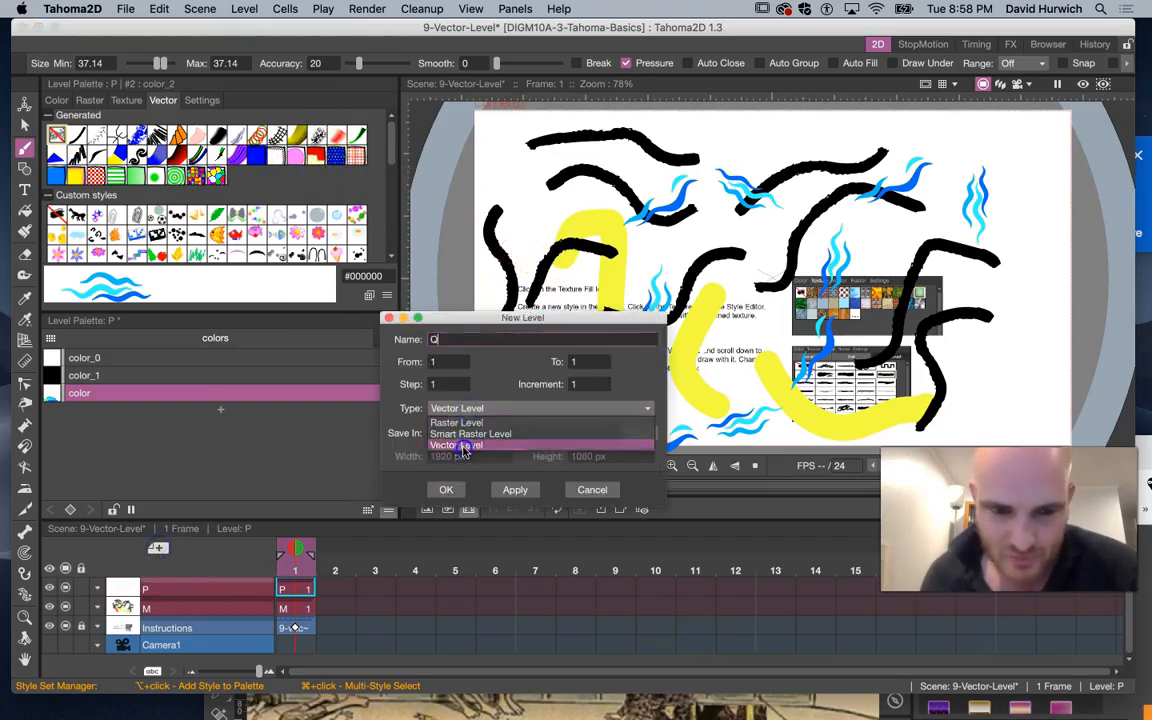
left_click(456, 489)
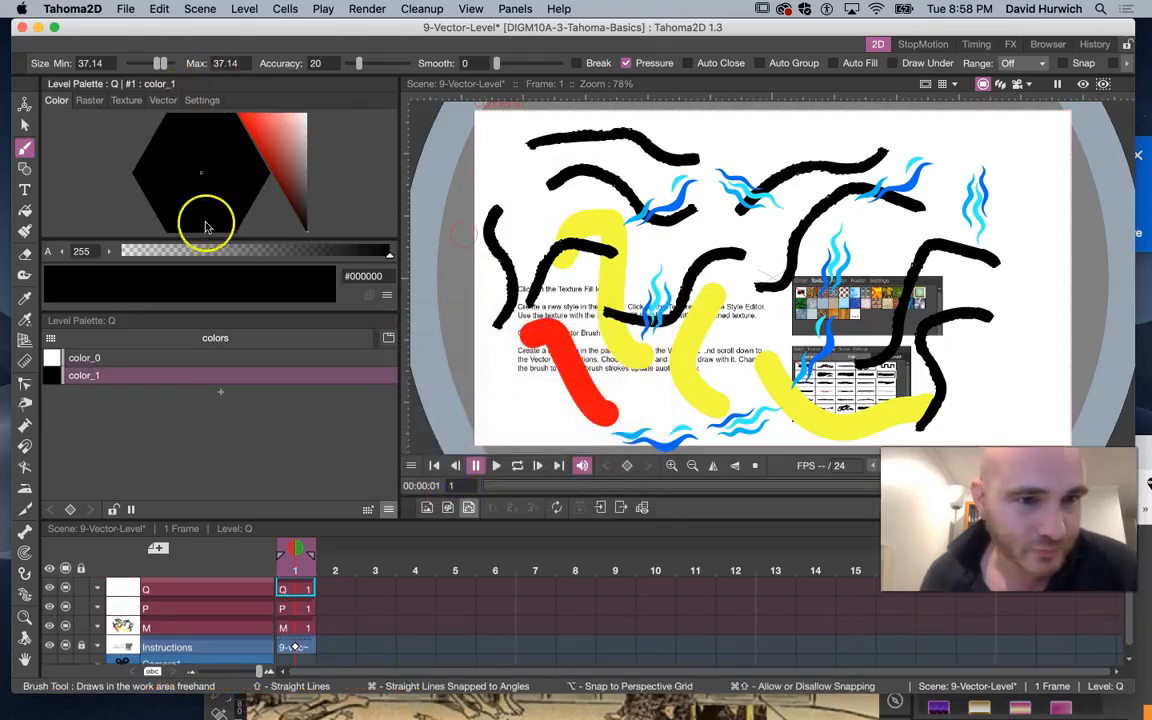
Set level Q's color_1 to red with a striped generated vector style and draw two long strokes
left_click(238, 120)
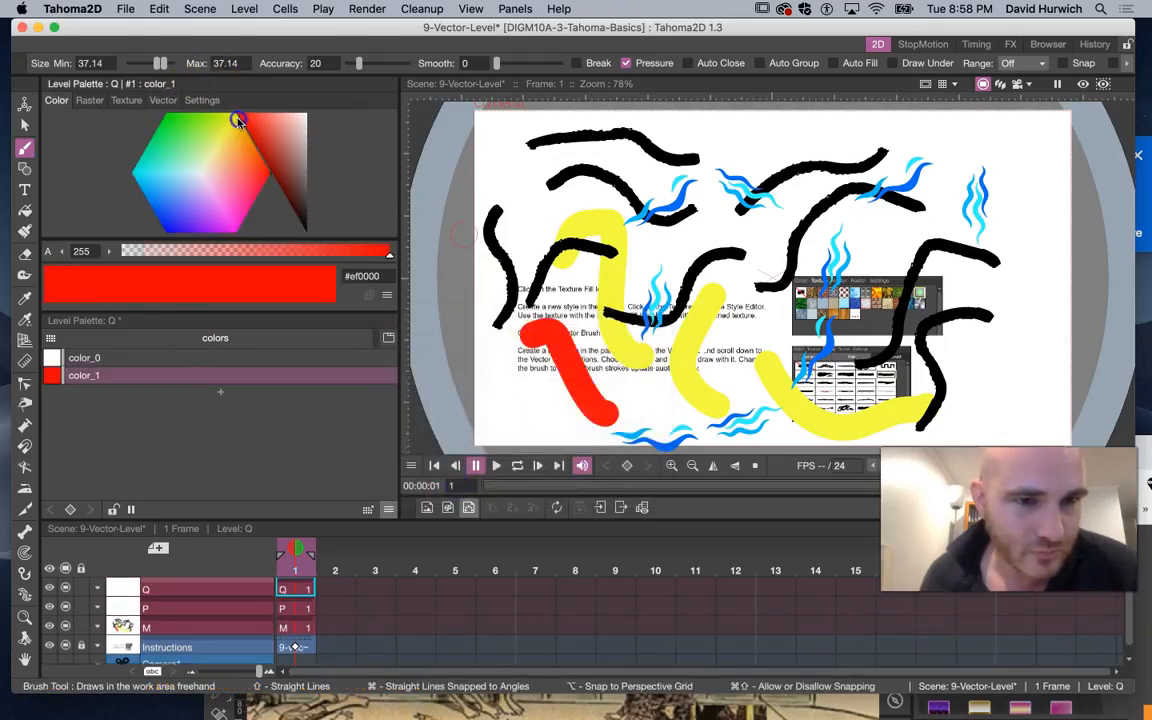
left_click(164, 101)
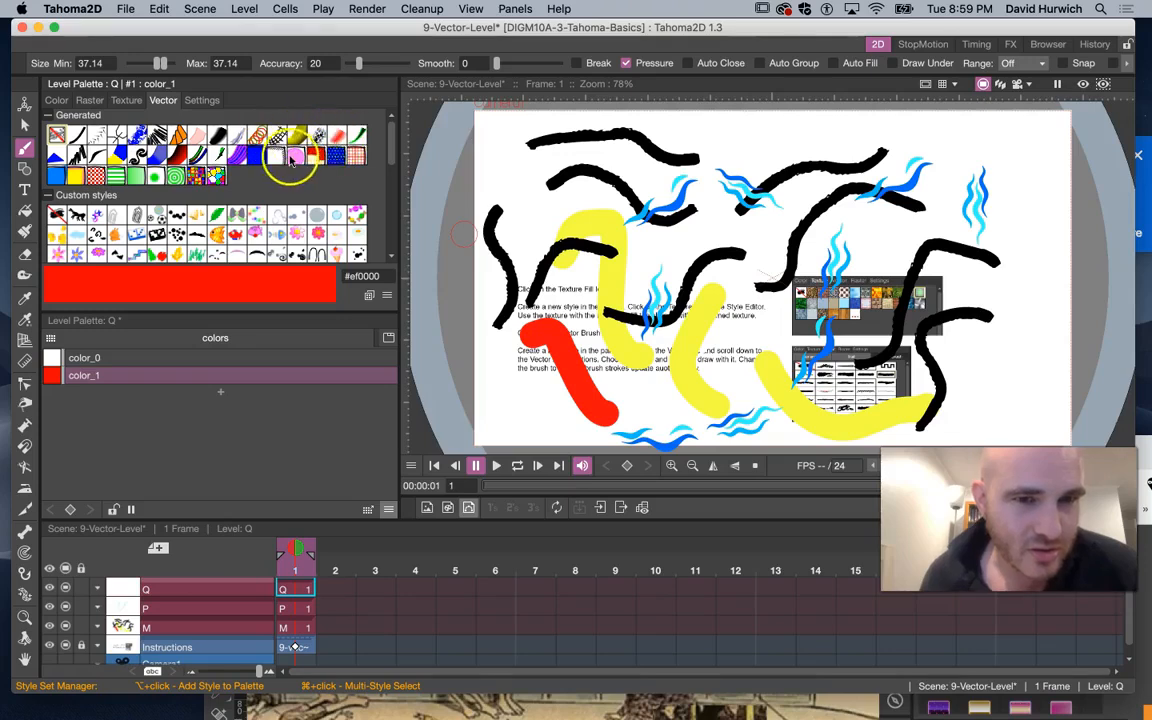
left_click(237, 157)
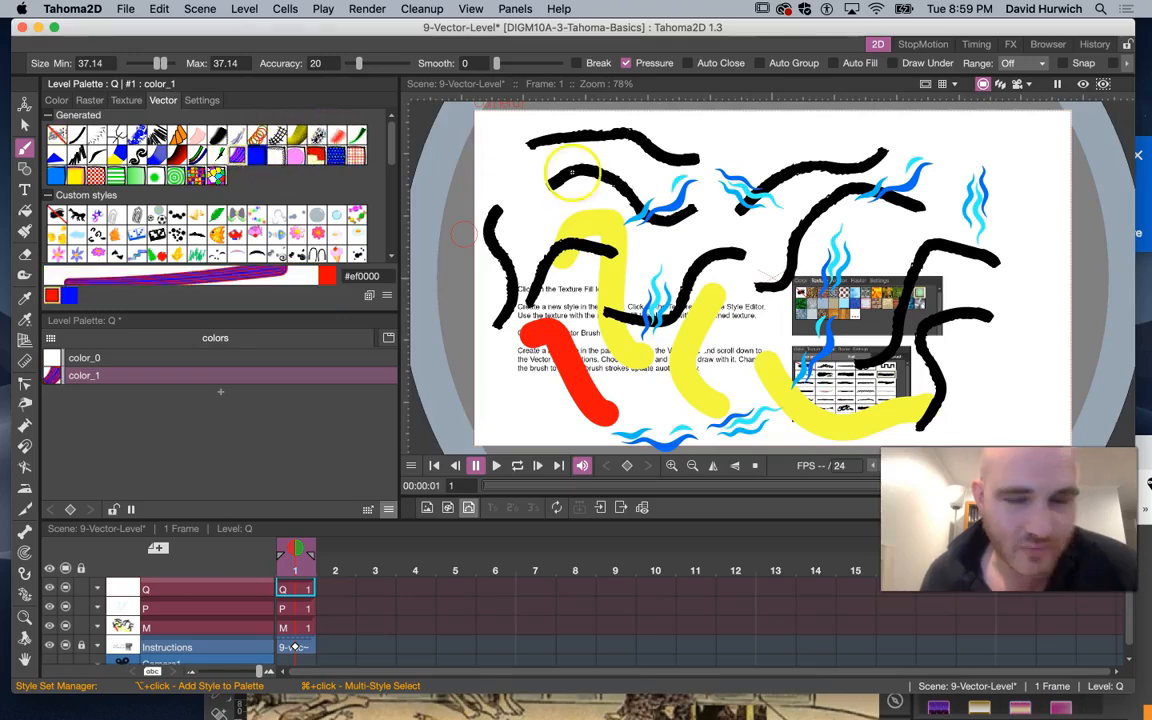
mouse_move(800, 148)
left_mouse_down()
mouse_move(692, 215)
mouse_move(620, 383)
left_mouse_up()
mouse_move(965, 172)
left_mouse_down()
mouse_move(882, 210)
mouse_move(841, 376)
mouse_move(802, 395)
left_mouse_up()
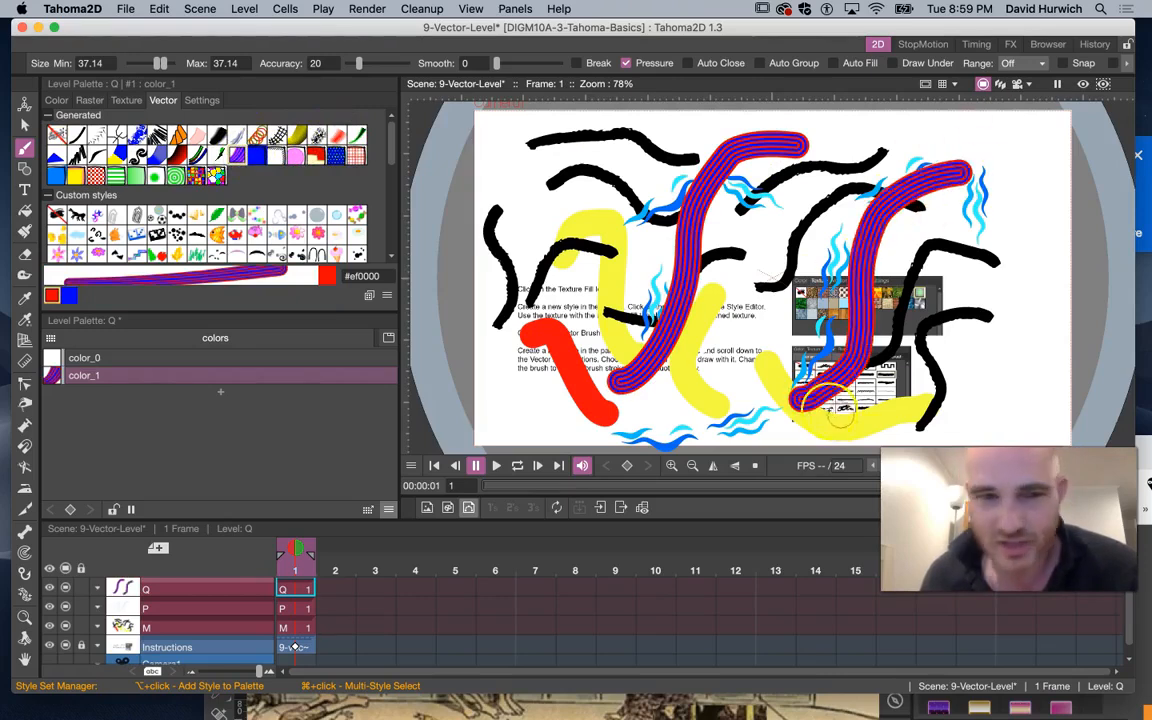
Try several other generated vector styles on color_1 and draw another stroke
left_click(337, 157)
left_click(770, 187)
left_click_drag(665, 350, 665, 351)
left_click_drag(721, 276, 775, 183)
left_click(356, 158)
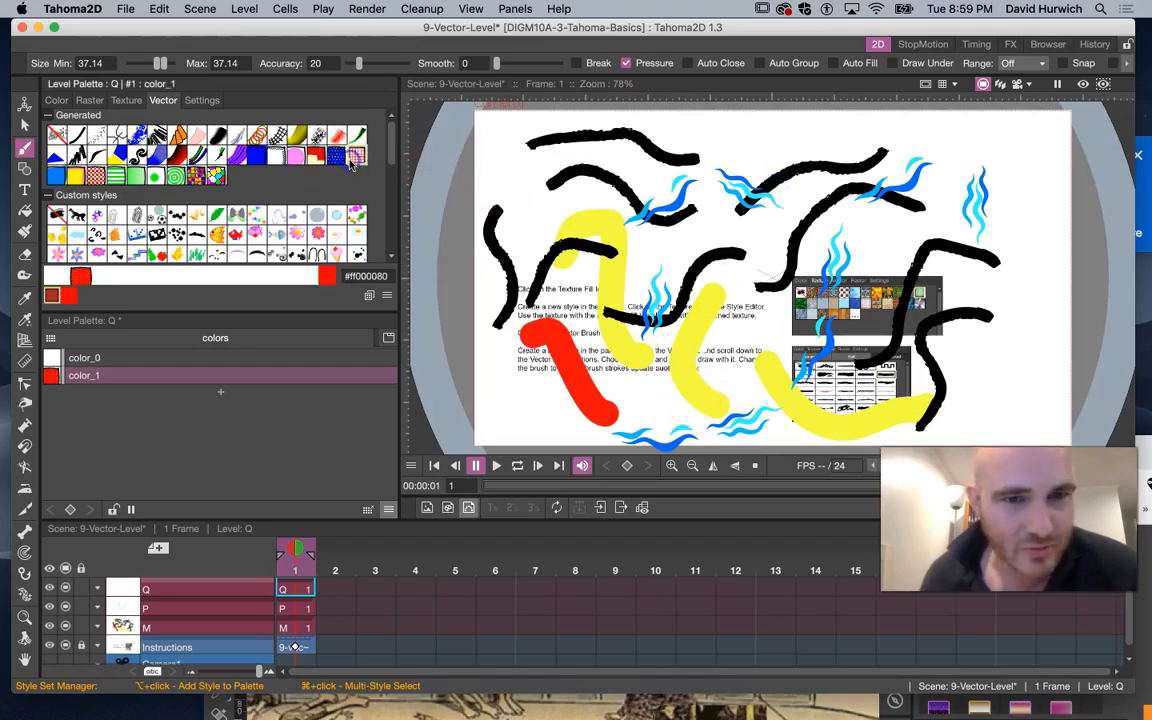
mouse_move(696, 208)
left_mouse_down()
mouse_move(634, 323)
mouse_move(560, 334)
left_mouse_up()
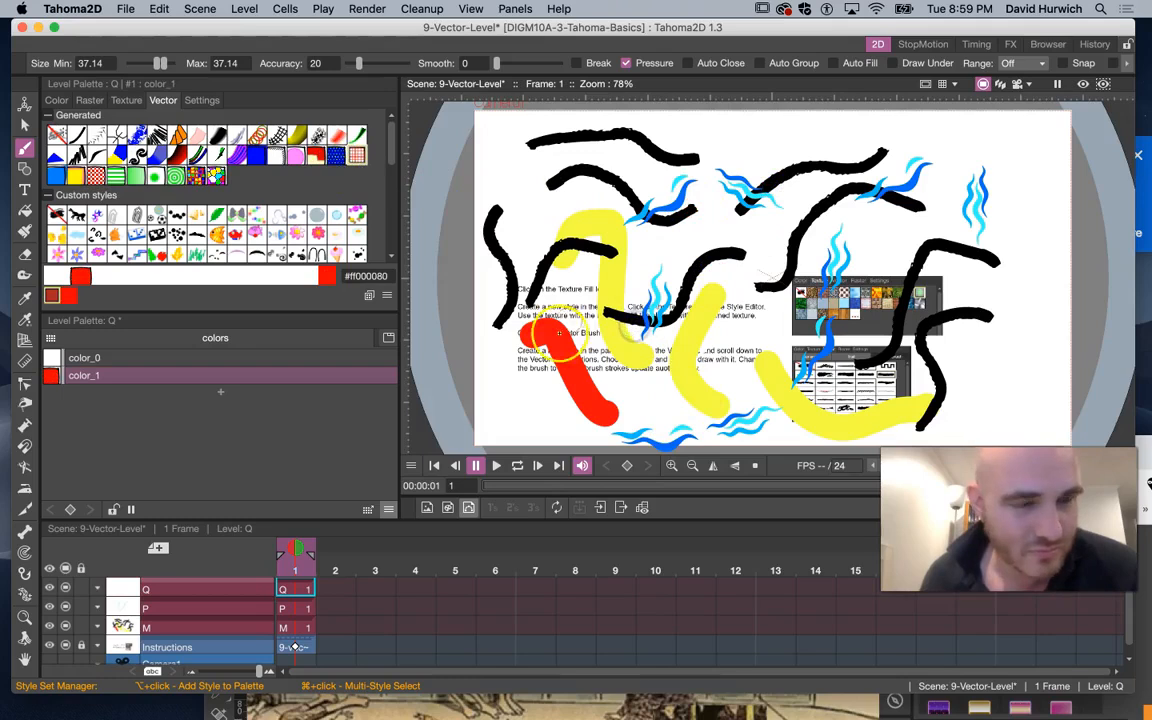
left_click(240, 159)
left_click(219, 160)
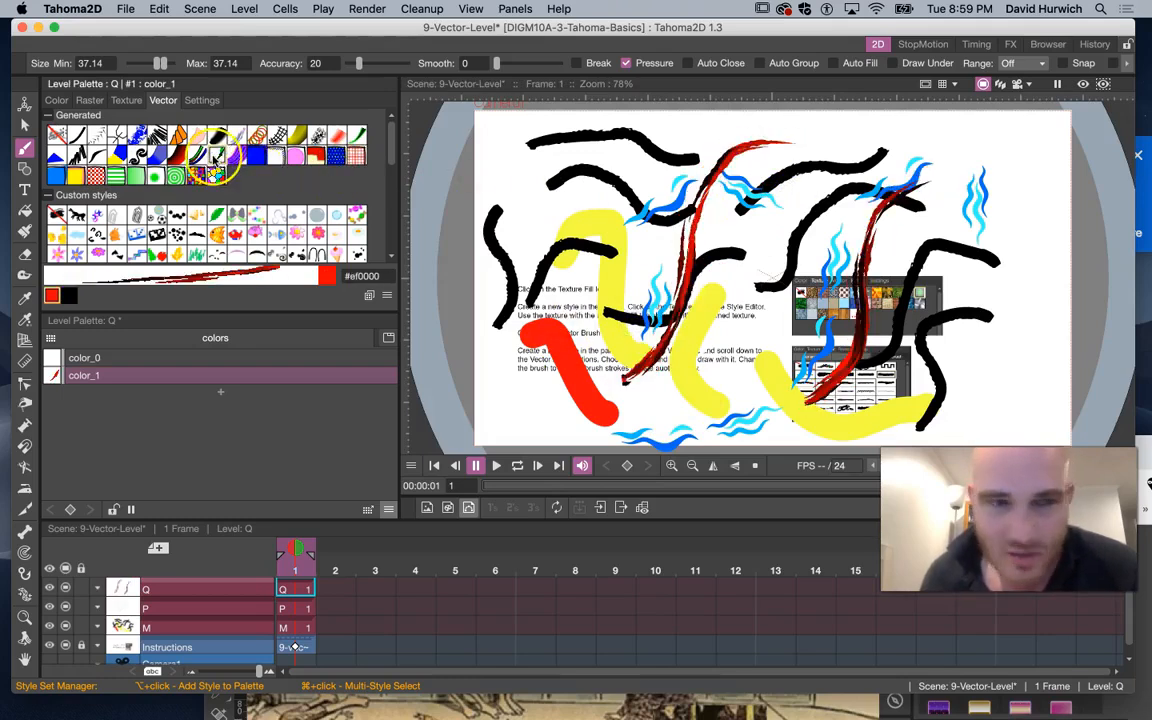
Switch color_1 to a red hatched vector style and draw two more strokes
left_click(197, 135)
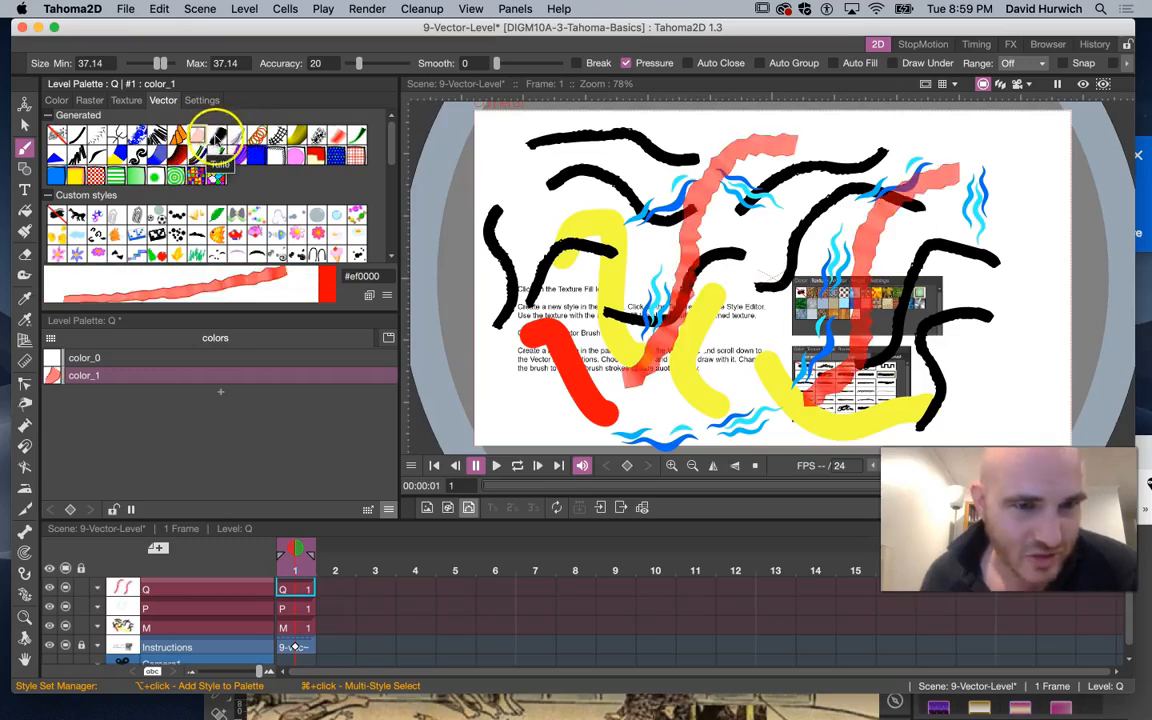
left_click(237, 135)
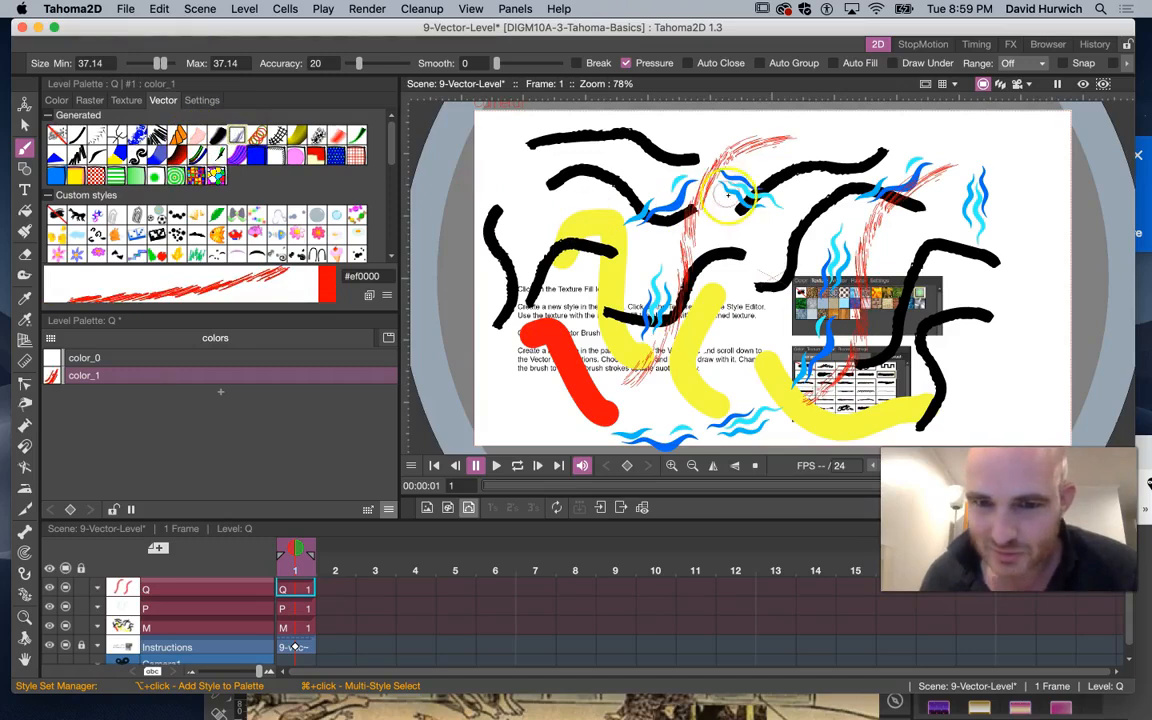
mouse_move(782, 240)
left_mouse_down()
mouse_move(744, 292)
mouse_move(747, 393)
mouse_move(710, 405)
left_mouse_up()
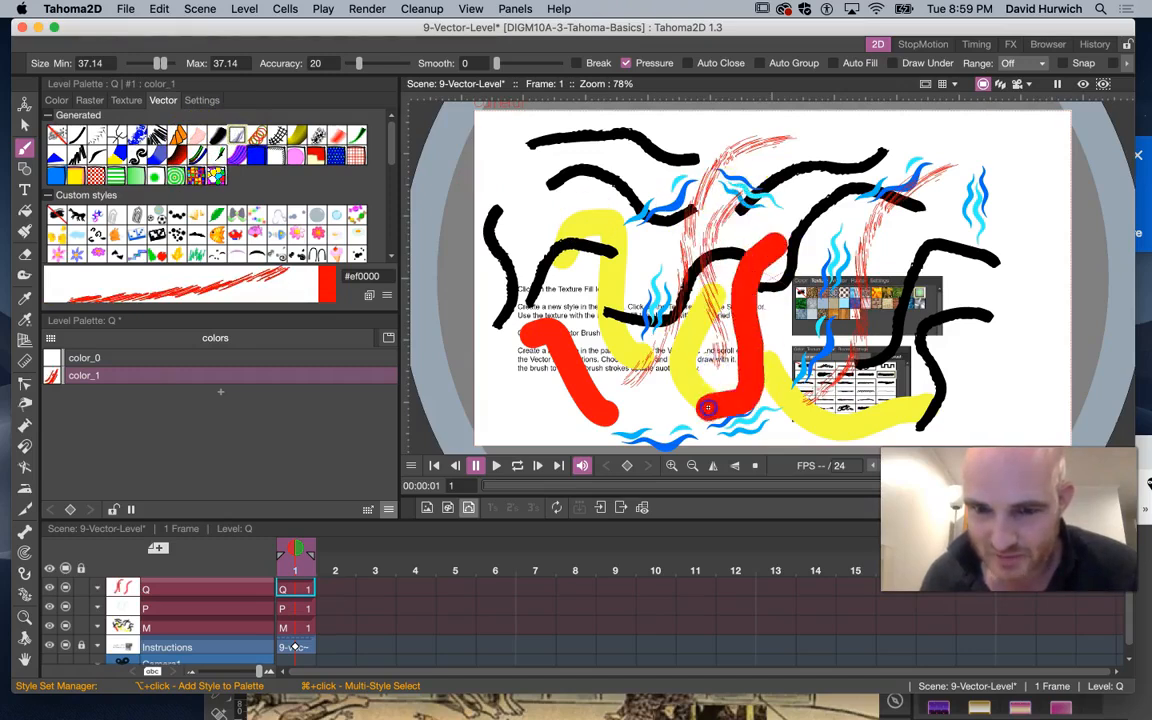
mouse_move(914, 398)
left_mouse_down()
mouse_move(960, 291)
mouse_move(964, 224)
mouse_move(1023, 189)
left_mouse_up()
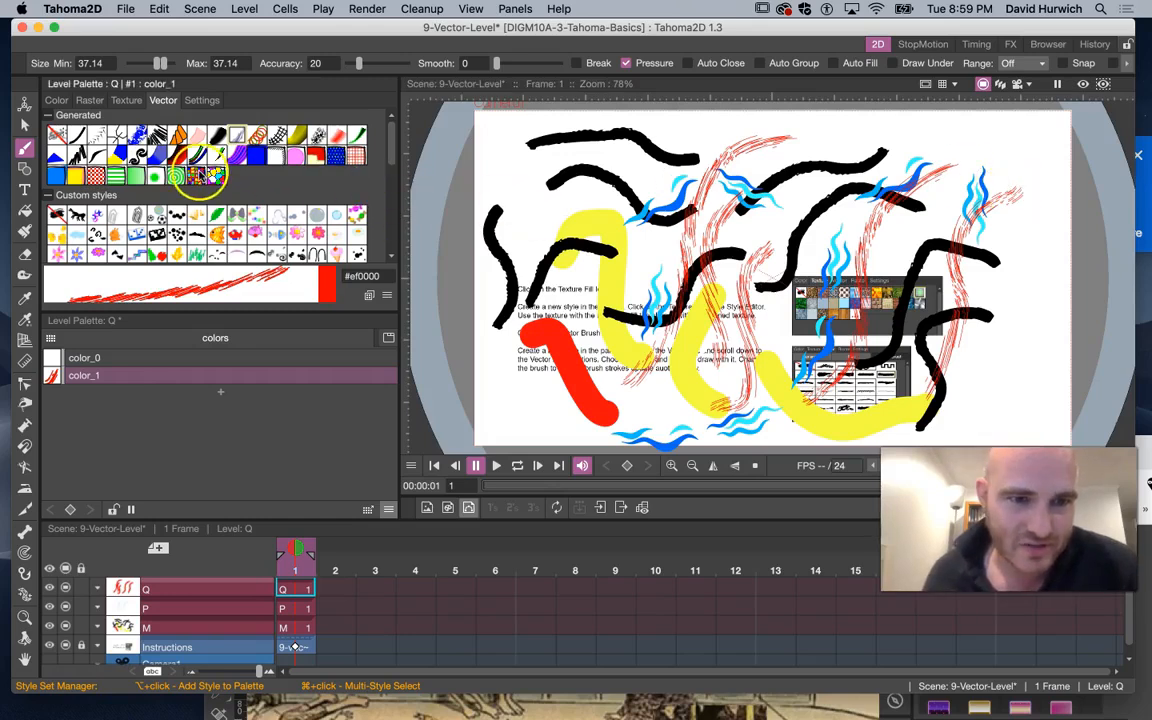
Change color_1's color to magenta #e918ed
left_click(56, 100)
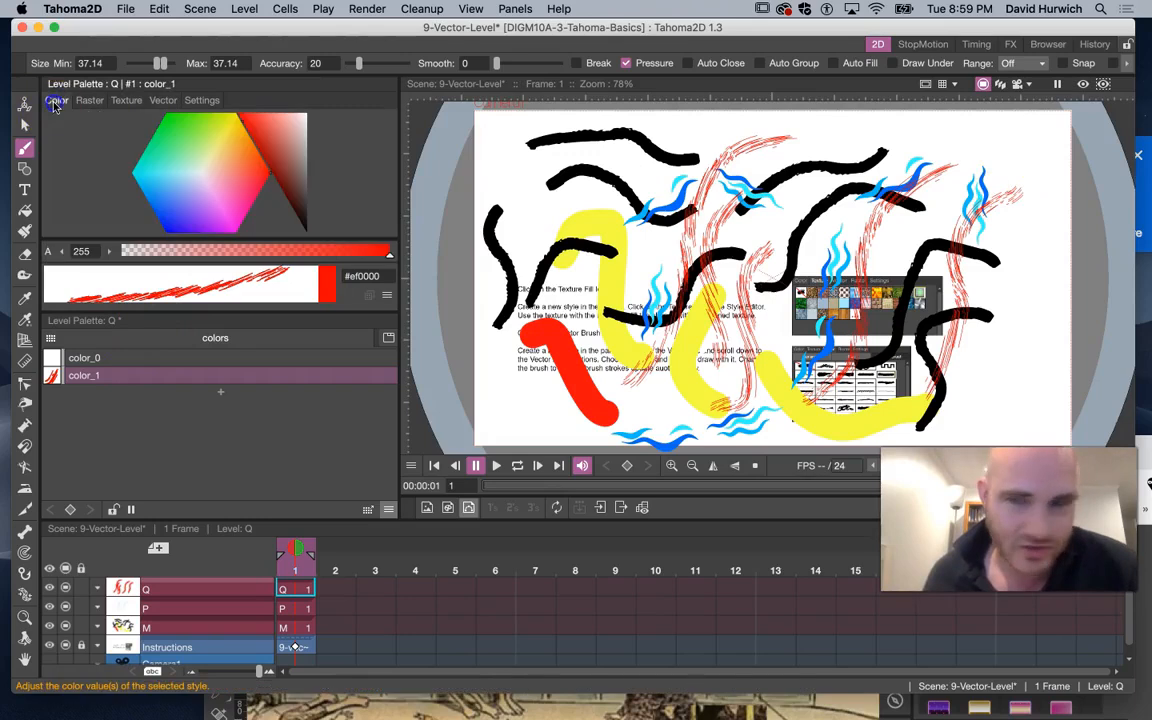
left_click_drag(240, 215, 231, 230)
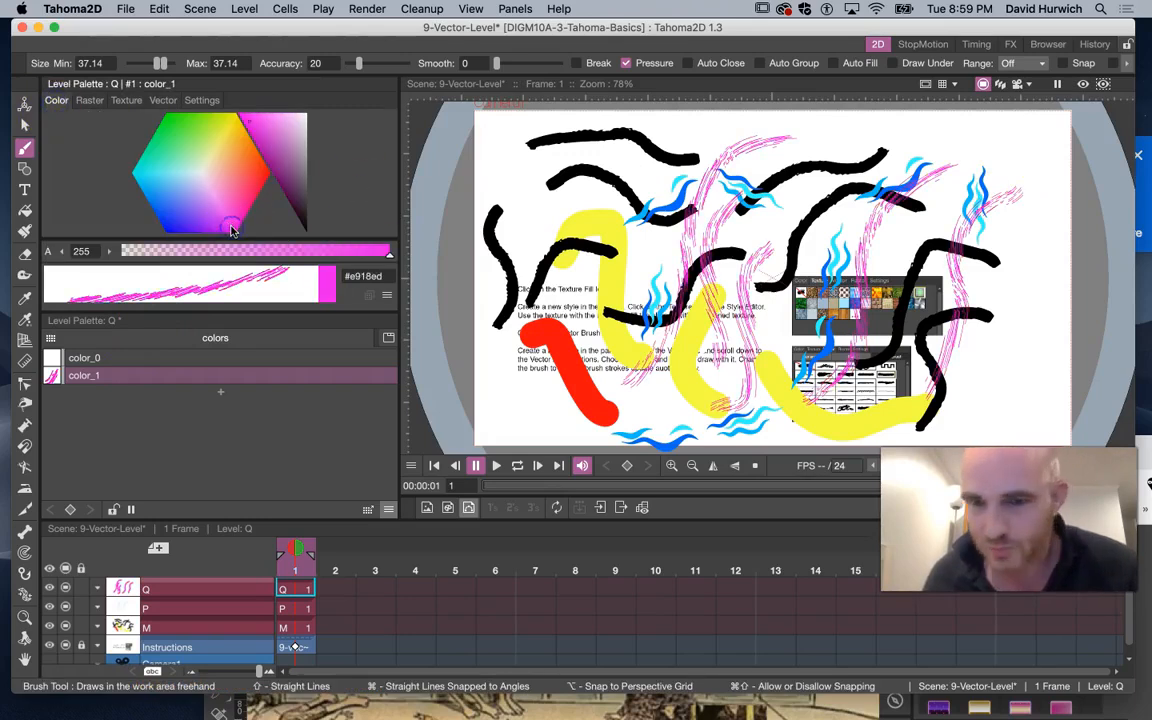
Reshape one hatched stroke by moving its control points with the Control Point Editor
left_click(26, 384)
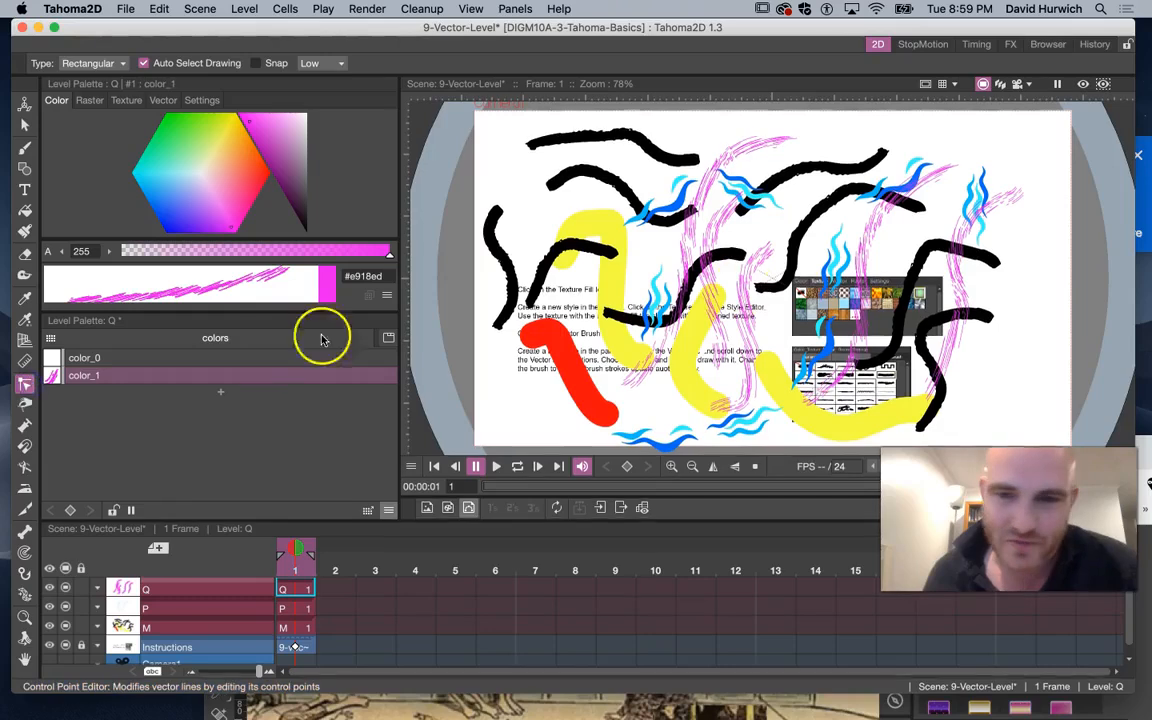
left_click(755, 332)
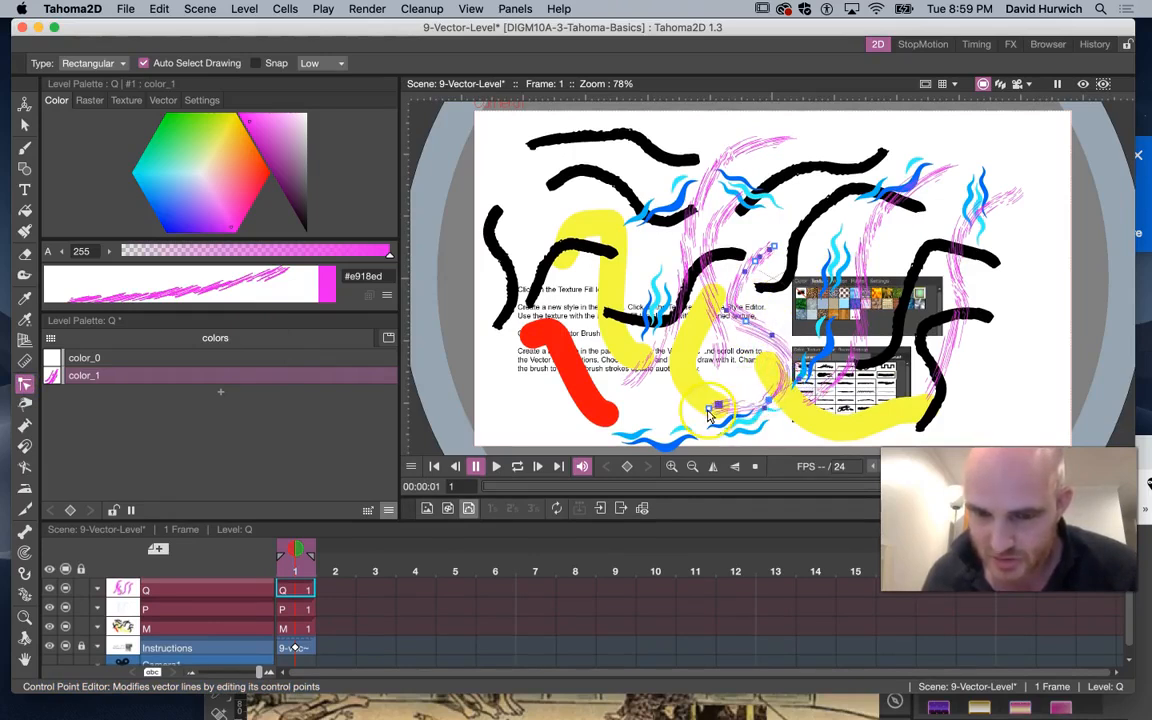
left_click_drag(686, 418, 653, 421)
left_click_drag(742, 322, 758, 315)
left_click_drag(755, 261, 748, 251)
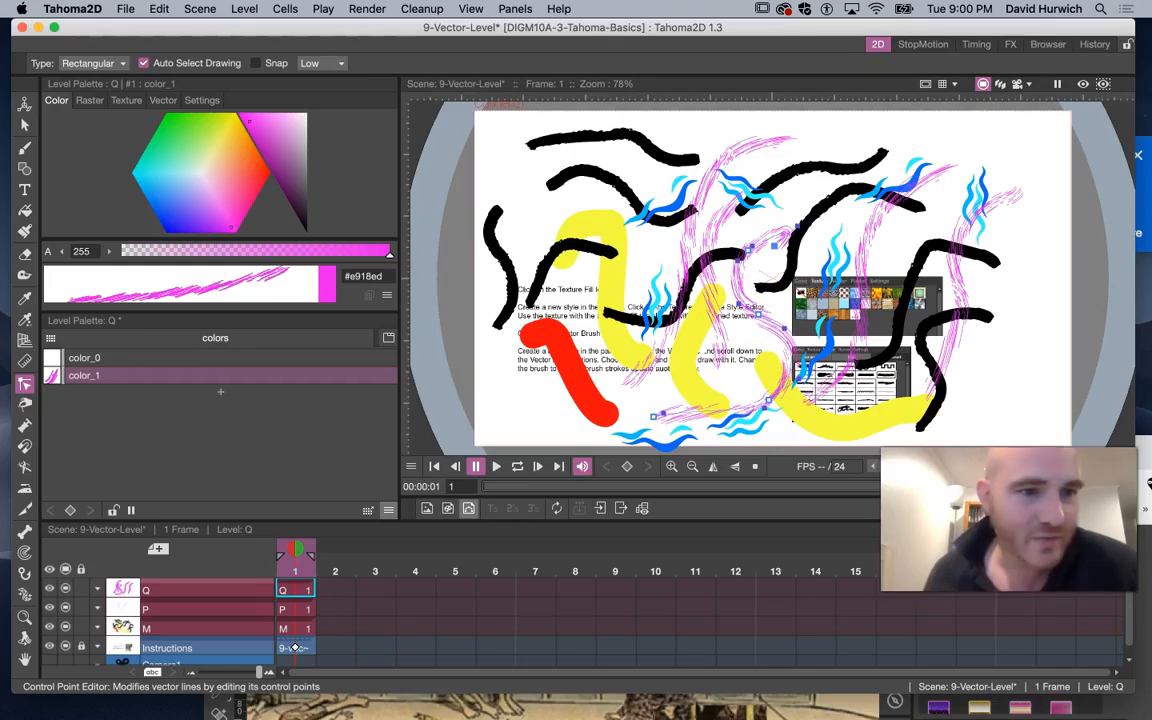
Erase across a hatched stroke with the Eraser, raising its size to about 20
left_click(26, 254)
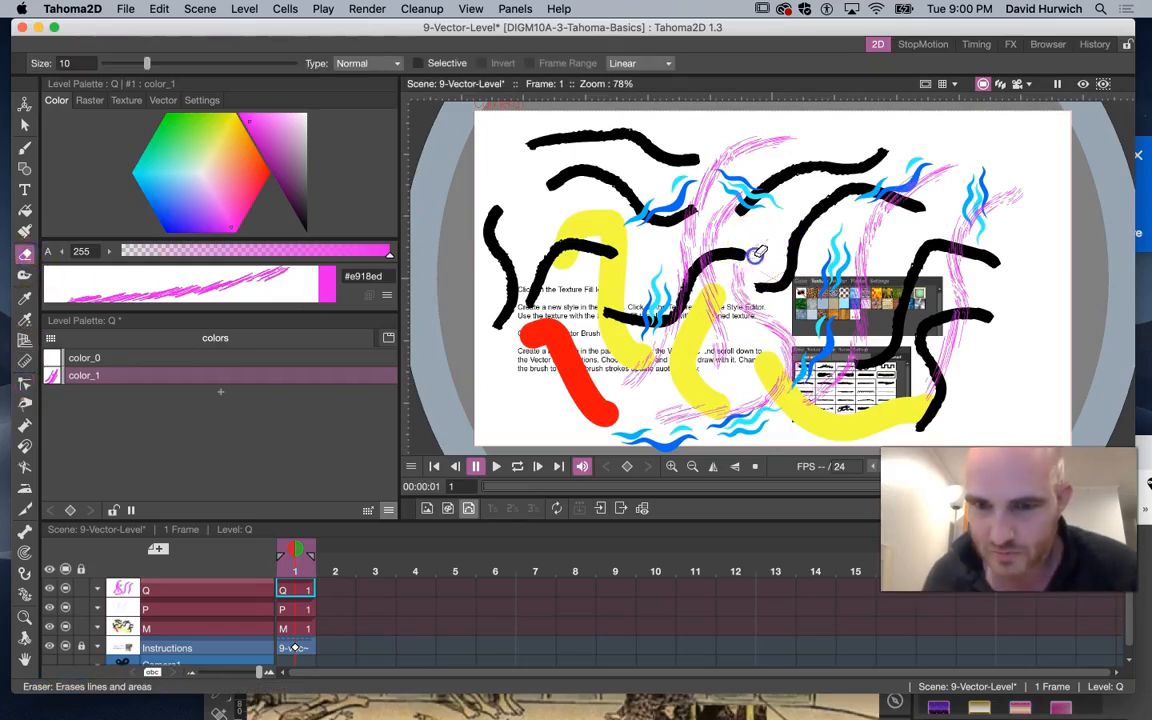
left_click_drag(728, 312, 737, 290)
left_click_drag(147, 63, 167, 63)
mouse_move(735, 289)
left_mouse_down()
mouse_move(746, 317)
mouse_move(795, 350)
left_mouse_up()
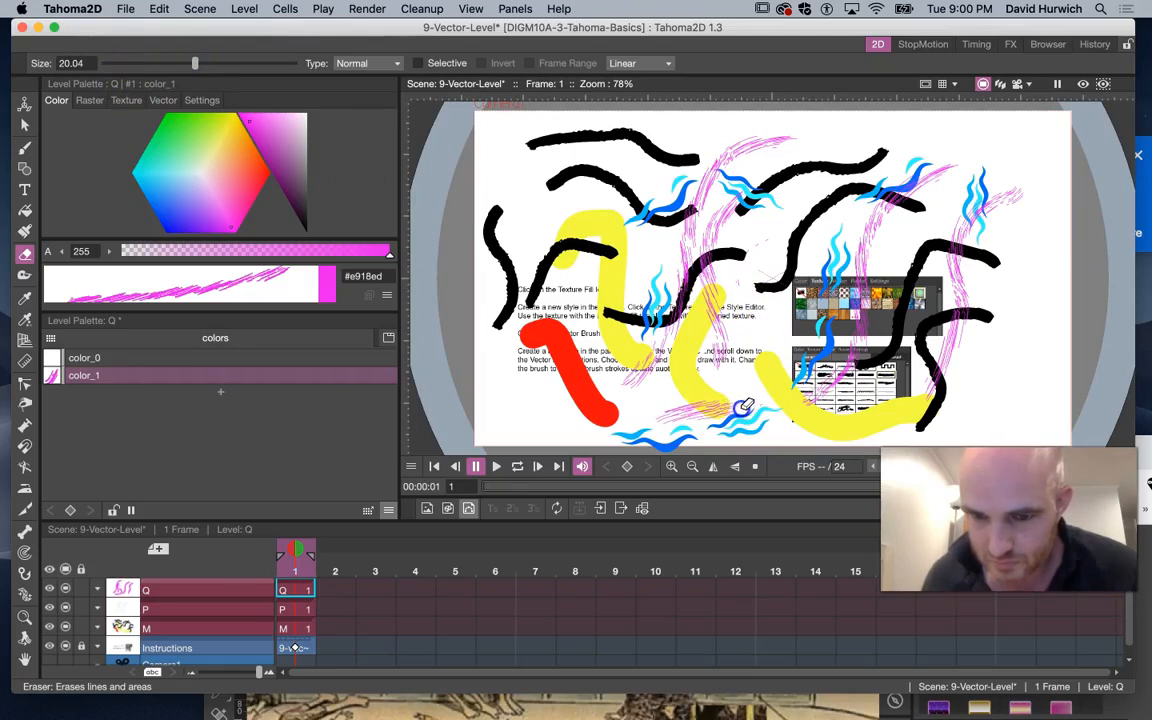
left_click(26, 125)
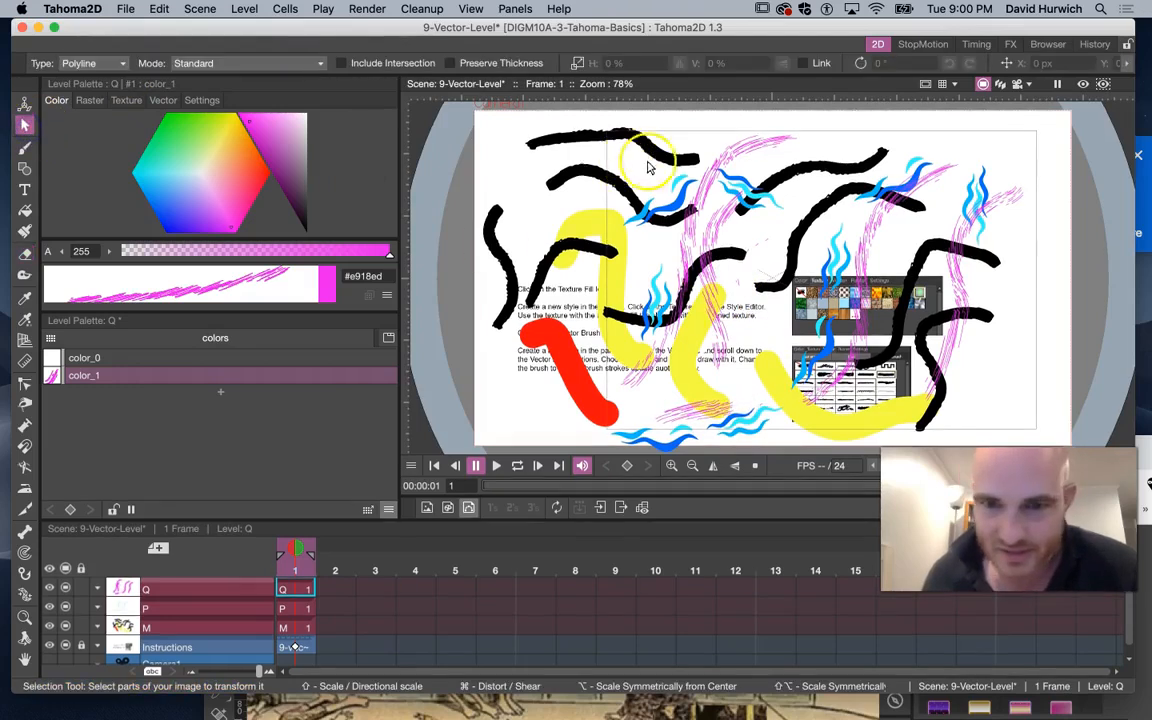
left_click(729, 292)
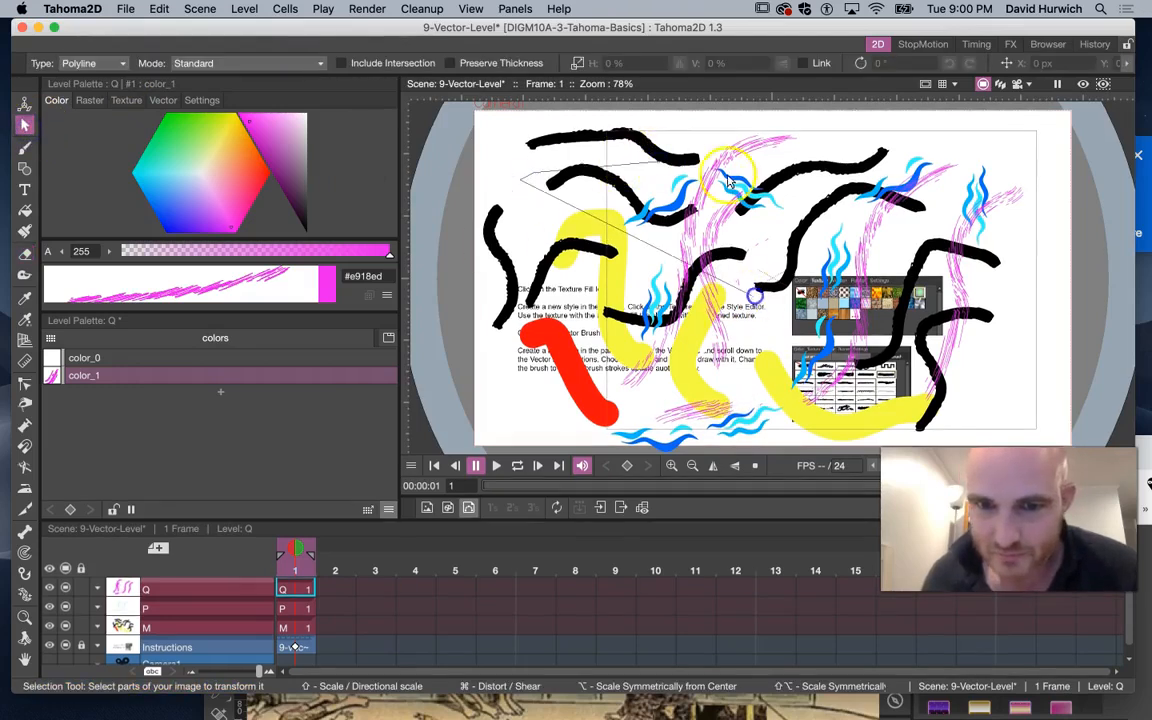
left_click(660, 168)
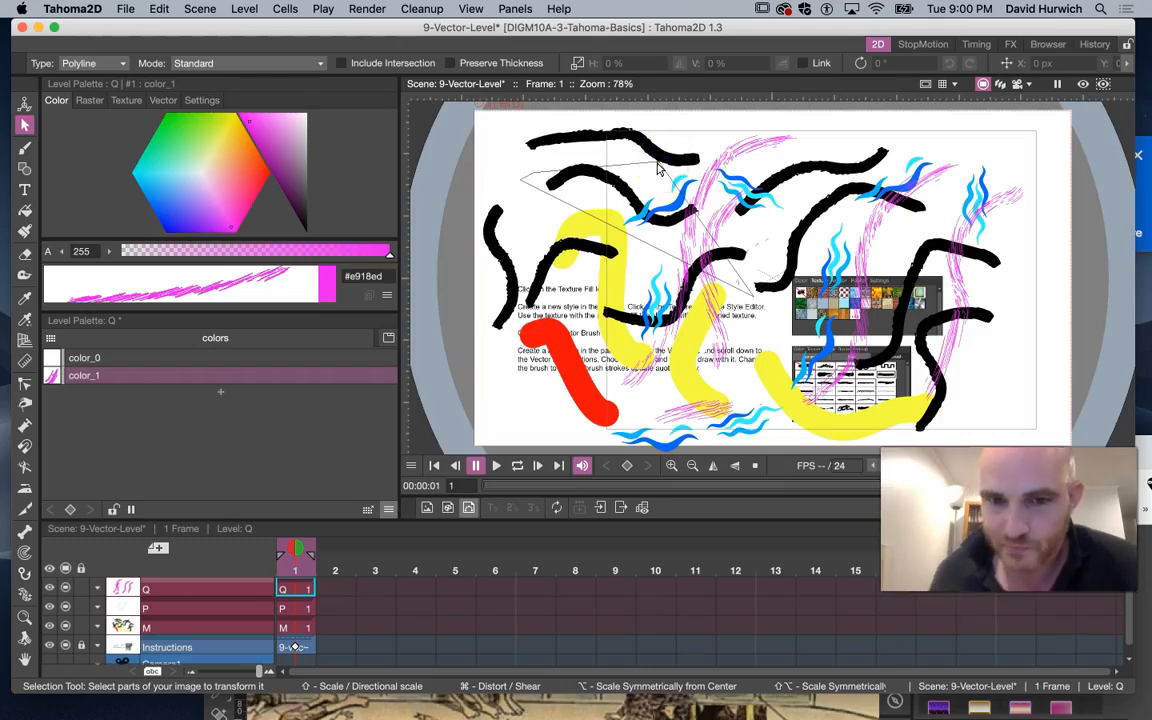
left_click(24, 147)
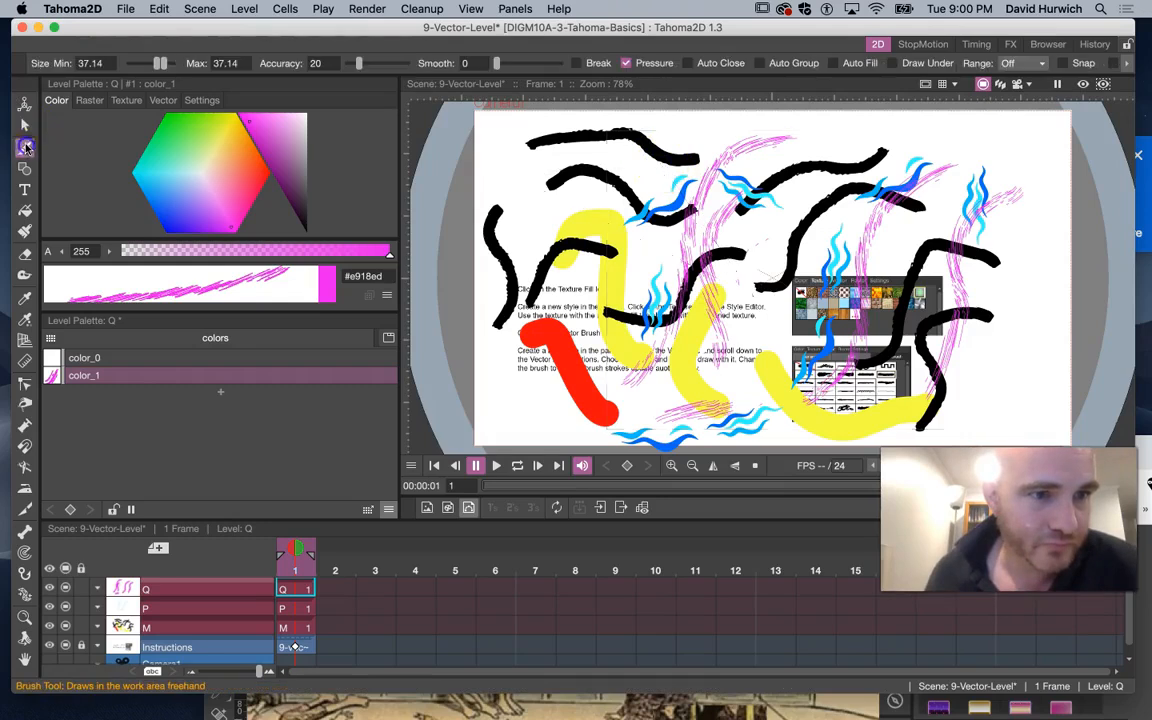
Switch the Selection tool to Rectangular, select a group of strokes and move them left
left_click(26, 128)
left_click(114, 64)
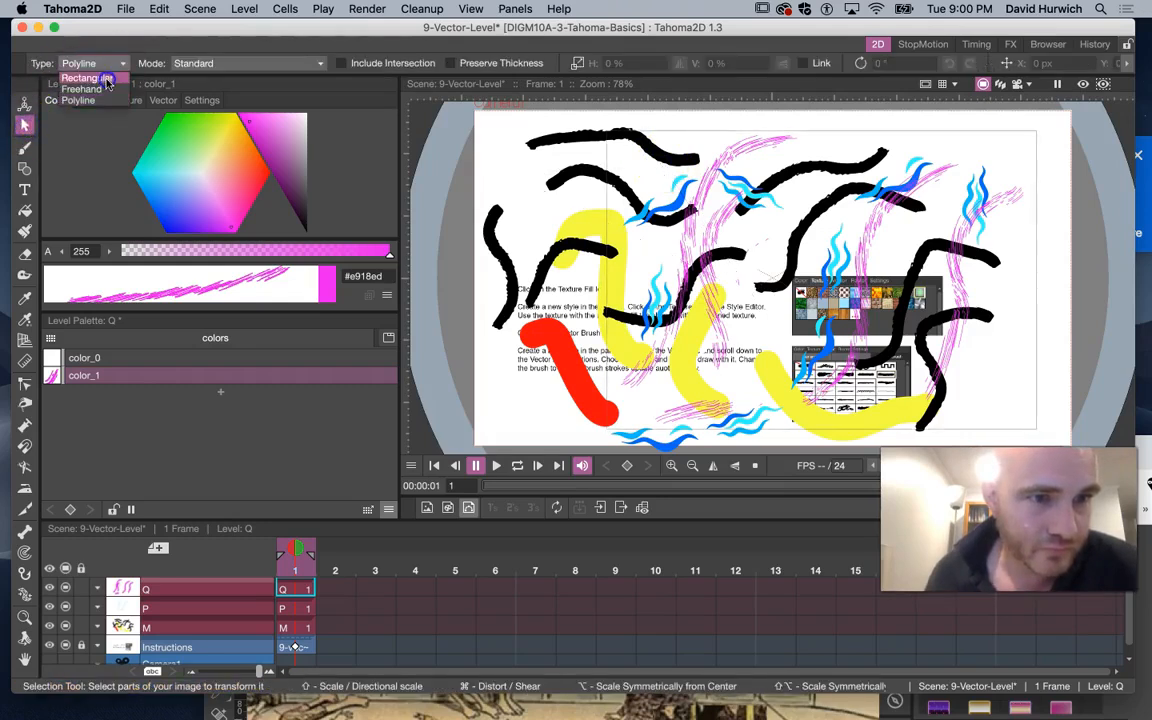
left_click(107, 78)
left_click_drag(687, 249, 791, 335)
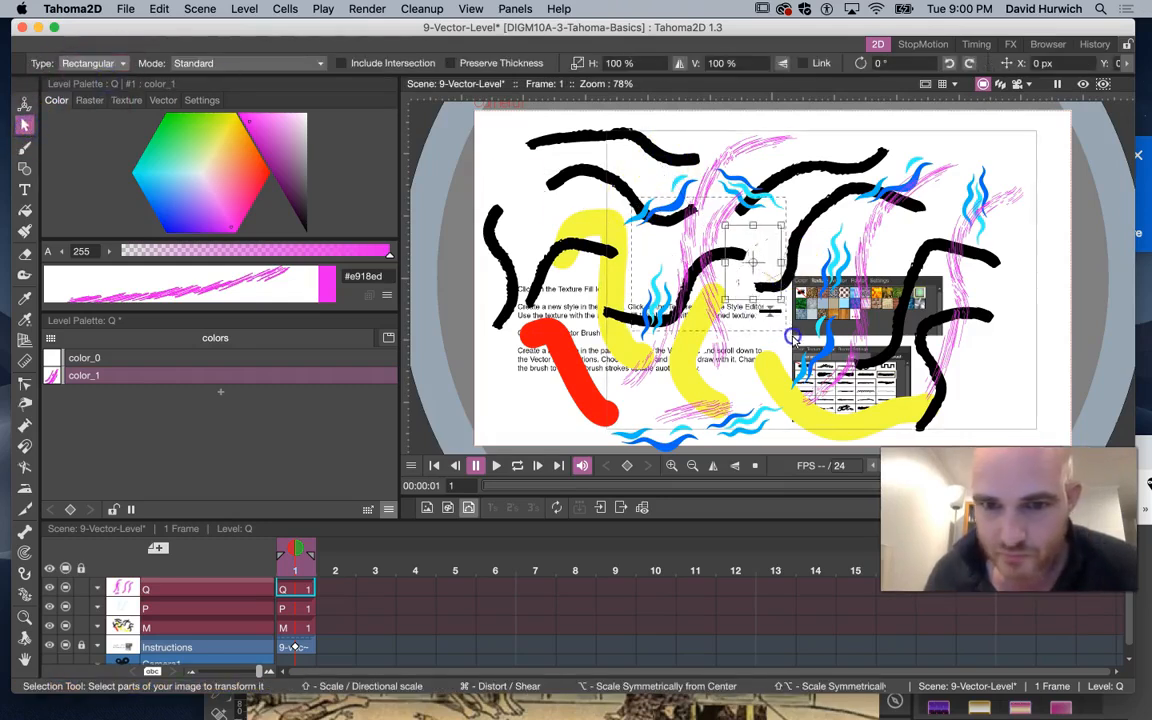
mouse_move(752, 276)
left_mouse_down()
mouse_move(775, 234)
mouse_move(677, 263)
left_mouse_up()
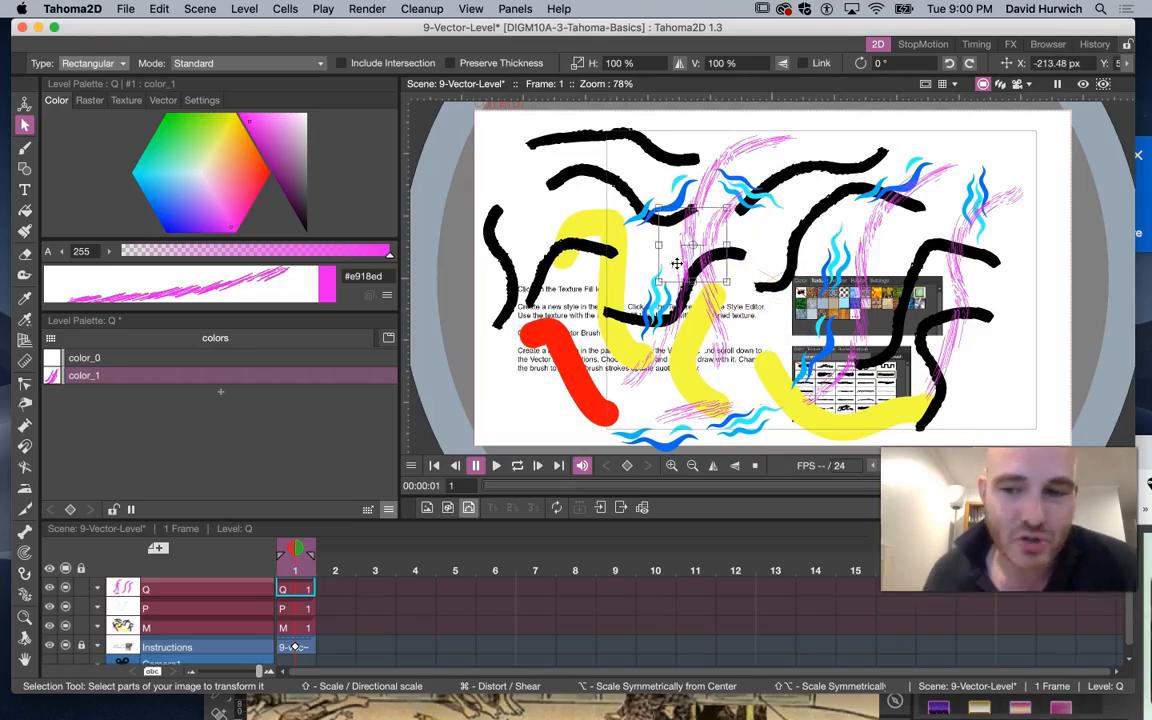
Select several more hatched strokes and drag them slightly left
left_click(24, 124)
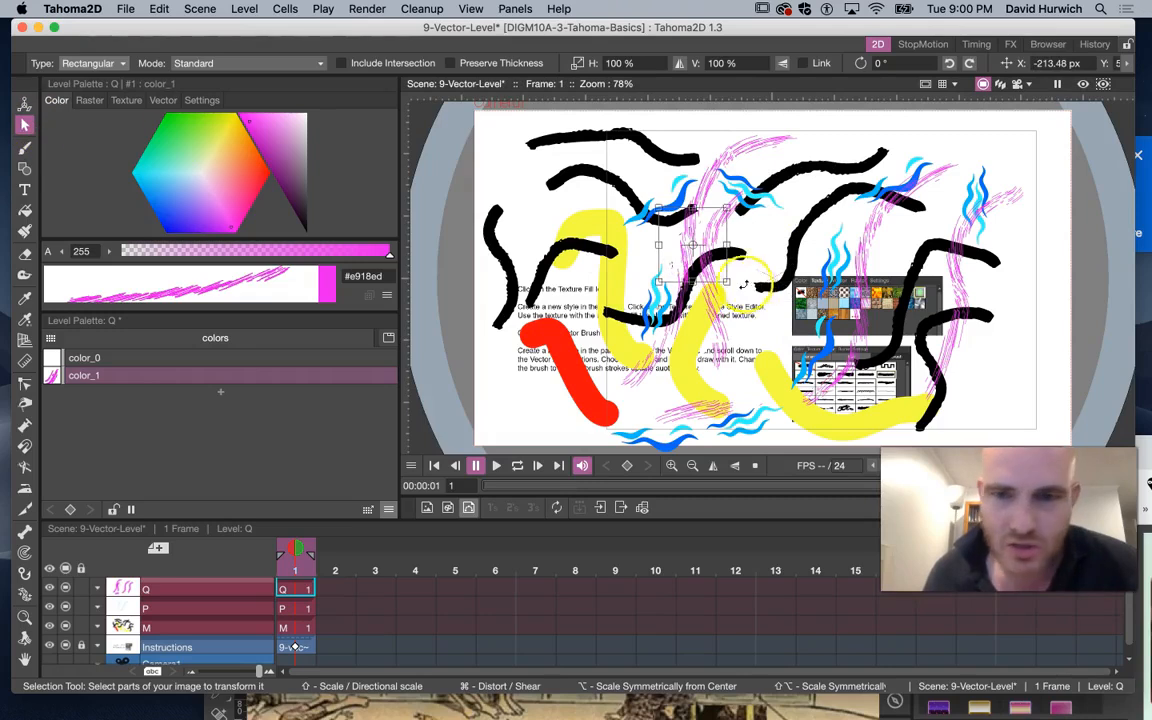
left_click(727, 237)
mouse_move(735, 283)
left_mouse_down()
mouse_move(715, 250)
mouse_move(670, 300)
mouse_move(743, 318)
left_mouse_up()
left_click_drag(681, 296, 613, 304)
left_click(872, 275)
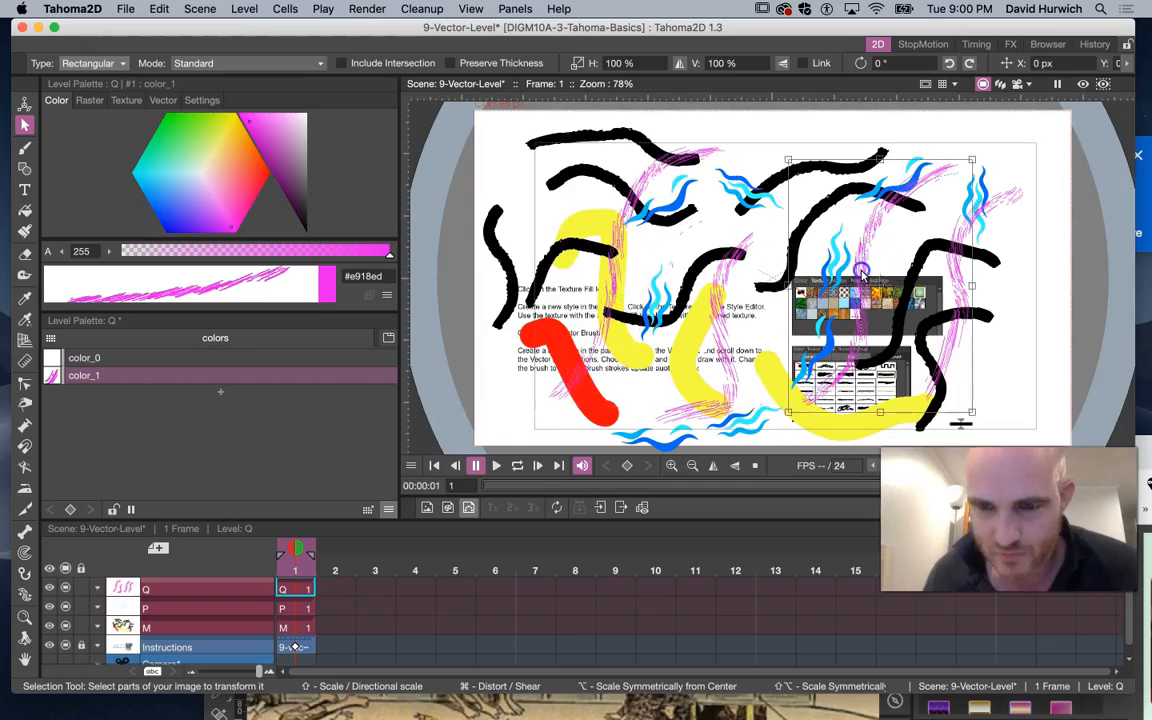
left_click_drag(869, 249, 836, 255)
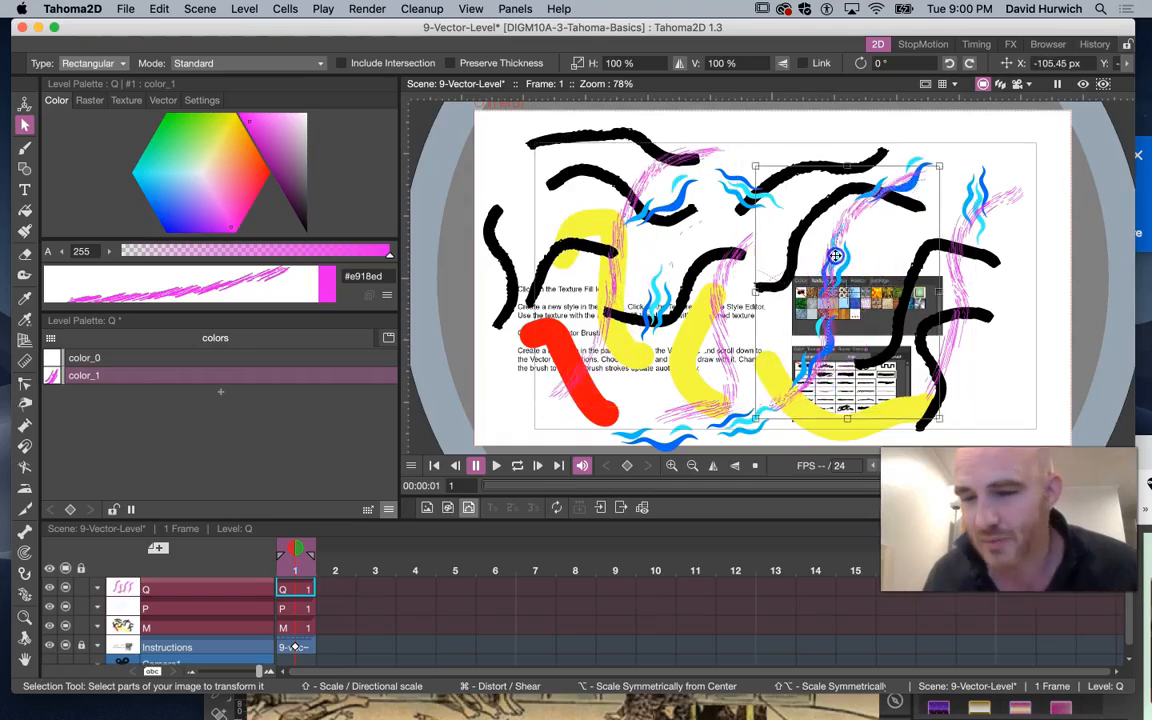
Reshape another hatched stroke by dragging one of its control points with the Control Point Editor
left_click(24, 390)
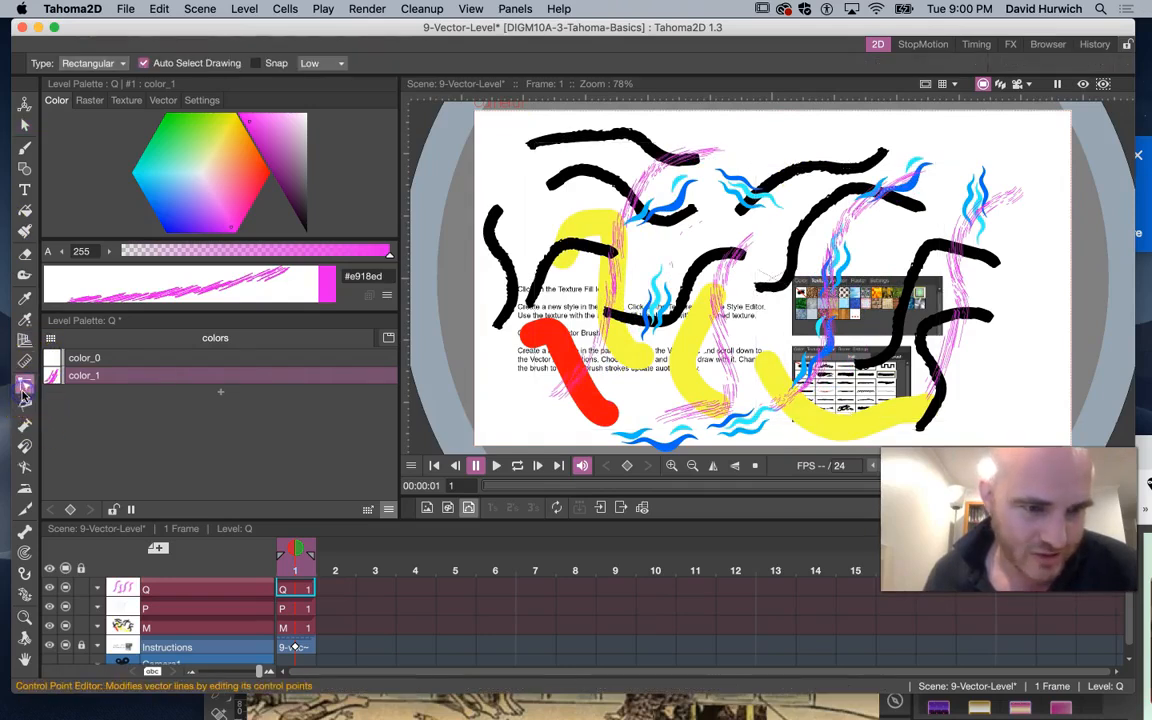
left_click(832, 291)
mouse_move(844, 221)
left_mouse_down()
mouse_move(858, 231)
mouse_move(808, 229)
mouse_move(869, 226)
left_mouse_up()
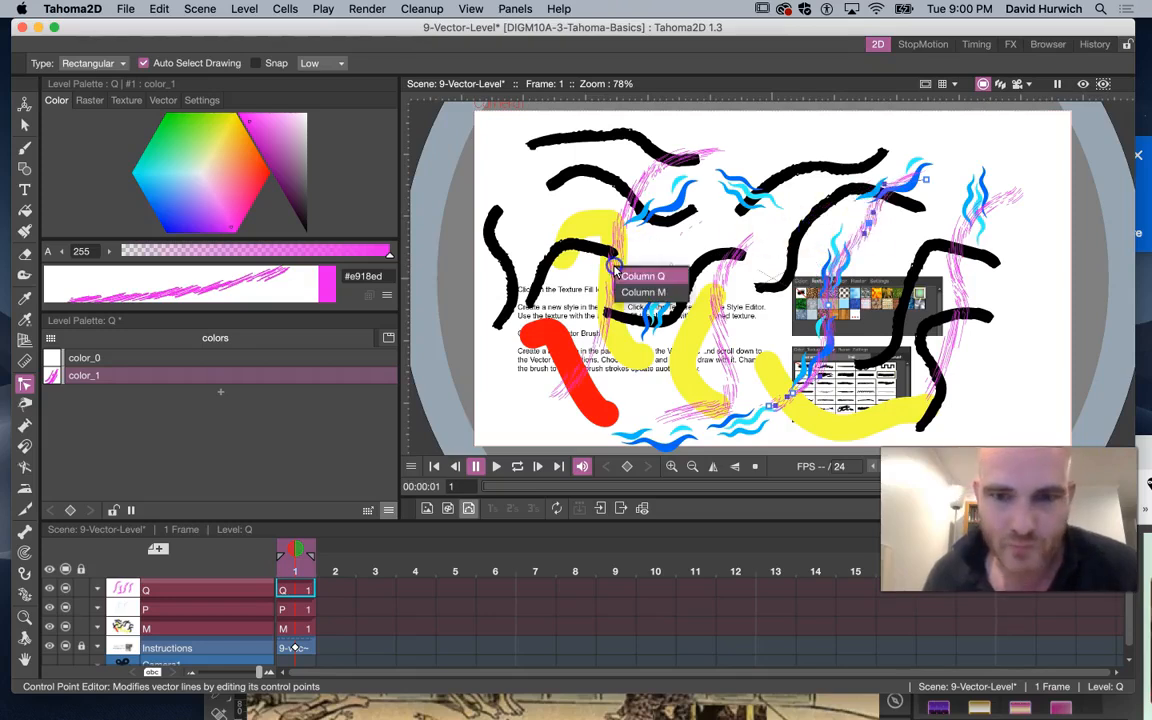
left_click(672, 222)
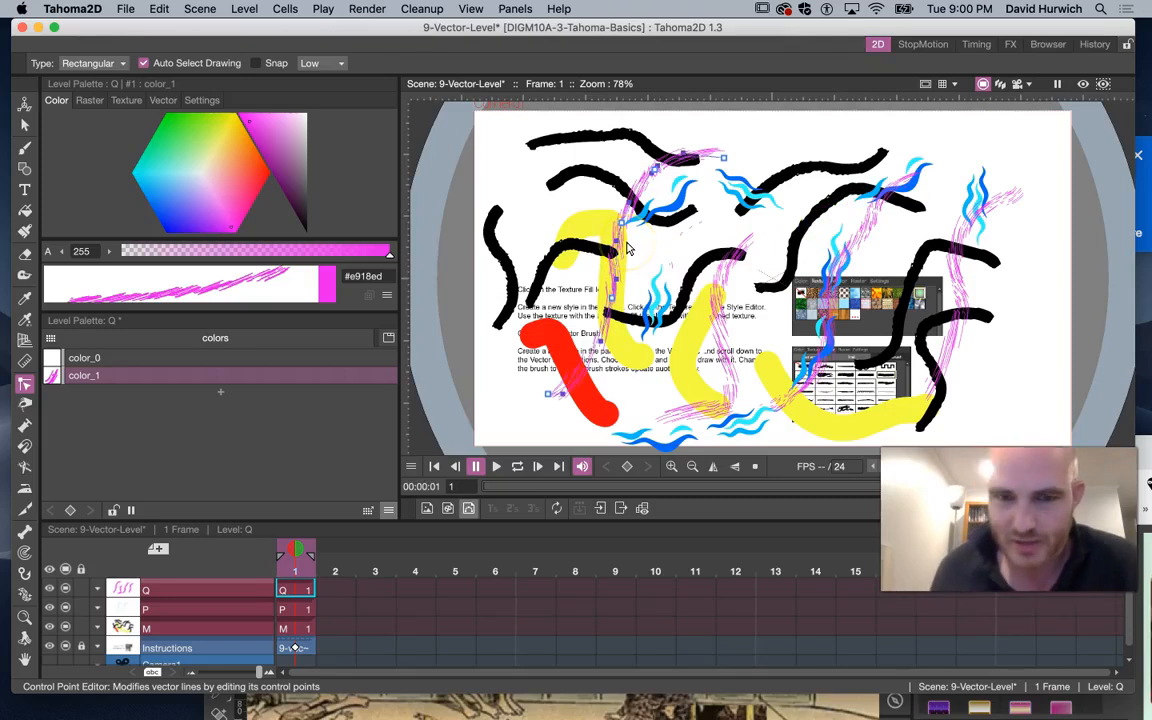
right_click(613, 270)
left_click(612, 269)
right_click(613, 298)
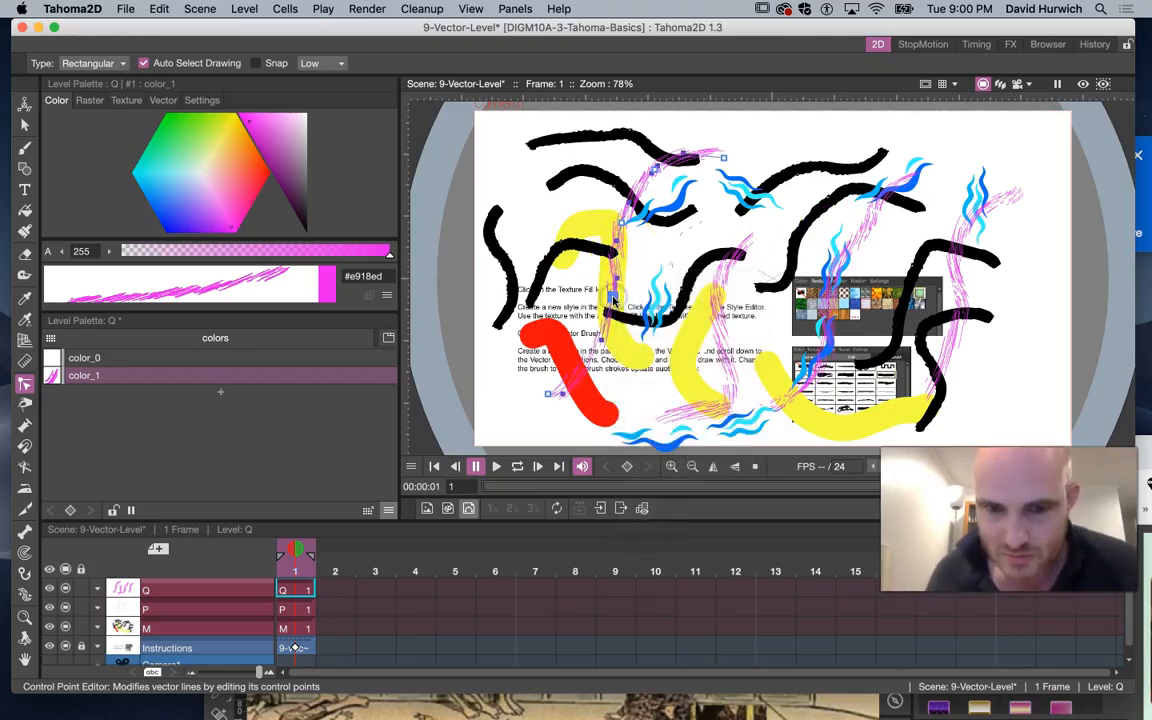
Select and delete three hatched strokes one at a time with the Selection tool
left_click(22, 122)
left_click(552, 245)
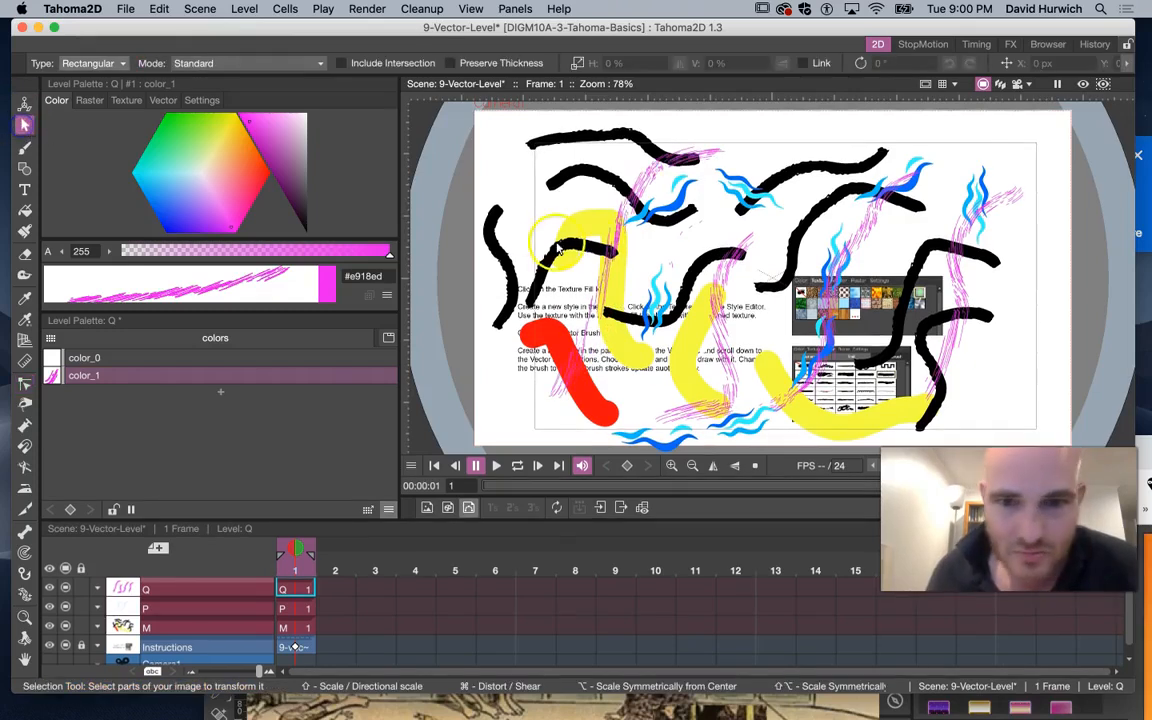
left_click(610, 248)
key("Delete")
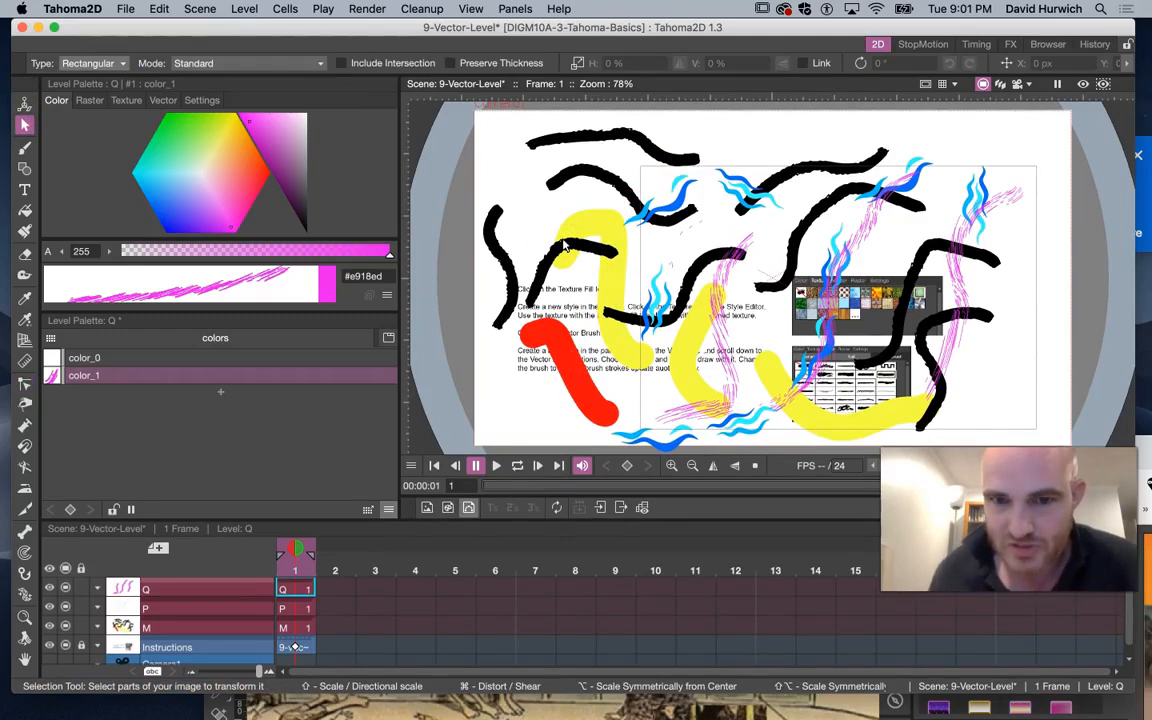
left_click(733, 318)
key("Delete")
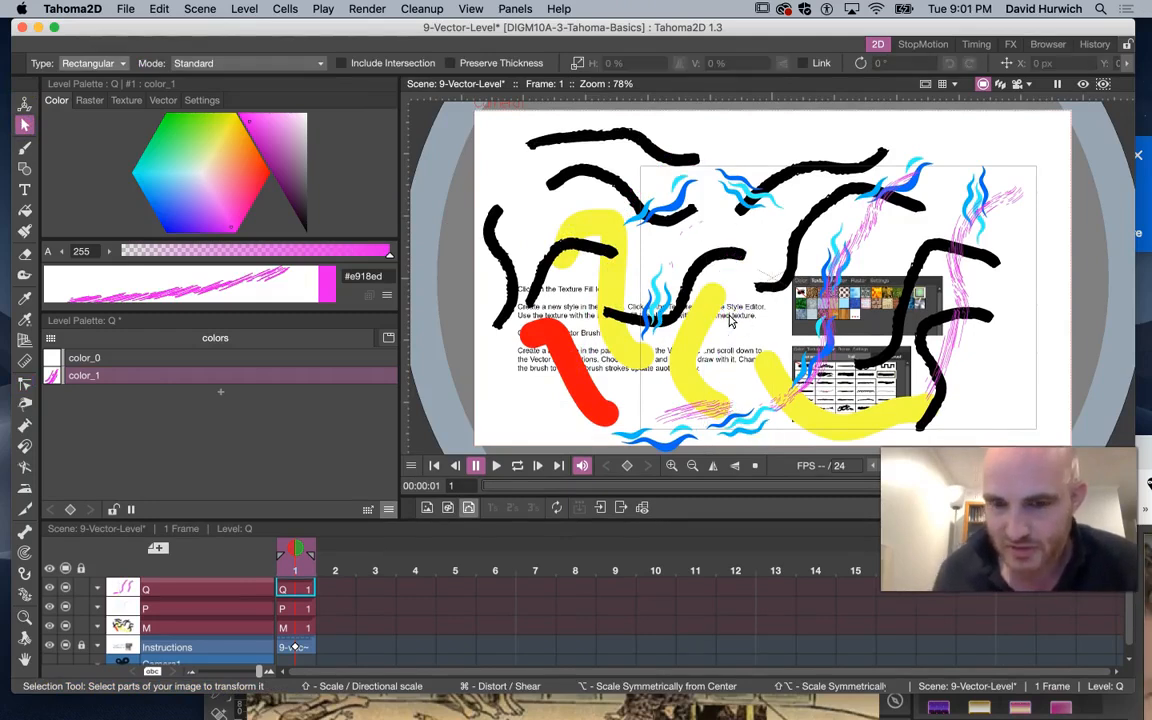
left_click(822, 299)
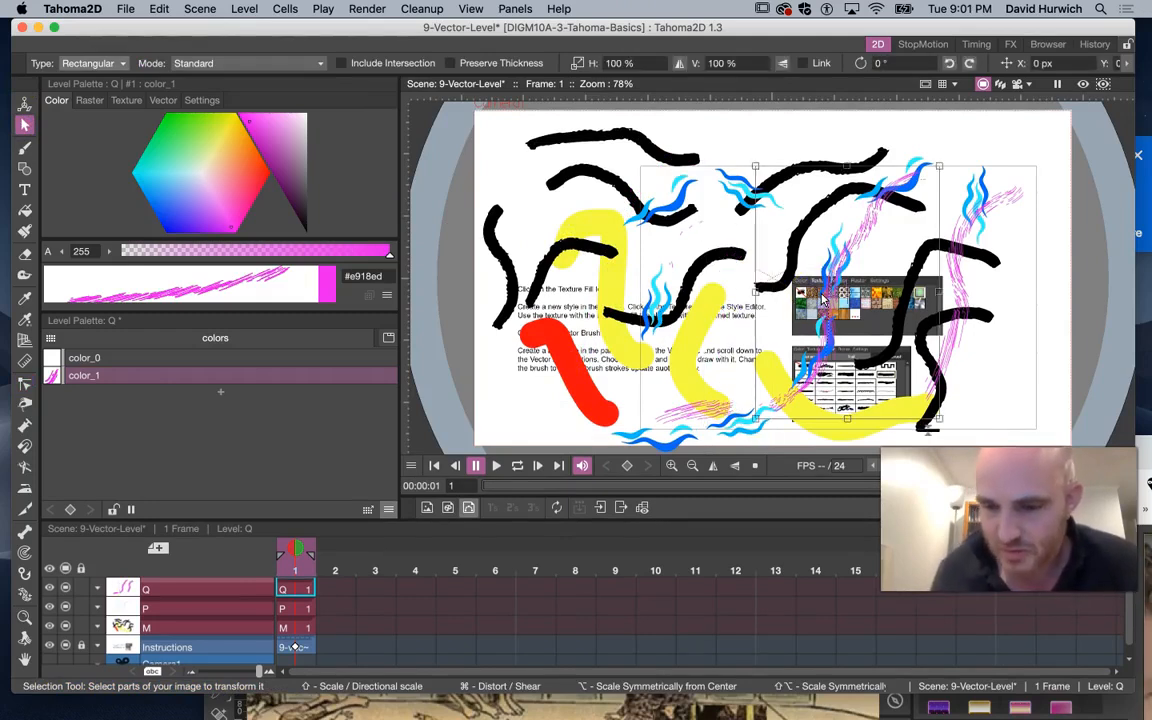
key("Delete")
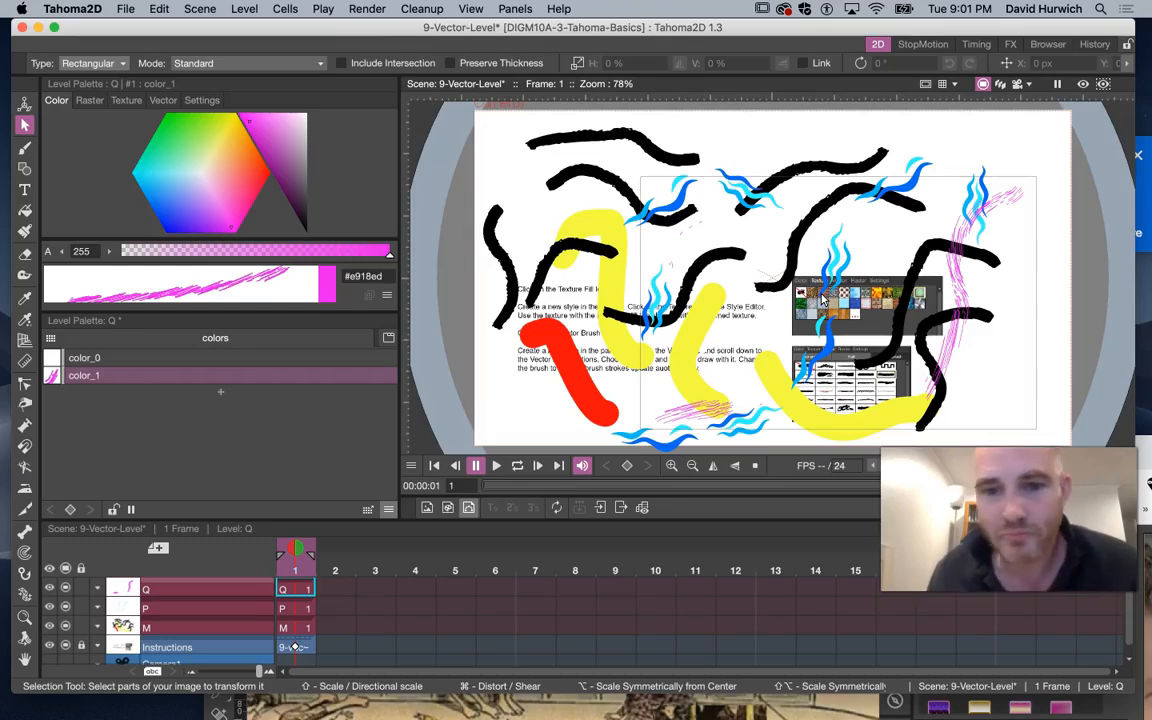